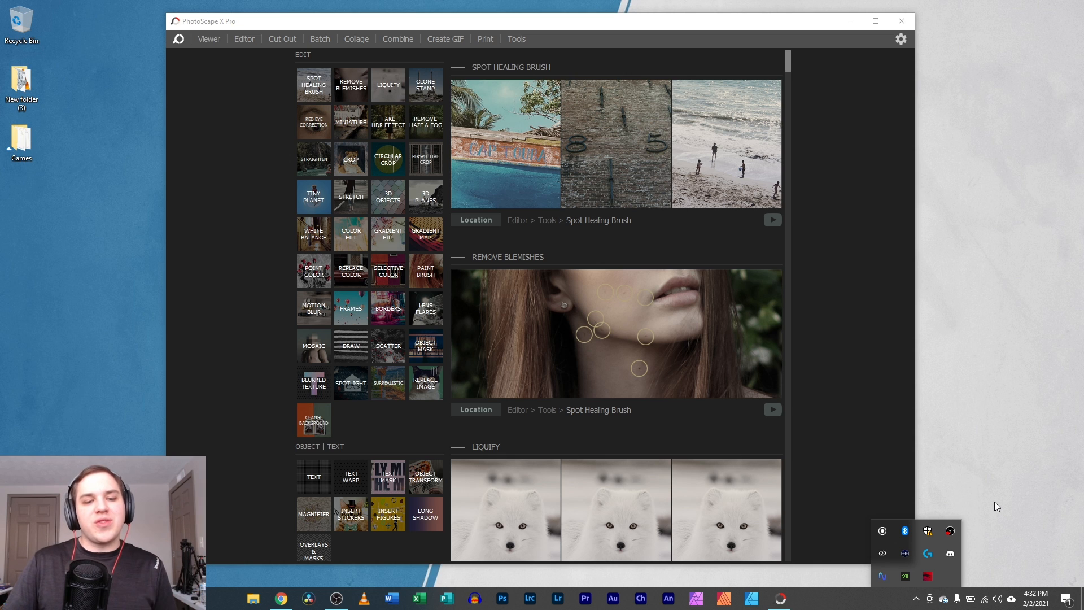
- Bring the x.photoscape.org download page in Chrome to the front
left_click(281, 598)
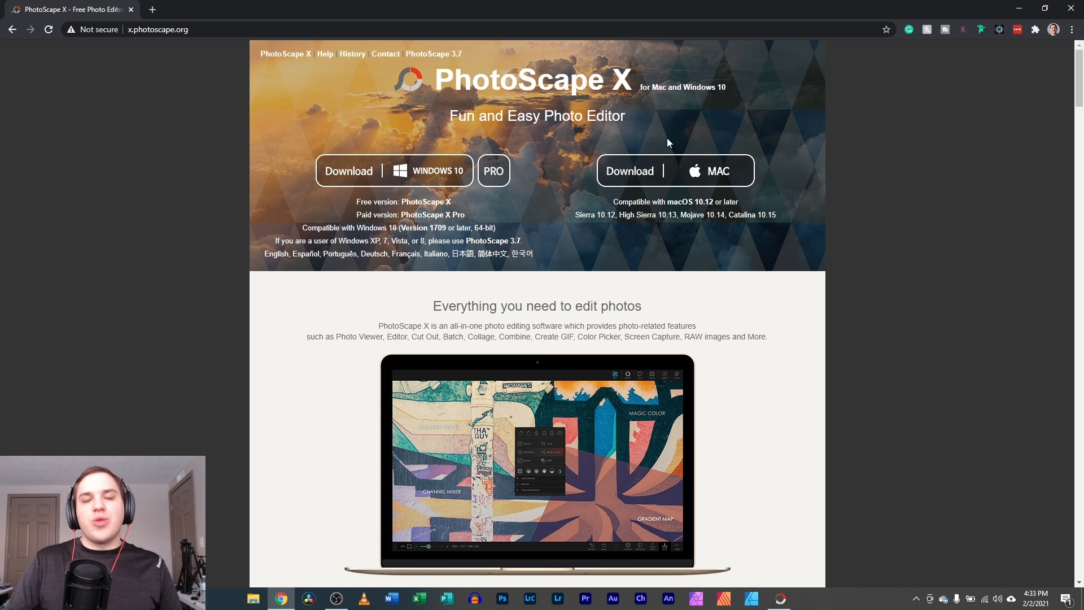
- Minimize Chrome so the PhotoScape X Pro Tools overview is visible
left_click(1027, 10)
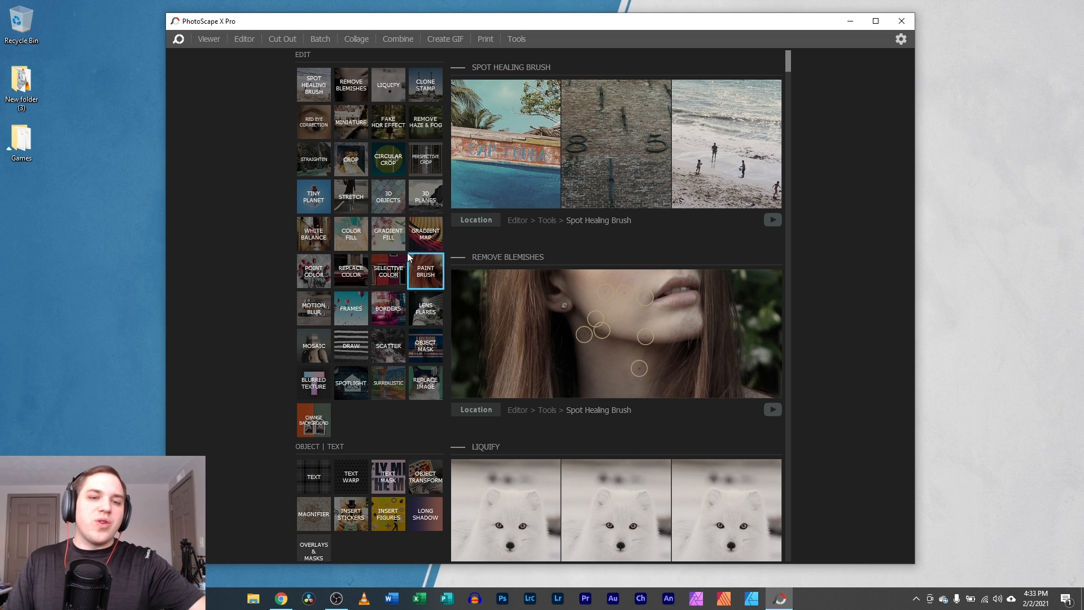
scroll(407, 252, "down", 2)
scroll(408, 252, "down", 2)
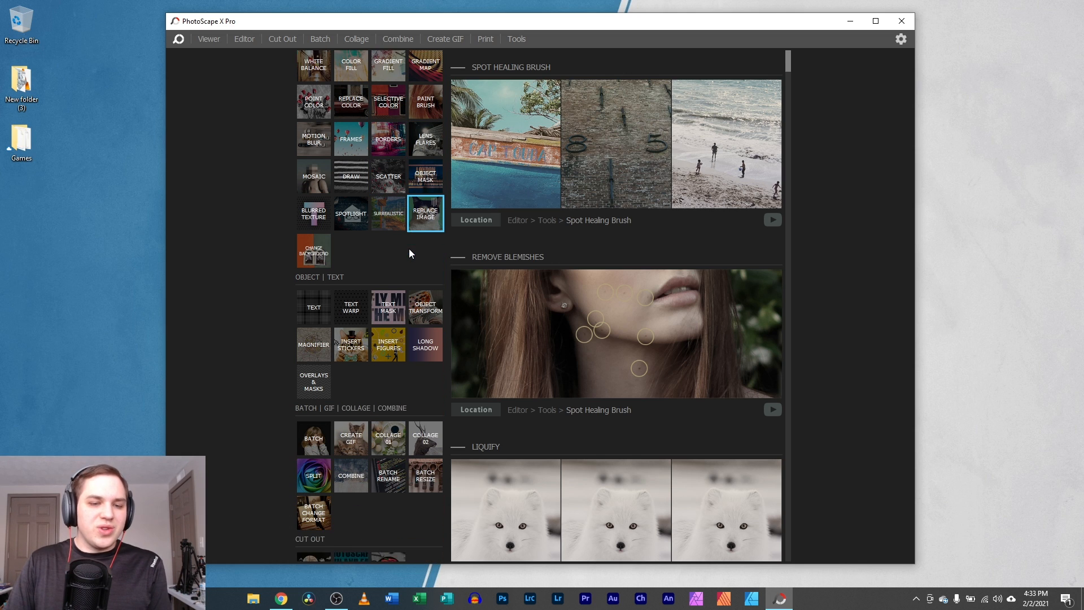
scroll(405, 257, "up", 3)
scroll(405, 260, "up", 1)
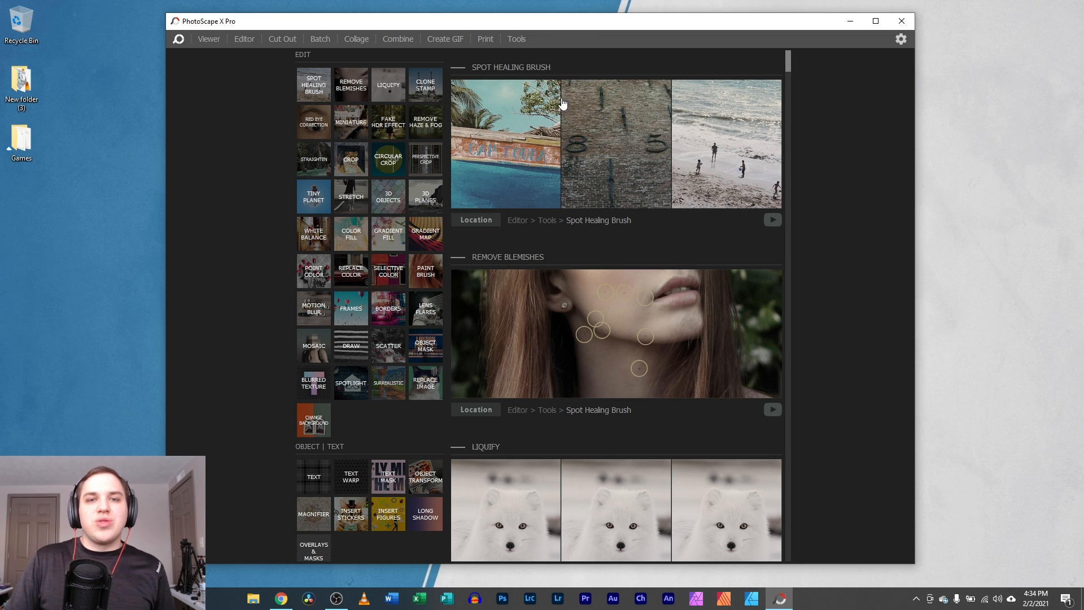
left_click(540, 131)
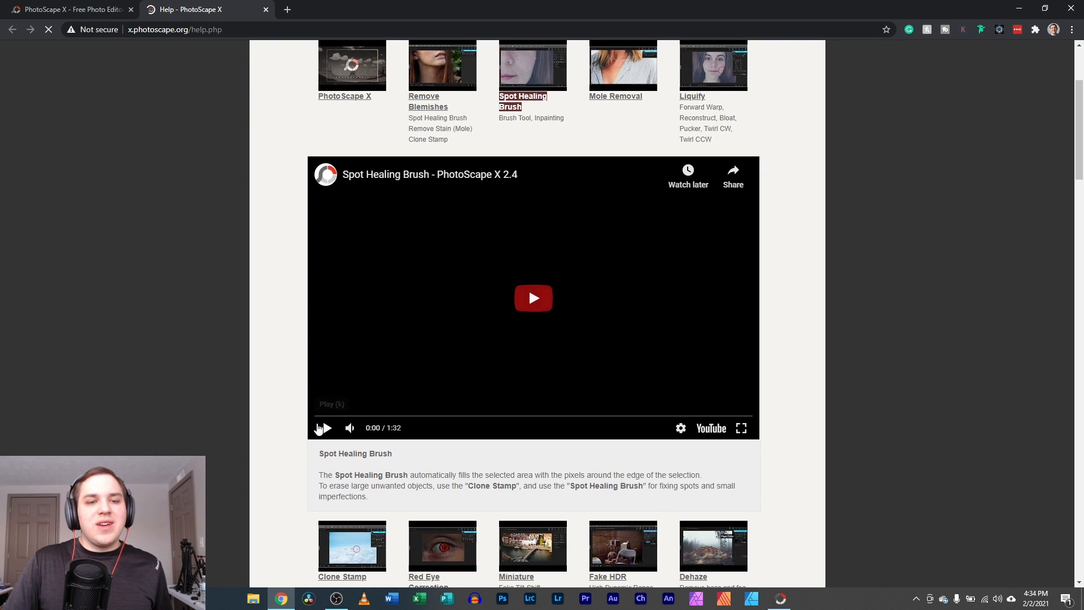
left_click(350, 428)
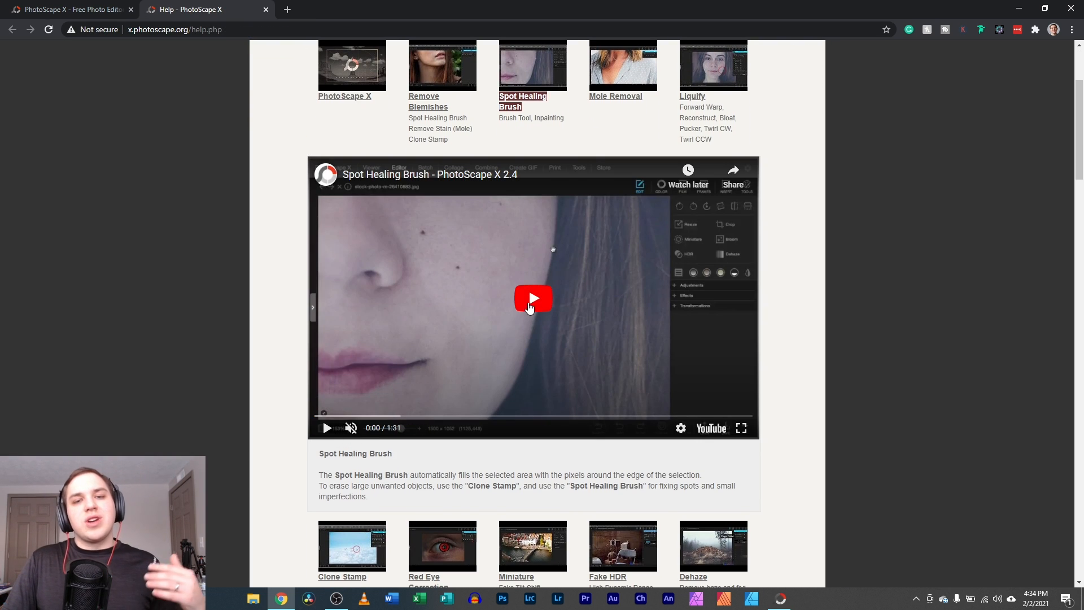
left_click(534, 299)
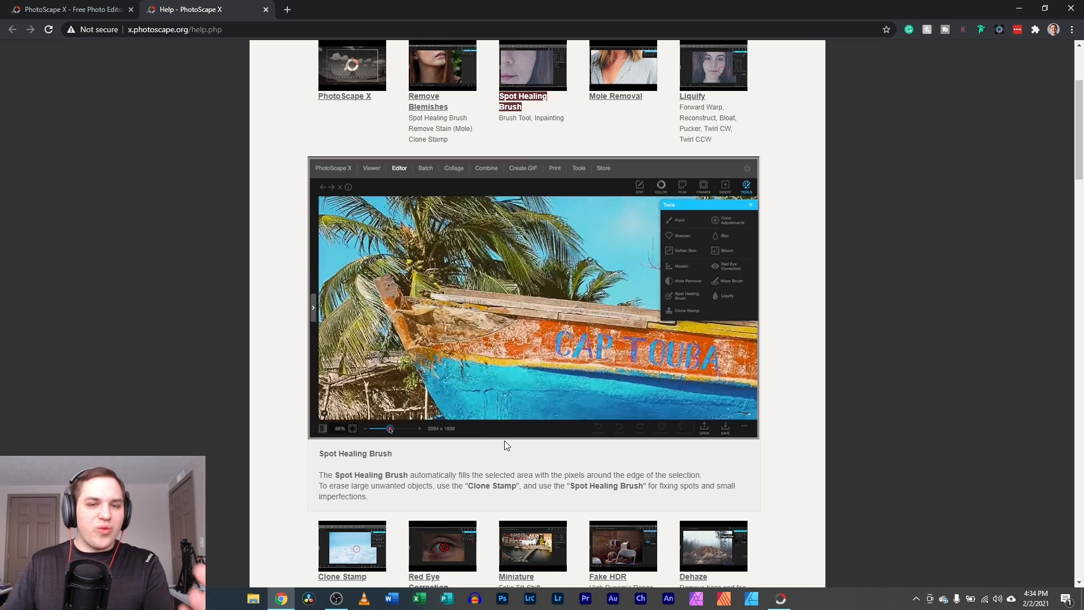
mouse_move(476, 287)
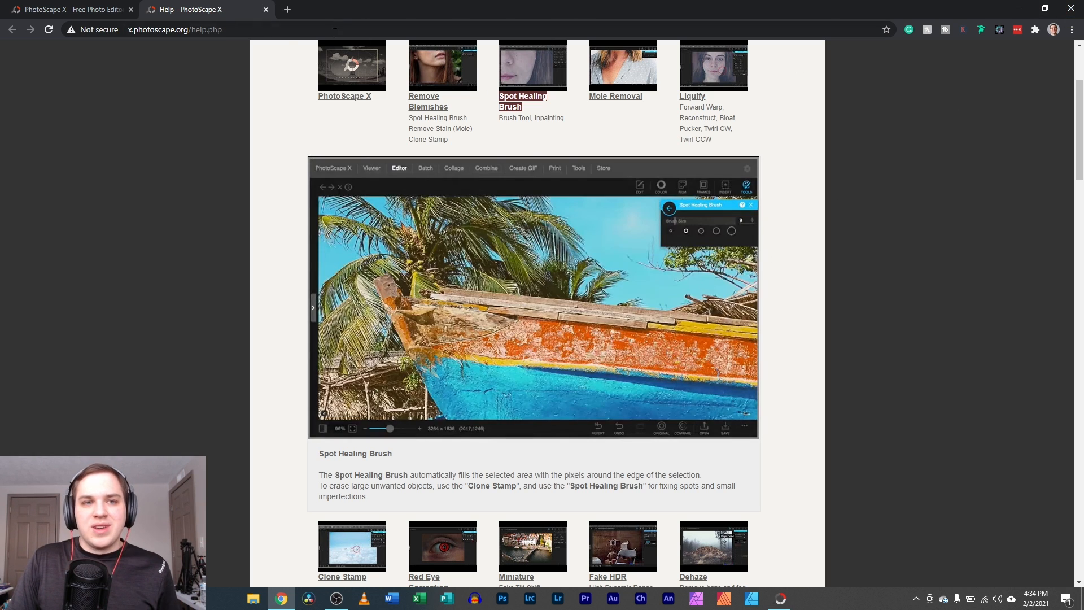
scroll(361, 159, "up", 3)
left_click(353, 55)
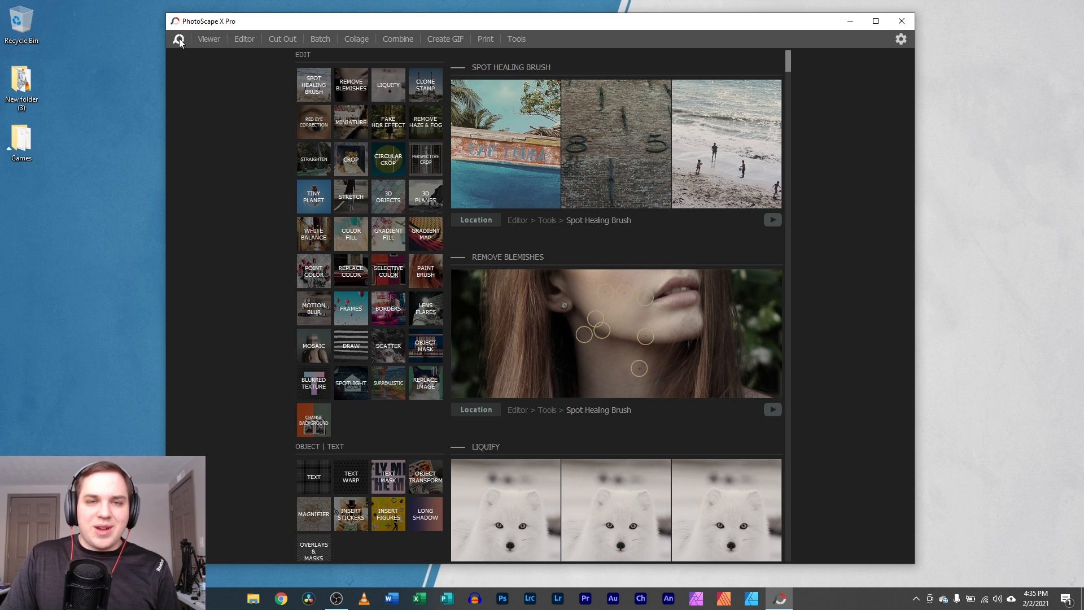
- Switch to the Viewer, maximize the window, and browse the 179 PSX Temps thumbnails
left_click(208, 38)
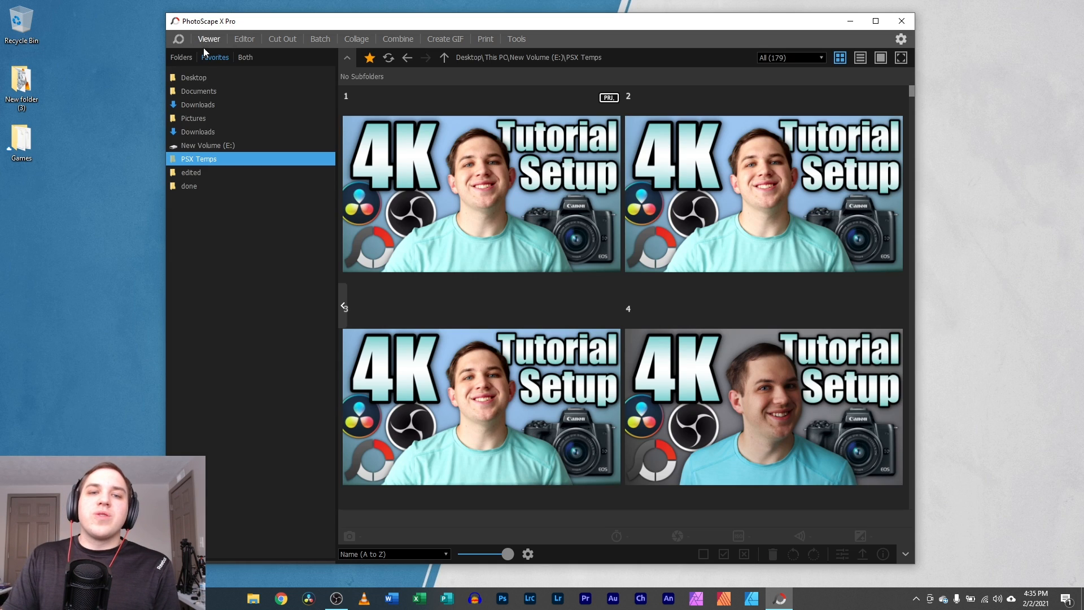
left_click(875, 21)
scroll(455, 262, "down", 15)
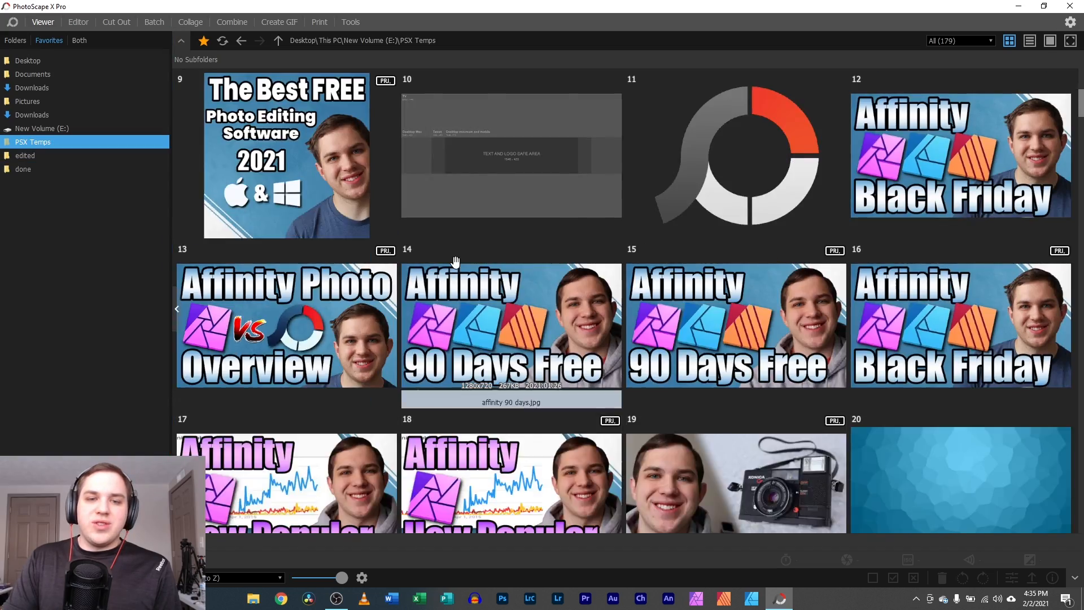
scroll(455, 262, "down", 15)
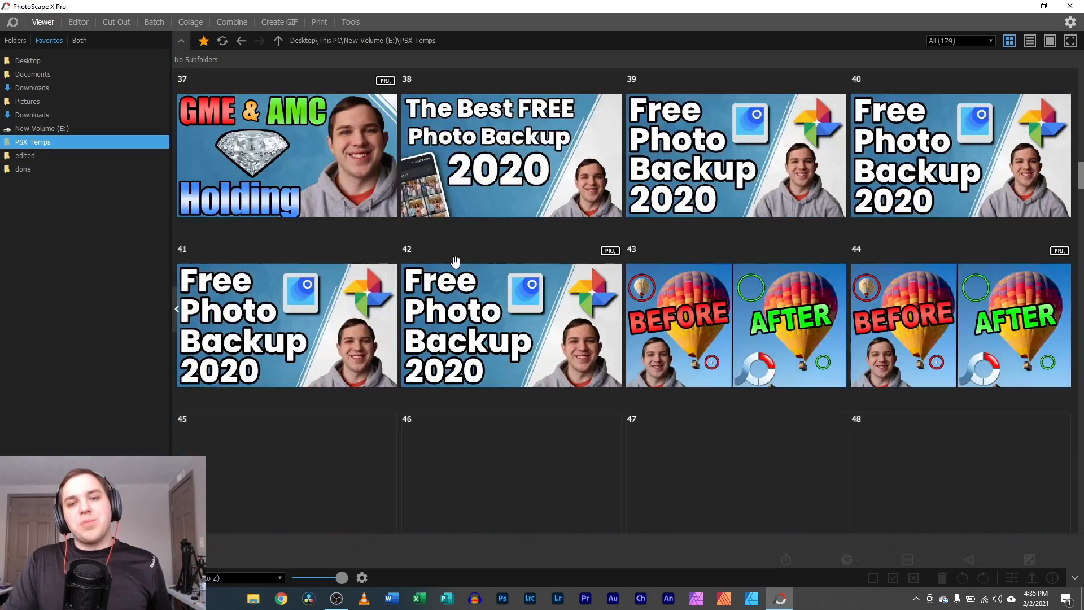
scroll(455, 261, "down", 15)
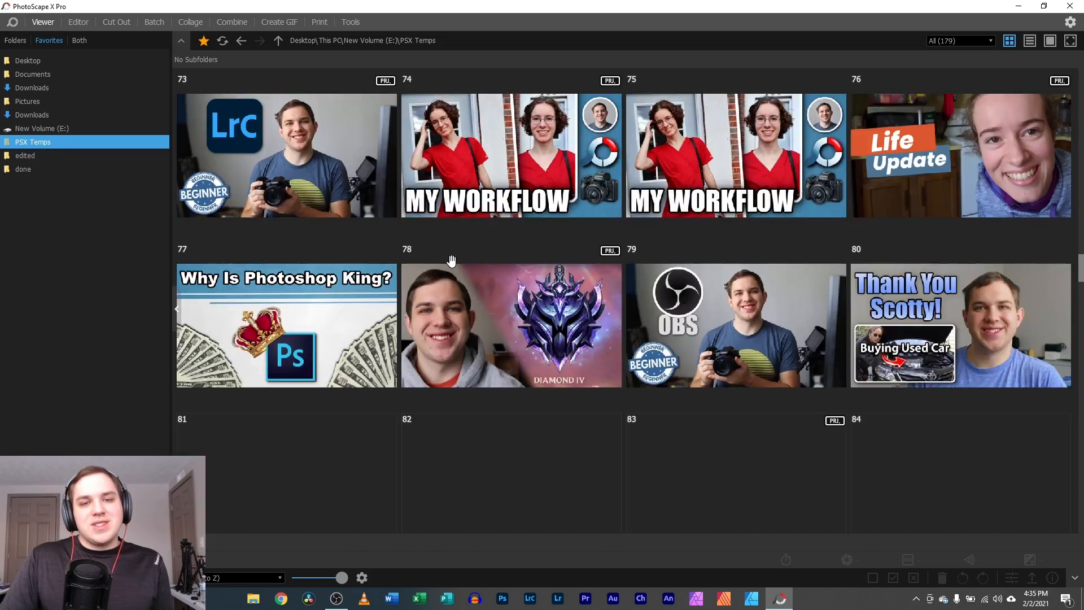
scroll(451, 258, "down", 5)
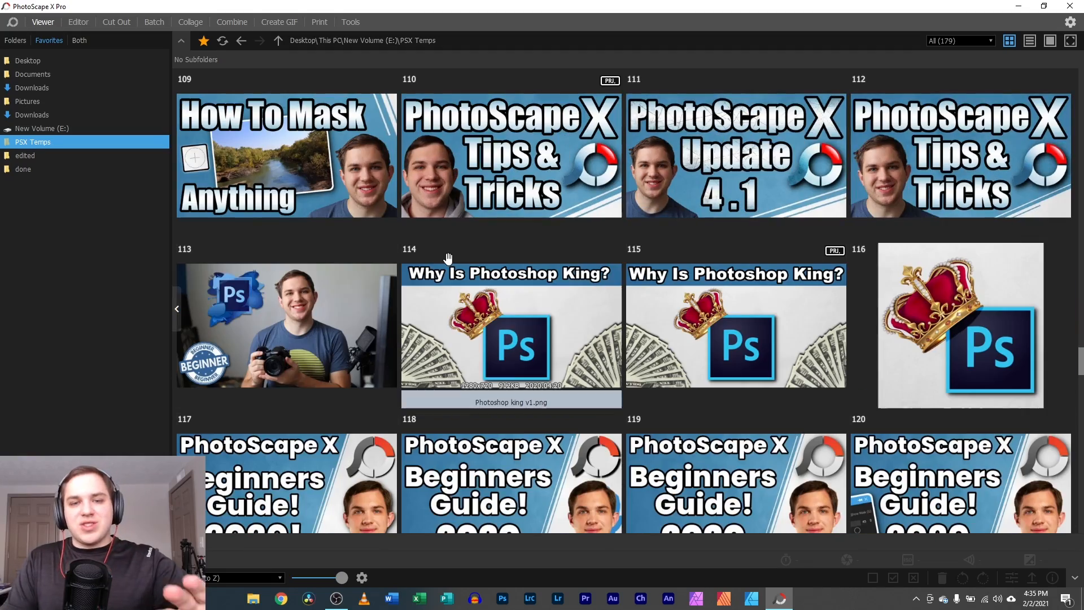
scroll(446, 258, "down", 15)
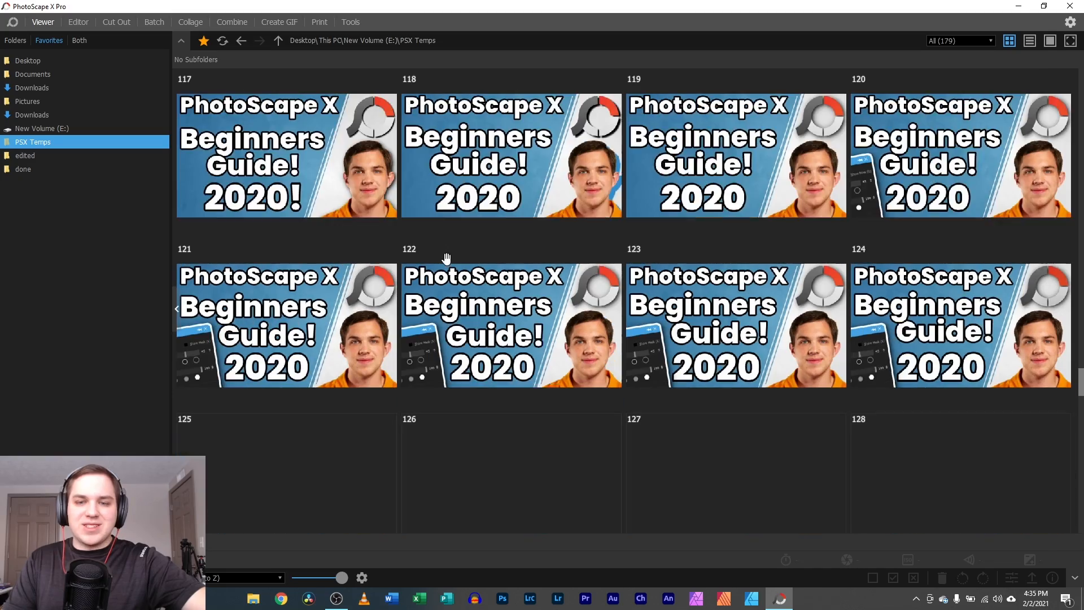
scroll(450, 260, "down", 15)
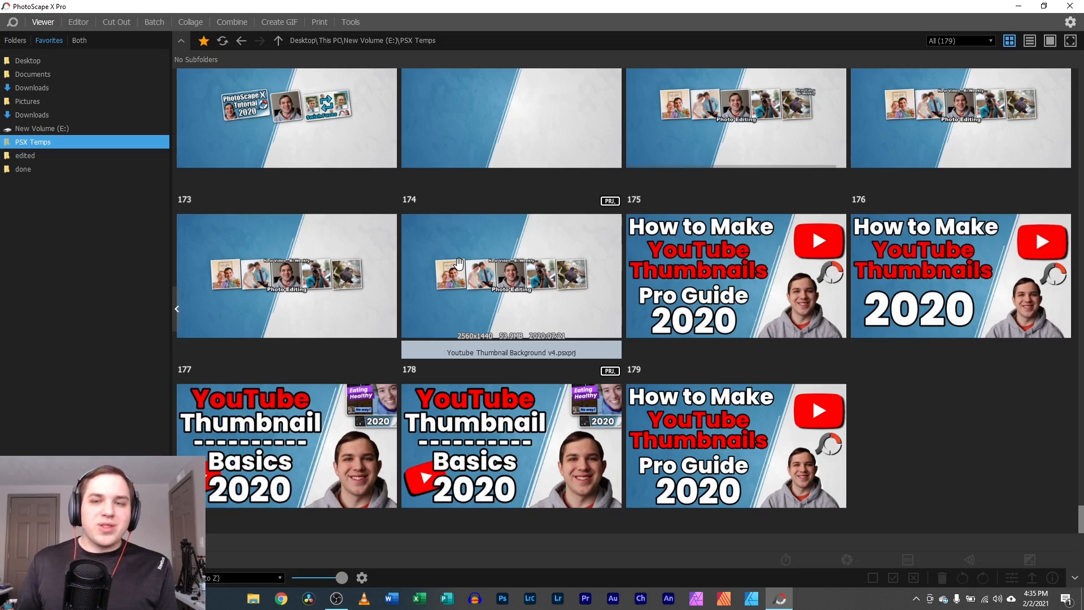
scroll(500, 199, "up", 20)
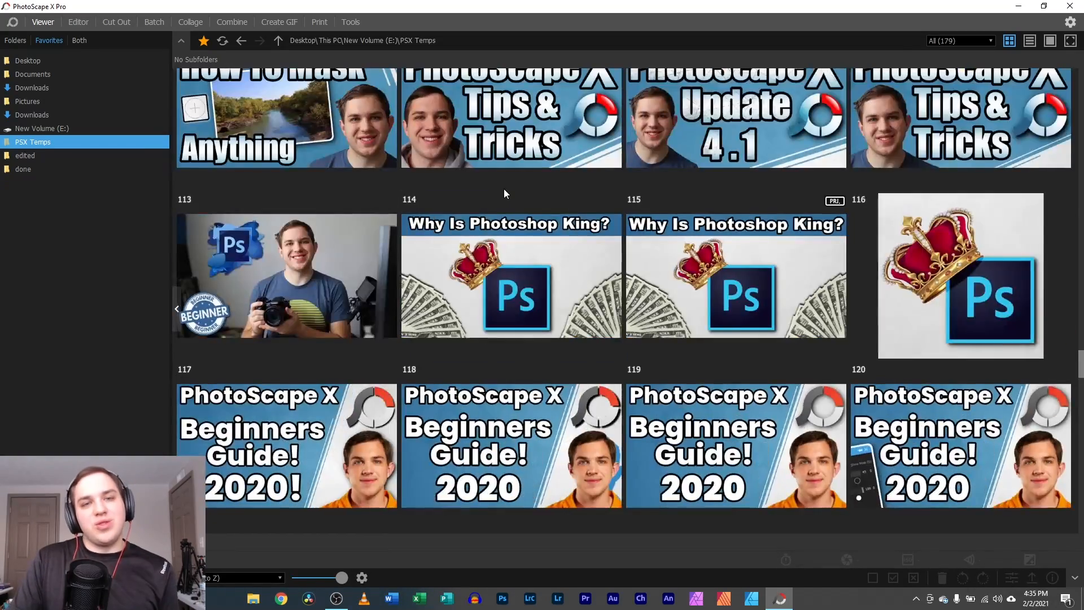
scroll(504, 195, "up", 16)
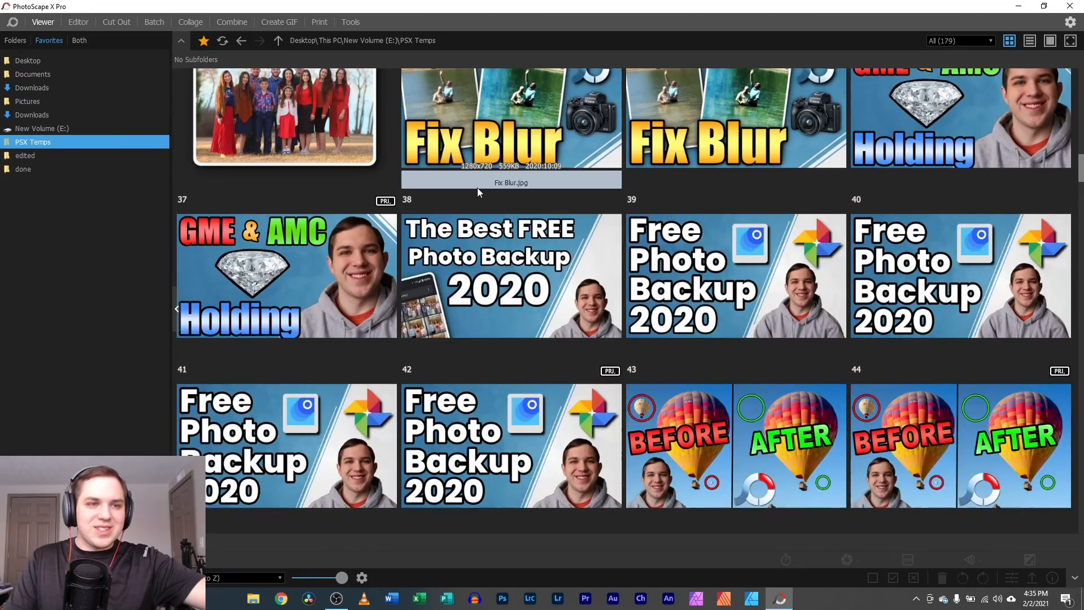
scroll(477, 187, "up", 7)
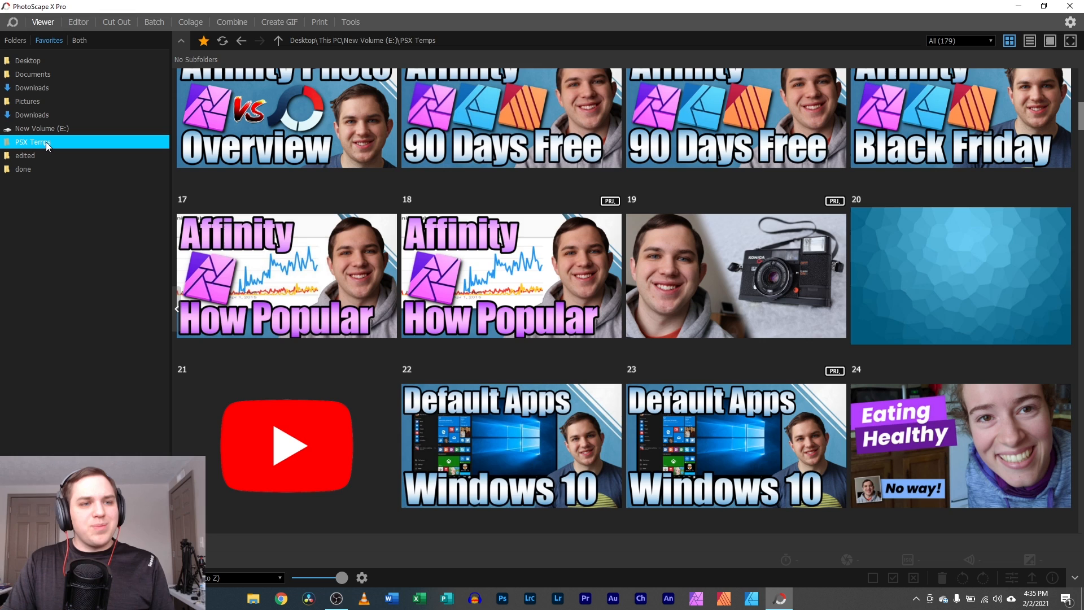
left_click(39, 157)
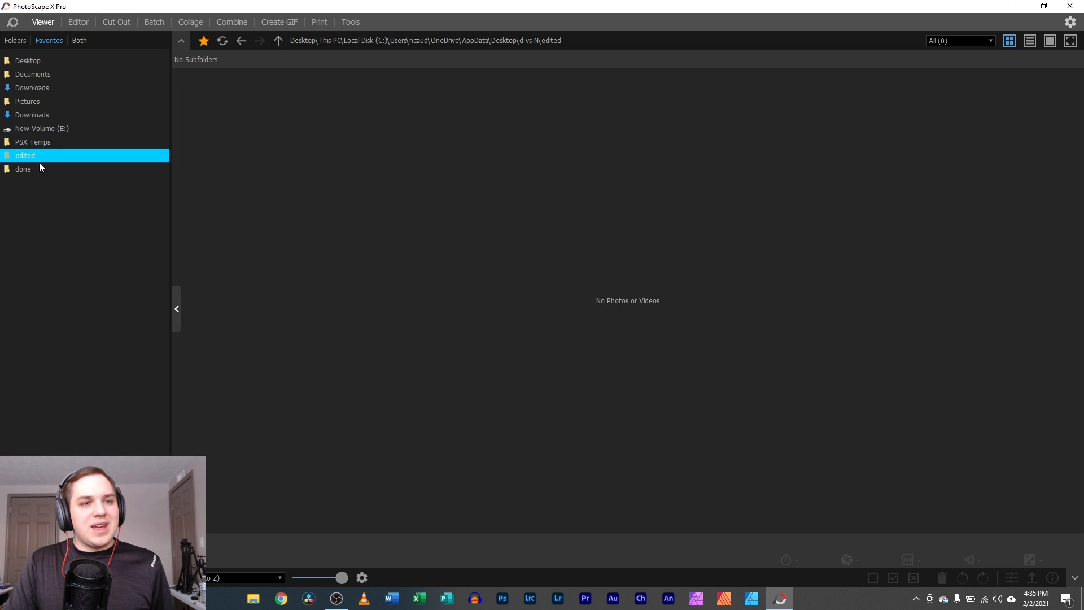
left_click(36, 168)
left_click(61, 129)
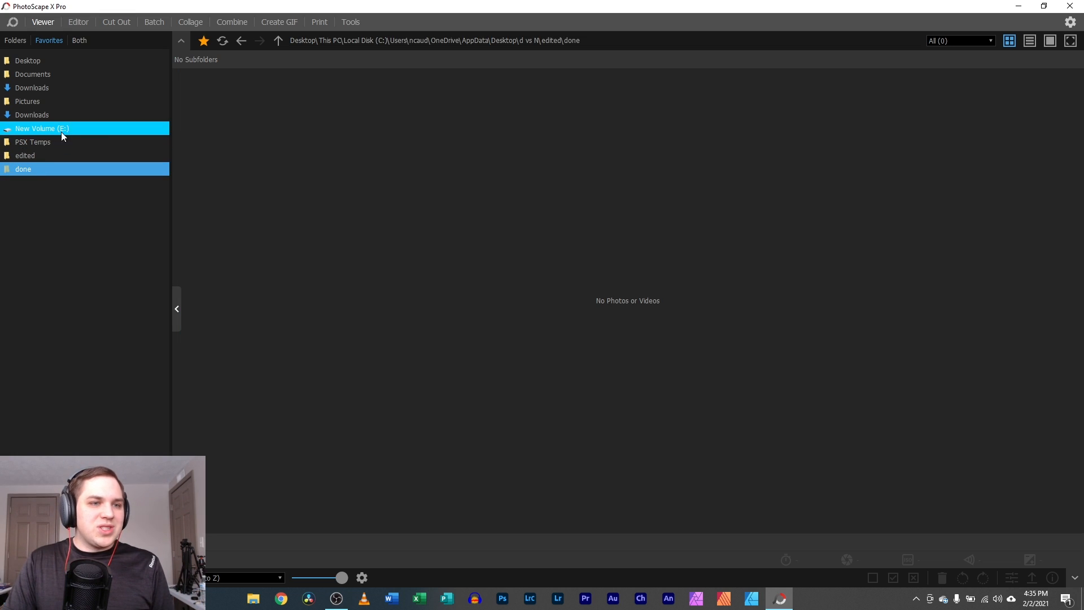
left_click(62, 102)
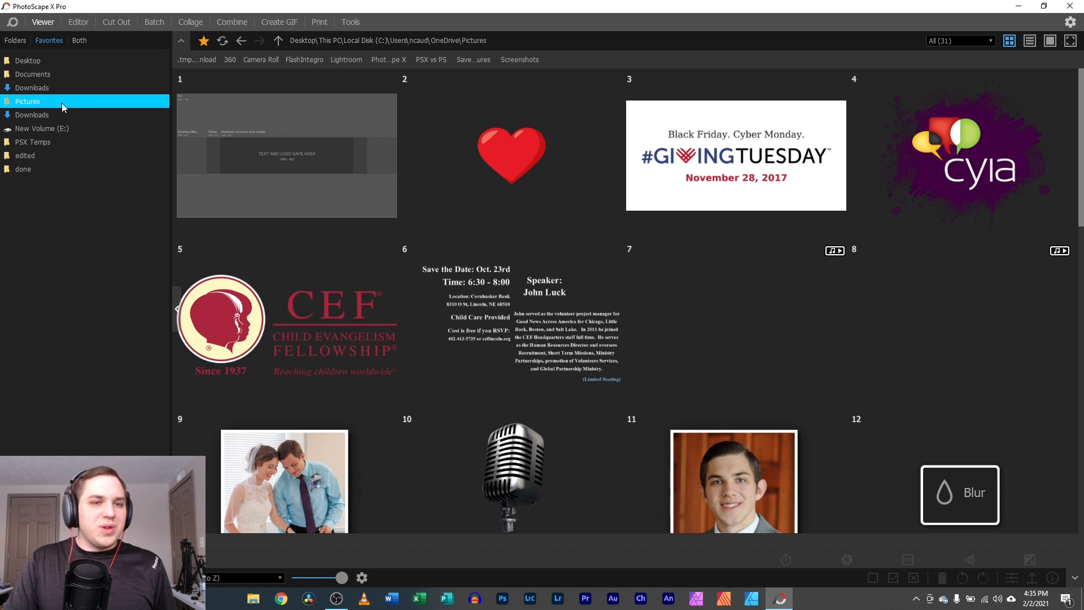
left_click(65, 87)
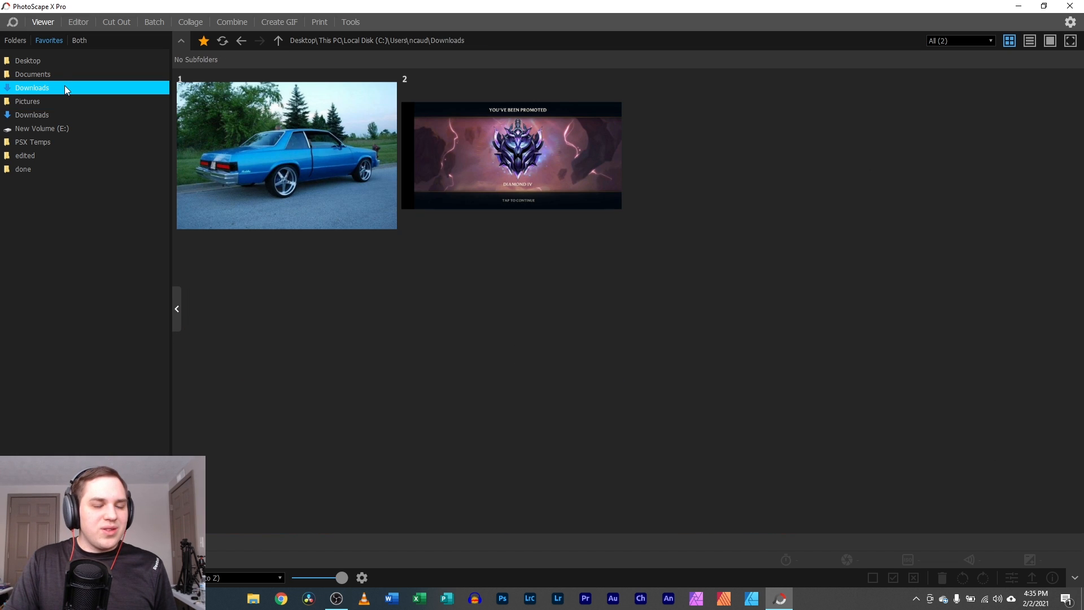
left_click(72, 62)
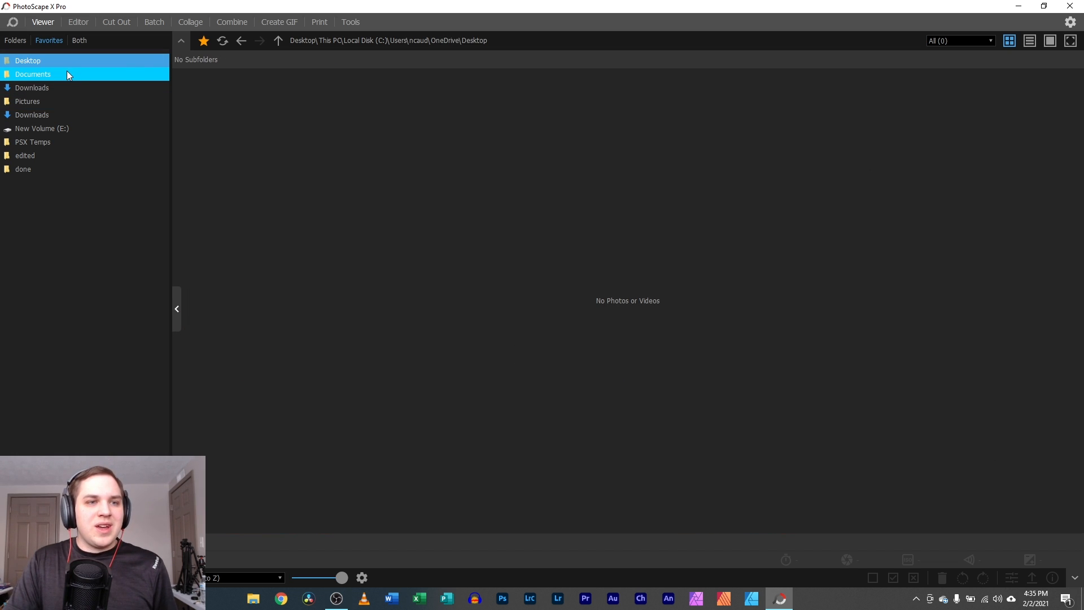
left_click(19, 45)
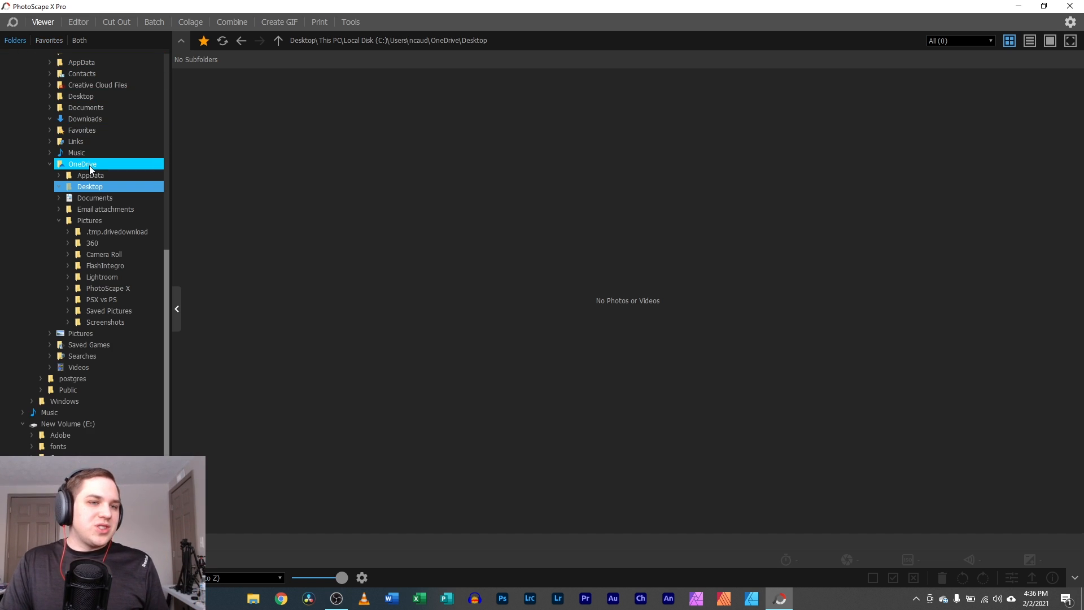
left_click(80, 41)
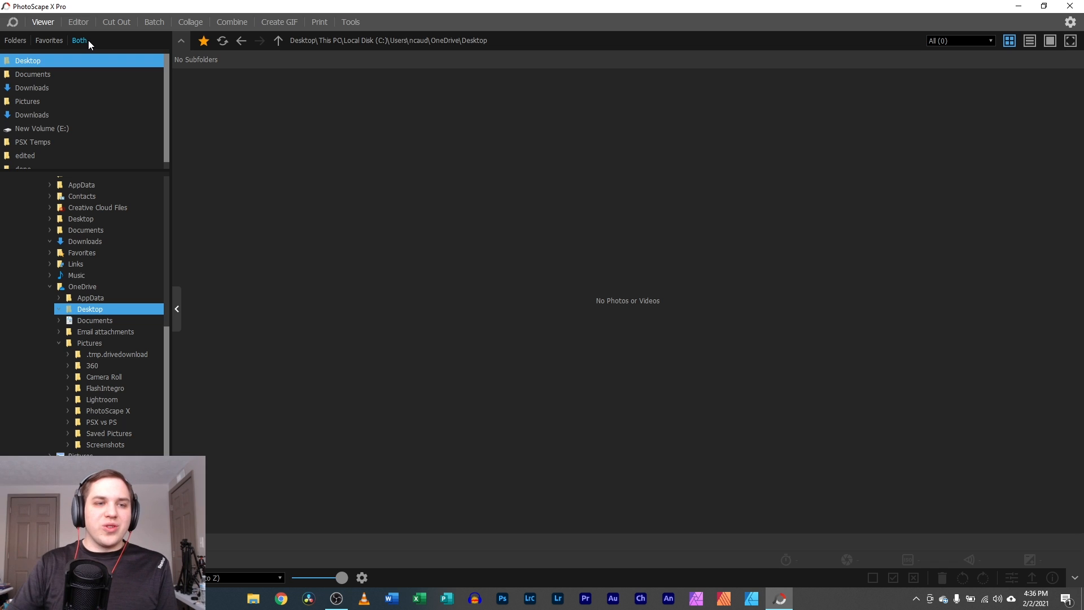
left_click(47, 42)
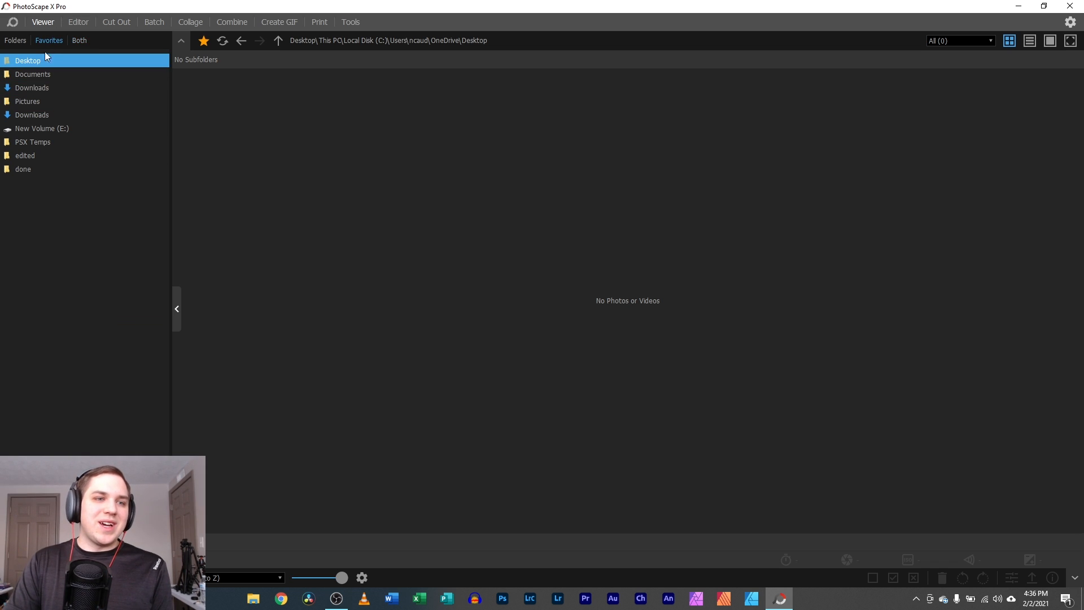
left_click(42, 141)
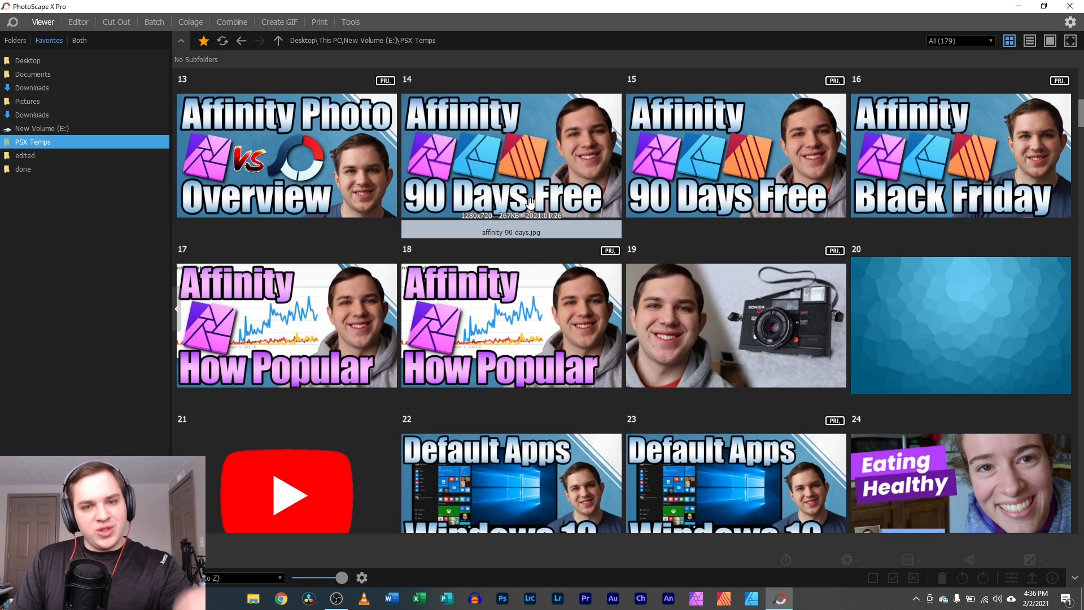
- Open affinity.psxprj full size, check its file information, then go back to the grid
double_click(315, 165)
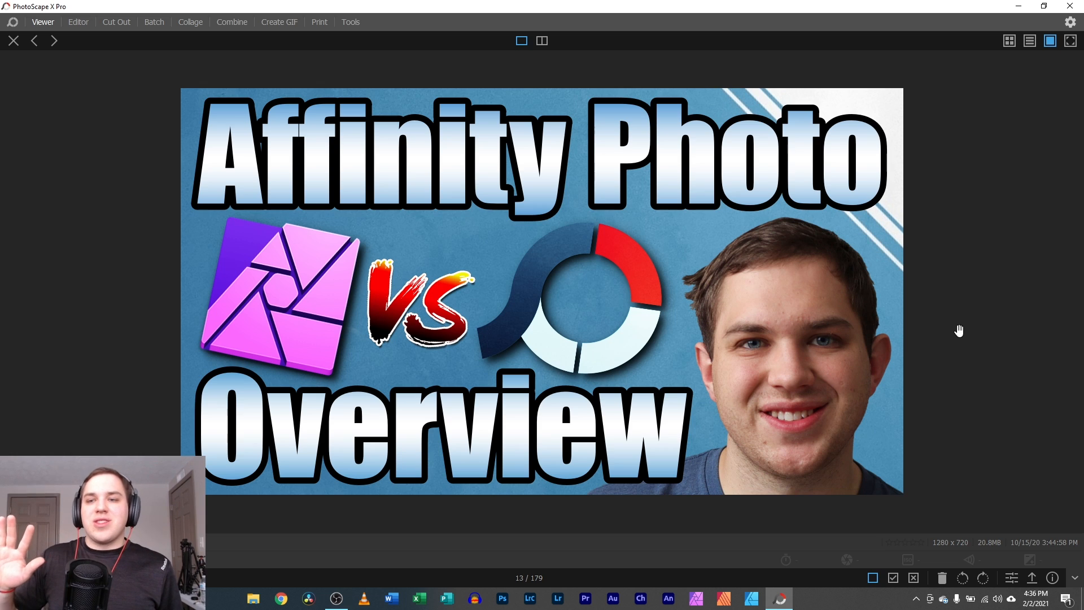
left_click(1053, 578)
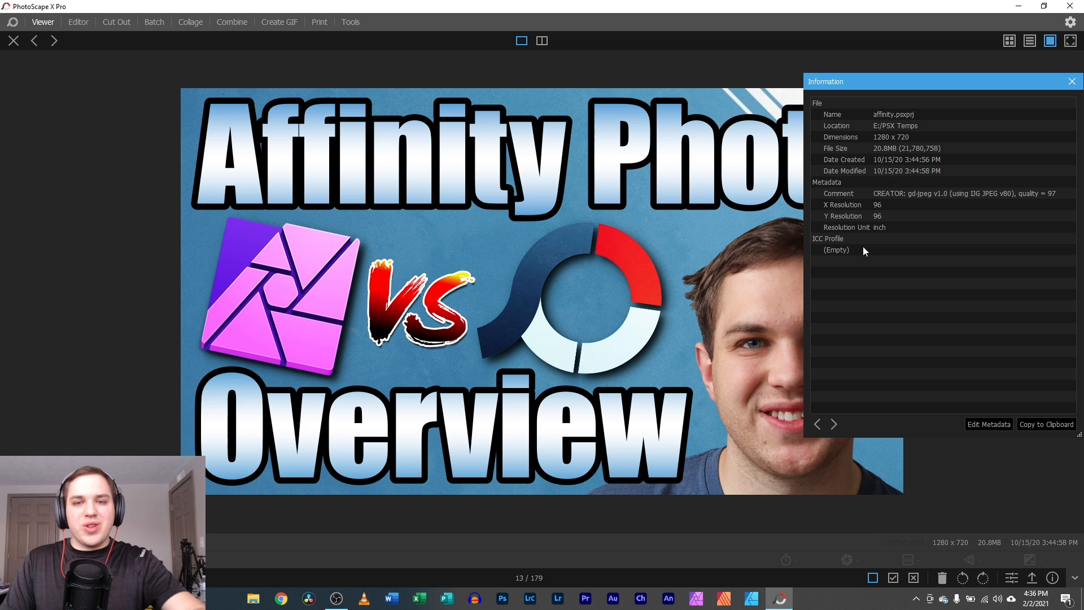
left_click(1071, 81)
left_click(14, 40)
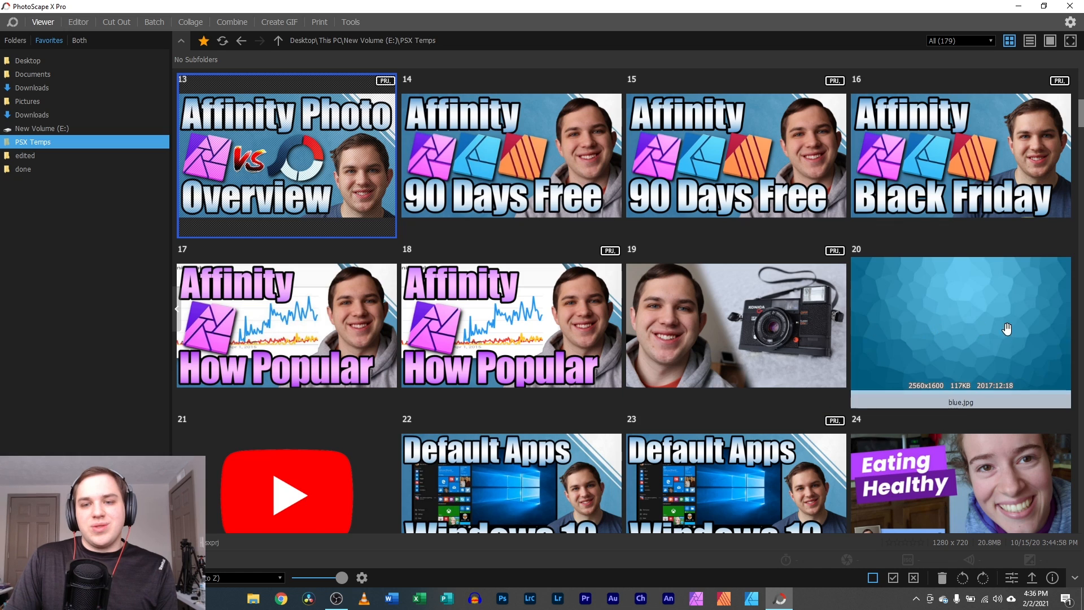
- Scroll down and open photo 46, IMG_1716.JPG, full size
scroll(1002, 328, "down", 6)
scroll(977, 314, "down", 3)
double_click(497, 311)
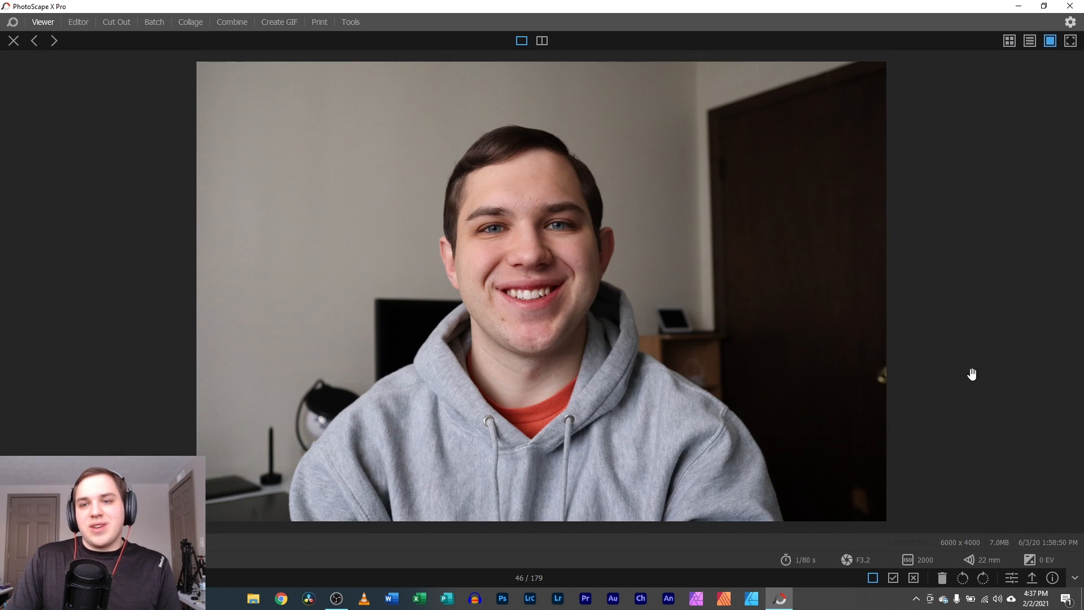
- Review the photo's camera metadata, close the info panel, and bring up its context menu
left_click(1052, 577)
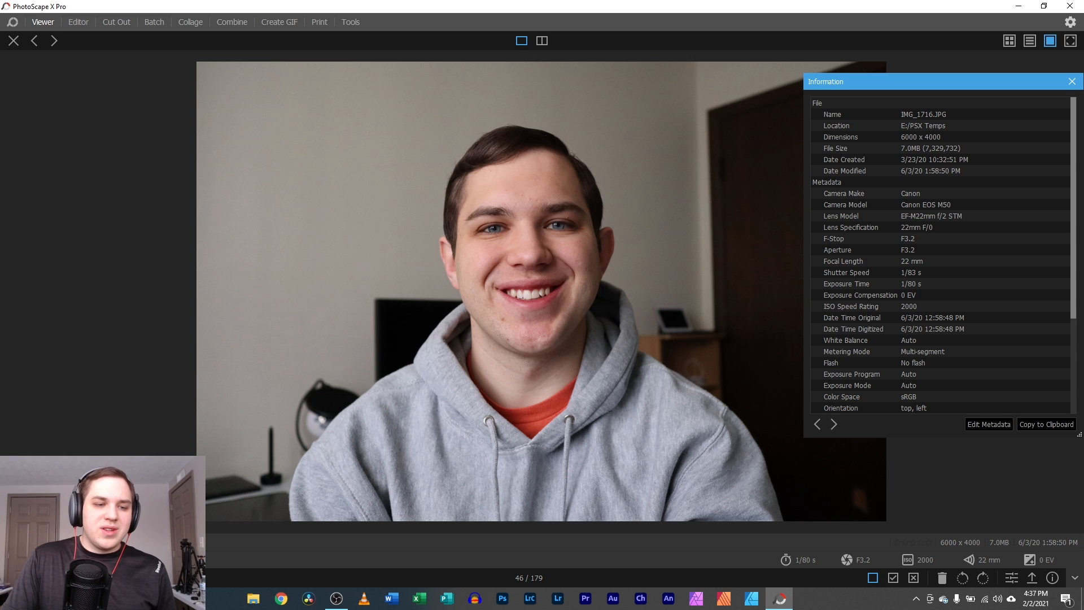
scroll(541, 291, "up", 4)
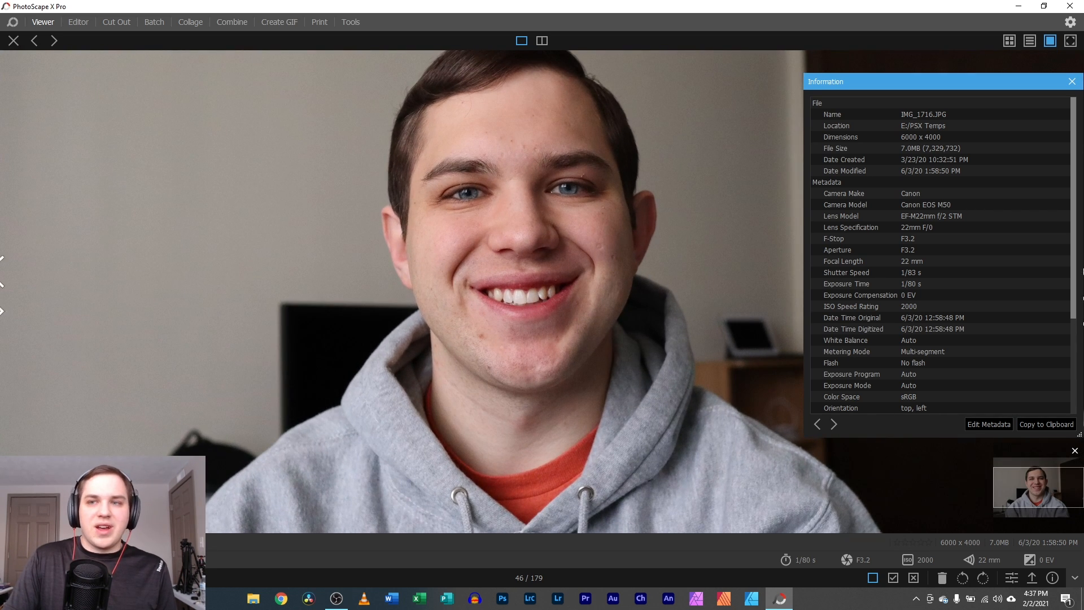
left_click(1073, 82)
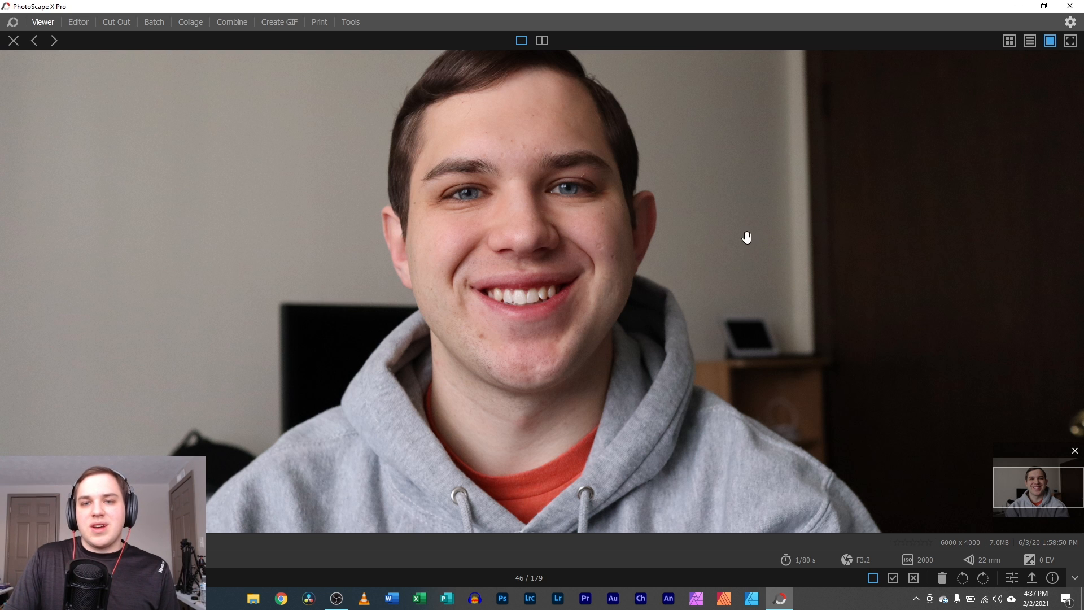
scroll(430, 372, "down", 2)
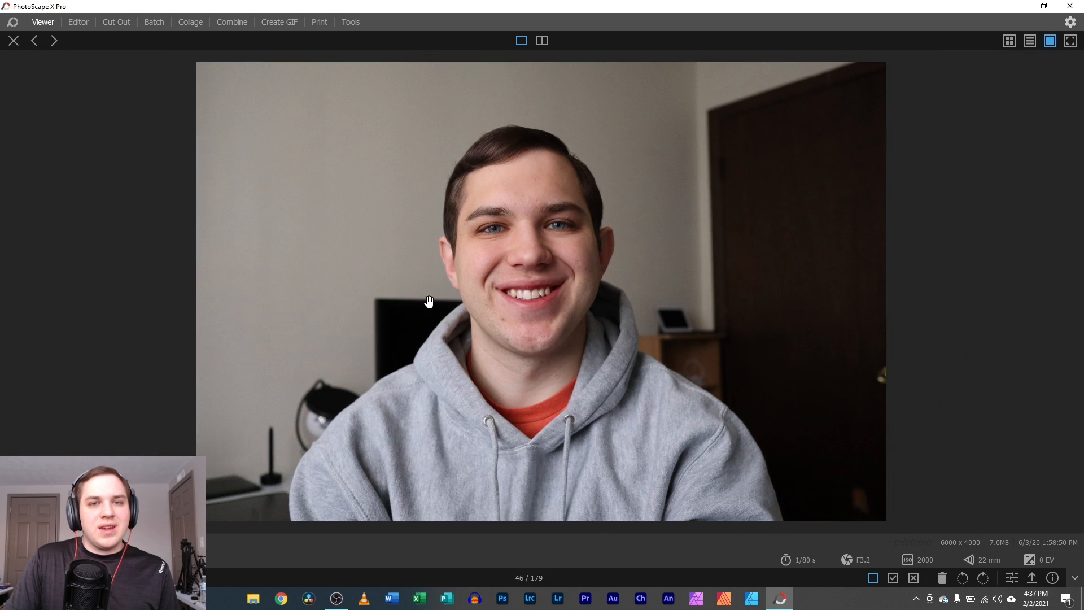
right_click(463, 233)
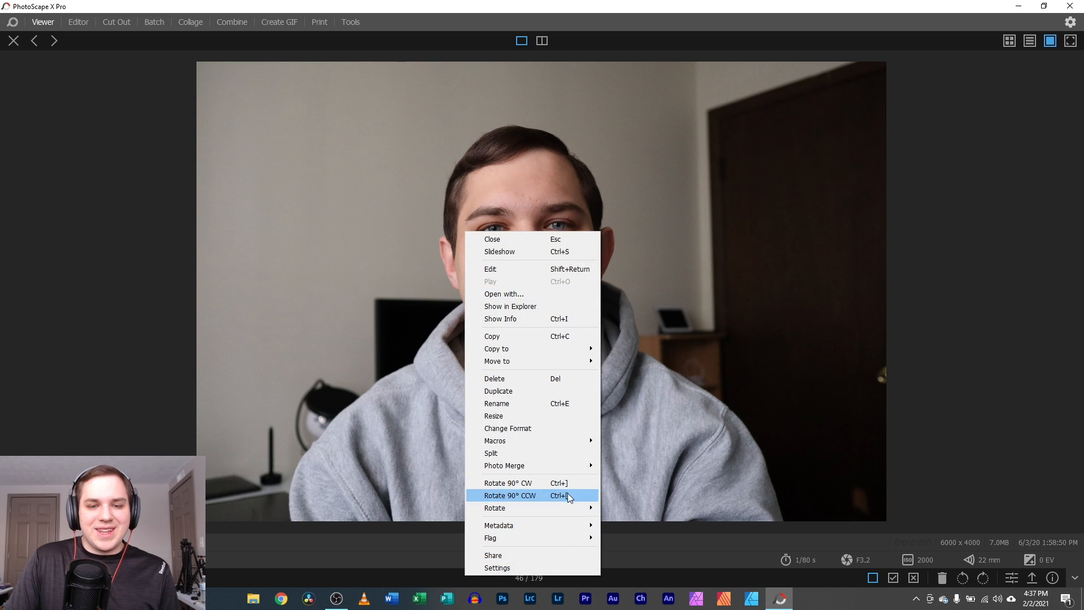
- Start a full-screen slideshow from IMG_1716.JPG and stop it
left_click(565, 254)
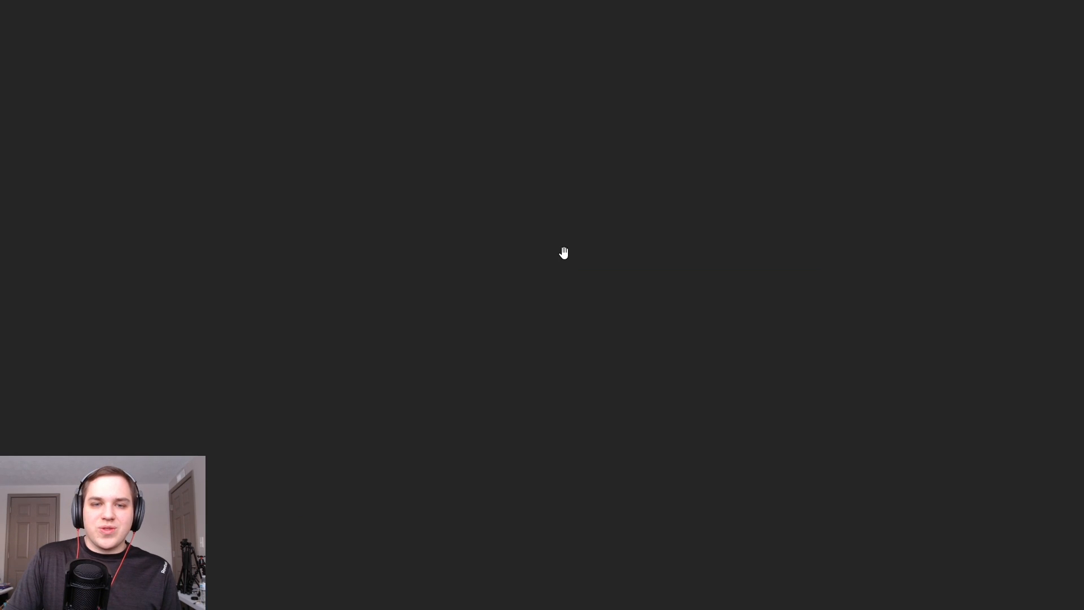
left_click(835, 384)
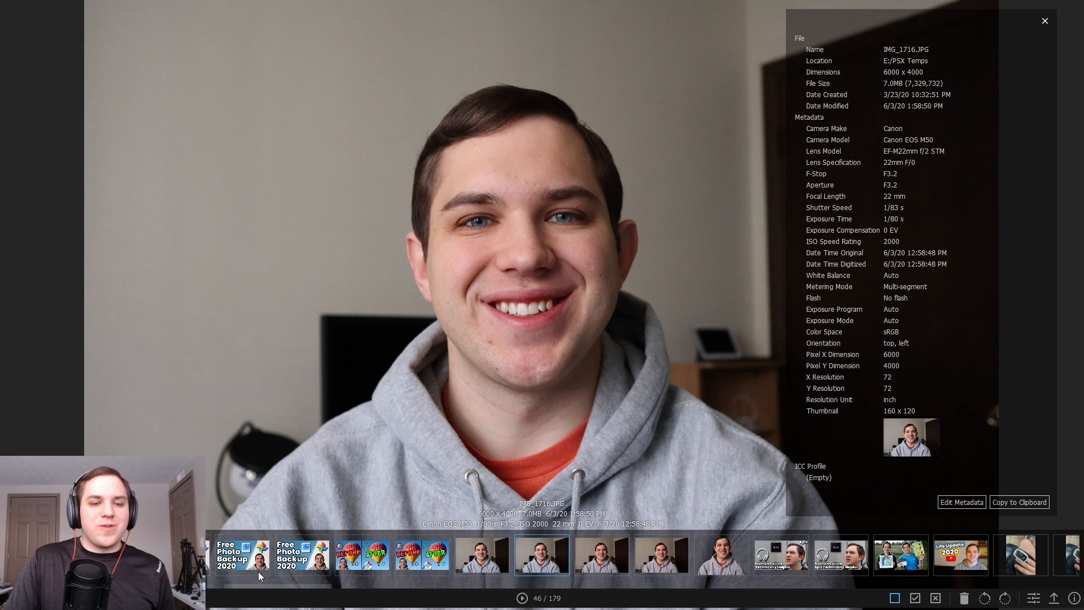
scroll(664, 556, "up", 3)
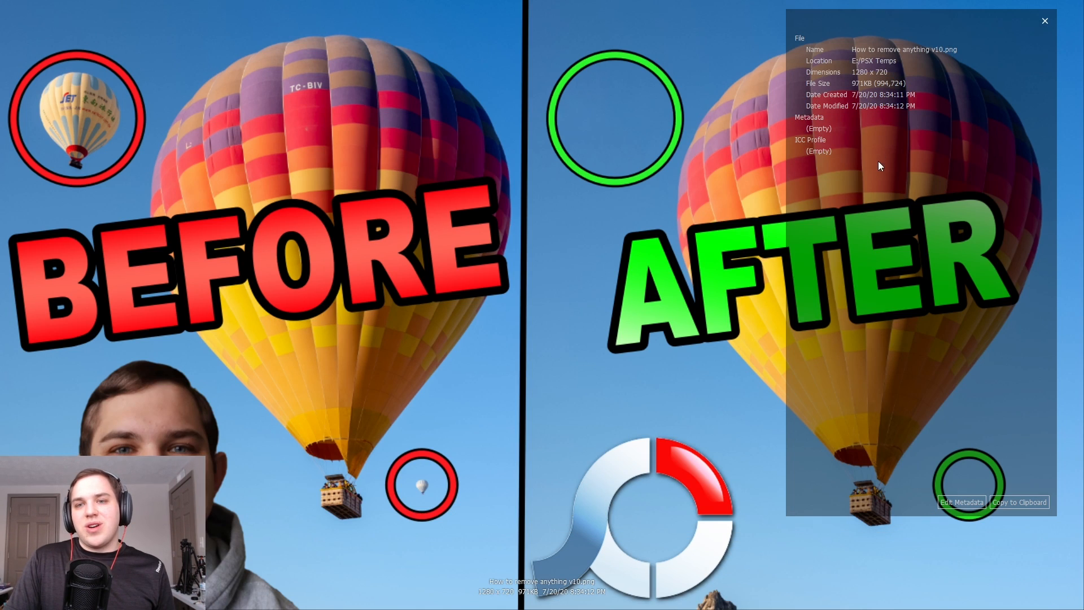
- Exit full screen to the grid and briefly preview the before/after balloon image
left_click(1044, 22)
key("Escape")
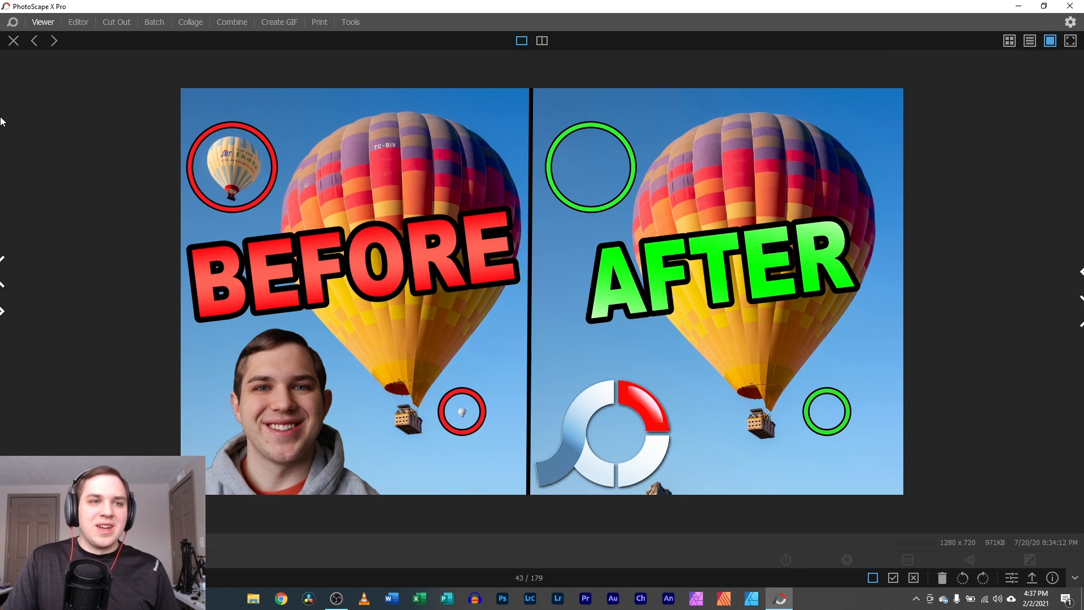
left_click(13, 40)
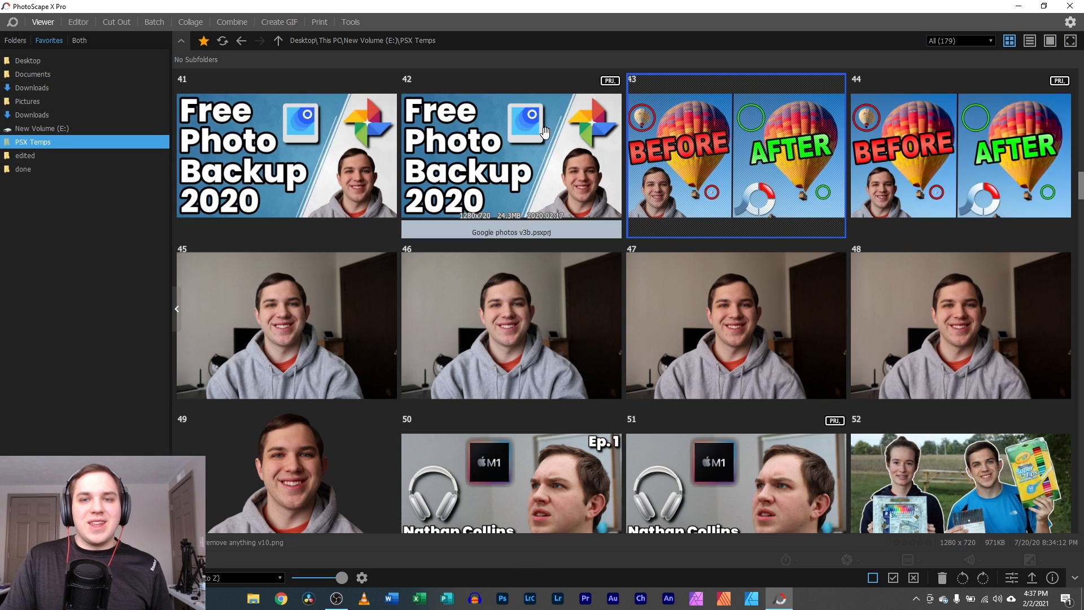
double_click(714, 143)
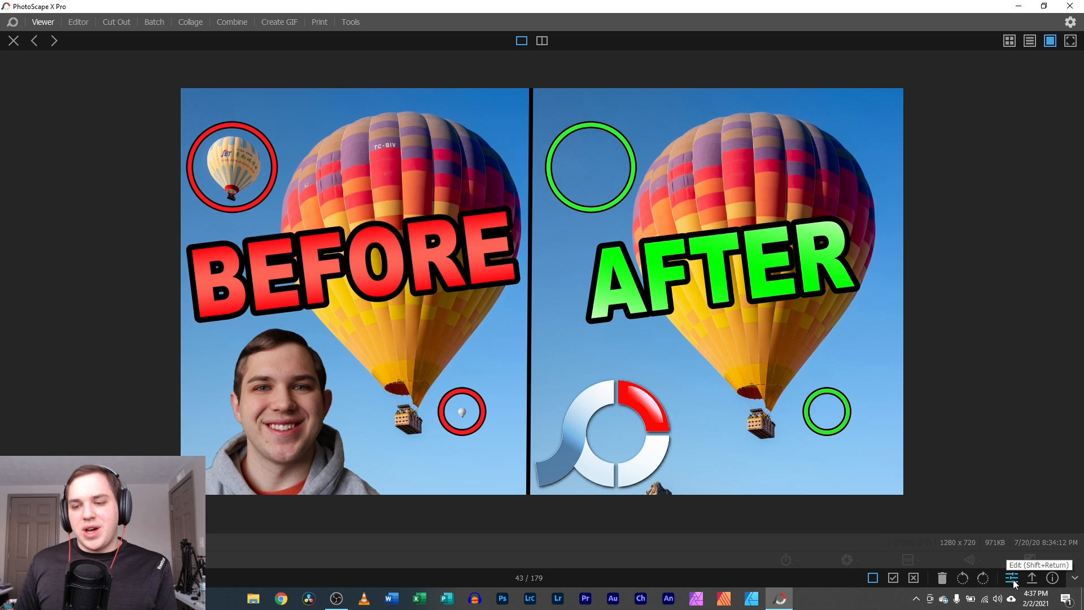
left_click(14, 40)
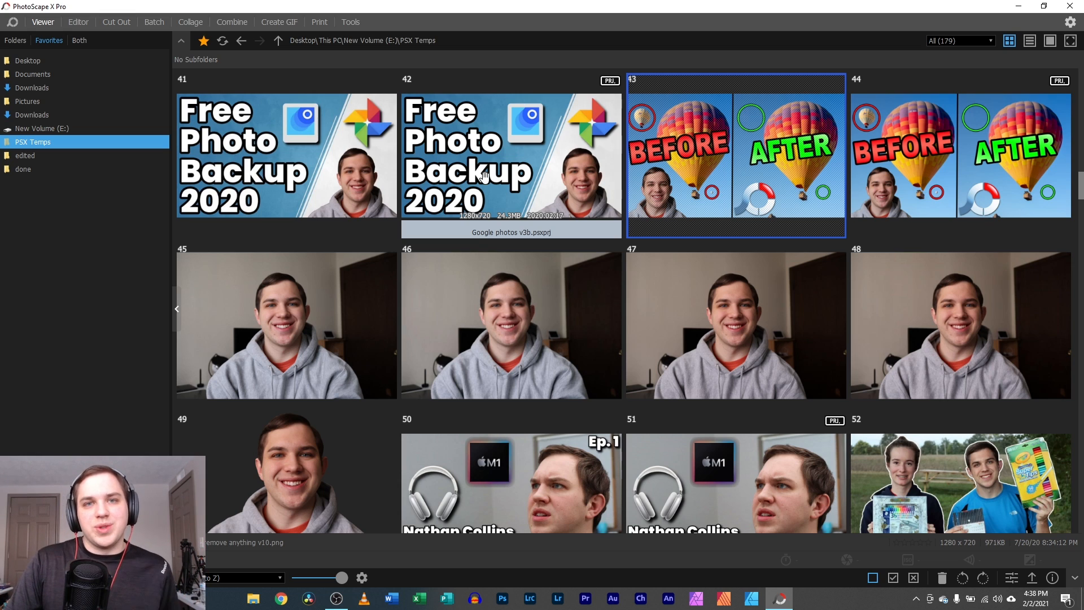
- Filter the folder view to show only Portrait (2) images
left_click(950, 41)
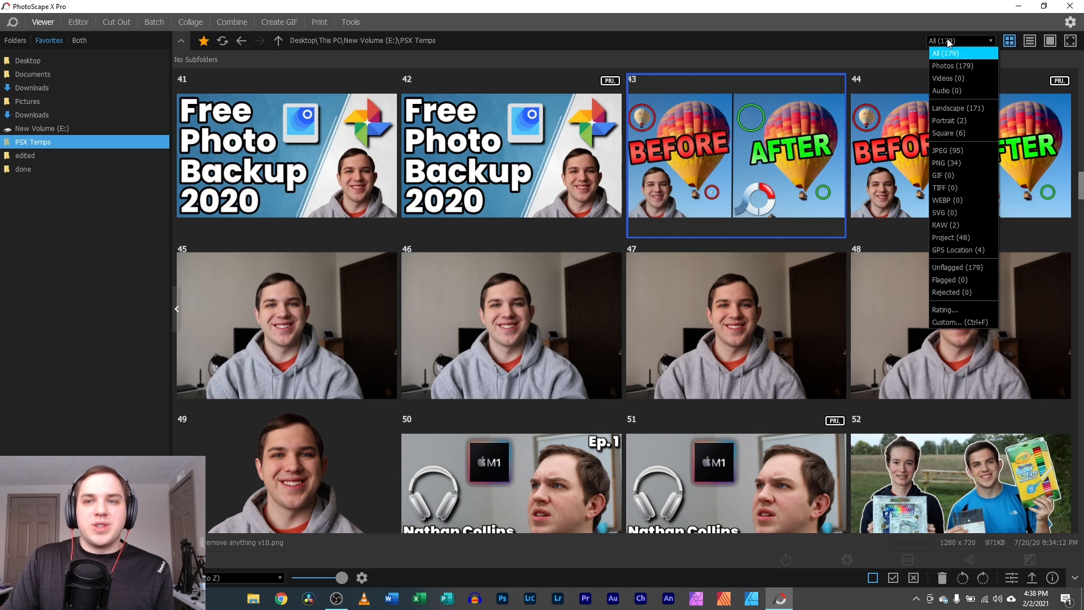
left_click(960, 121)
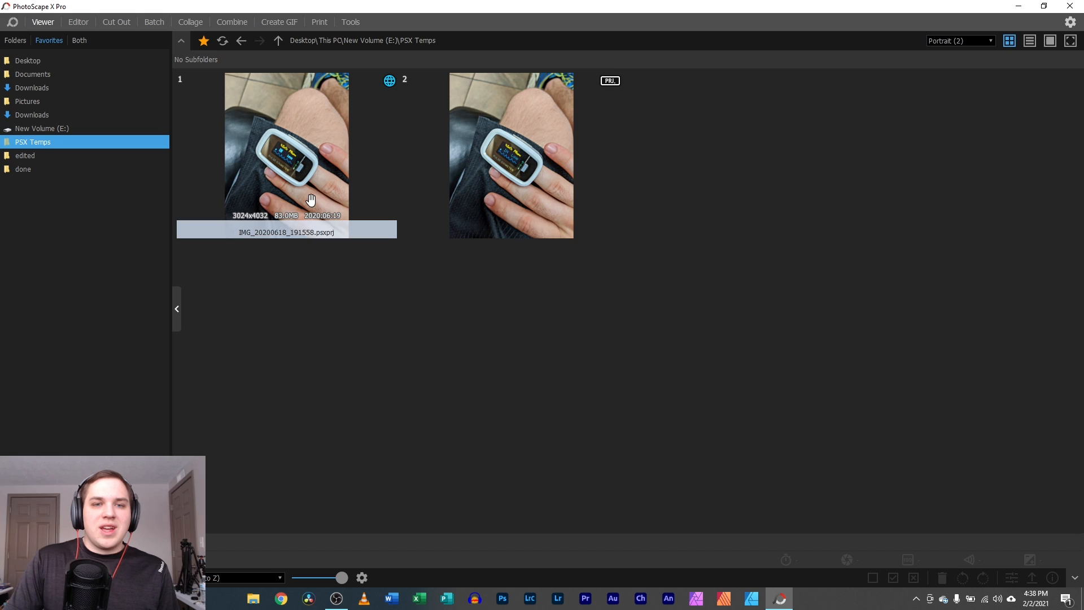
double_click(484, 191)
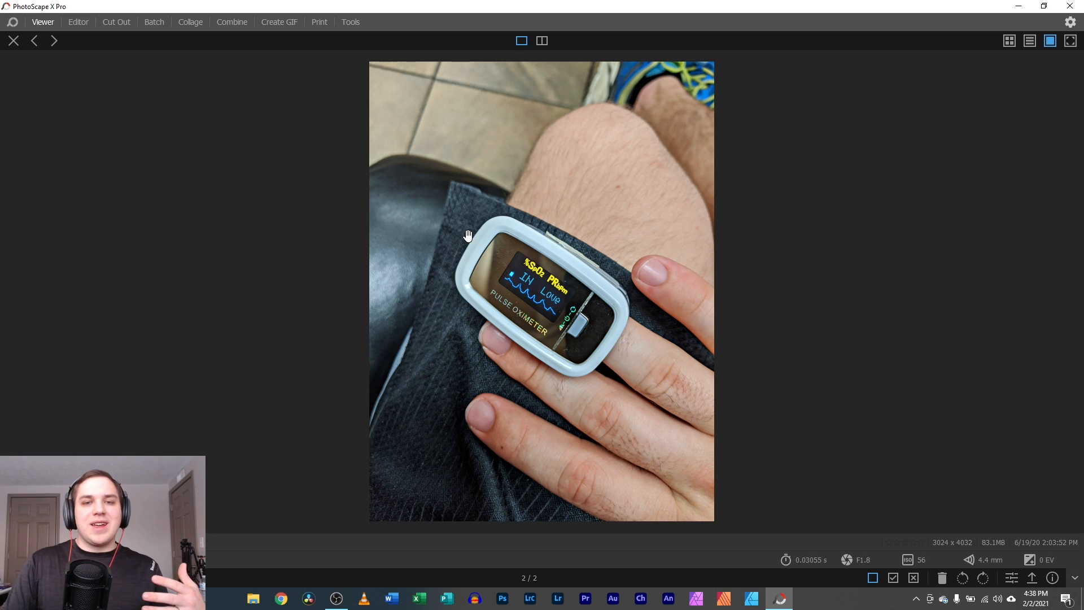
scroll(542, 292, "up", 6)
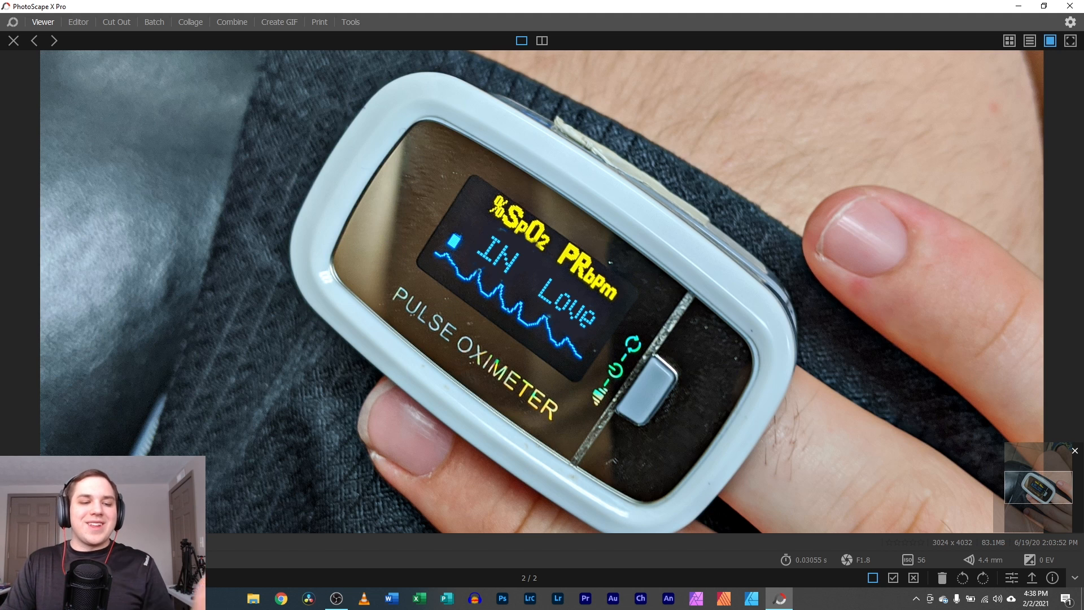
scroll(541, 291, "down", 11)
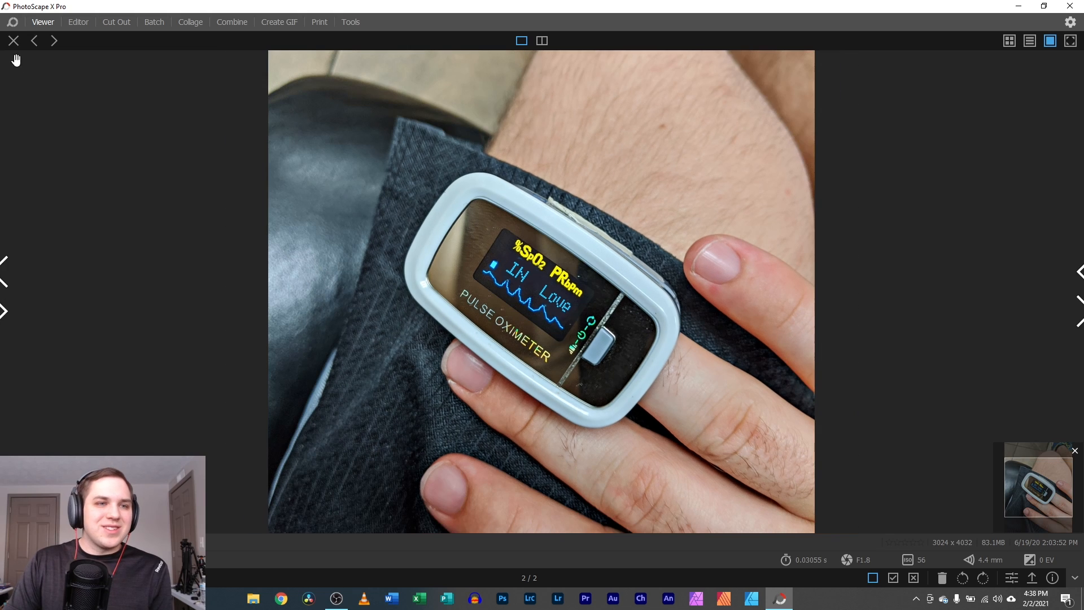
left_click(13, 41)
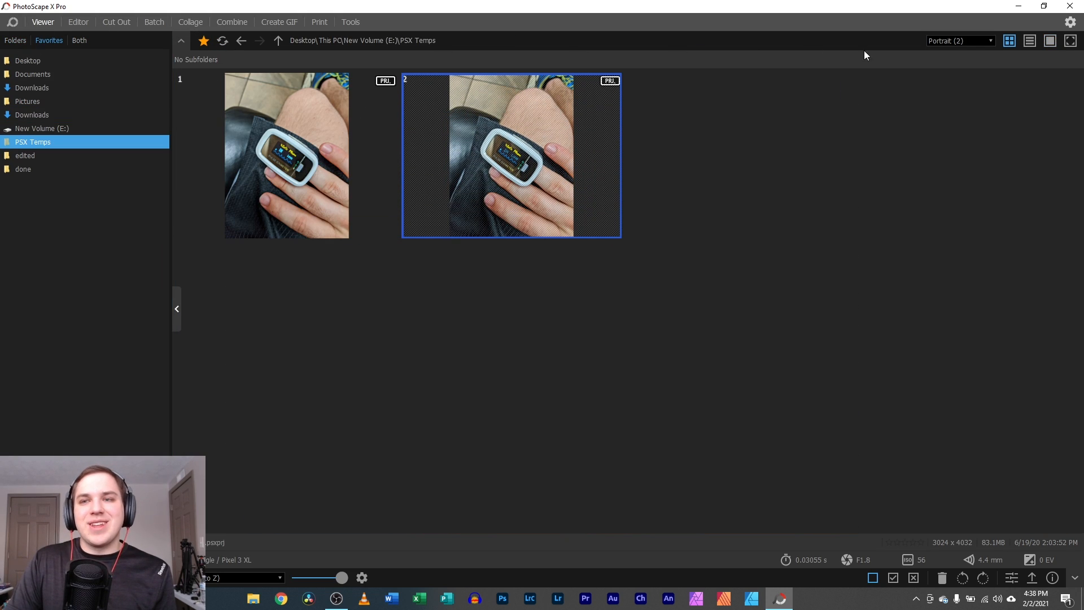
- Apply the Square (6) filter and try the star-rating filter before cancelling it
left_click(977, 41)
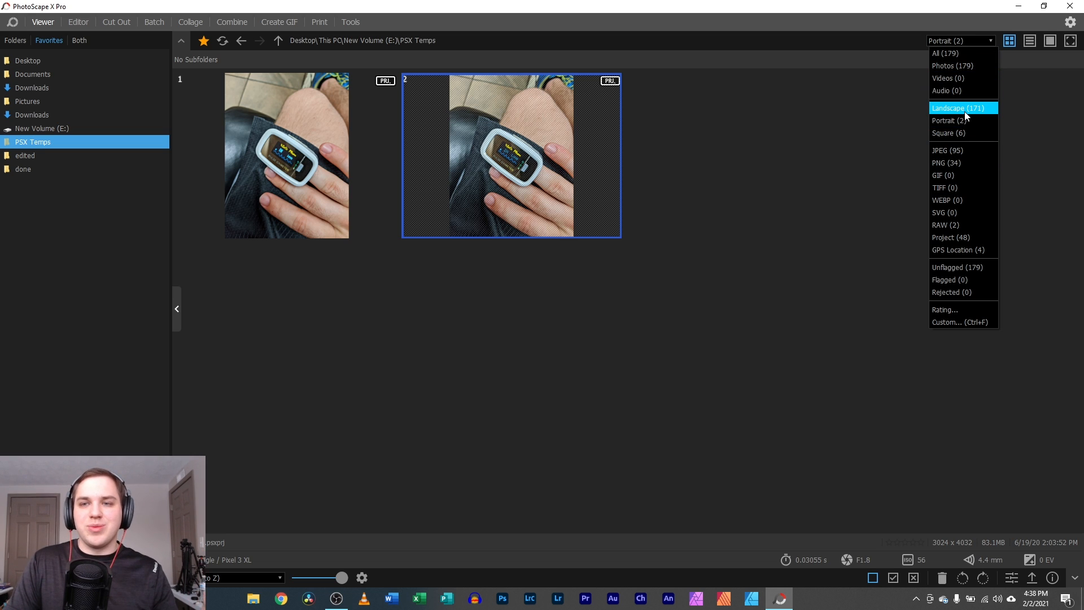
left_click(967, 134)
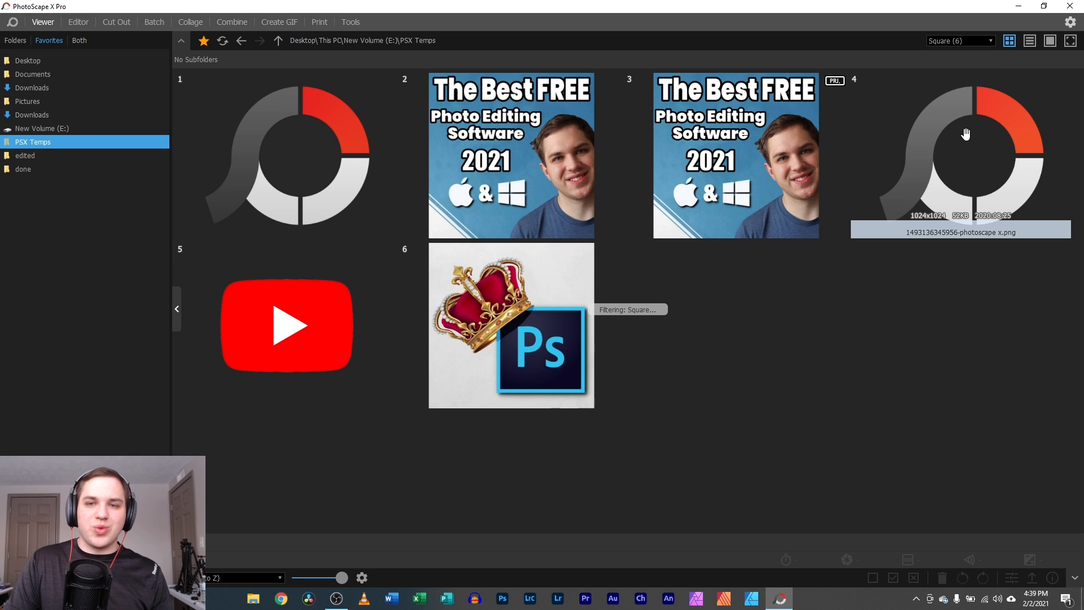
left_click(991, 41)
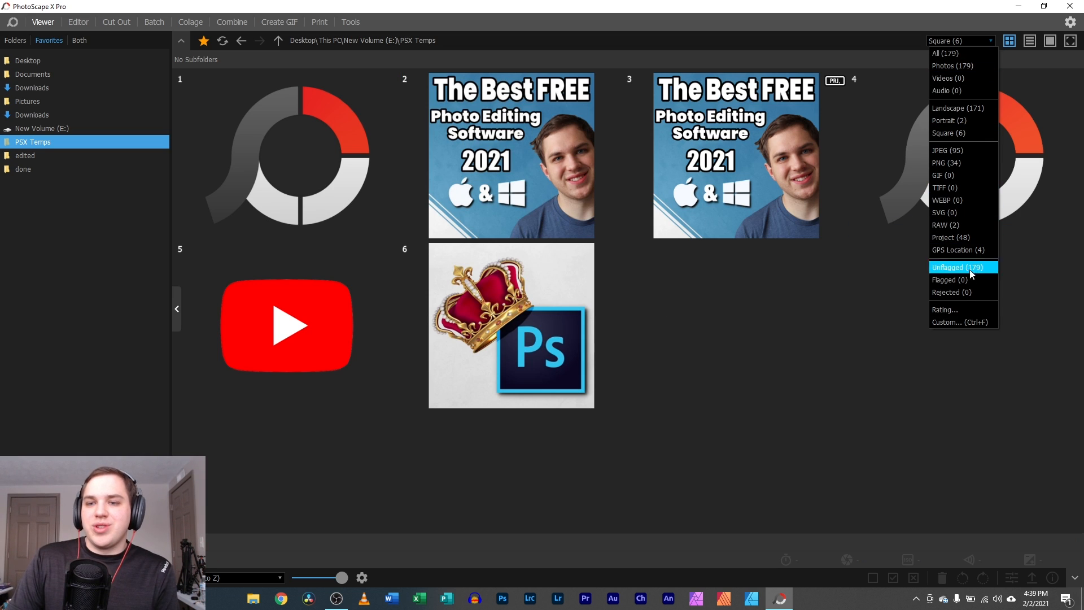
left_click(954, 309)
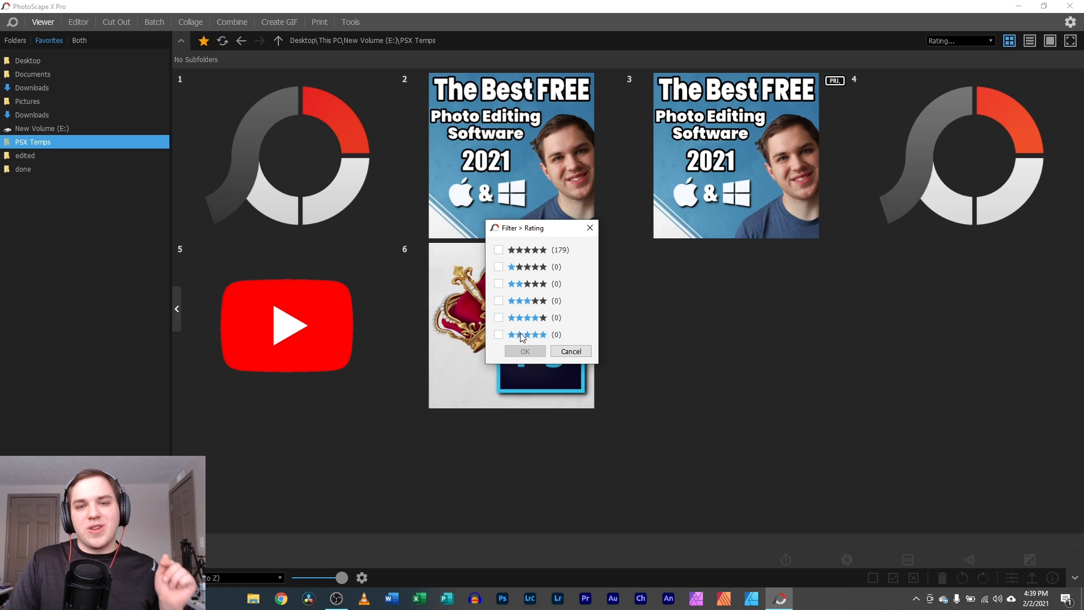
left_click(571, 351)
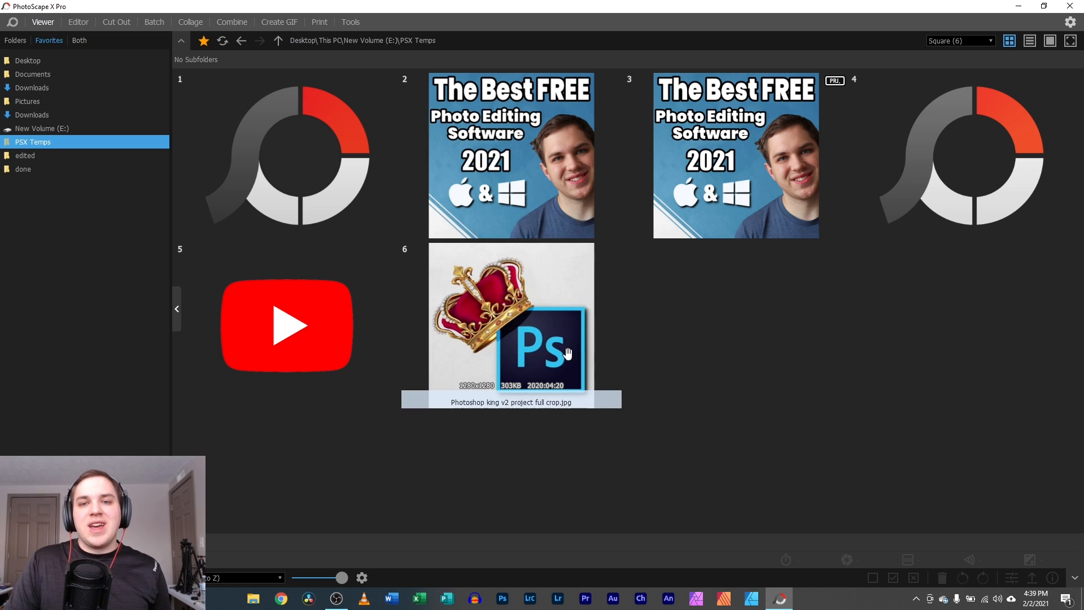
- Rate the Photoshop crown image five stars and return to the Square grid
double_click(518, 331)
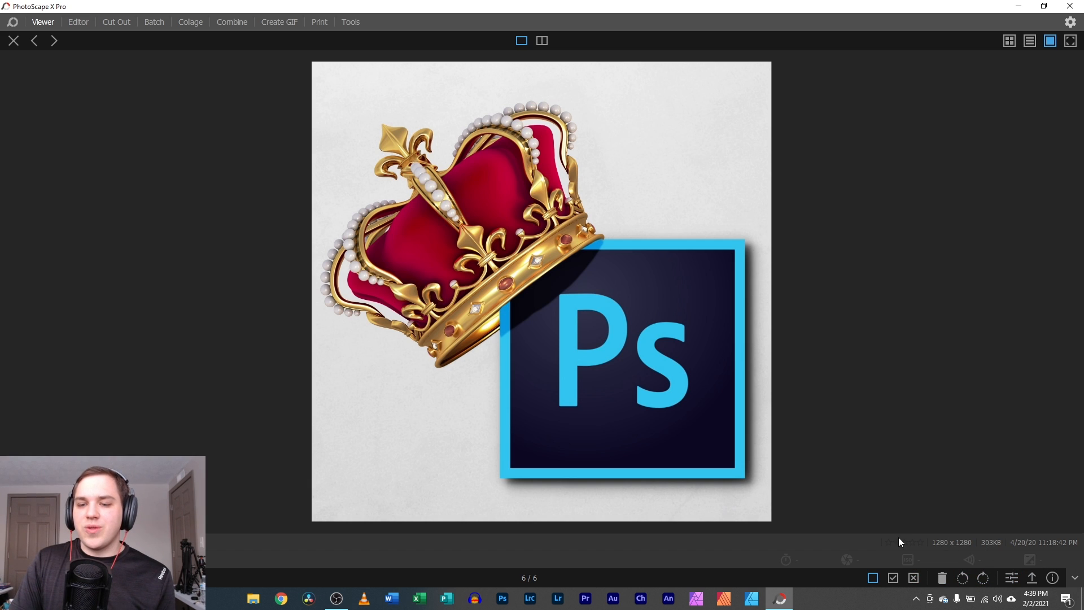
right_click(921, 545)
left_click(964, 528)
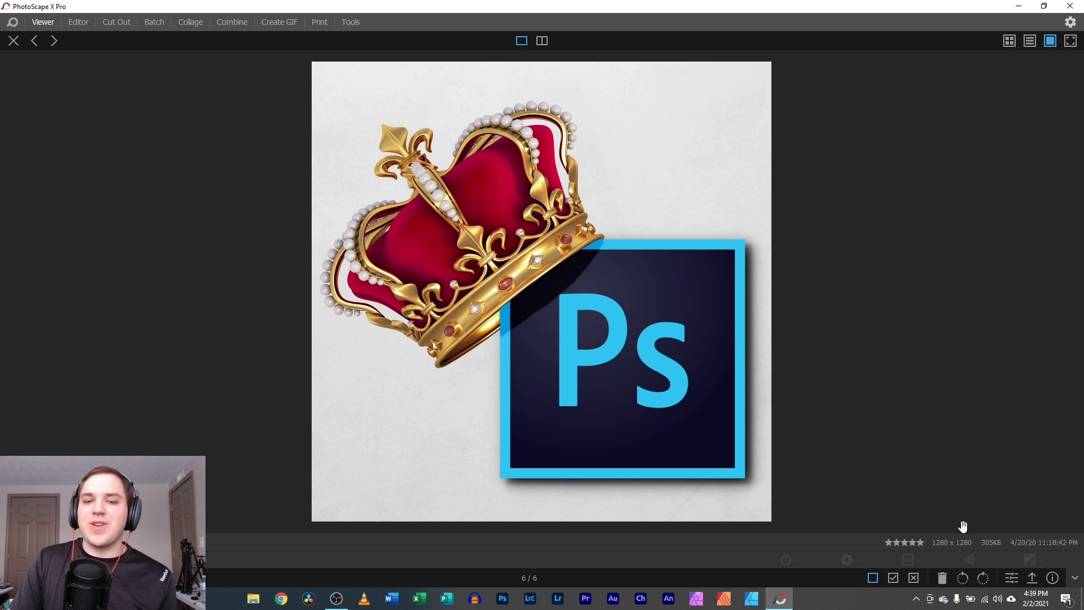
left_click(14, 40)
left_click(950, 42)
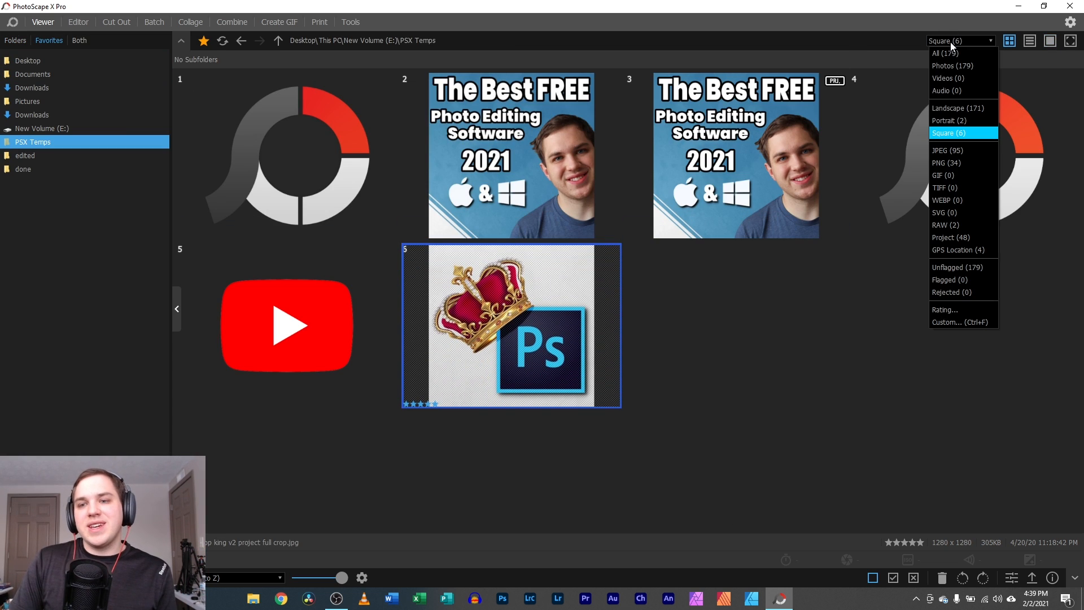
- Apply a Custom filter excluding JPEG, PNG, TIFF, RAW, WEBP, GIF, SVG and Others
left_click(950, 323)
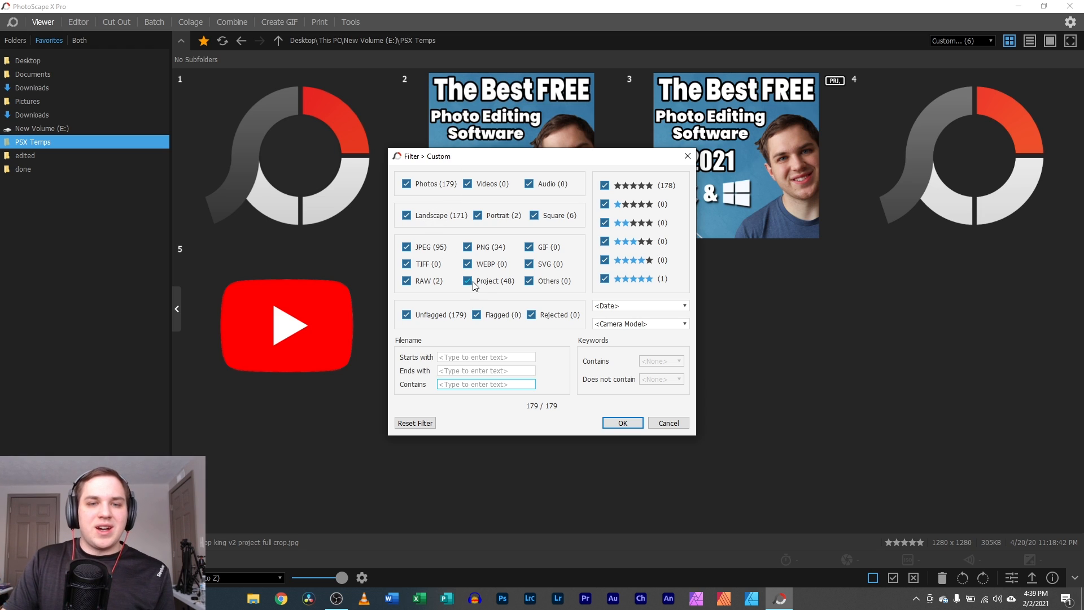
left_click(407, 280)
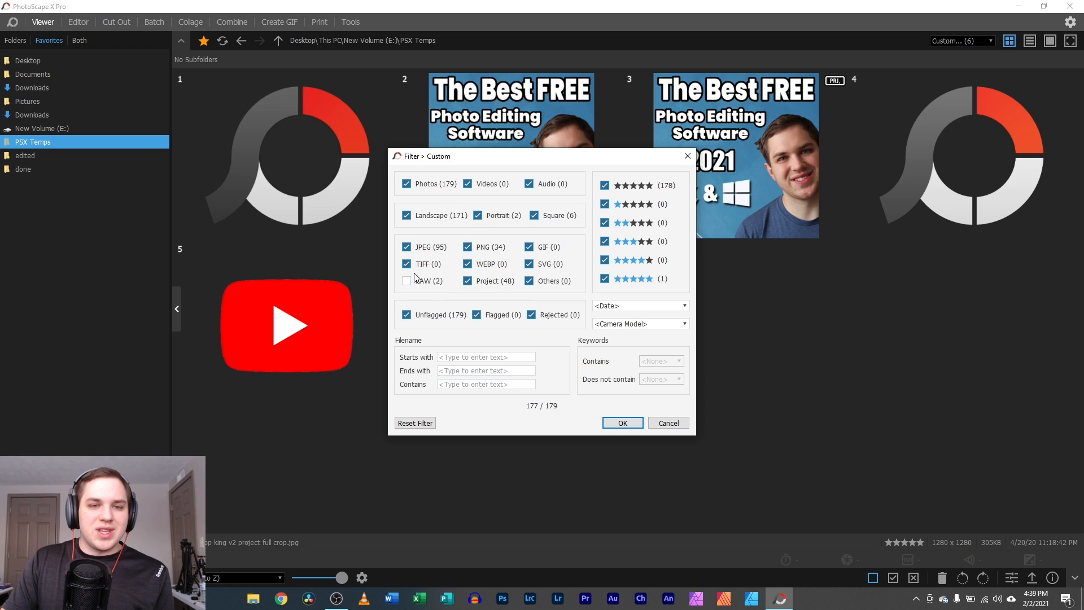
left_click(406, 264)
left_click(406, 247)
left_click(468, 246)
left_click(467, 264)
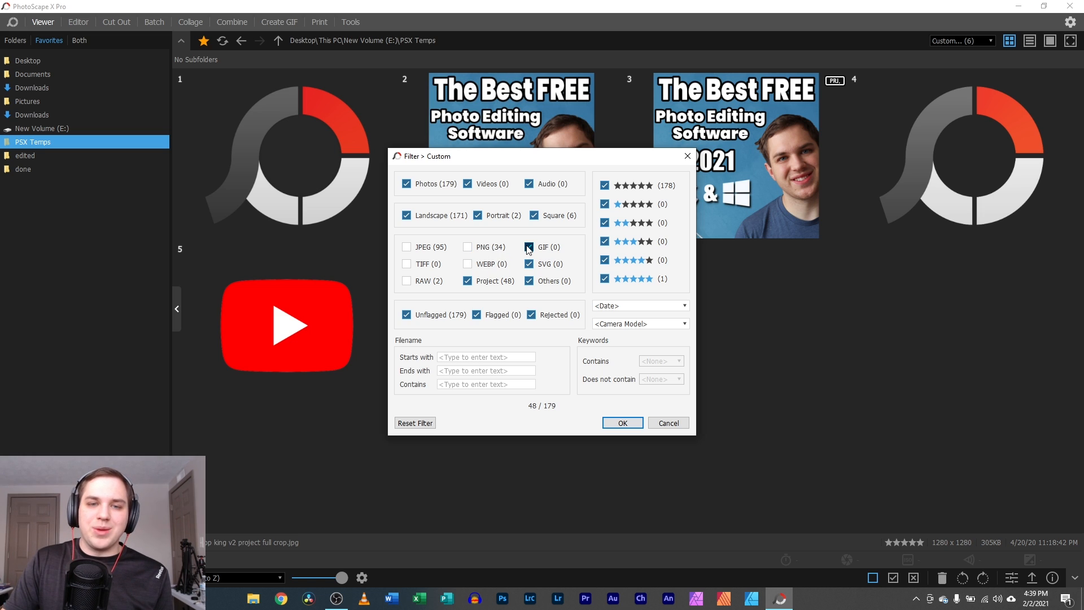
left_click(529, 247)
left_click(529, 264)
left_click(529, 280)
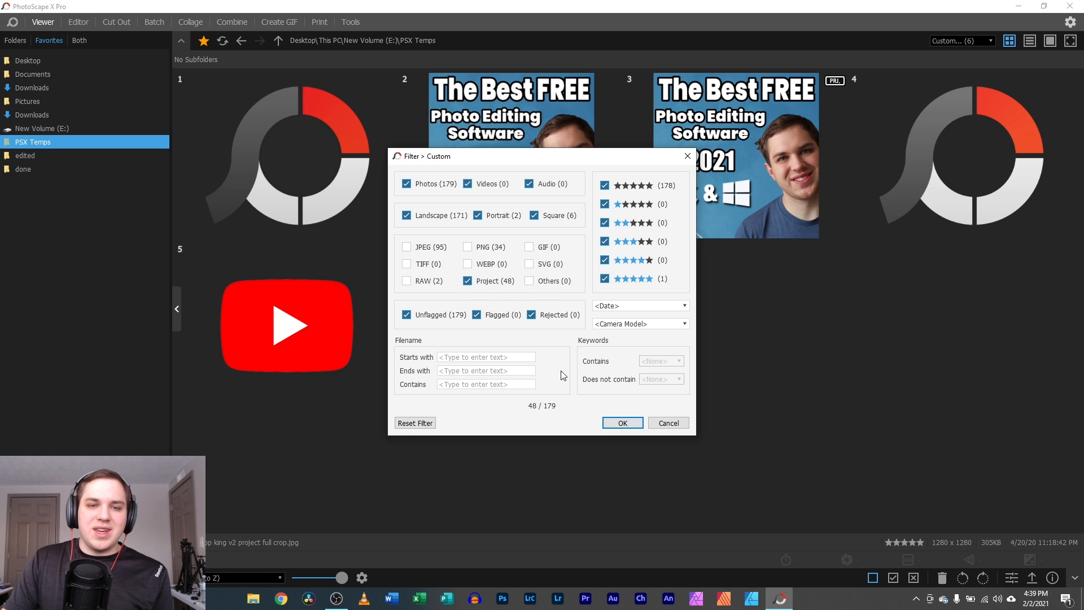
left_click(623, 423)
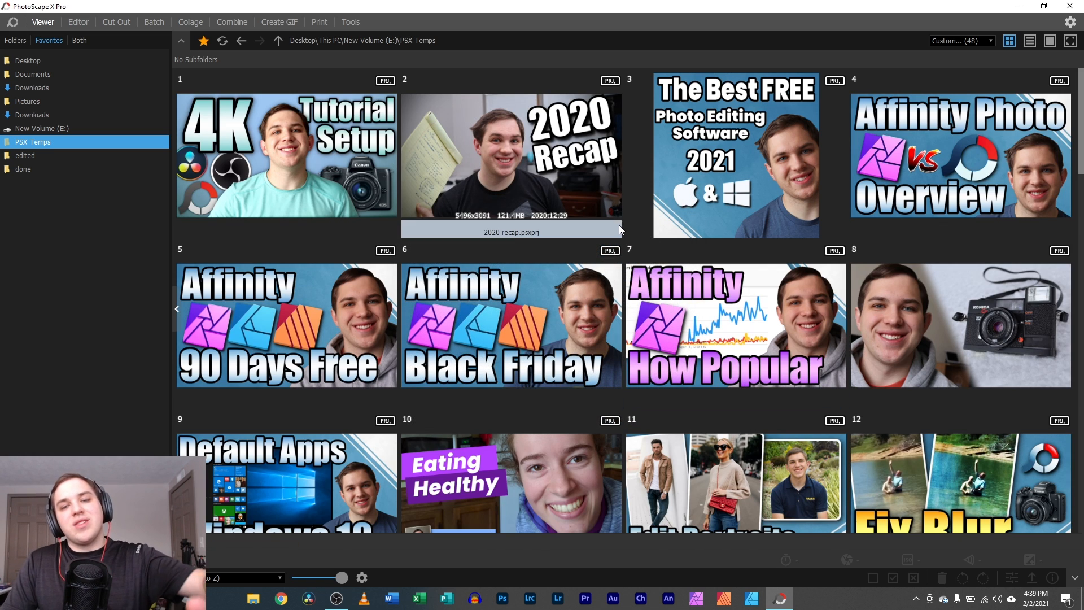
- Scroll through the 48 project thumbnails and open My Workflow 2.psxprj in the viewer
scroll(613, 221, "down", 3)
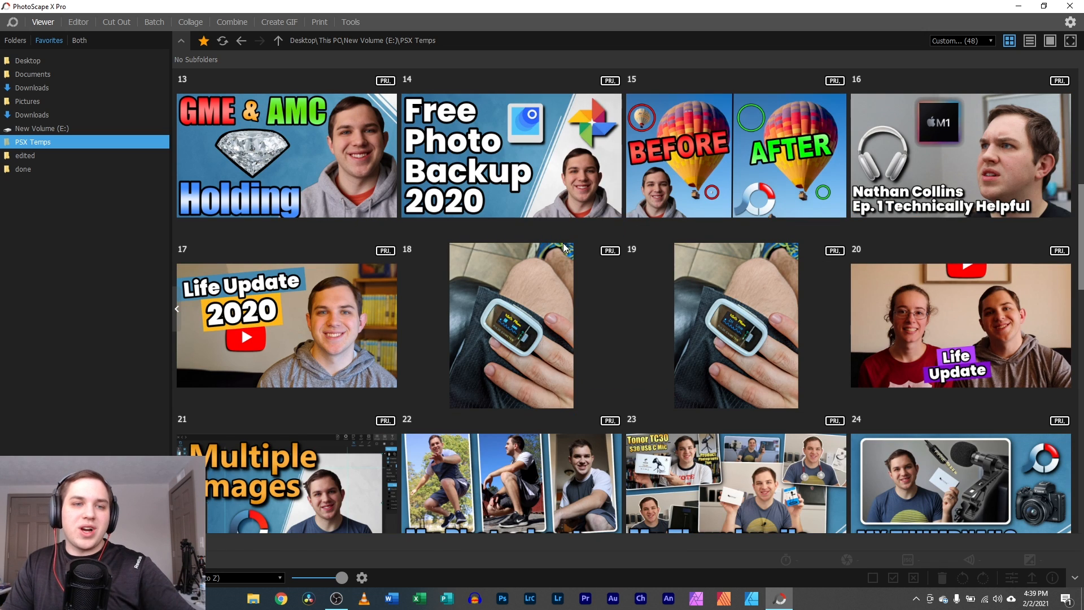
scroll(529, 235, "down", 2)
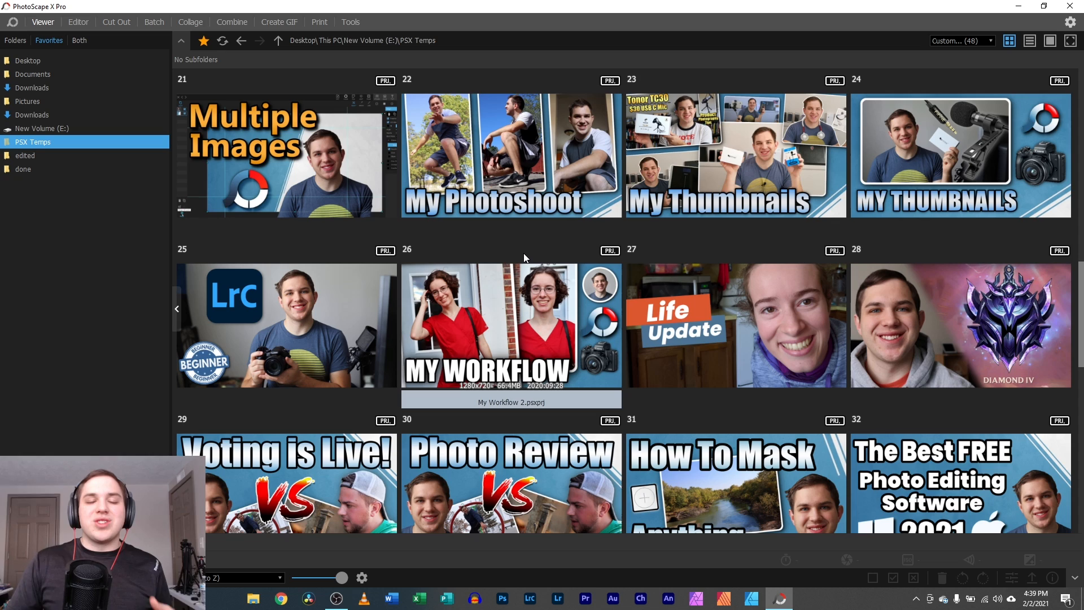
scroll(521, 268, "up", 1)
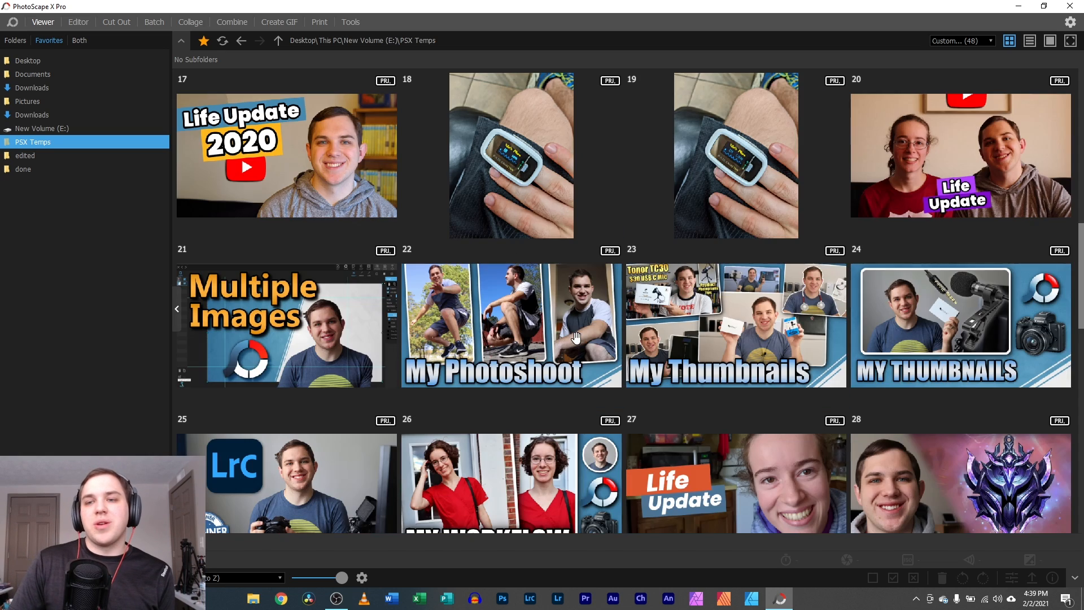
scroll(517, 280, "down", 1)
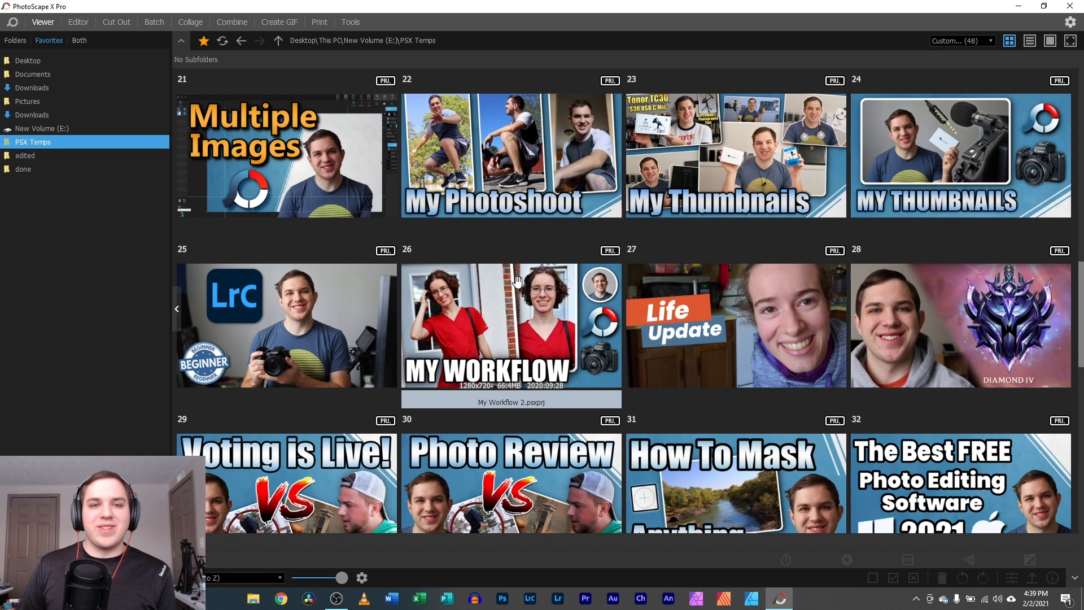
scroll(517, 281, "up", 3)
scroll(549, 253, "down", 1)
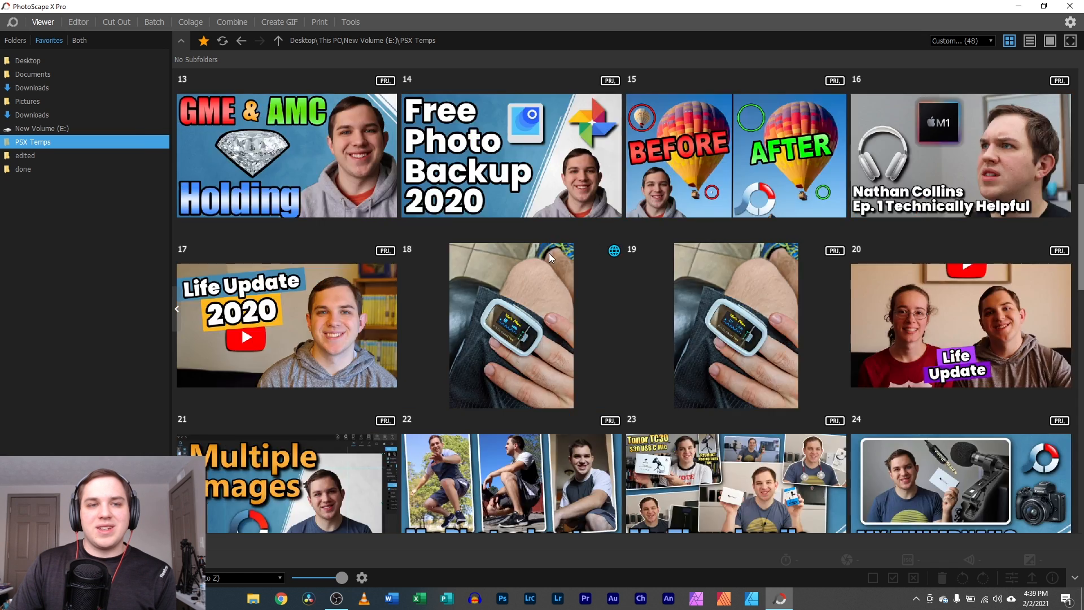
scroll(548, 253, "down", 2)
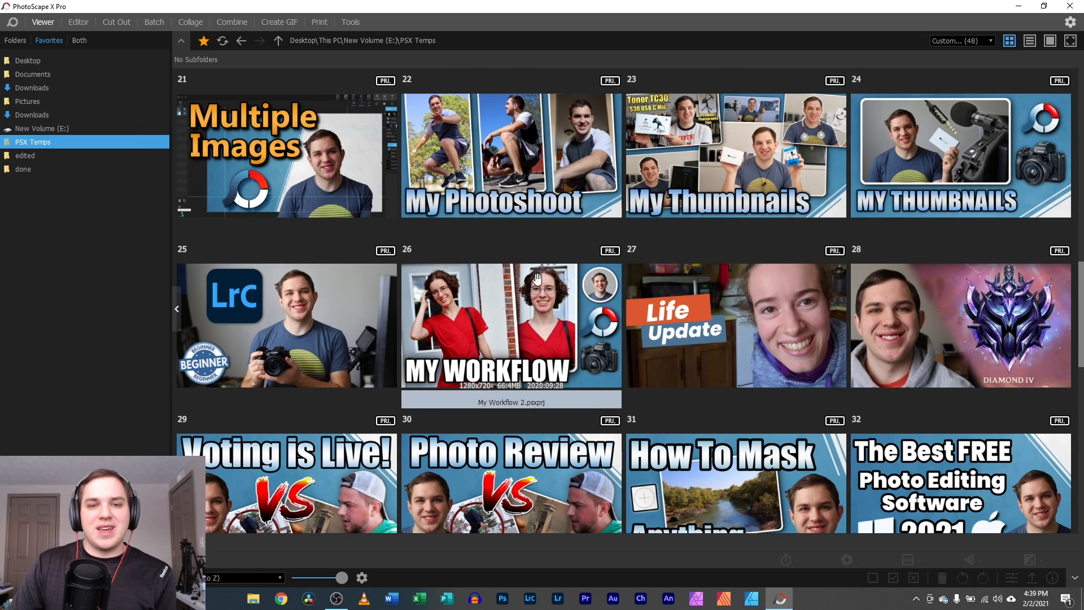
double_click(510, 324)
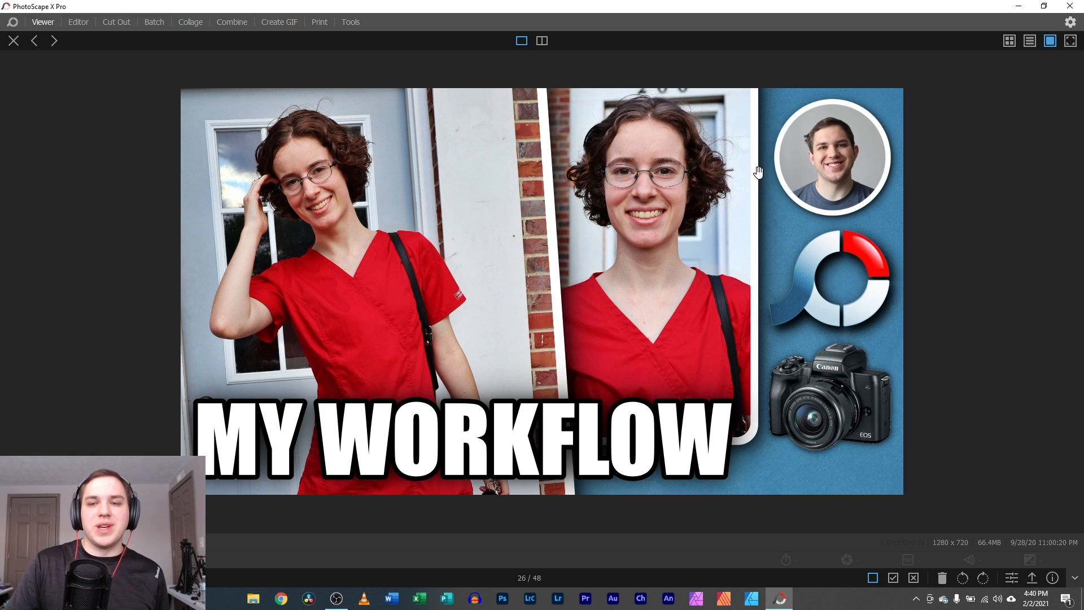
- Open the My Workflow collage for editing and shift the left and middle photos
left_click(1012, 578)
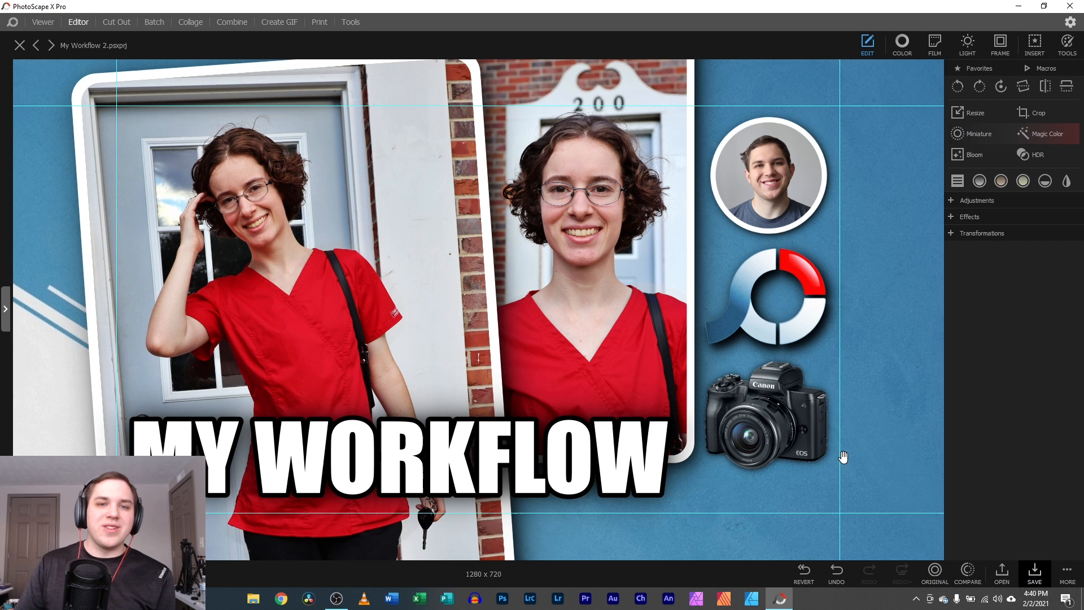
left_click(394, 209)
left_click_drag(375, 266, 212, 265)
left_click_drag(471, 272, 501, 243)
- Replace the MY WORKFLOW title with 'TEST', then close the project without saving
left_click(415, 469)
left_click_drag(415, 469, 415, 471)
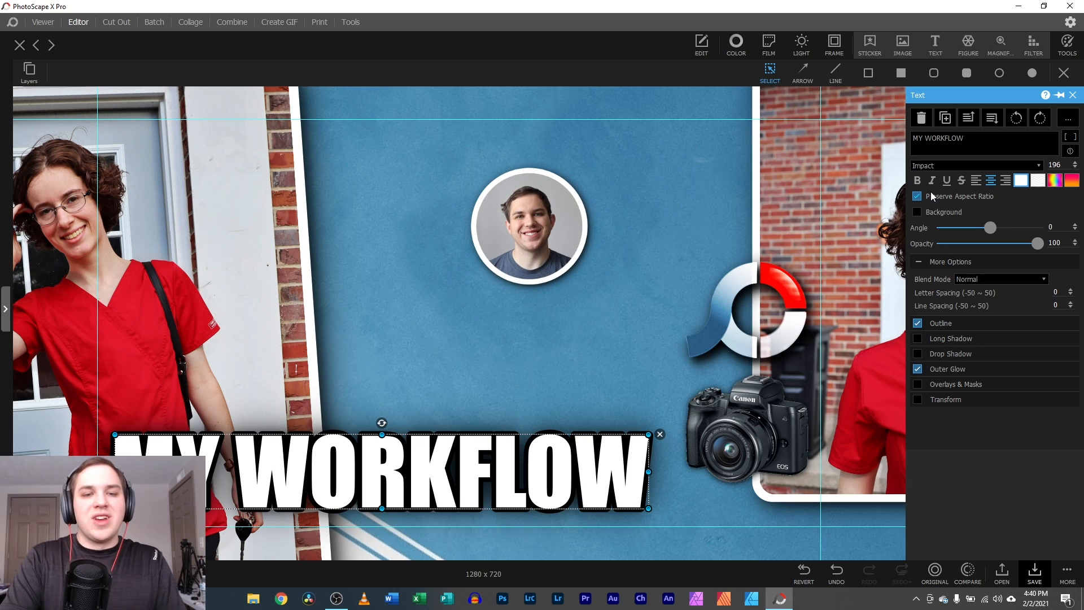
left_click_drag(988, 140, 893, 136)
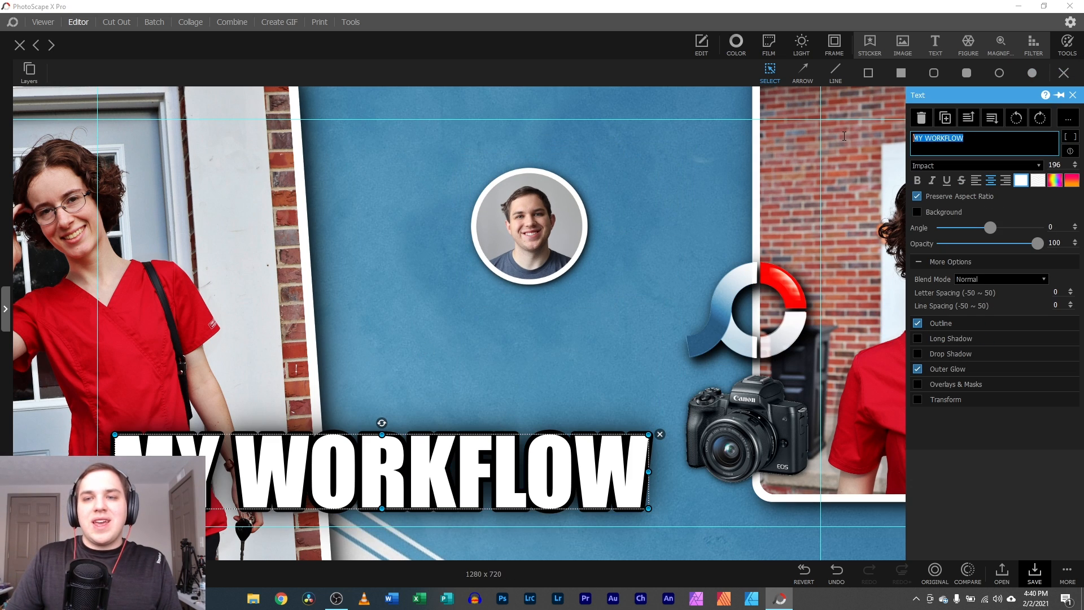
type("TEST")
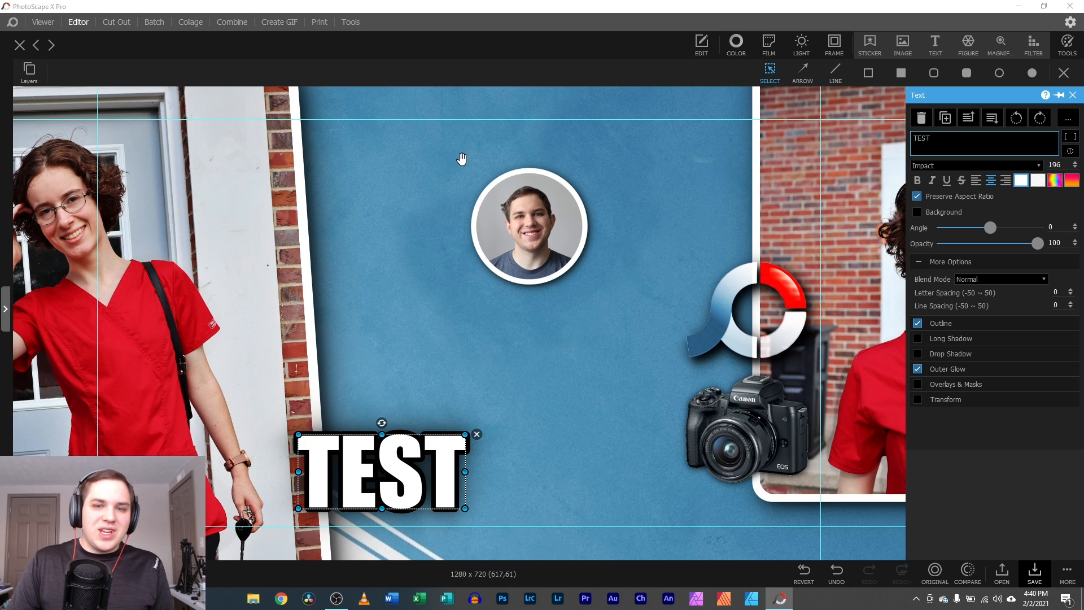
left_click(18, 46)
left_click(543, 306)
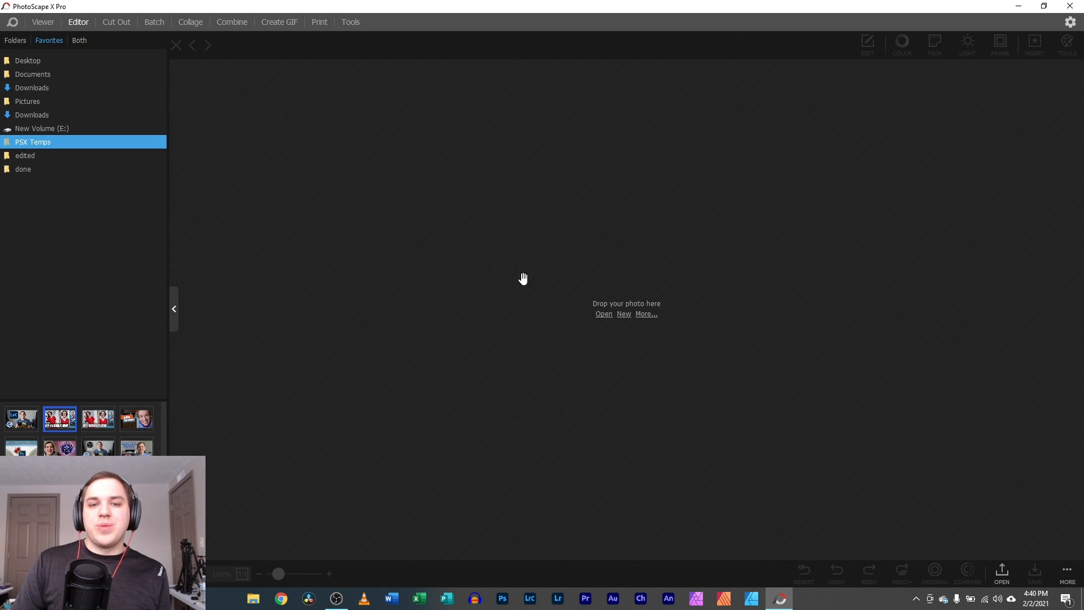
left_click(48, 23)
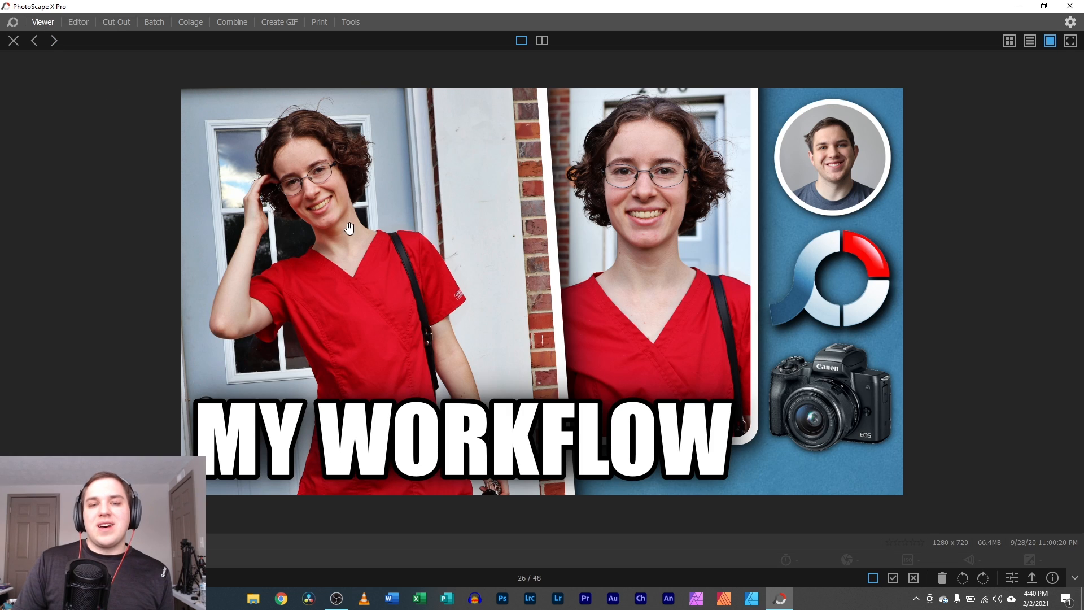
left_click(15, 43)
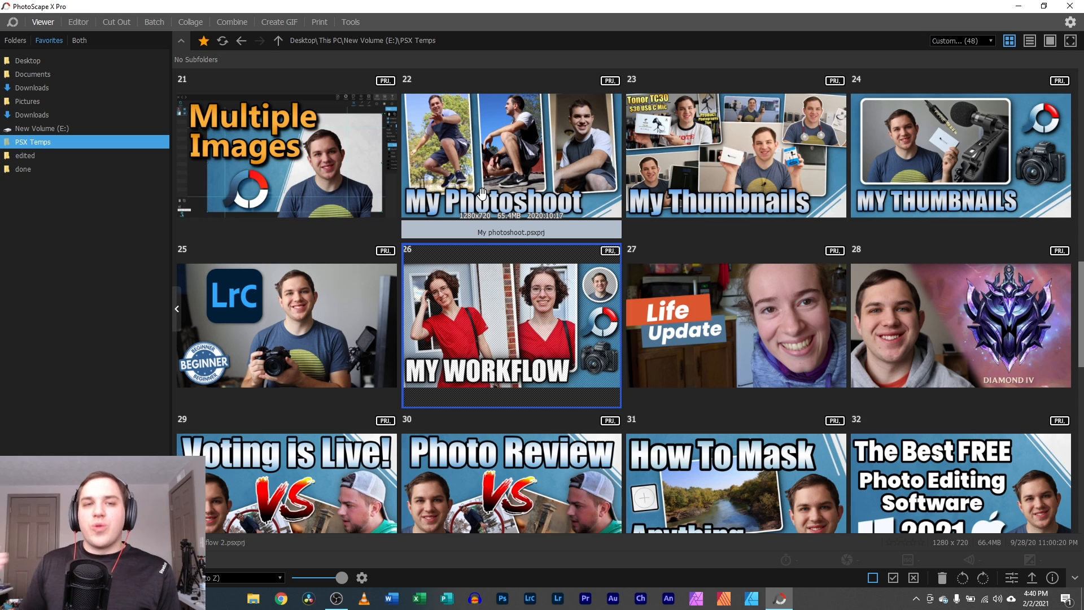
left_click(79, 22)
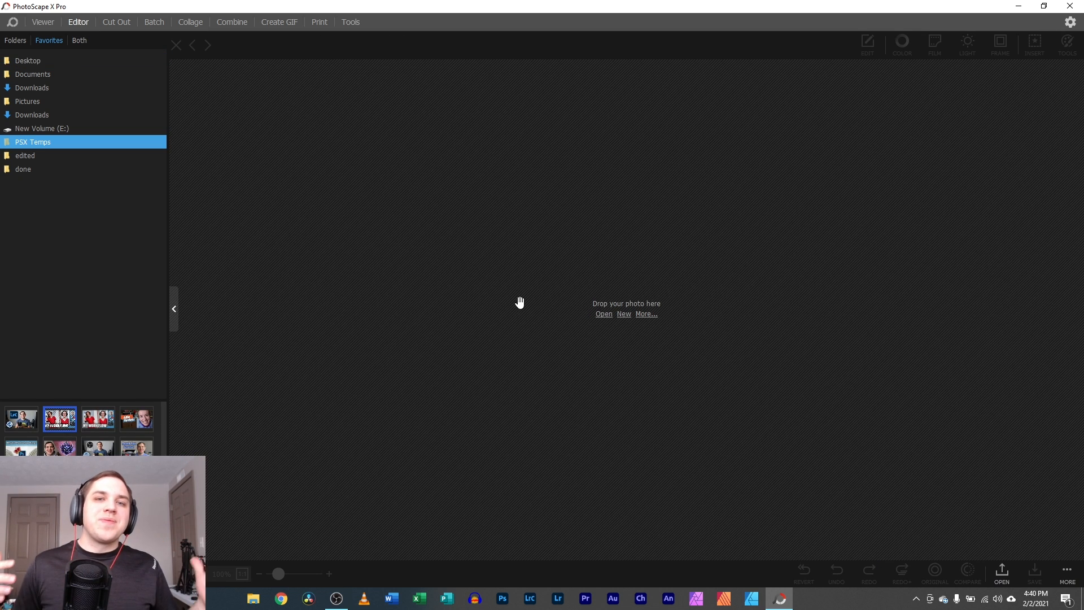
left_click_drag(48, 443, 596, 310)
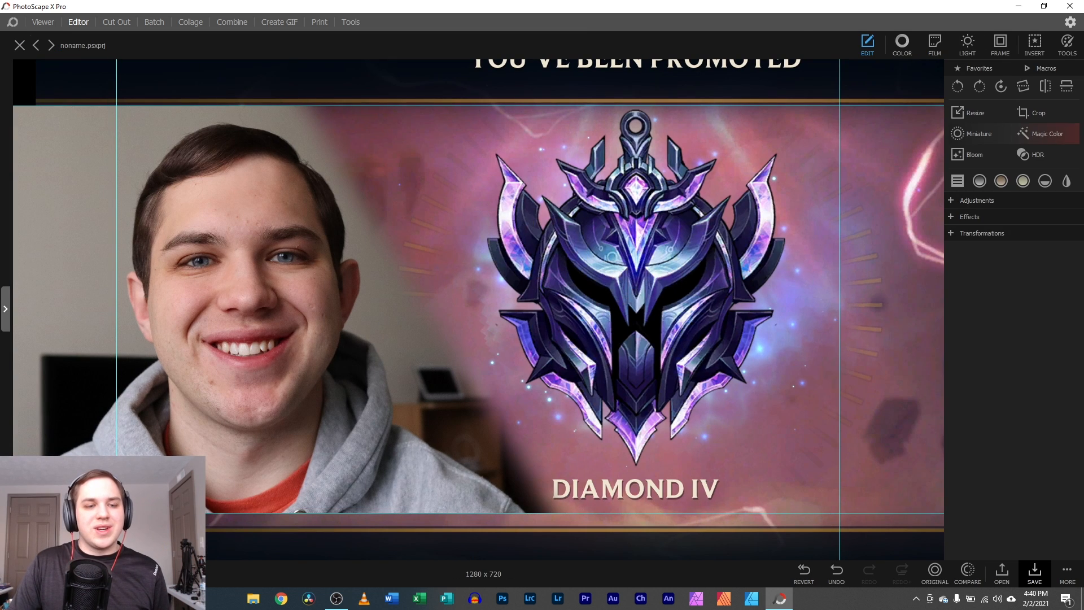
left_click(112, 573)
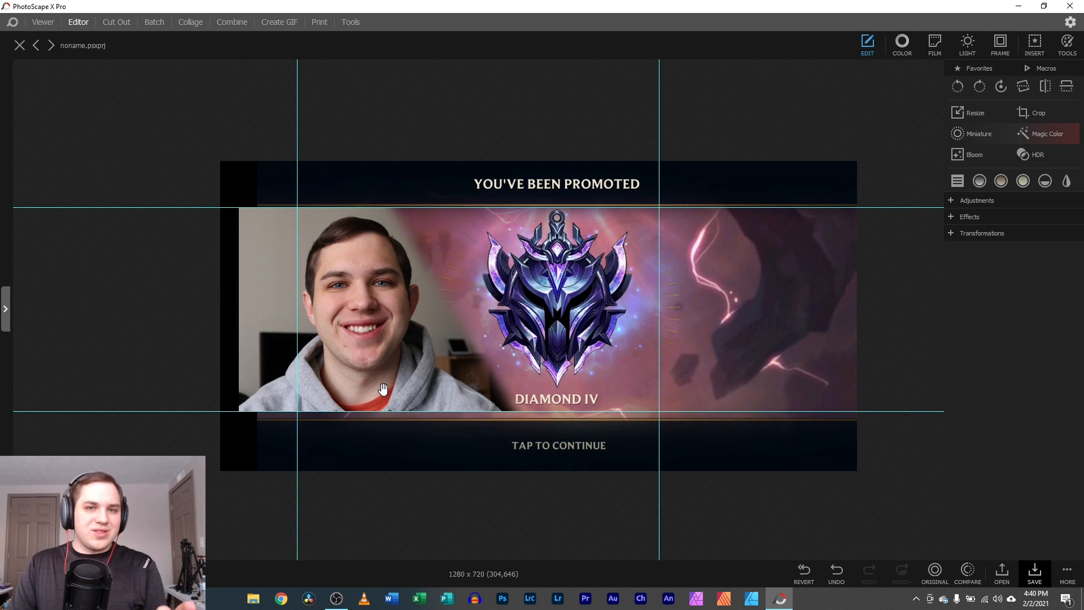
- Close the current project, dismiss the file-open dialog, and start a new blank image
left_click(25, 46)
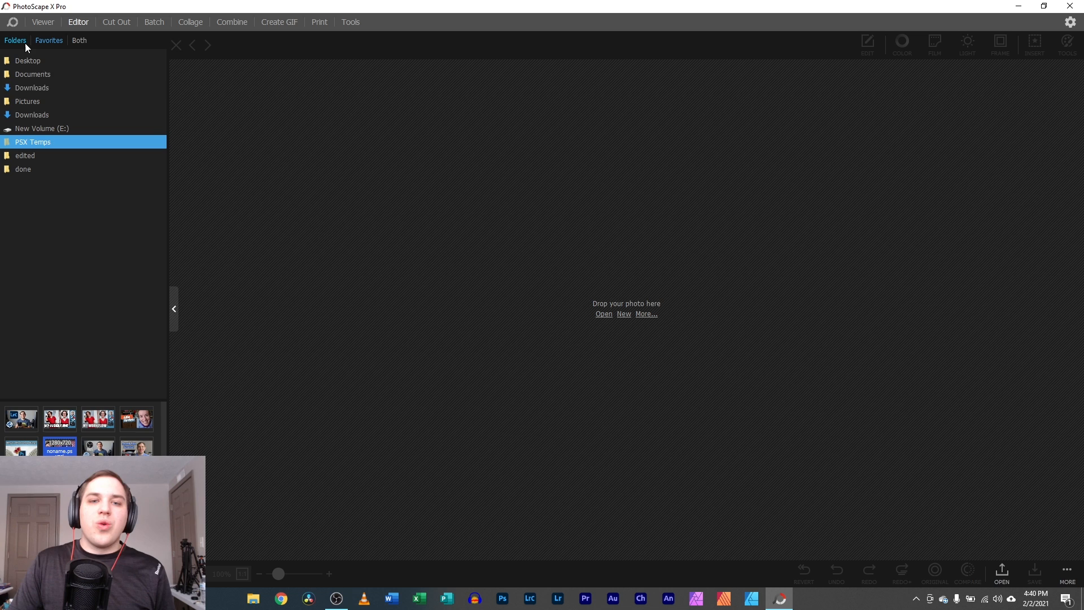
left_click(604, 314)
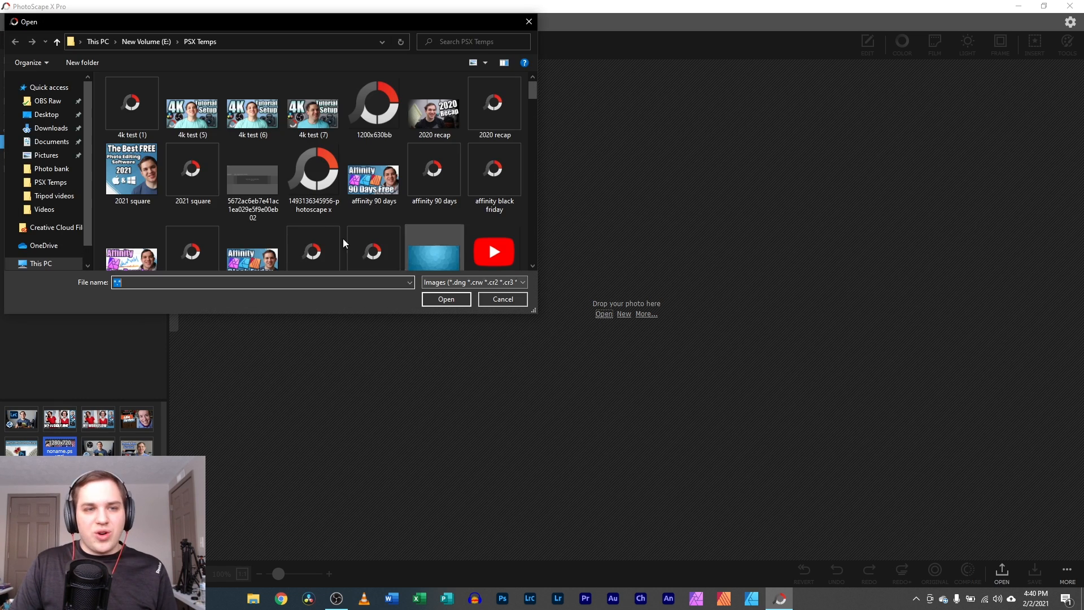
scroll(219, 139, "down", 6)
left_click(528, 24)
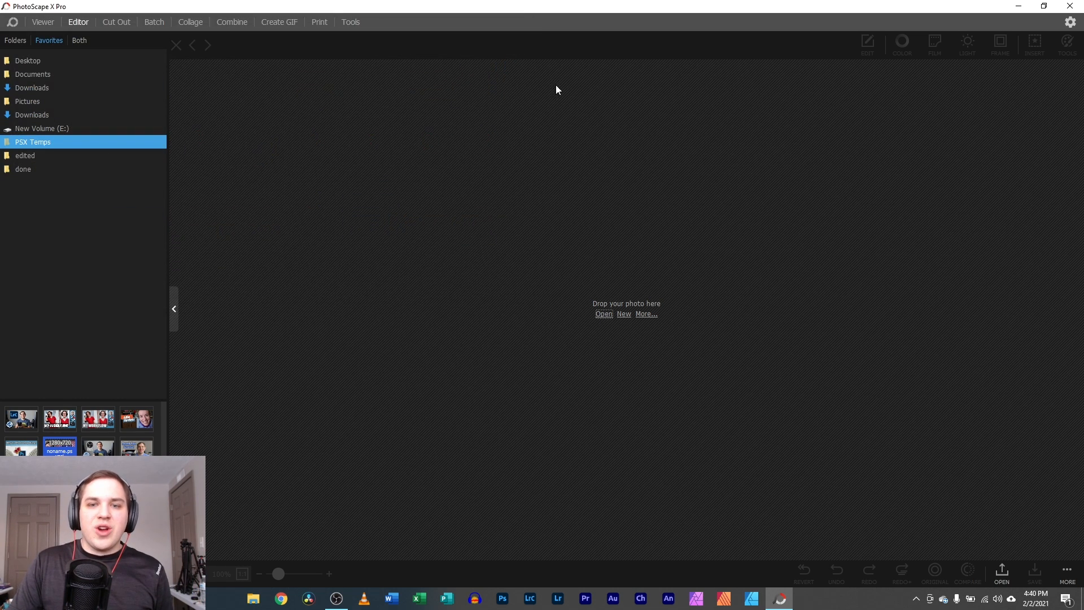
left_click(624, 315)
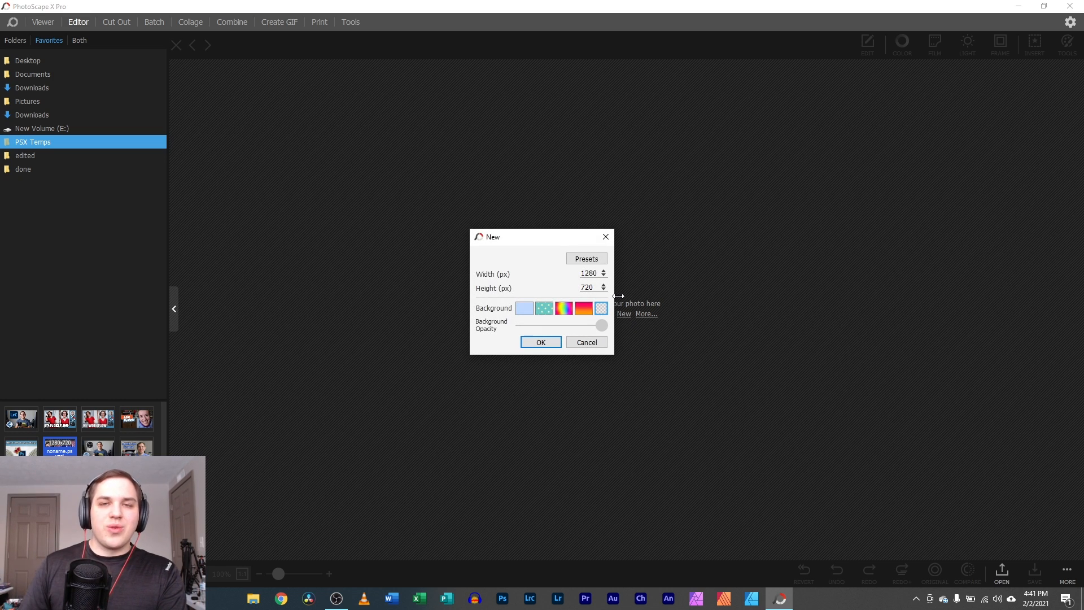
- Create a 1280 x 720 YouTube Thumbnail canvas from the size presets, then close it
left_click(587, 260)
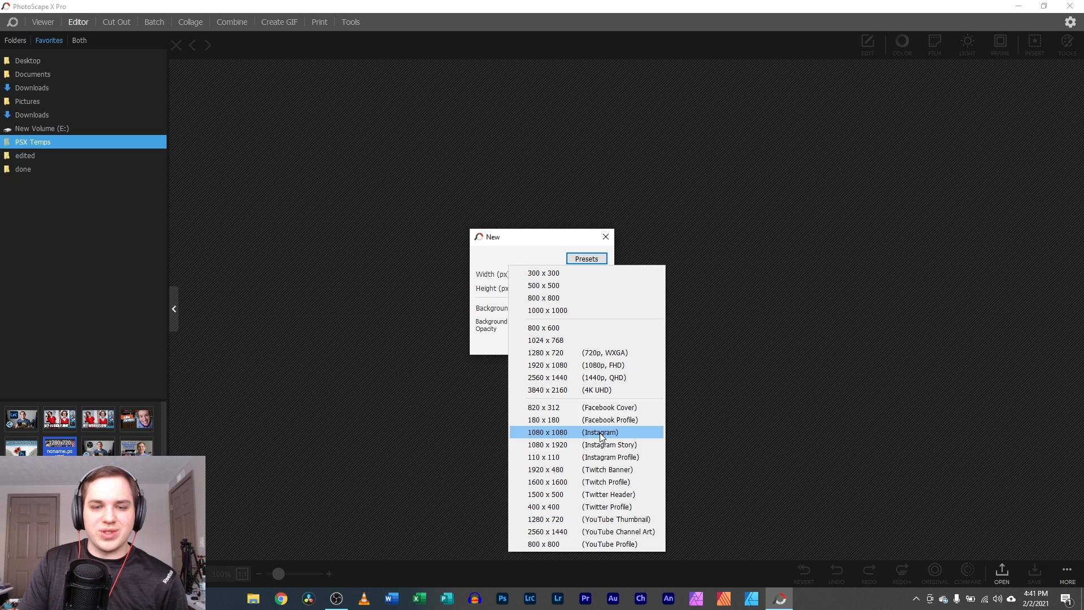
left_click(613, 520)
left_click(543, 341)
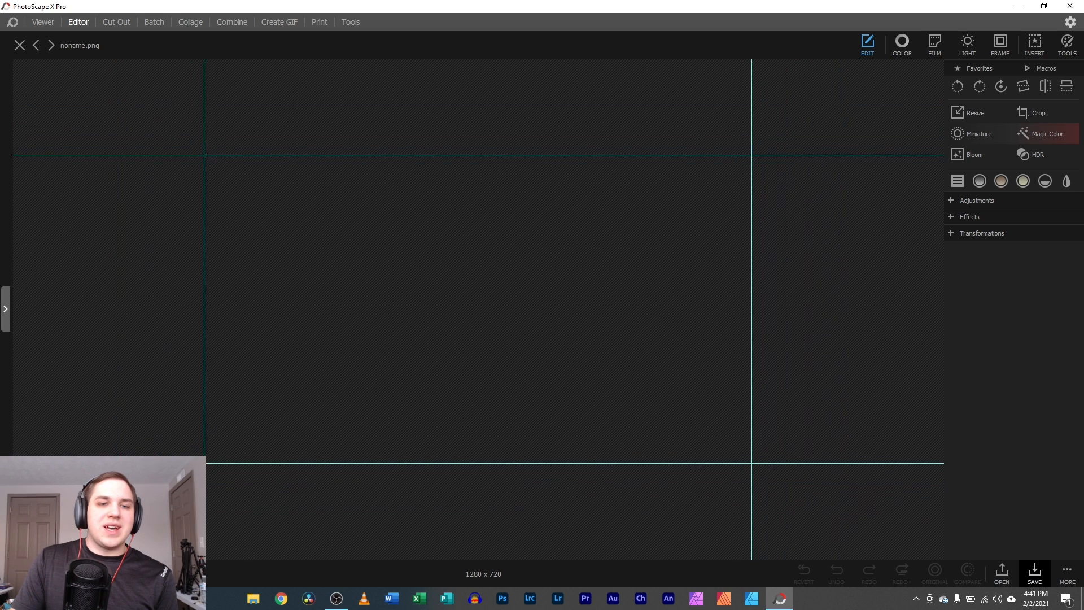
left_click(19, 45)
- Create a white-background 1280 x 720 canvas, zoom out to view it, and close it
left_click(624, 314)
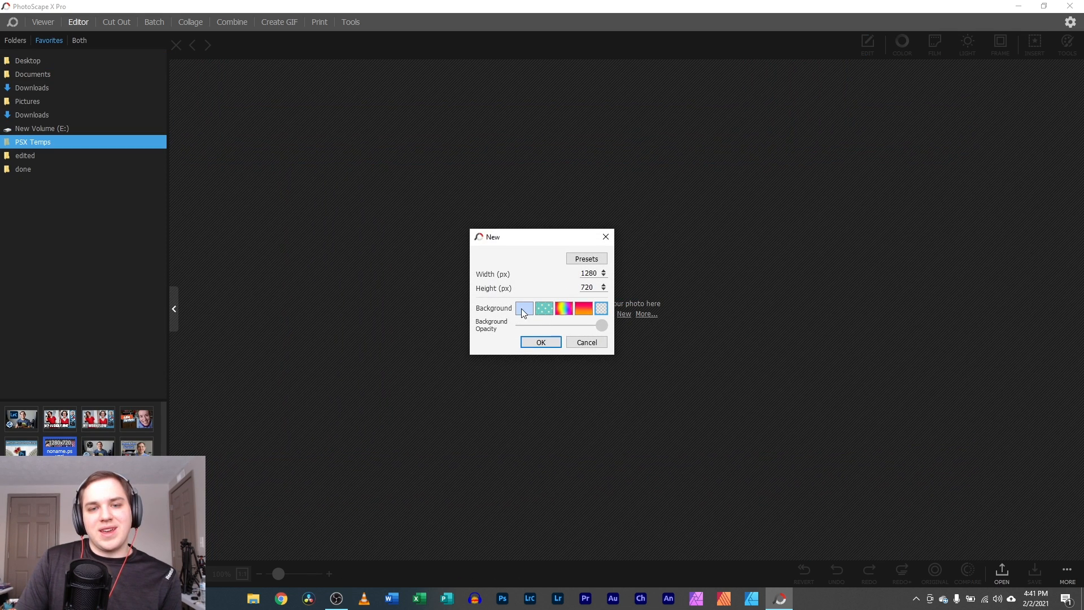
left_click(524, 307)
left_click(424, 520)
left_click(423, 525)
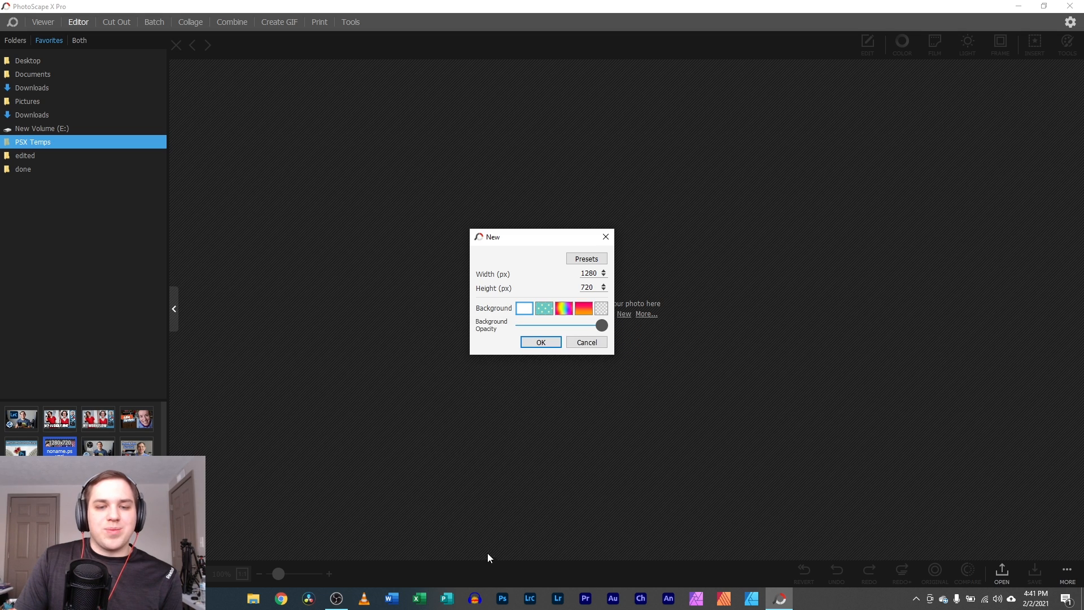
left_click(542, 345)
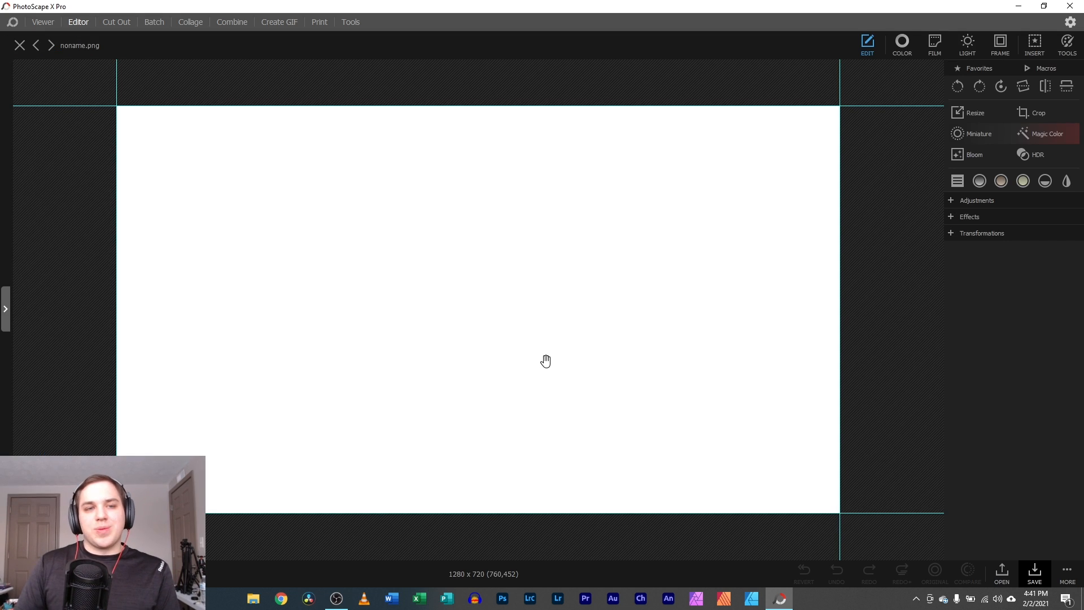
left_click_drag(74, 574, 55, 574)
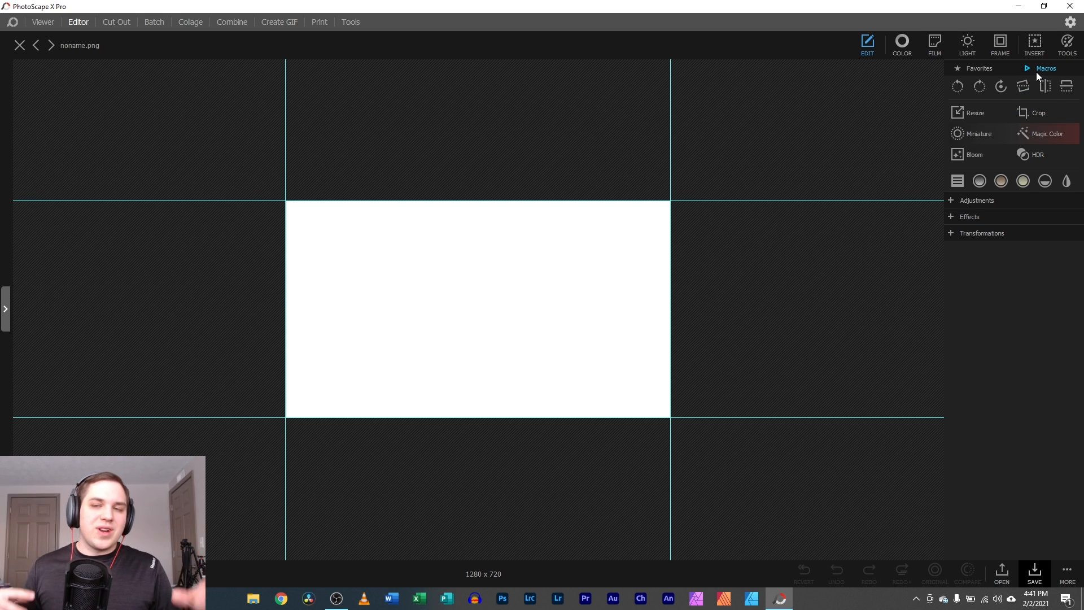
left_click(19, 49)
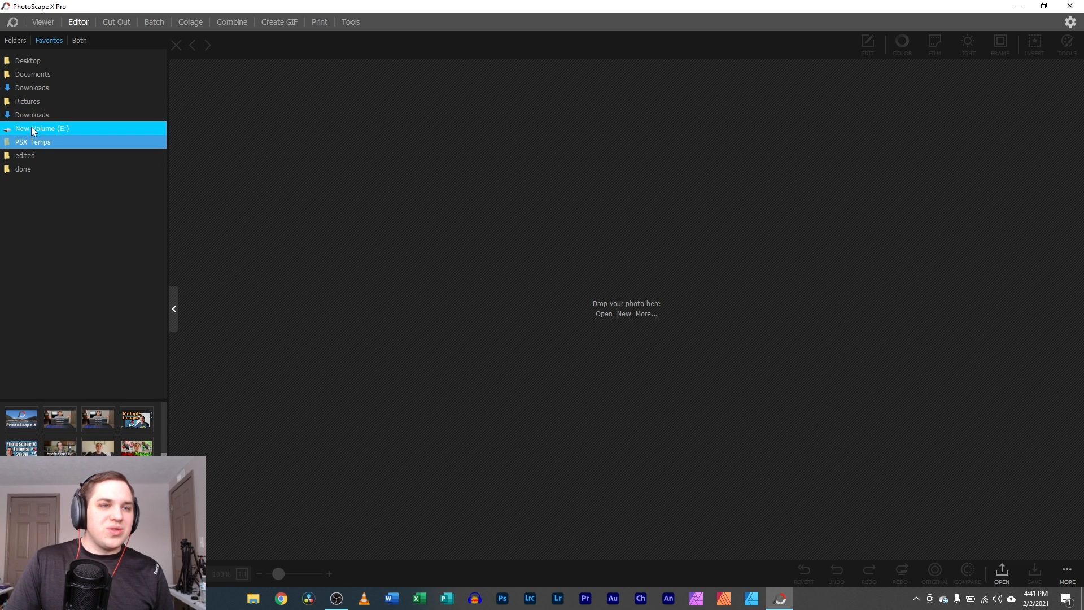
- Browse to Desktop > New folder (3) and load the spiral seashell photo into the editor
left_click(44, 61)
left_click(43, 76)
left_click(15, 40)
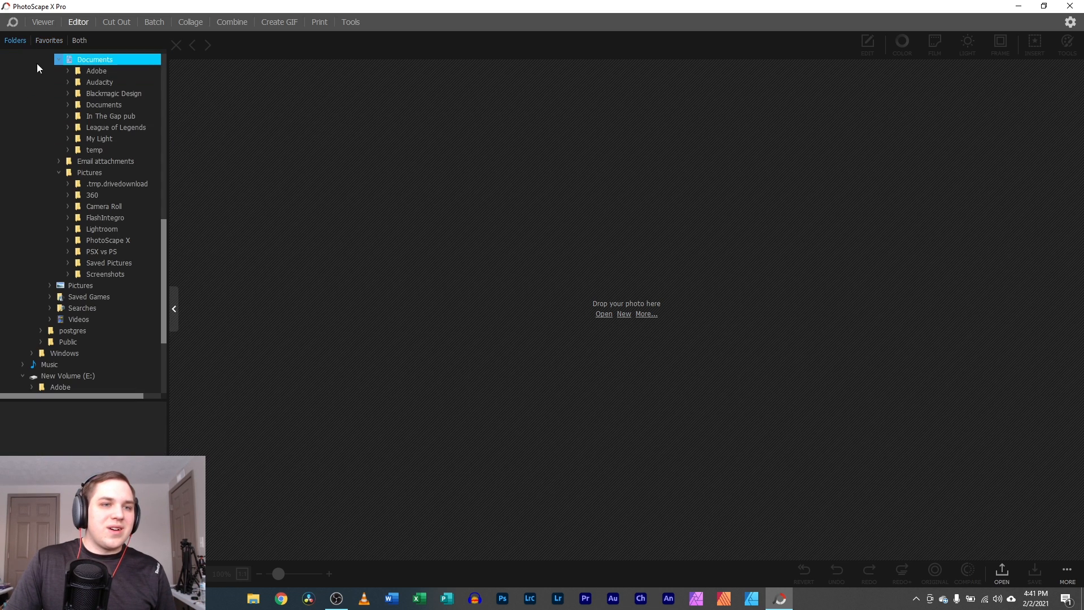
scroll(119, 160, "up", 2)
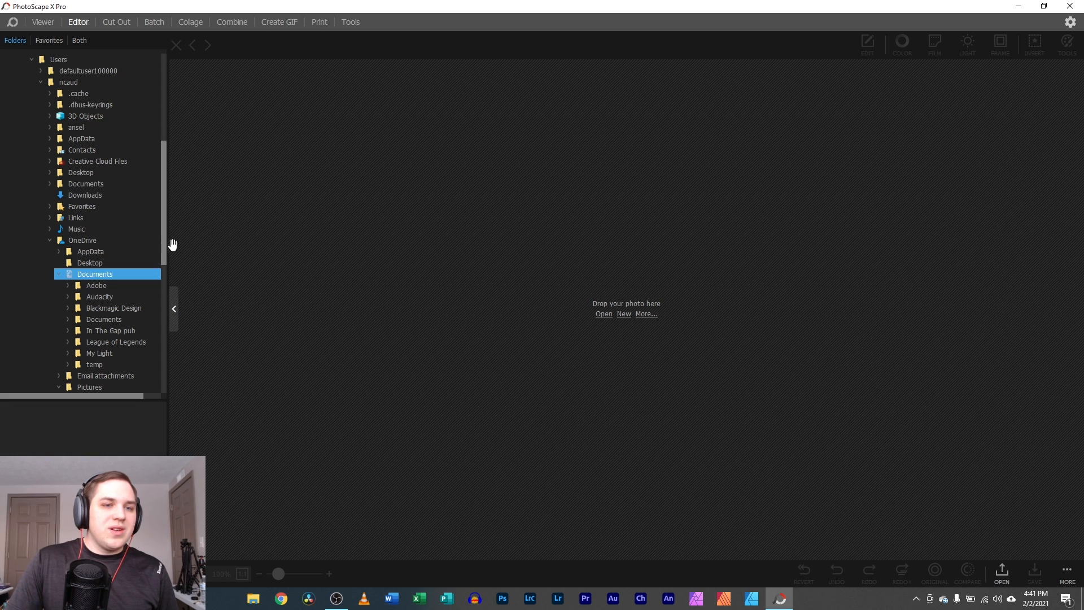
left_click_drag(164, 243, 158, 82)
left_click(79, 60)
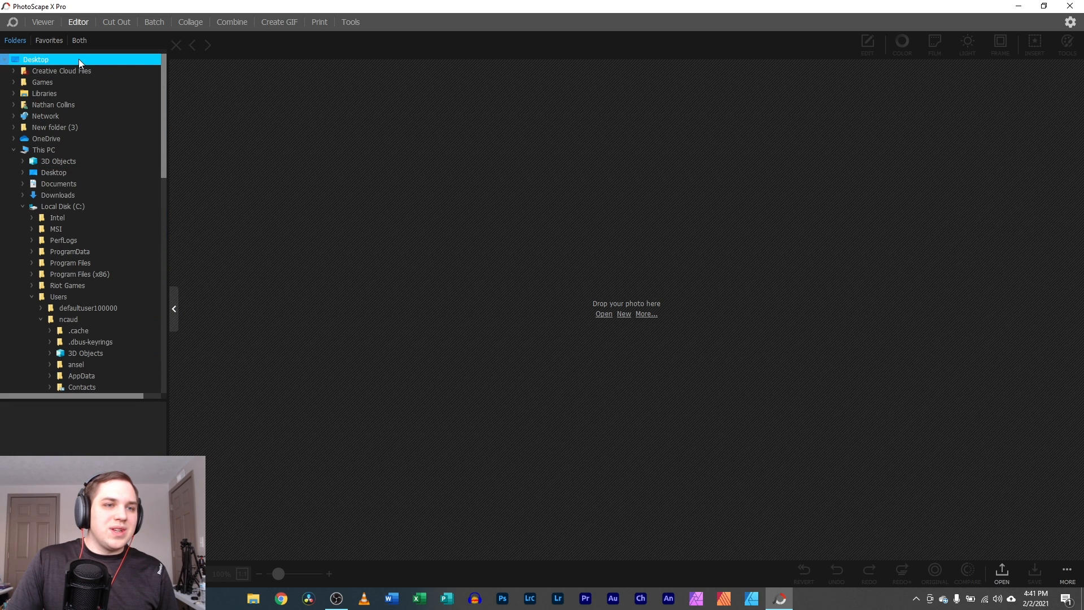
left_click(61, 127)
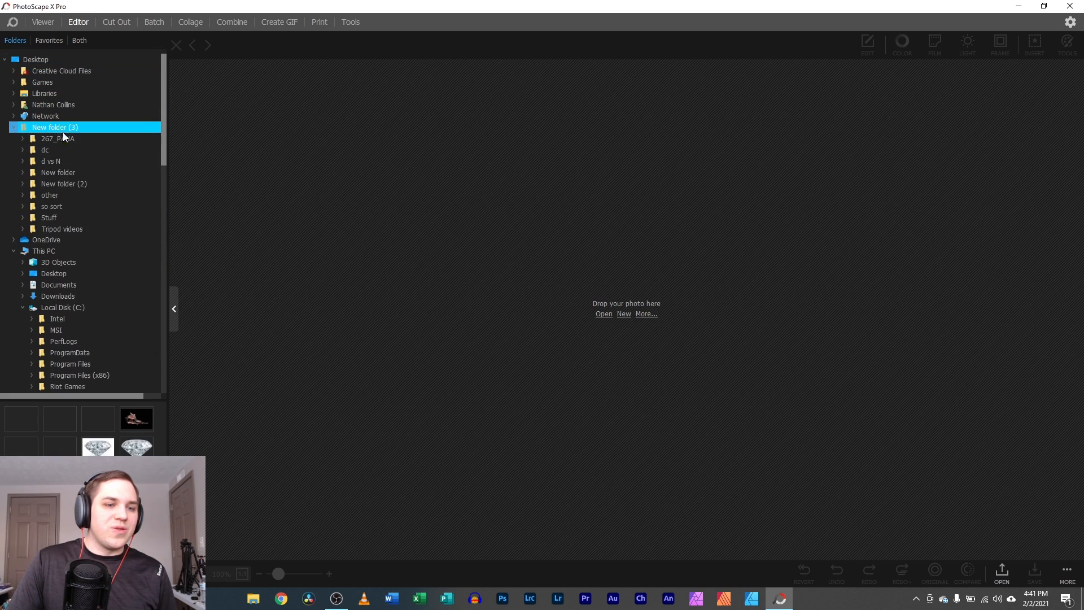
left_click_drag(136, 419, 631, 275)
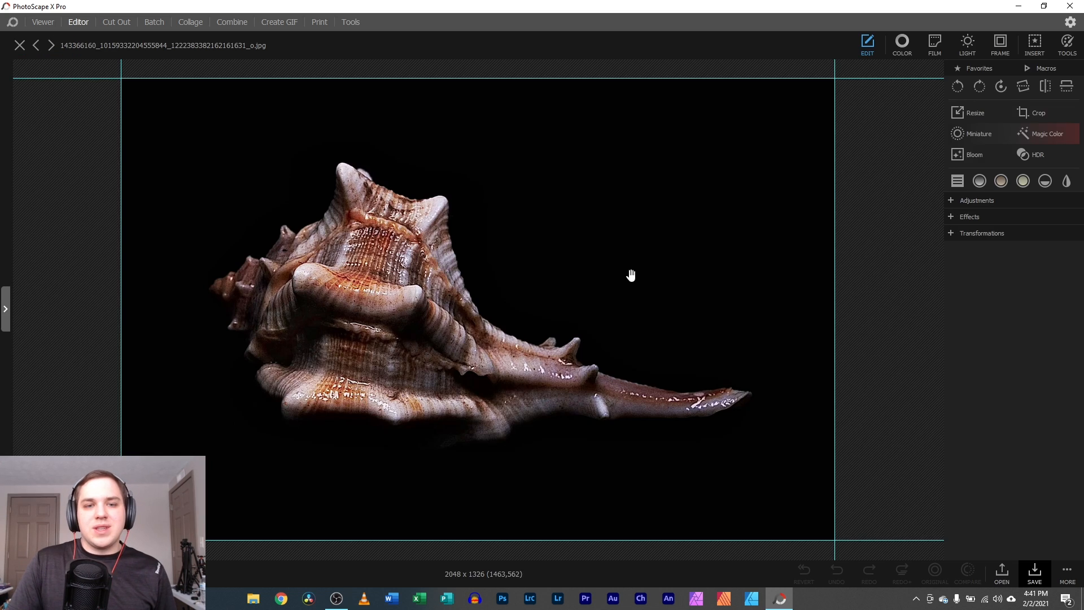
left_click(1056, 448)
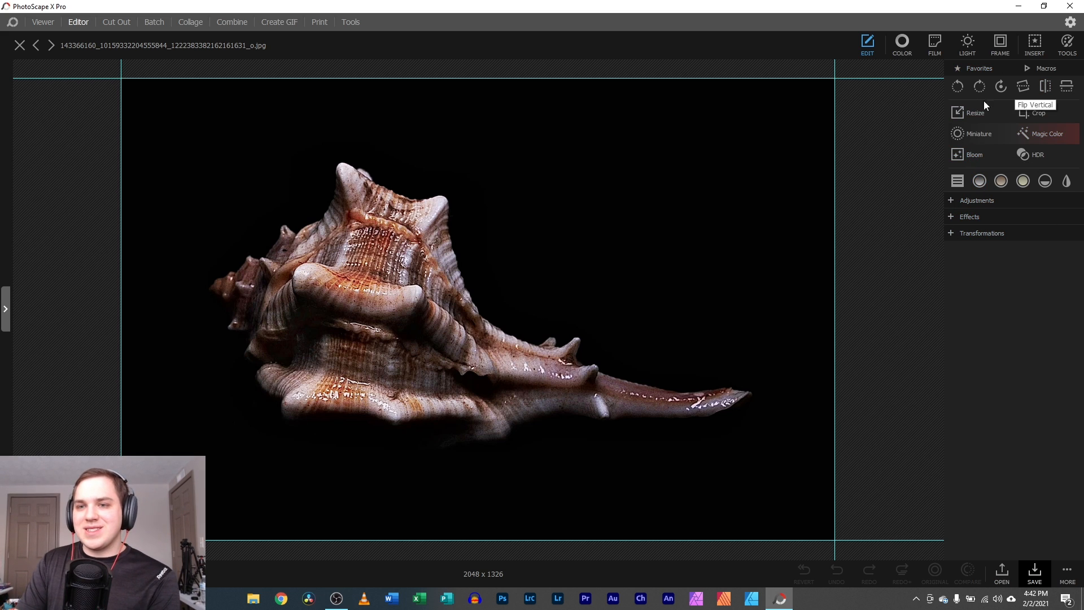
- Crop the shell photo with a 3 x 4 ratio box, giving 1768 x 1326
left_click(1025, 113)
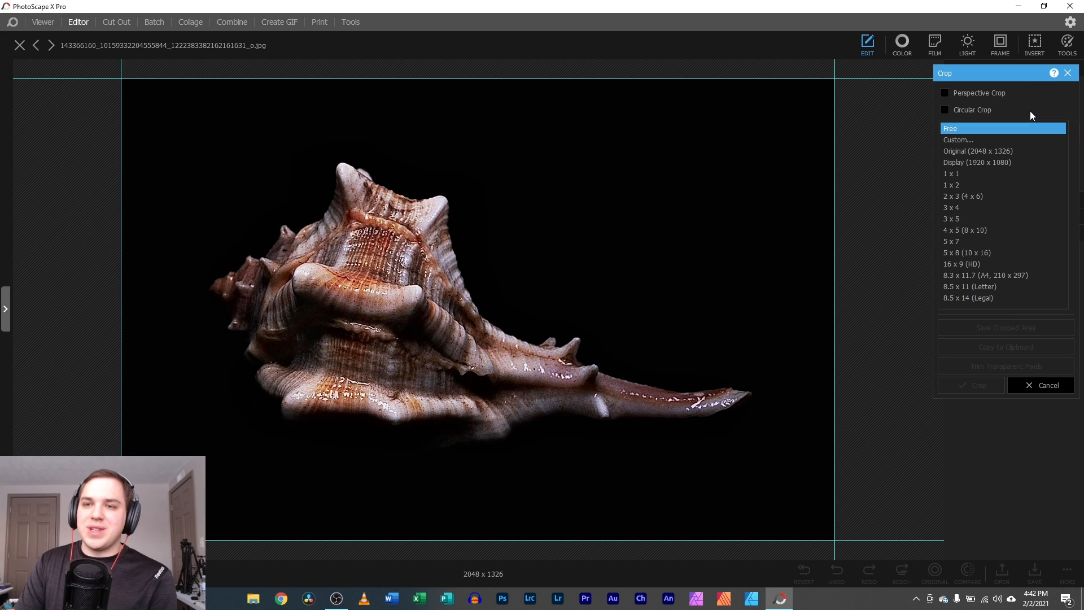
left_click(963, 174)
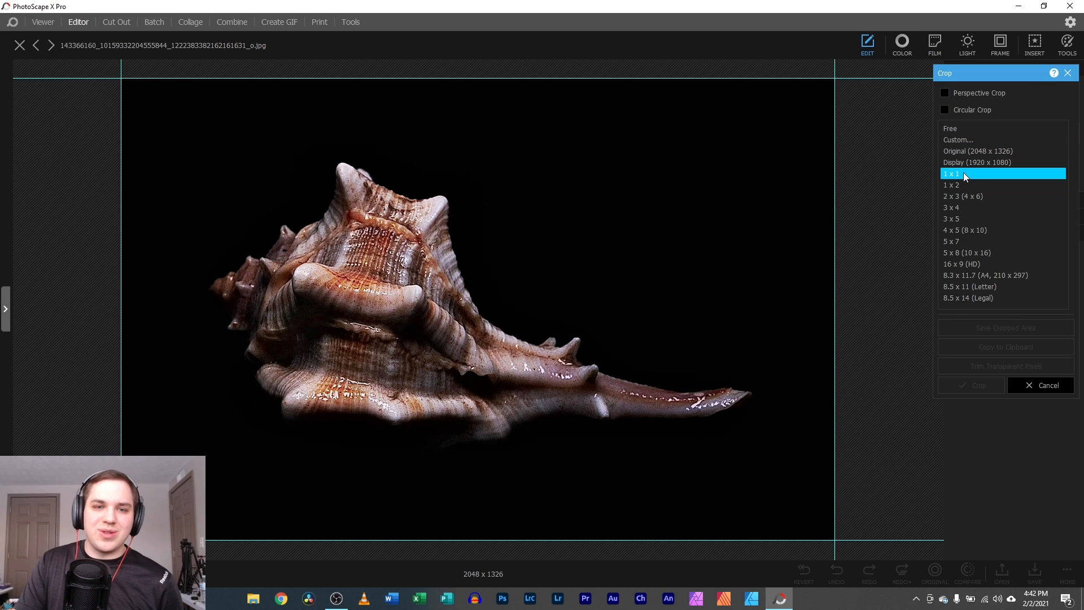
left_click(959, 207)
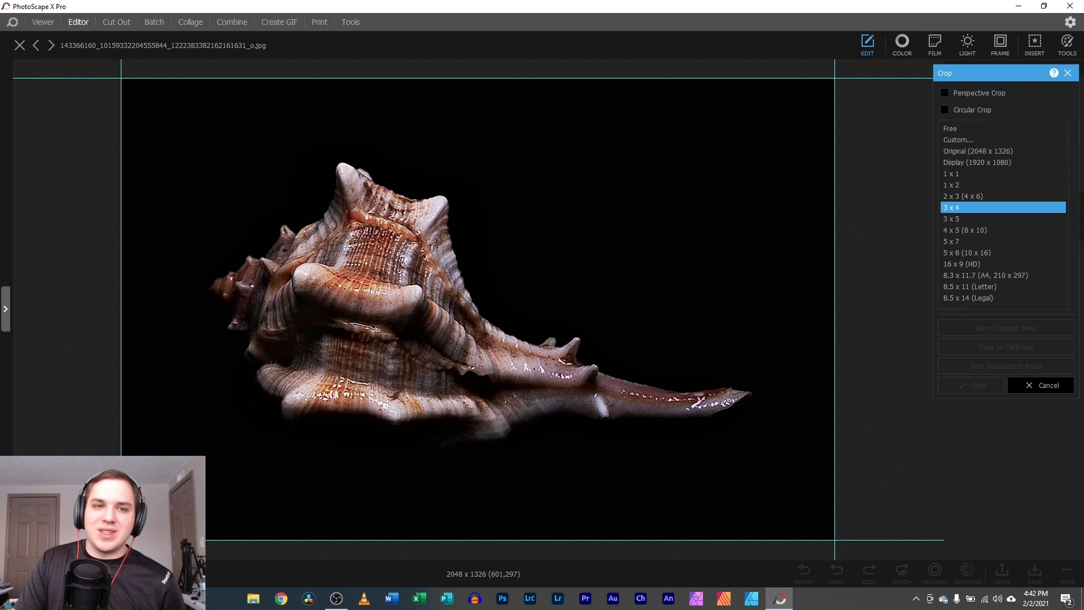
left_click_drag(173, 74, 805, 538)
mouse_move(568, 431)
left_mouse_down()
mouse_move(587, 431)
mouse_move(563, 432)
left_mouse_up()
key("Return")
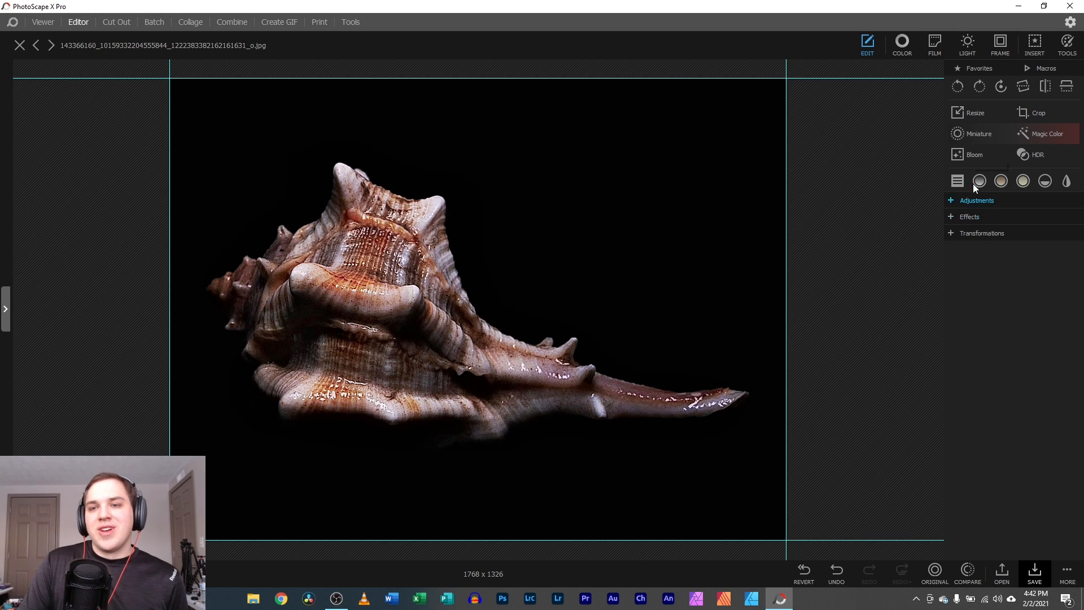
- Compare Magic Color against the cropped shell, then apply it
left_click(1036, 134)
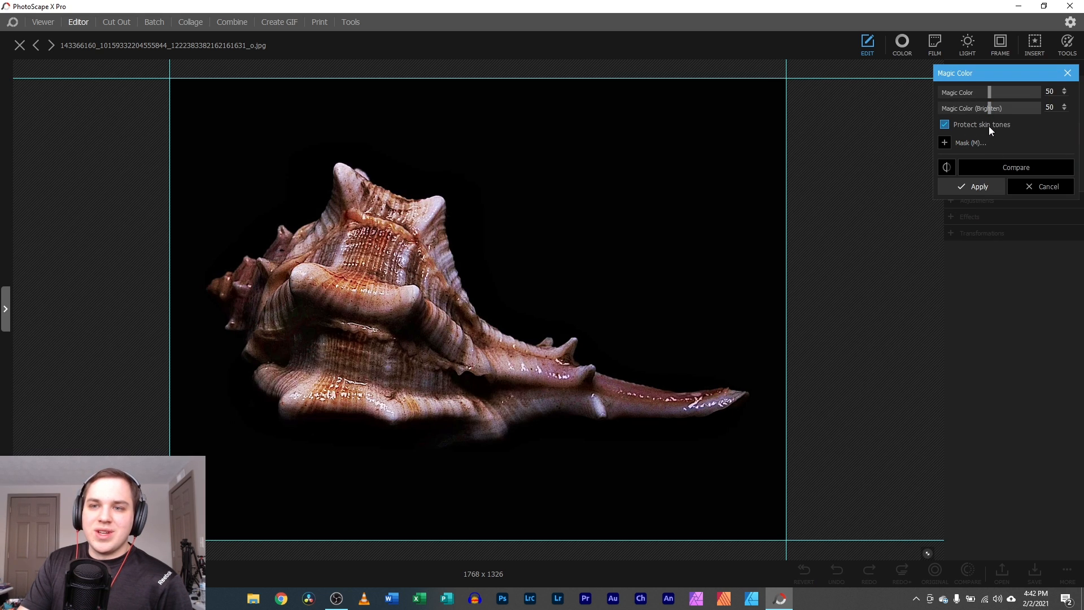
left_click(977, 167)
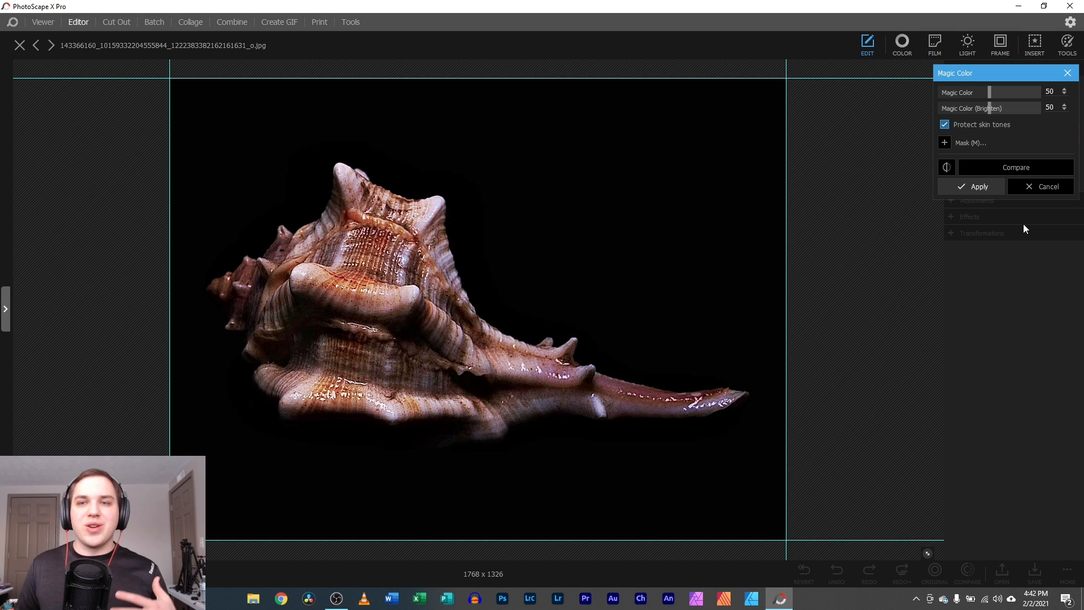
left_click(985, 185)
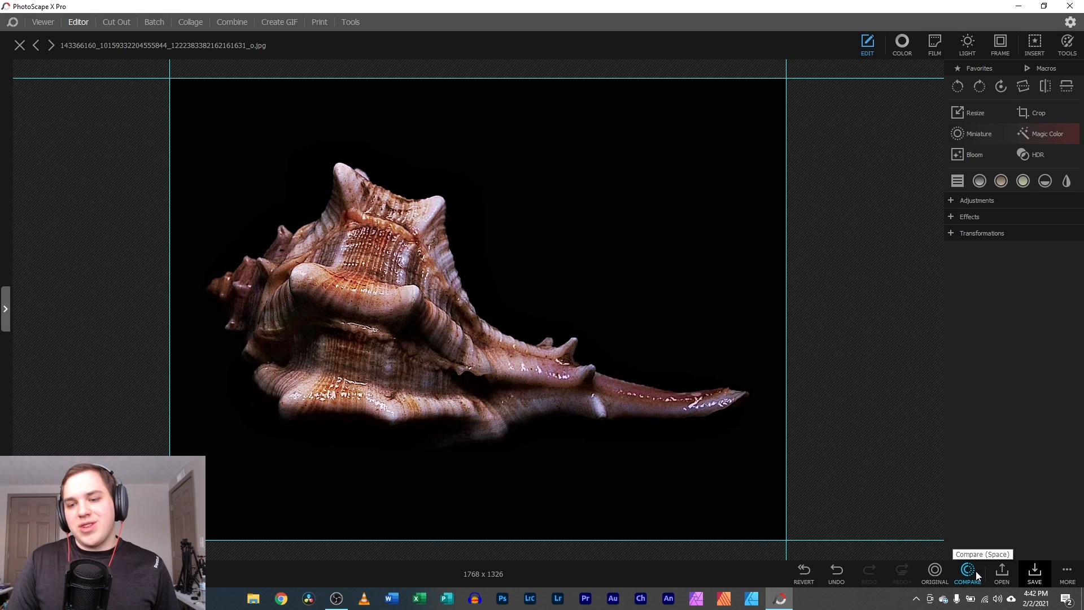
- Toggle Original on and off, zooming and panning to compare with the enhanced shell
left_click(936, 576)
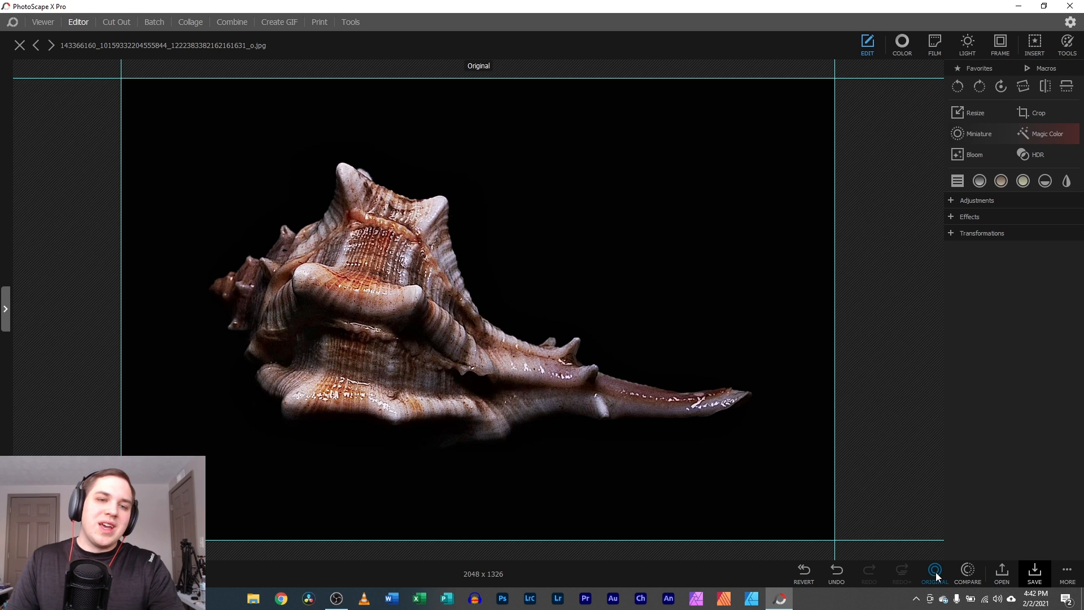
left_click(936, 576)
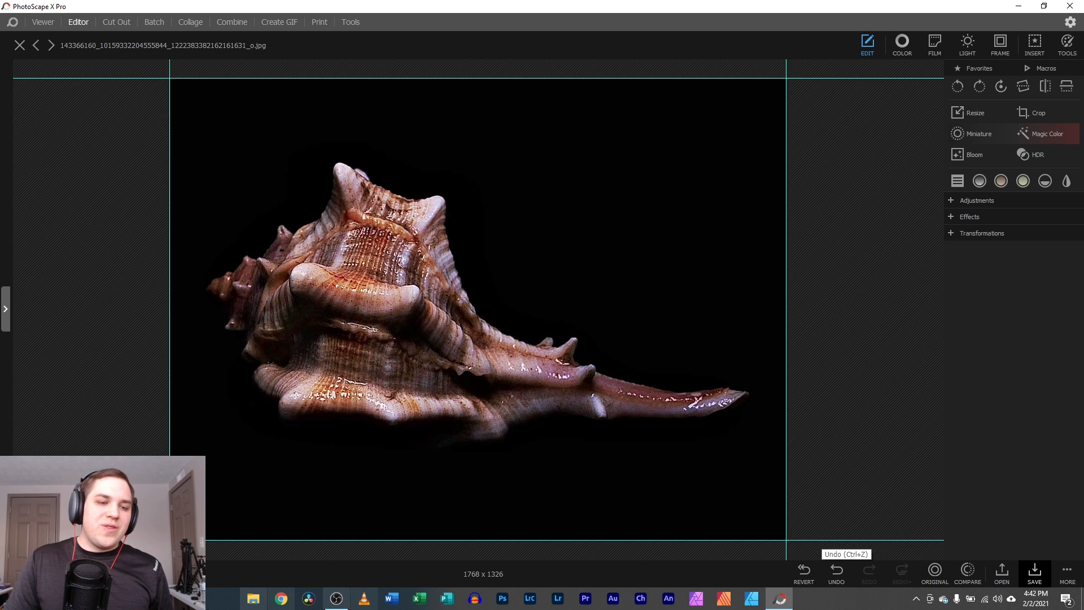
scroll(480, 314, "up", 5)
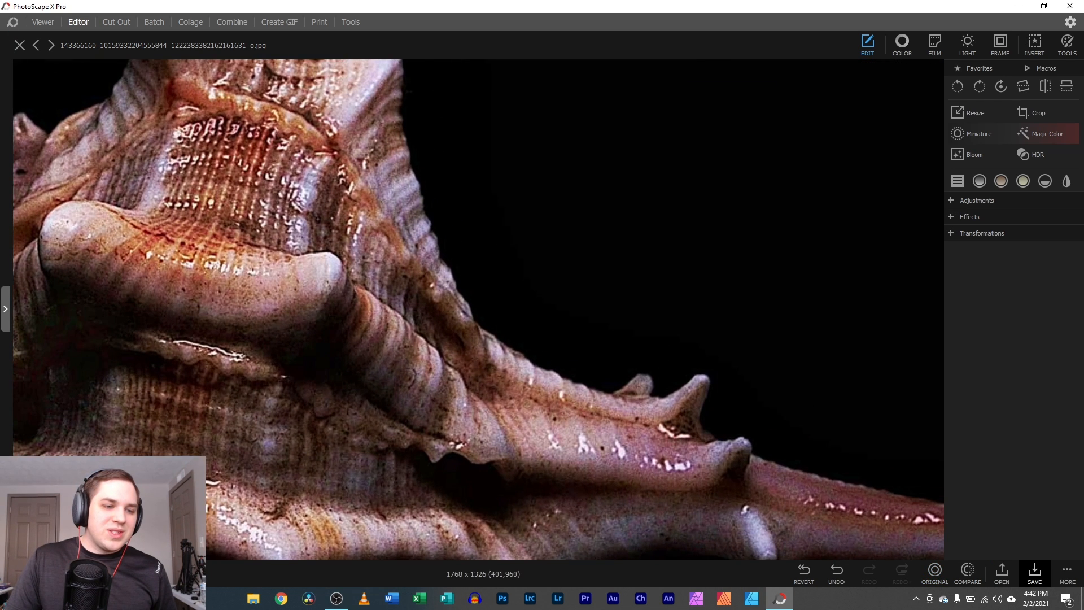
left_click_drag(345, 481, 633, 532)
left_click(935, 573)
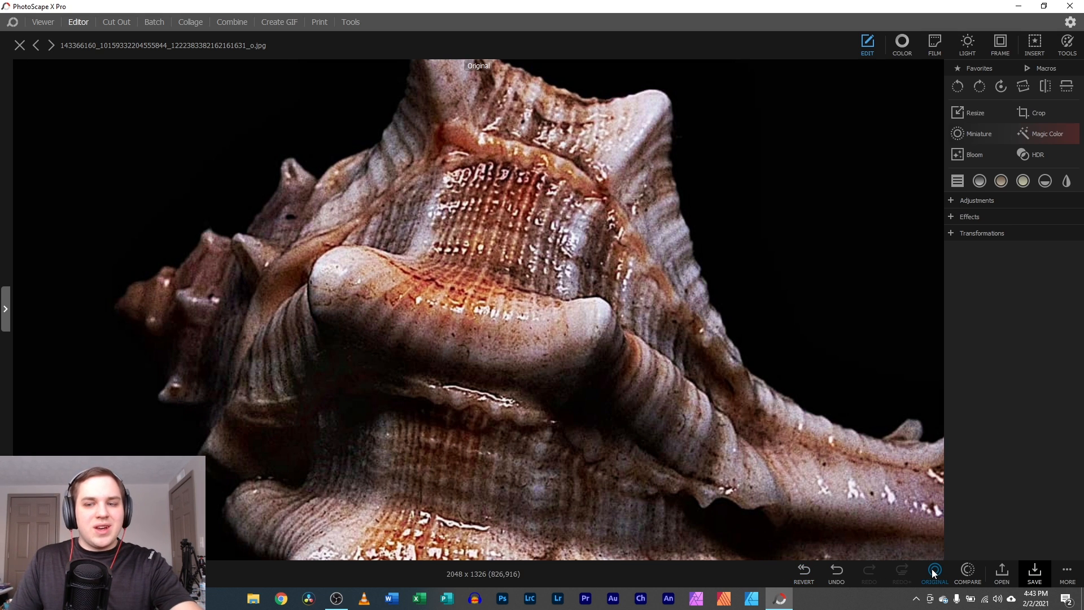
left_click(933, 573)
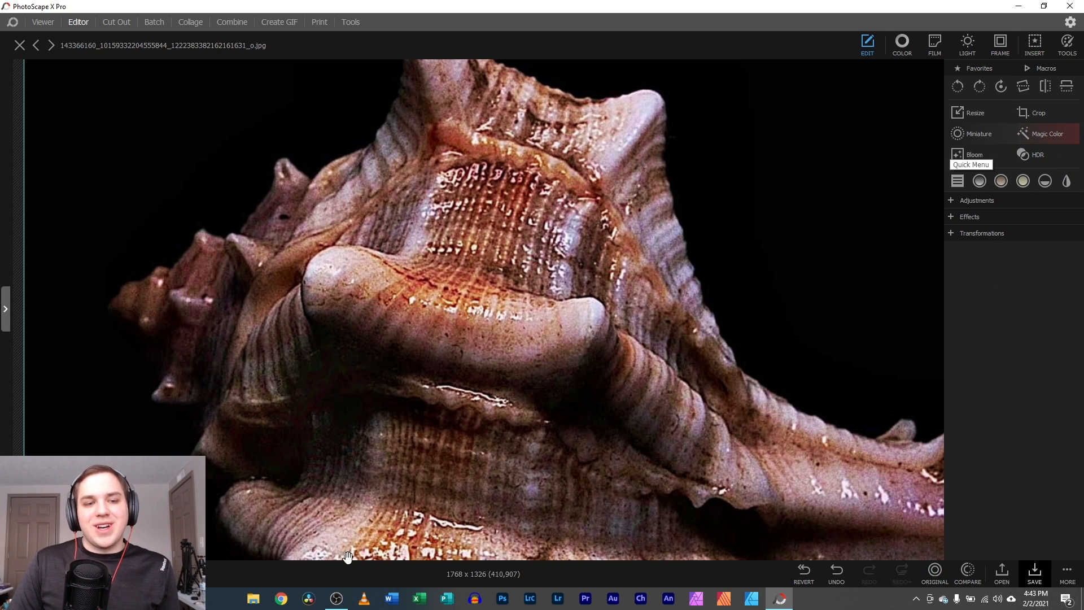
scroll(478, 316, "down", 5)
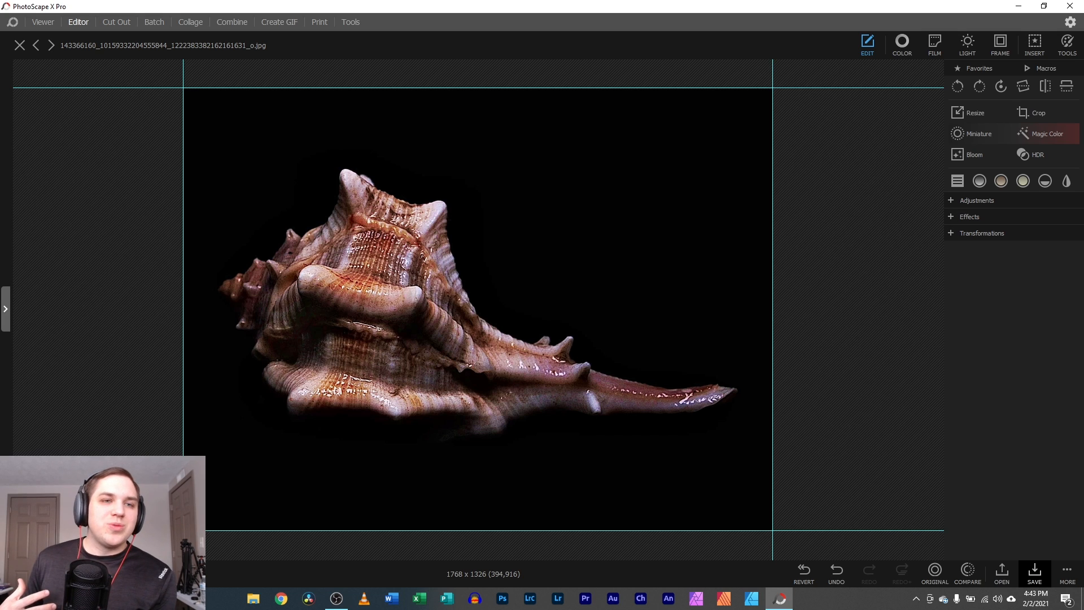
- Expand Transformations, Effects and Adjustments, then preview a Reflection below the shell at 1768 x 1989
left_click(952, 232)
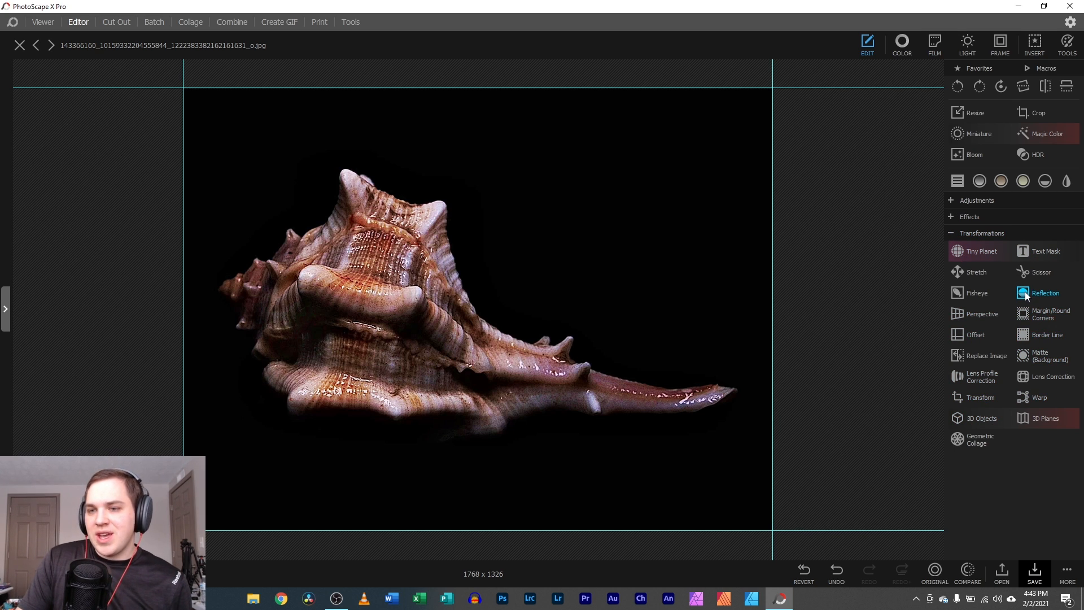
left_click(954, 219)
scroll(982, 237, "down", 1)
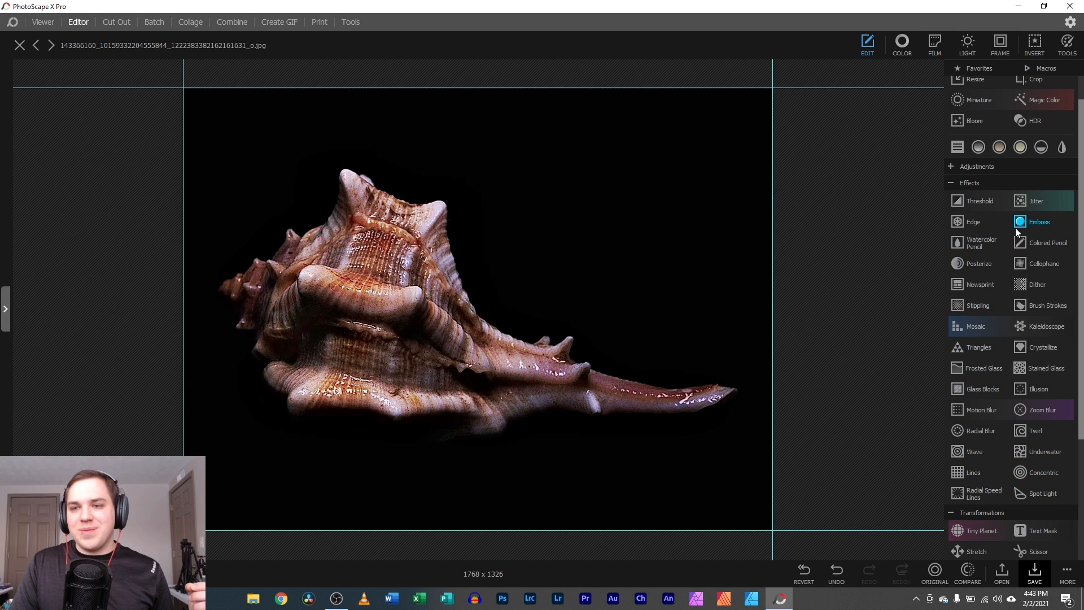
left_click(961, 167)
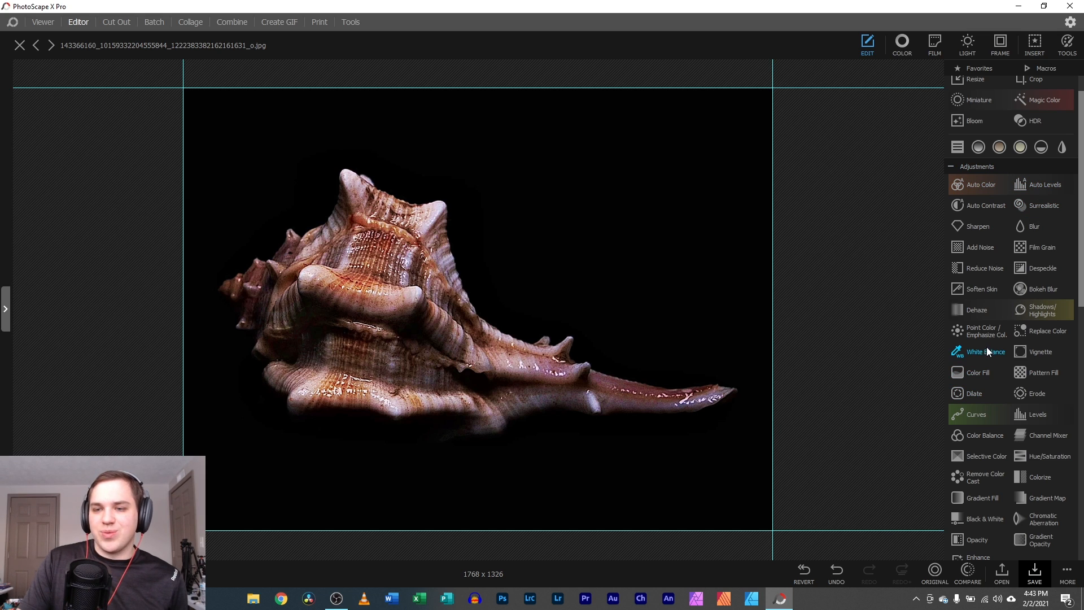
scroll(993, 465, "down", 2)
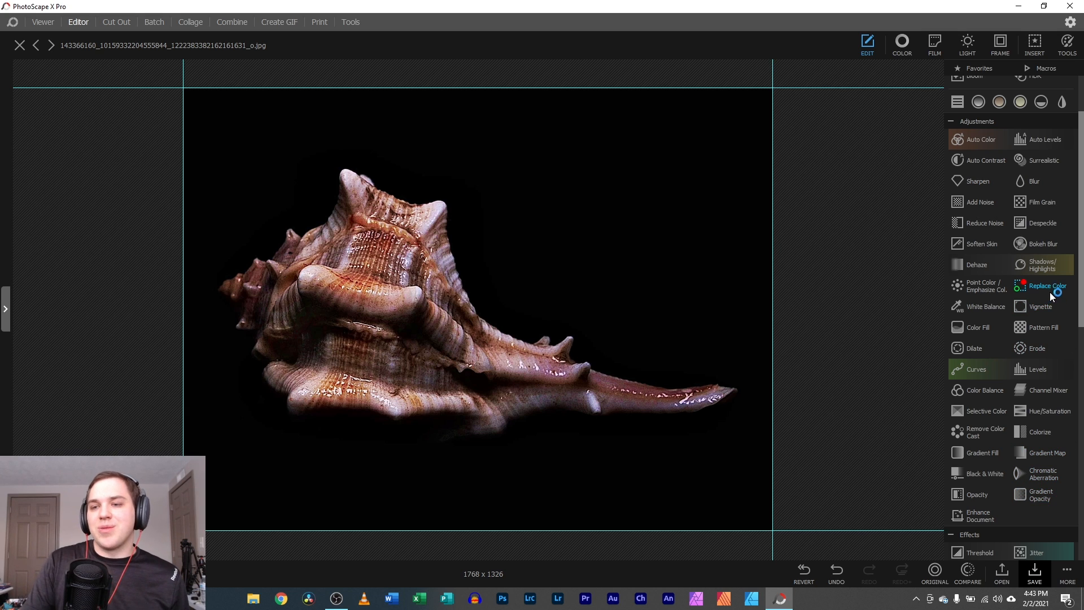
scroll(1029, 541, "down", 10)
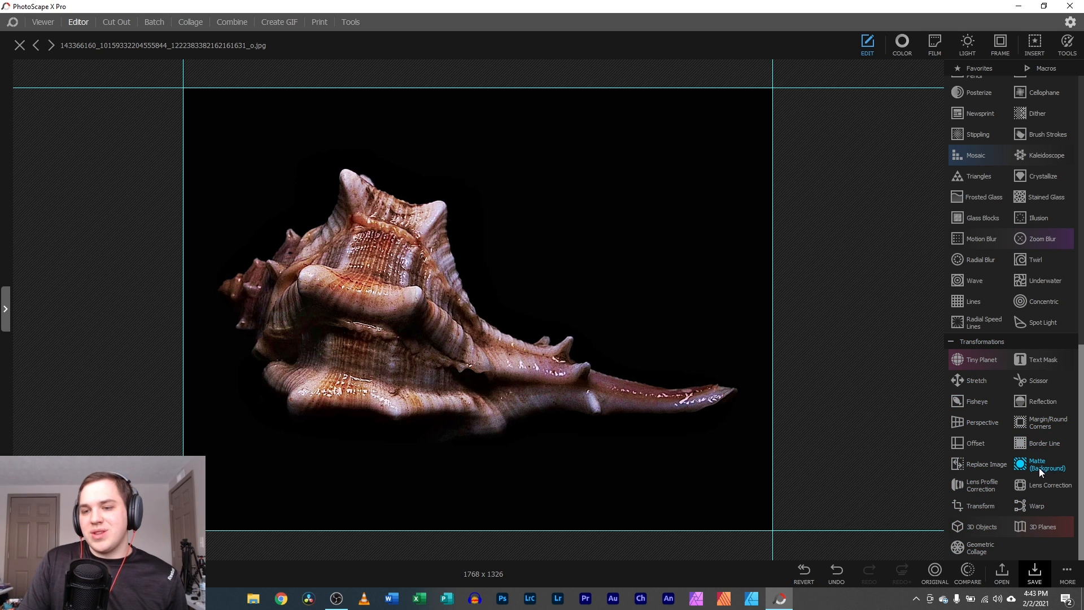
left_click(1030, 402)
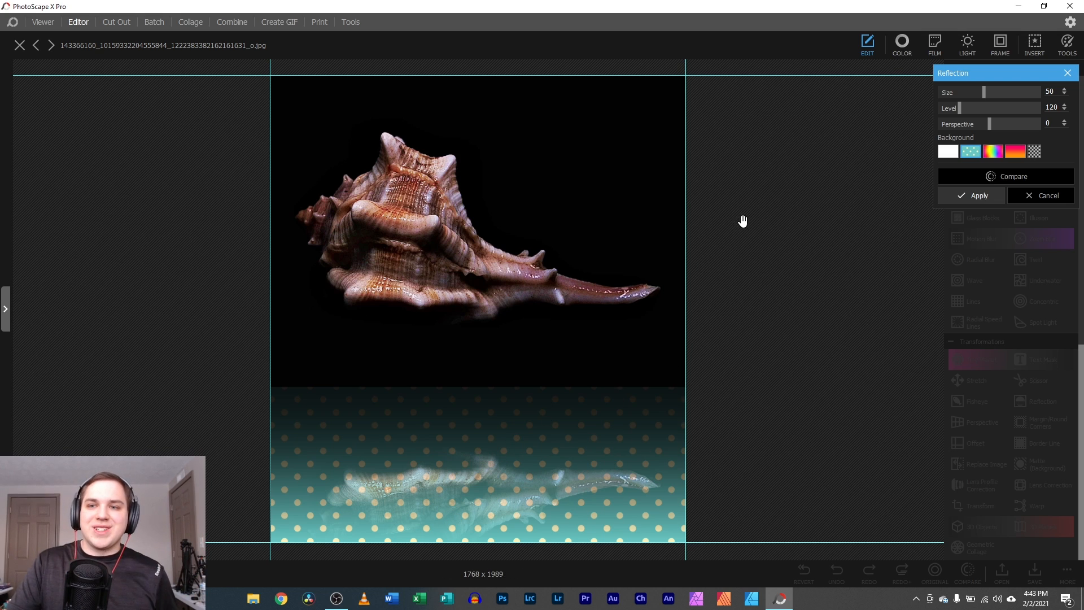
- Set the reflection background to Transparent, shrink its Size, then cancel the effect
left_click(1035, 151)
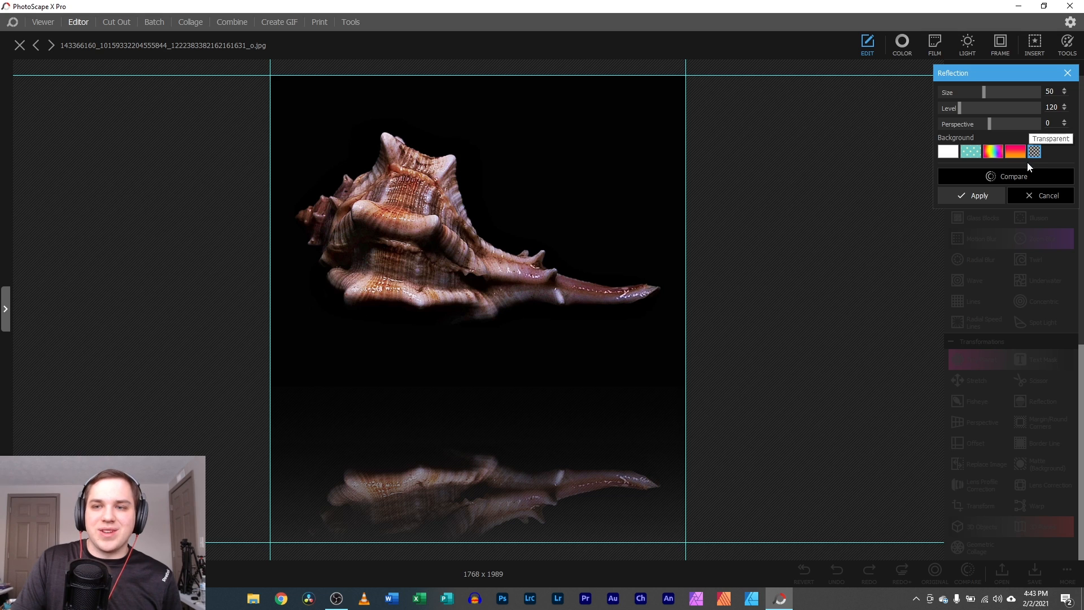
mouse_move(987, 89)
left_mouse_down()
mouse_move(951, 107)
mouse_move(962, 129)
mouse_move(1033, 125)
mouse_move(953, 110)
mouse_move(1041, 107)
mouse_move(940, 105)
mouse_move(1019, 97)
mouse_move(1007, 90)
left_mouse_up()
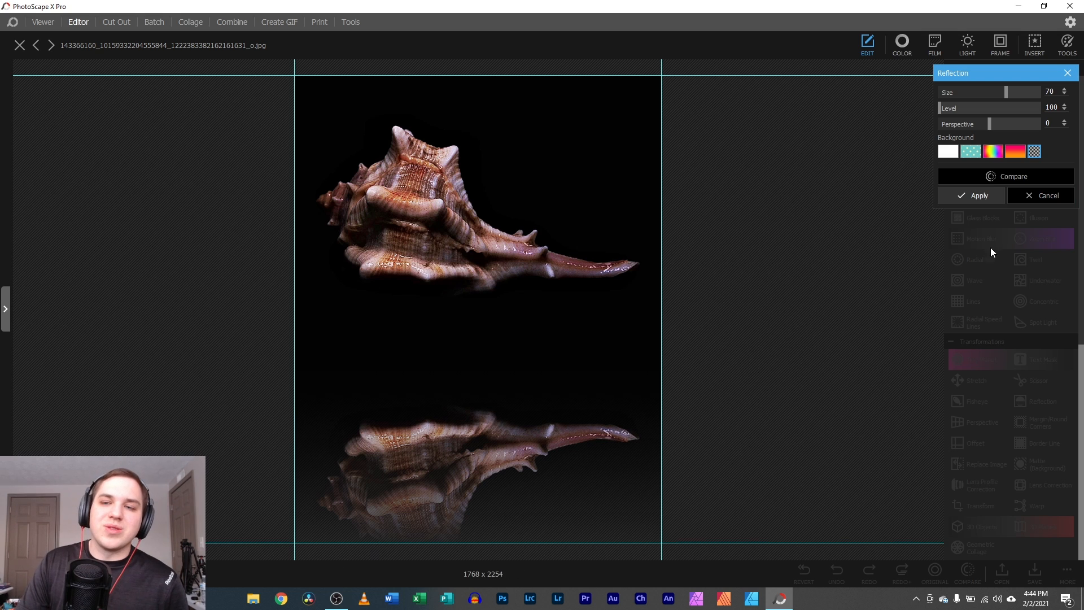
left_click(1031, 199)
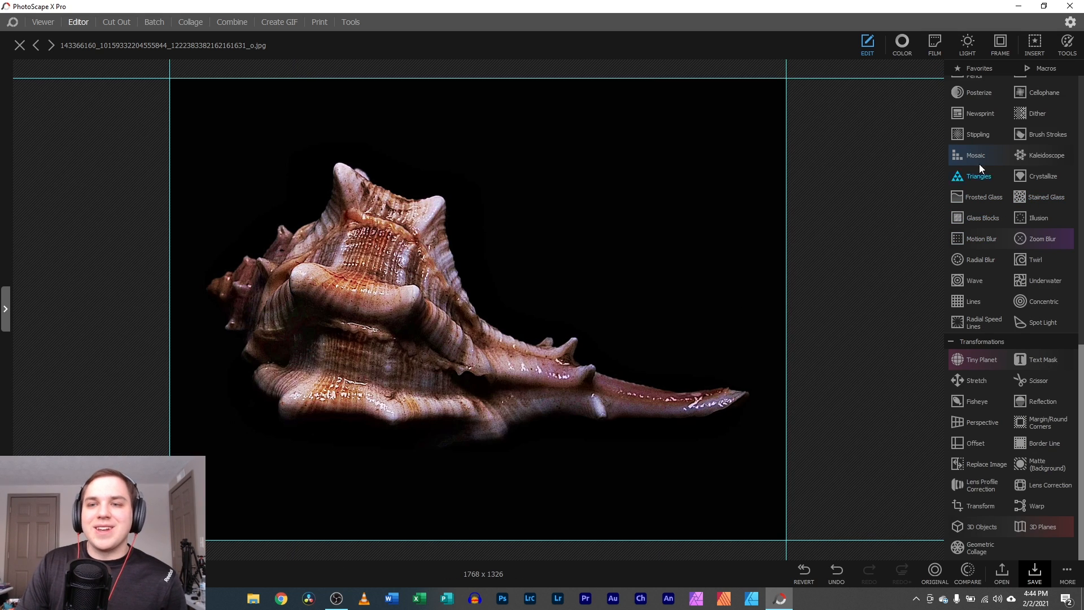
scroll(982, 193, "up", 4)
scroll(1033, 219, "up", 7)
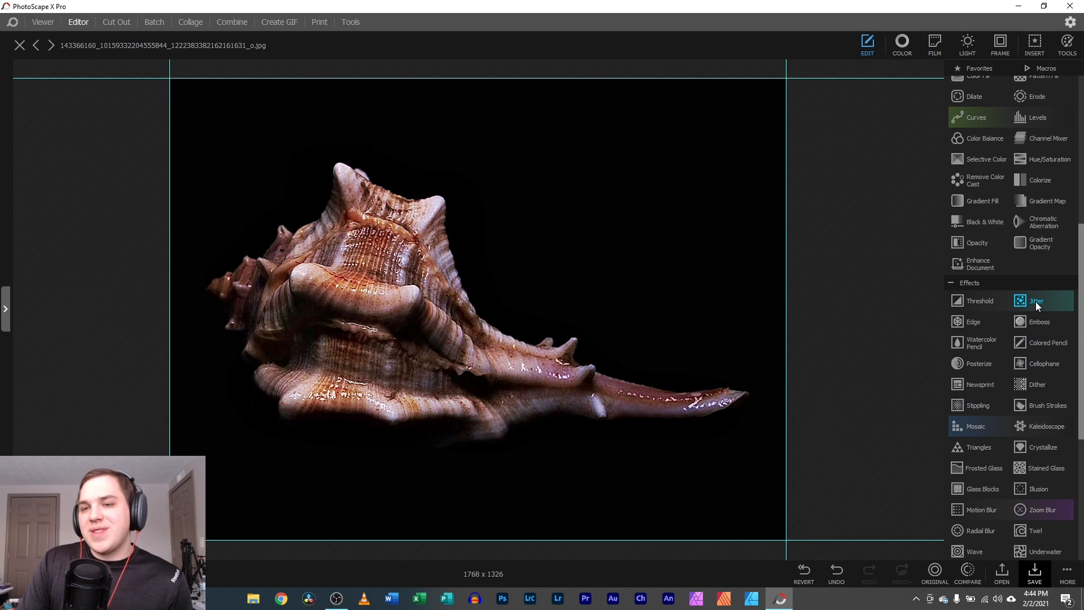
scroll(1016, 321, "up", 1)
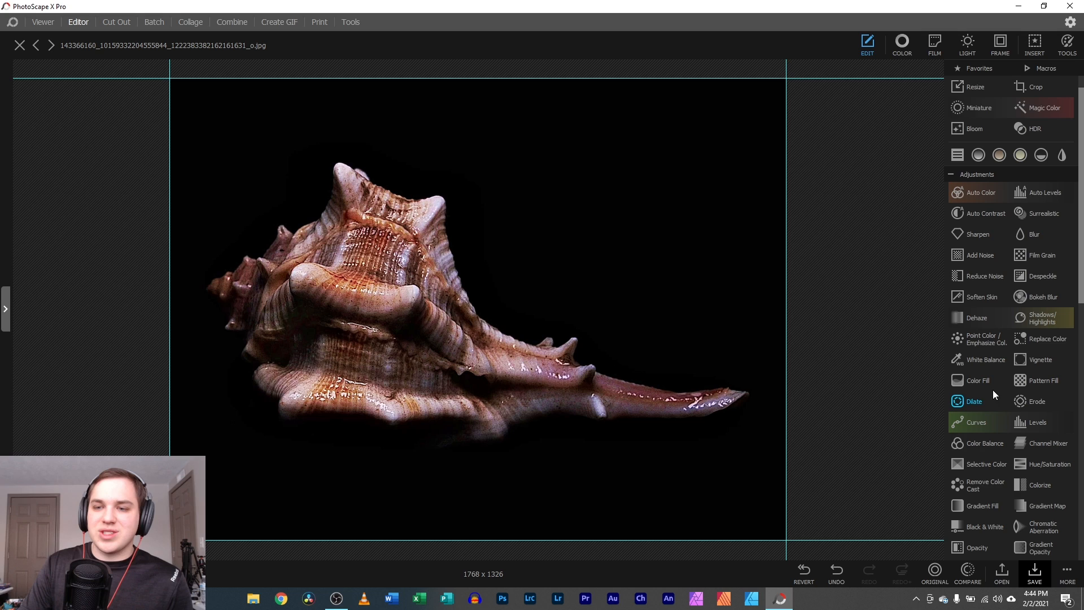
scroll(1047, 502, "down", 3)
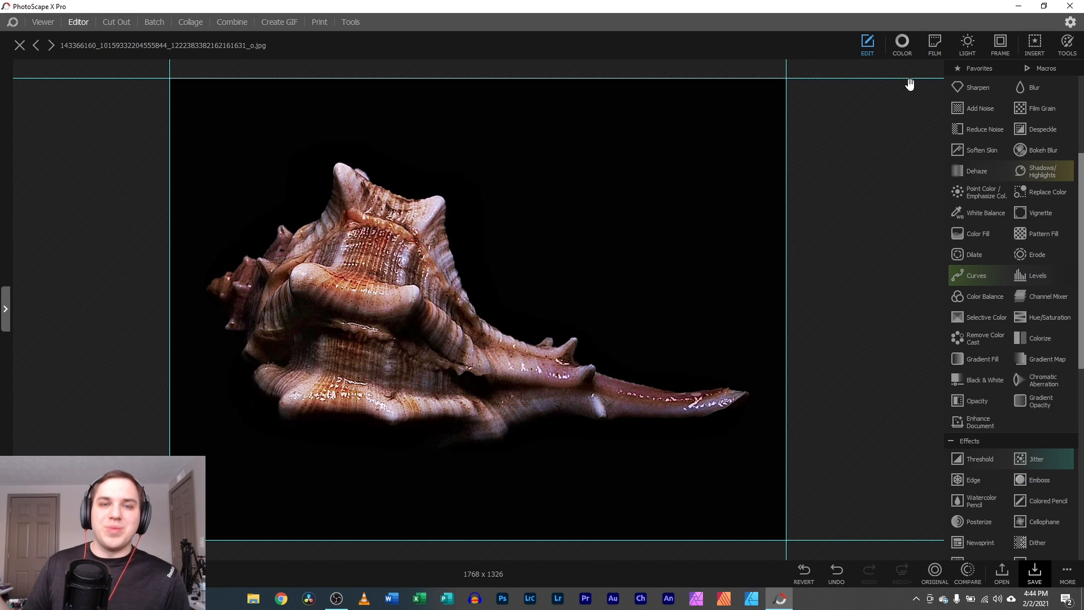
- Brighten the shell, try HDR and Magic Color, warm the temperature, and balance shadows and highlights
left_click(902, 46)
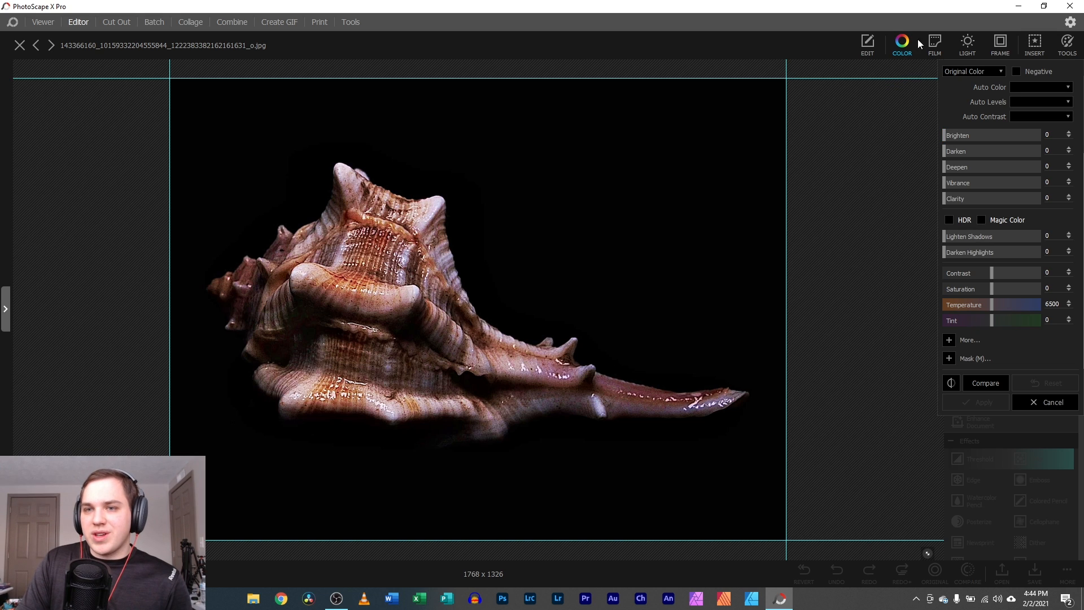
left_click_drag(948, 138, 998, 198)
left_click(949, 220)
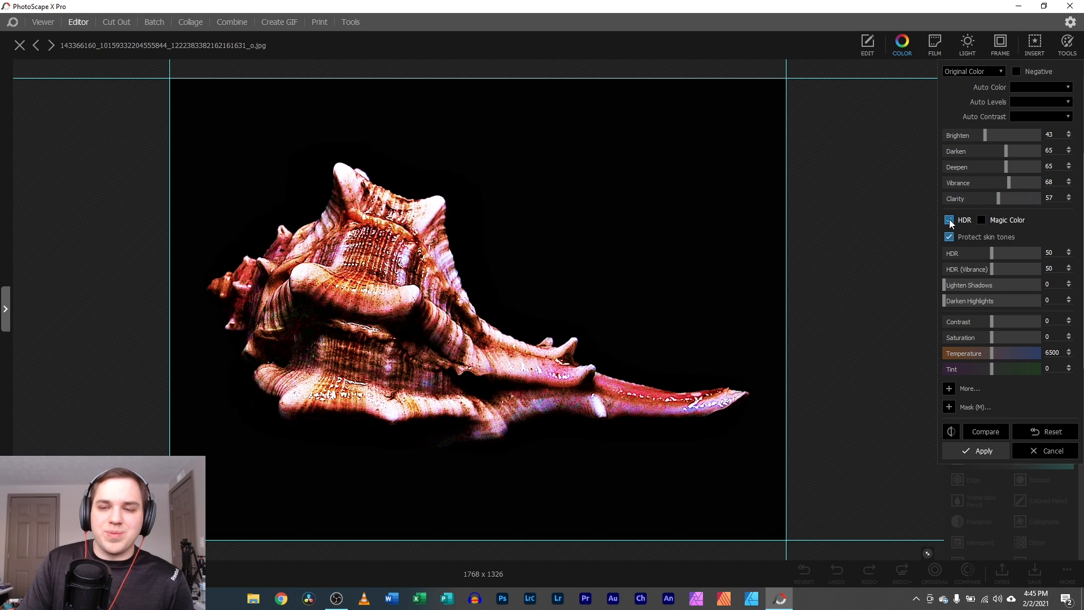
left_click(949, 220)
left_click(981, 221)
left_click(982, 221)
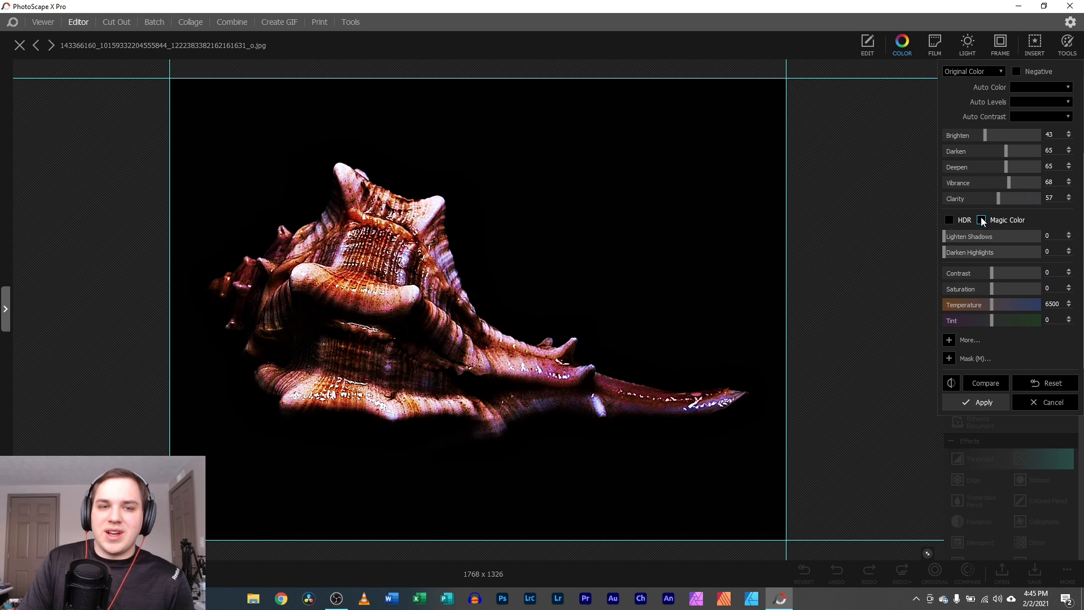
left_click_drag(992, 308, 1029, 314)
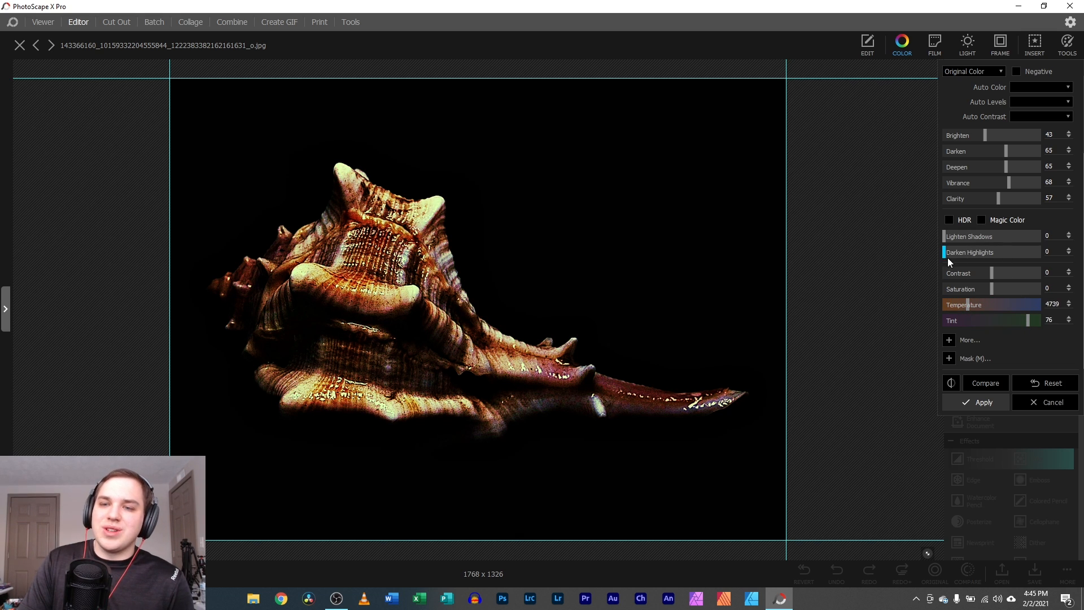
left_click_drag(948, 257, 991, 236)
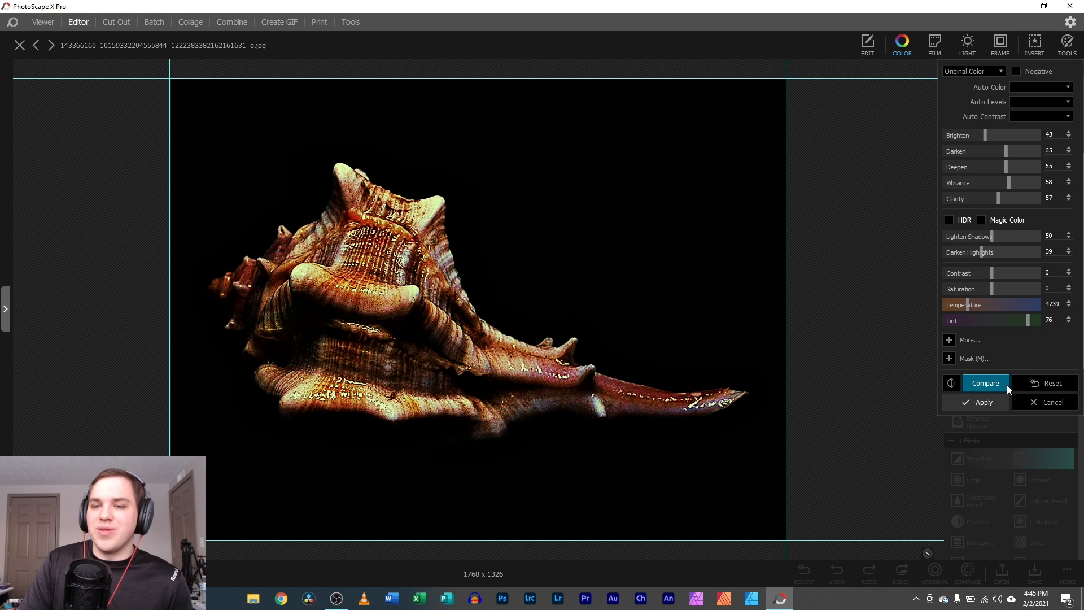
- Paint a mask over the shell's upper-left, then cancel the colour adjustments and close the photo
left_click(948, 359)
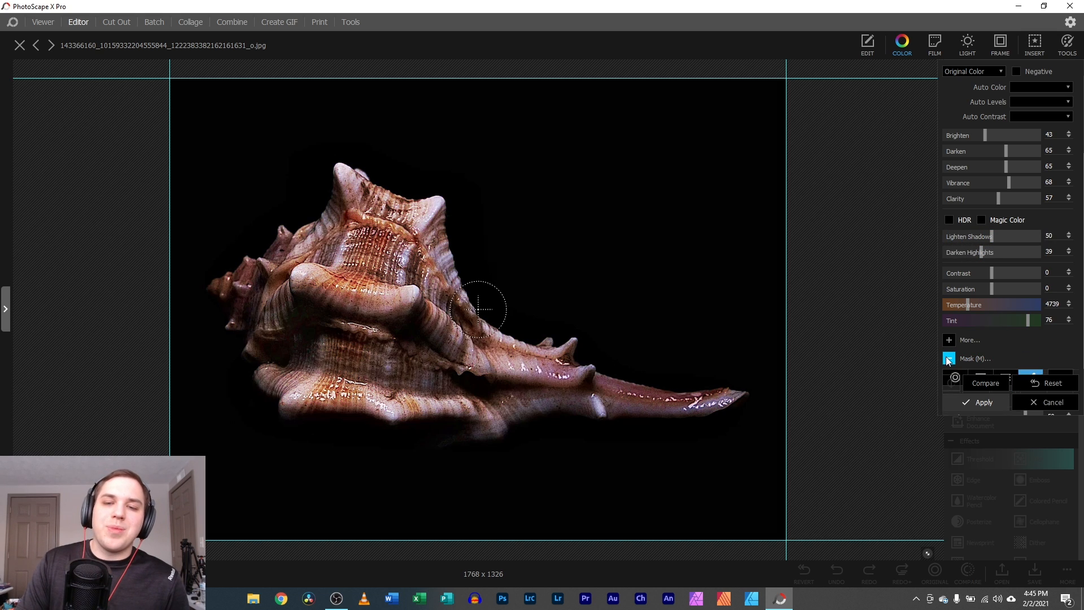
mouse_move(352, 184)
left_mouse_down()
mouse_move(363, 172)
mouse_move(424, 237)
mouse_move(299, 282)
mouse_move(336, 237)
mouse_move(336, 186)
left_mouse_up()
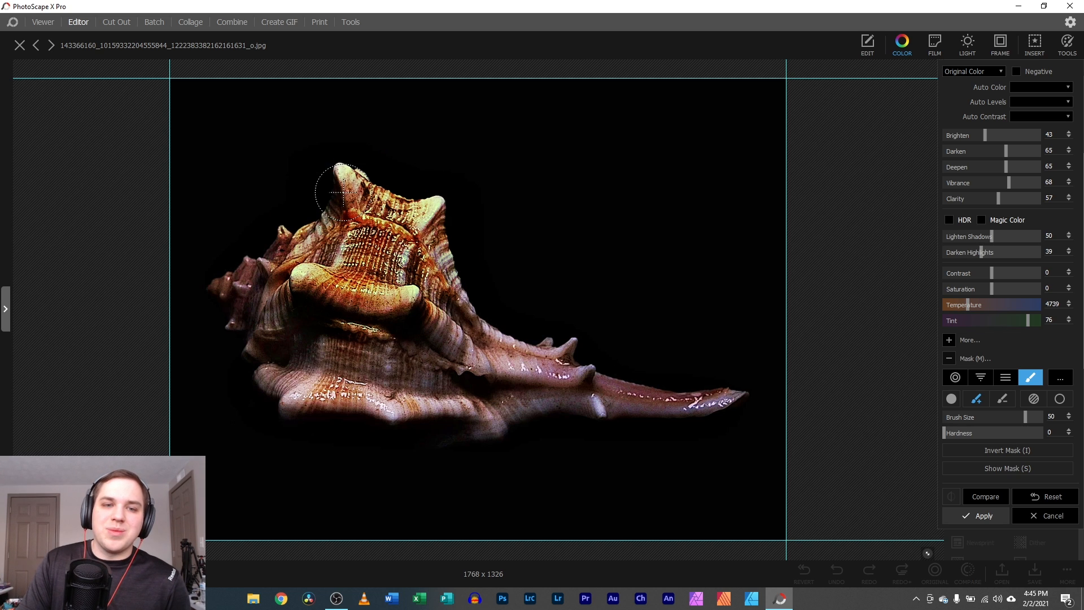
left_click(335, 200)
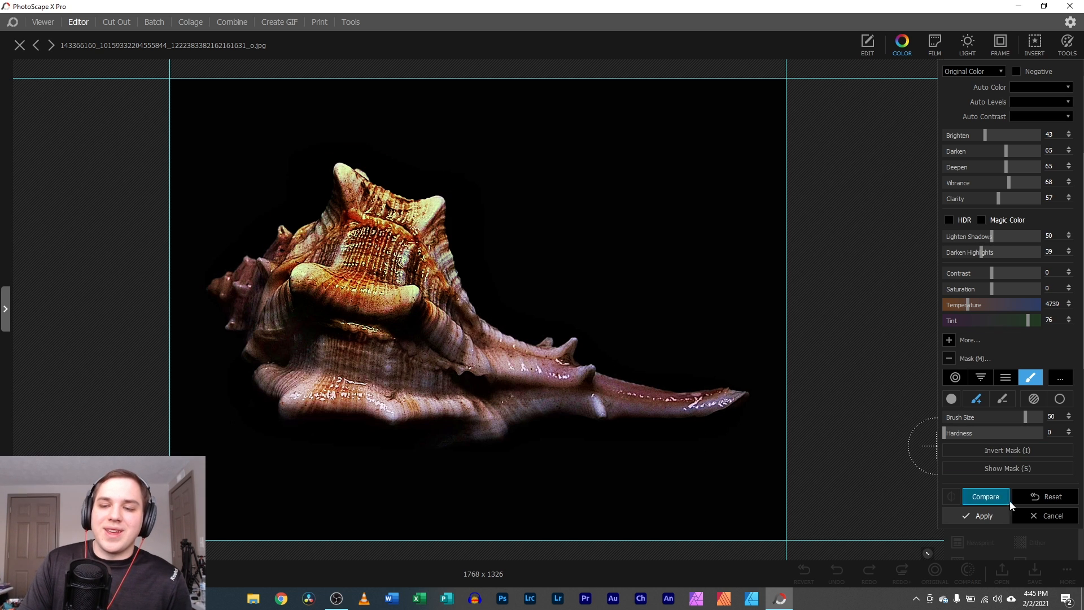
left_click(1038, 513)
left_click(21, 46)
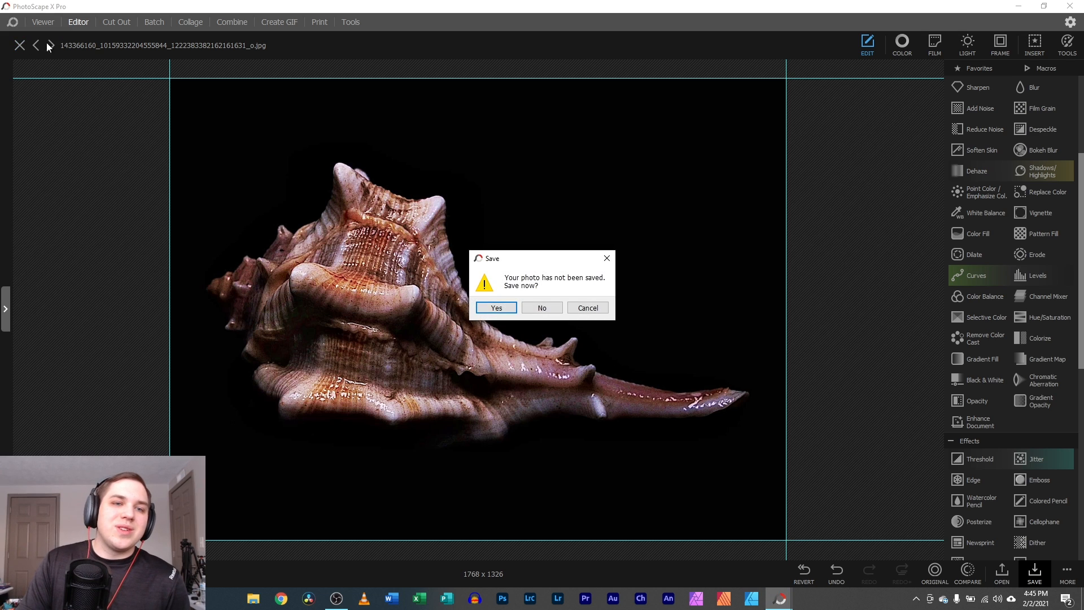
- Discard the shell photo unsaved and load the woodpecker photo 714886631-2.jpg
left_click(542, 307)
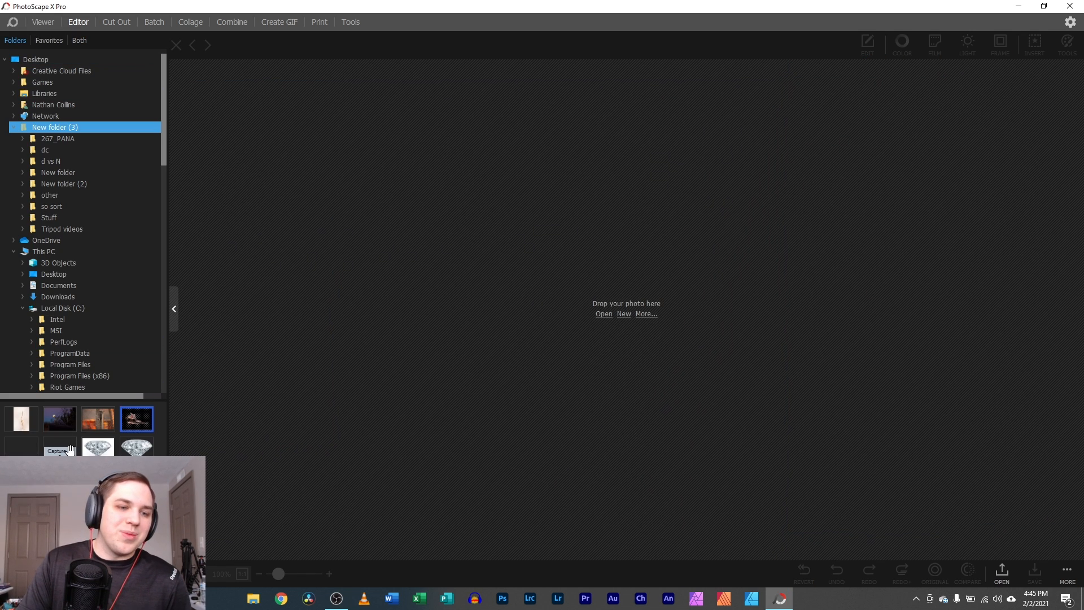
left_click_drag(98, 419, 599, 331)
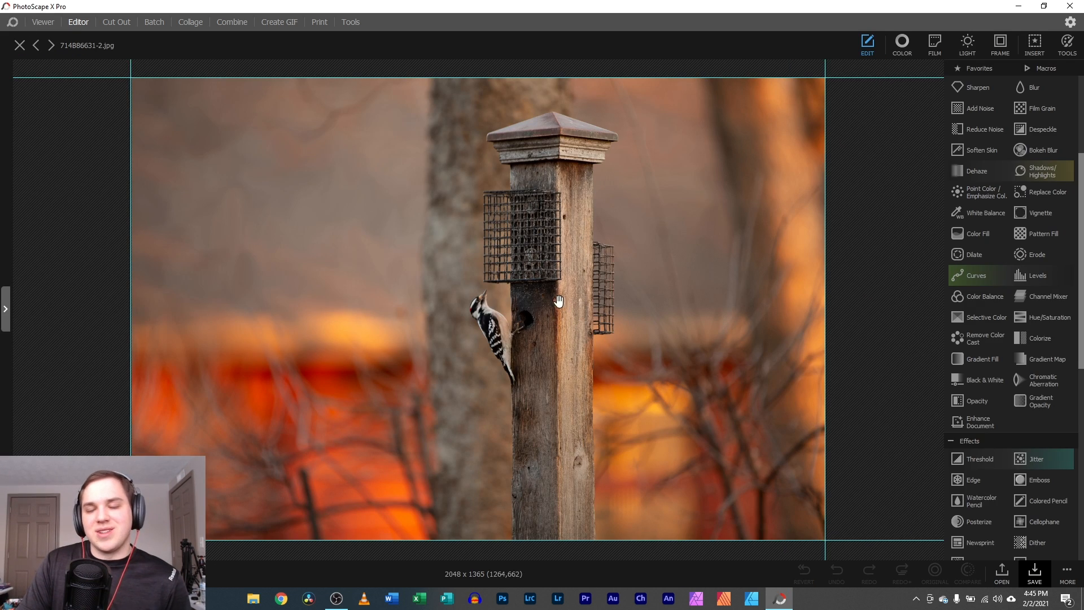
scroll(1028, 258, "up", 2)
scroll(1029, 257, "up", 3)
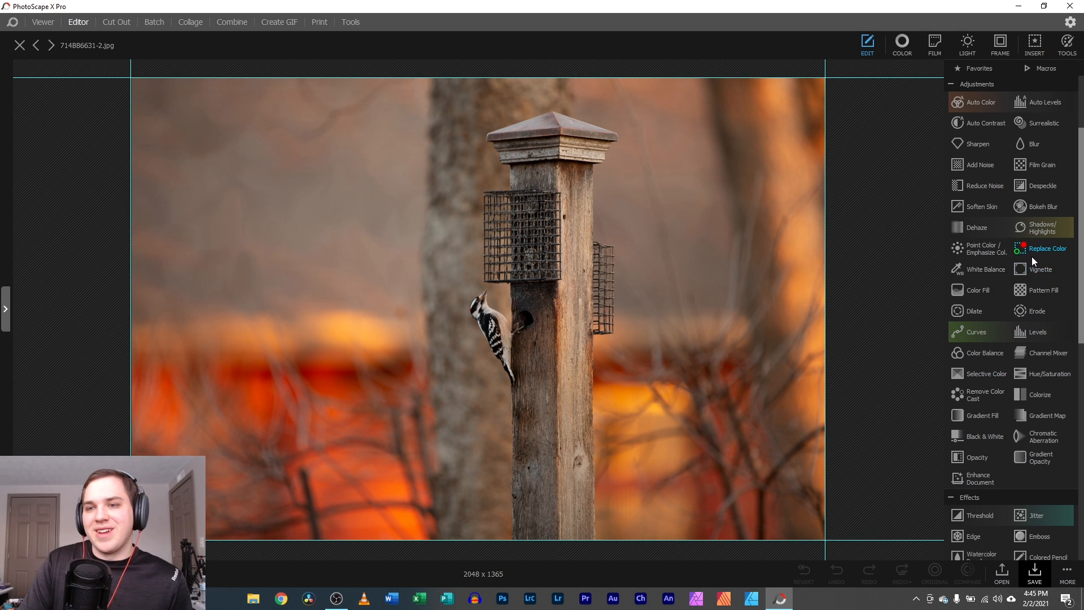
- Adjust the woodpecker's brightness and mask the change over the bird's head and post
left_click(901, 43)
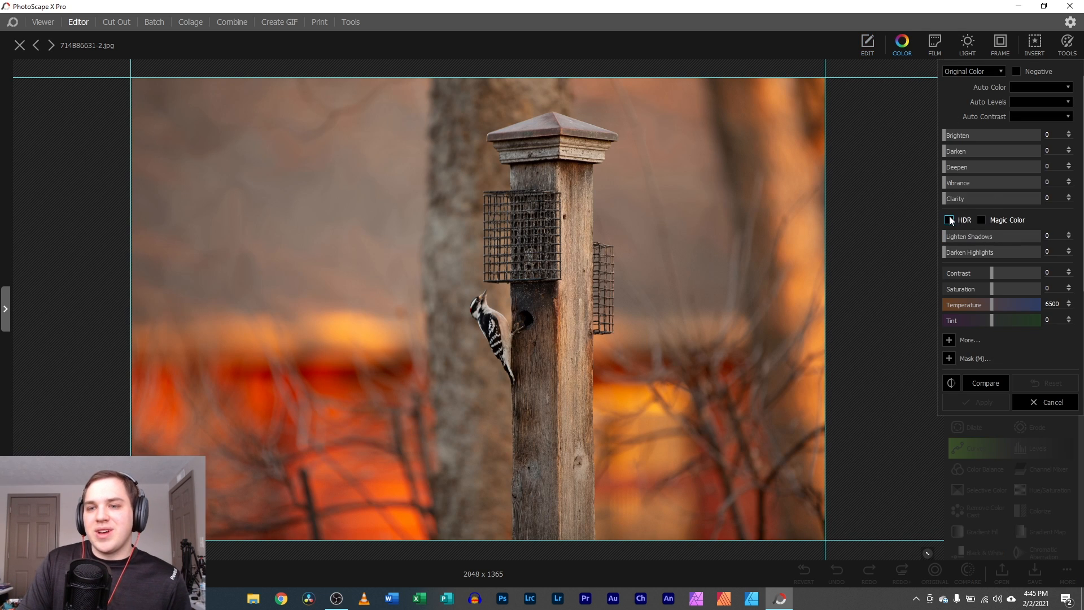
left_click_drag(958, 135, 1029, 162)
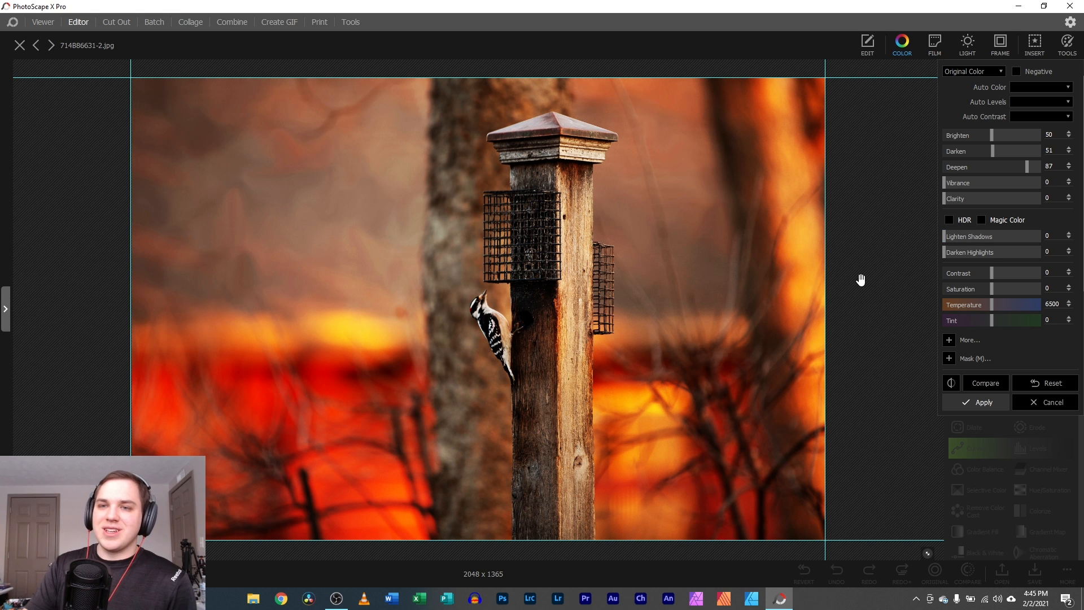
left_click(949, 358)
mouse_move(494, 330)
left_mouse_down()
mouse_move(488, 307)
mouse_move(499, 330)
mouse_move(469, 297)
mouse_move(511, 373)
left_mouse_up()
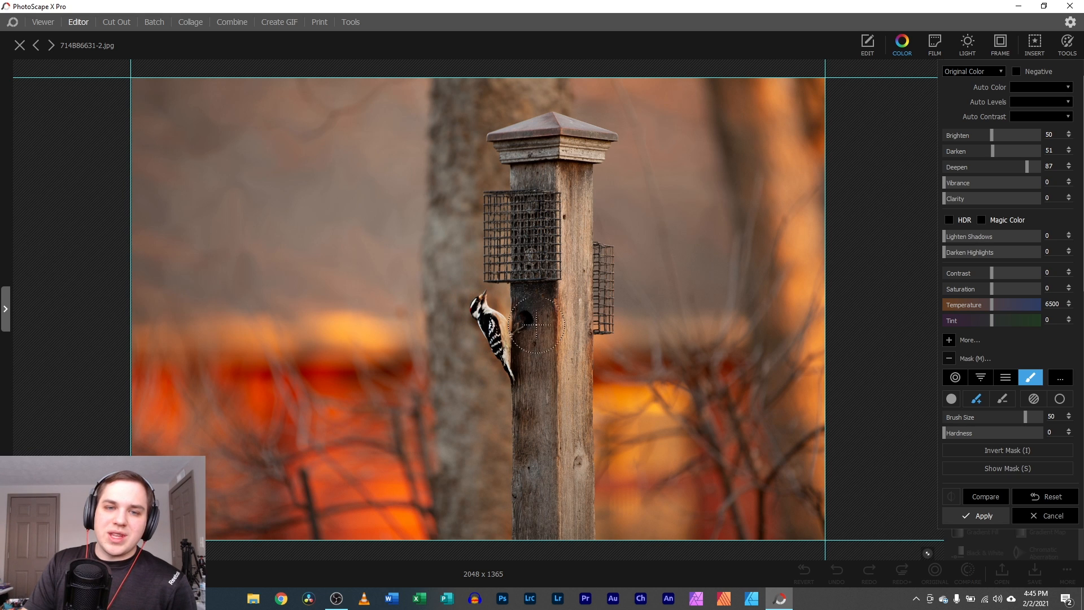
mouse_move(541, 164)
left_mouse_down()
mouse_move(503, 143)
mouse_move(554, 130)
mouse_move(588, 146)
mouse_move(532, 214)
mouse_move(516, 368)
mouse_move(543, 563)
mouse_move(548, 320)
mouse_move(580, 180)
mouse_move(563, 489)
mouse_move(578, 543)
mouse_move(564, 384)
mouse_move(587, 459)
mouse_move(566, 551)
mouse_move(509, 508)
left_mouse_up()
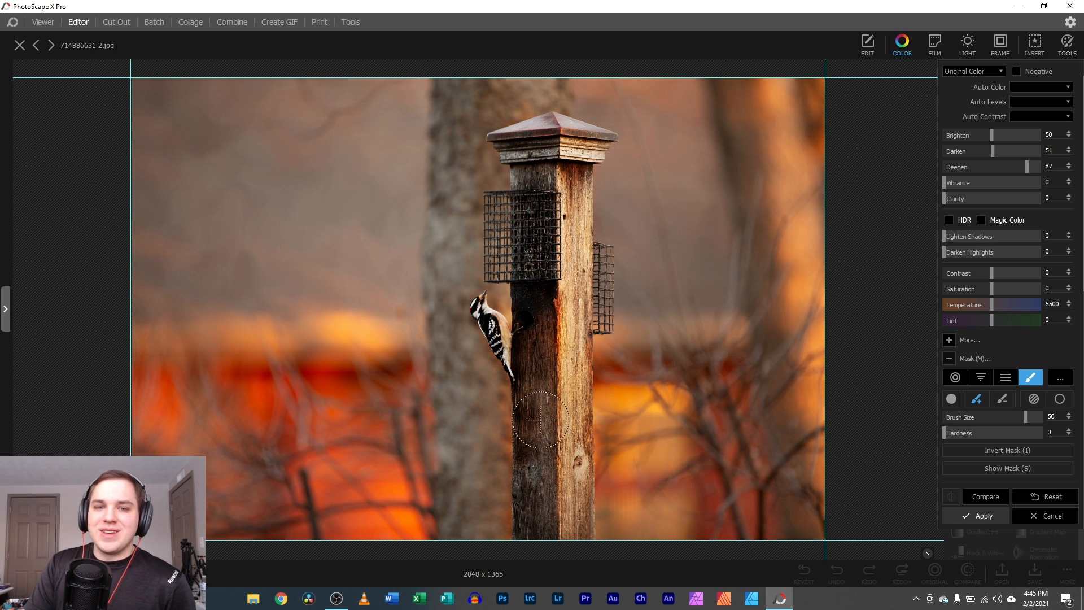
- Discard the colour adjustments and preview the Cinema, Cocktail and O02 film looks, settling on Cinema
left_click(1045, 517)
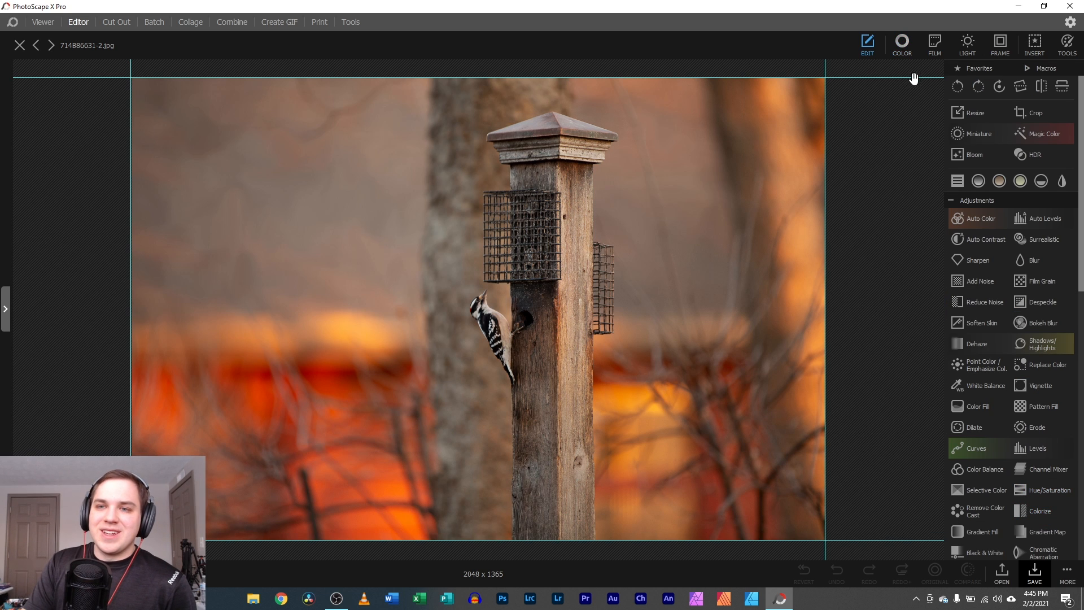
left_click(906, 51)
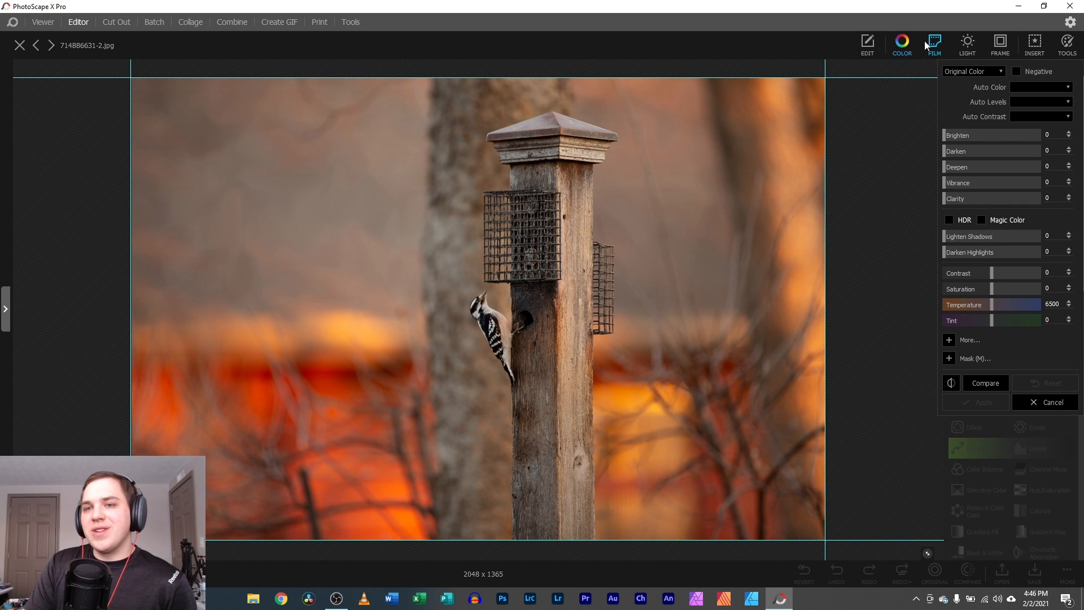
left_click(935, 50)
left_click(977, 133)
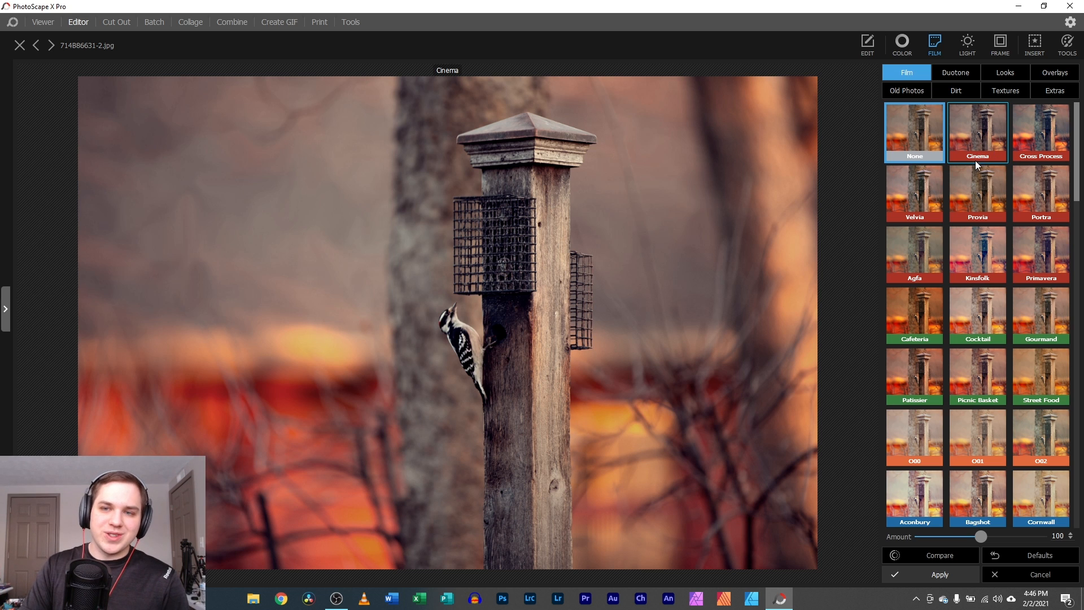
left_click(967, 321)
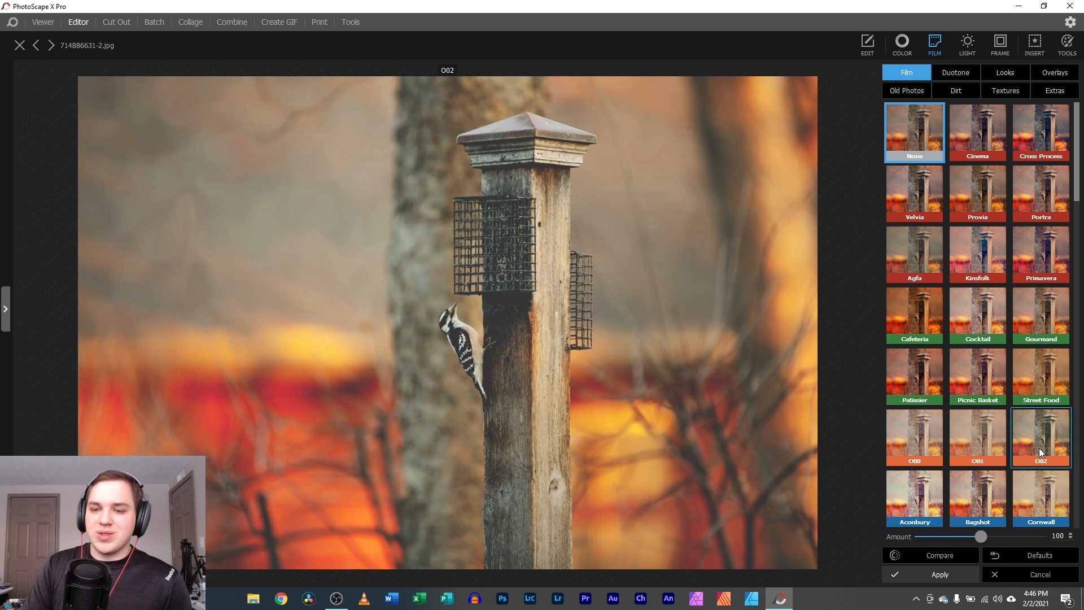
left_click(1039, 448)
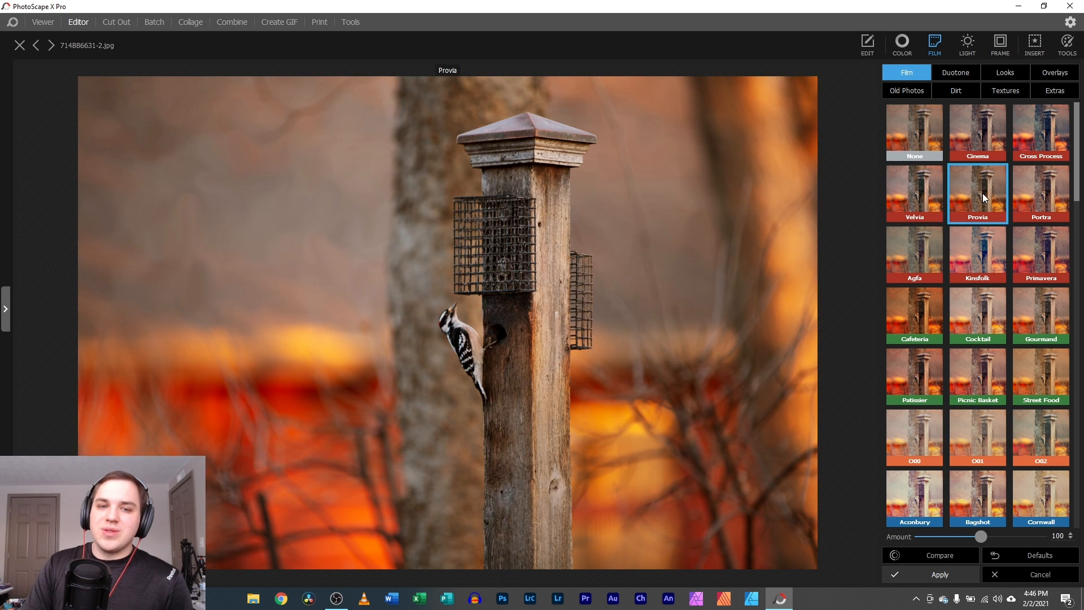
left_click(988, 132)
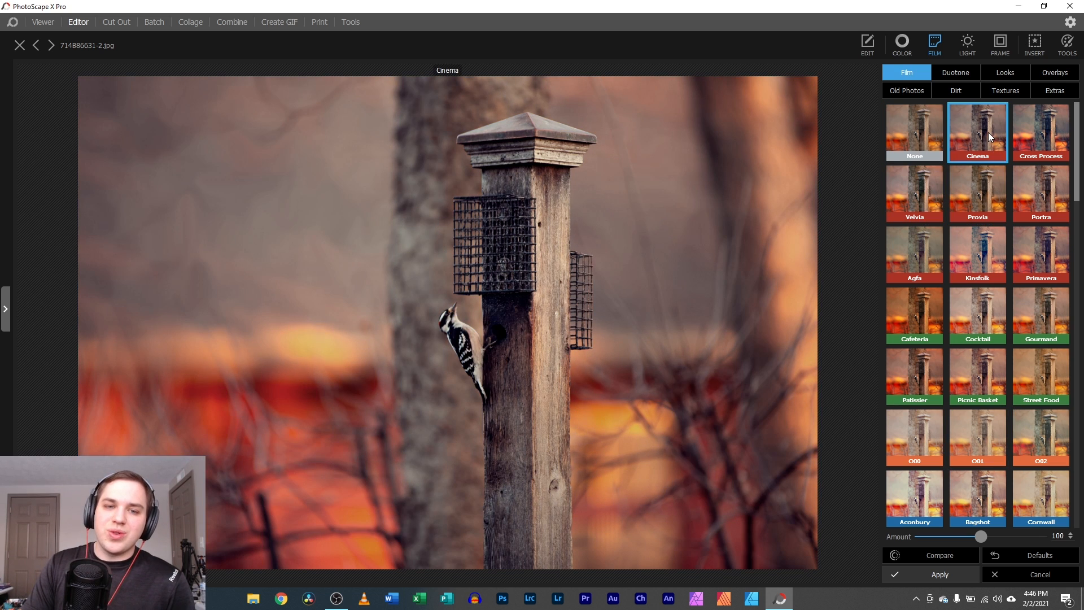
- Vary the film amount to 150 and 73, reset it to 100, and compare with the original
left_click_drag(985, 539, 1044, 539)
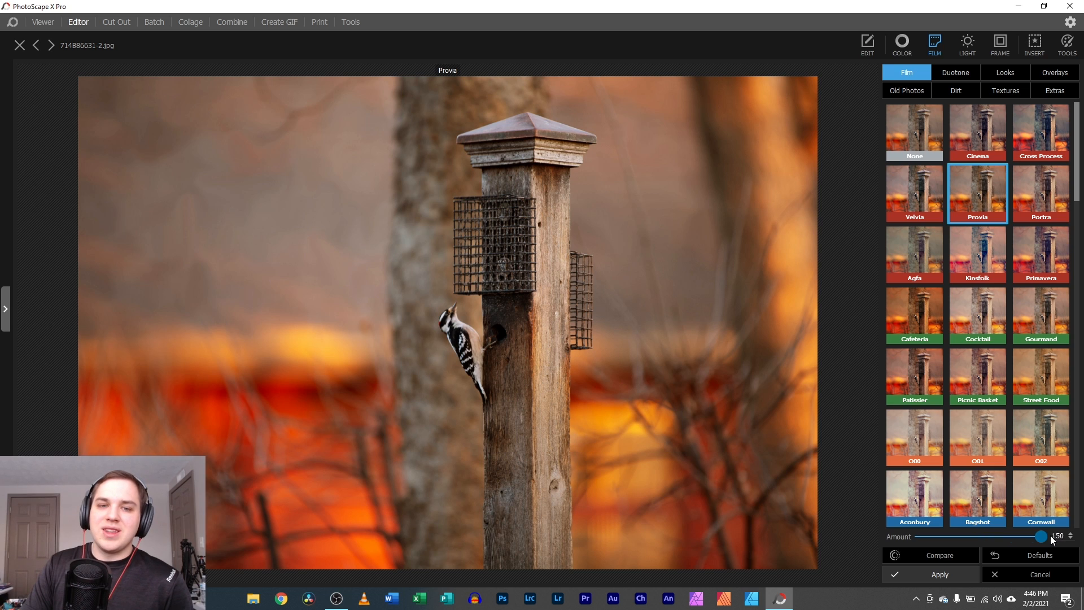
left_click_drag(1040, 537, 948, 535)
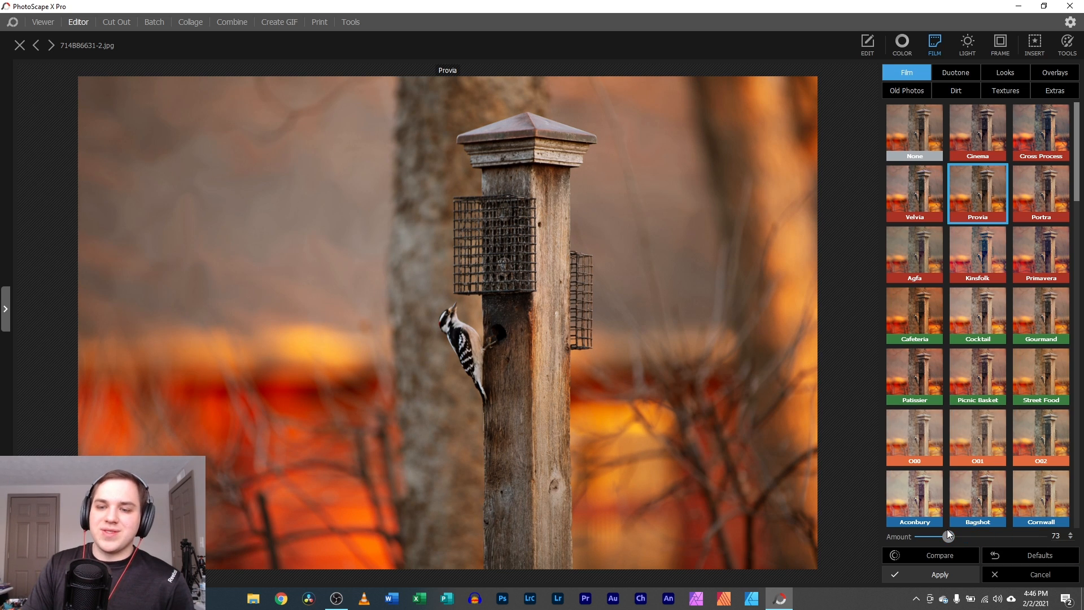
left_click(1005, 554)
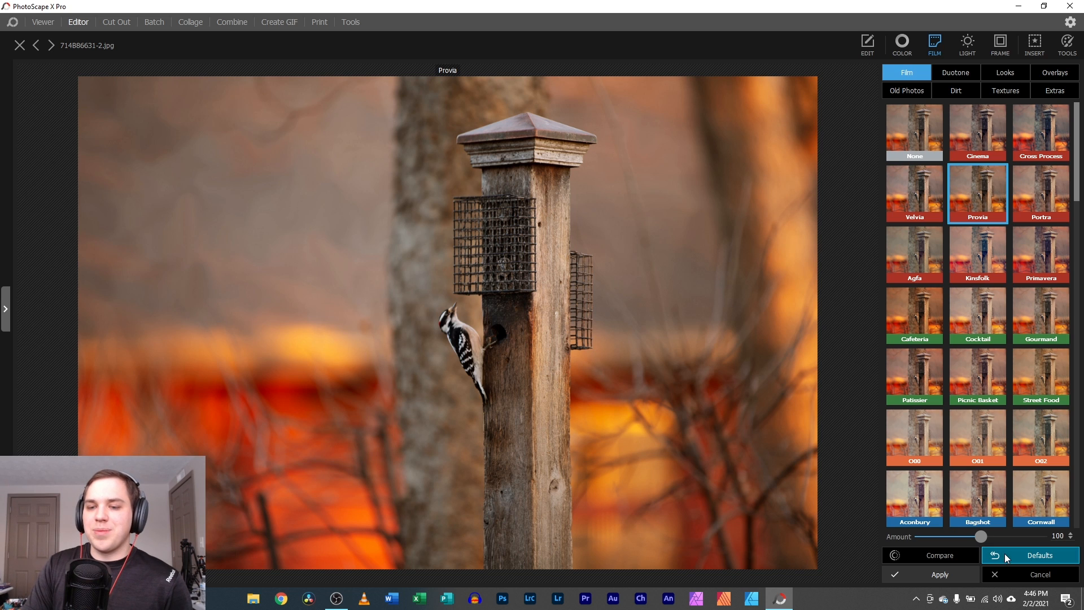
left_click(968, 552)
left_click(967, 553)
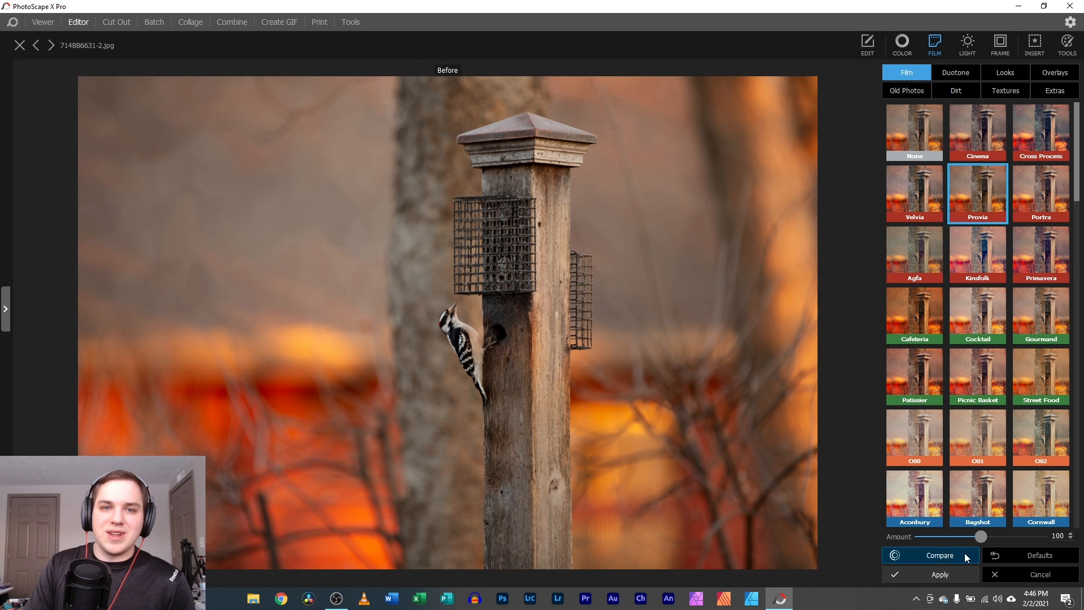
left_click(965, 553)
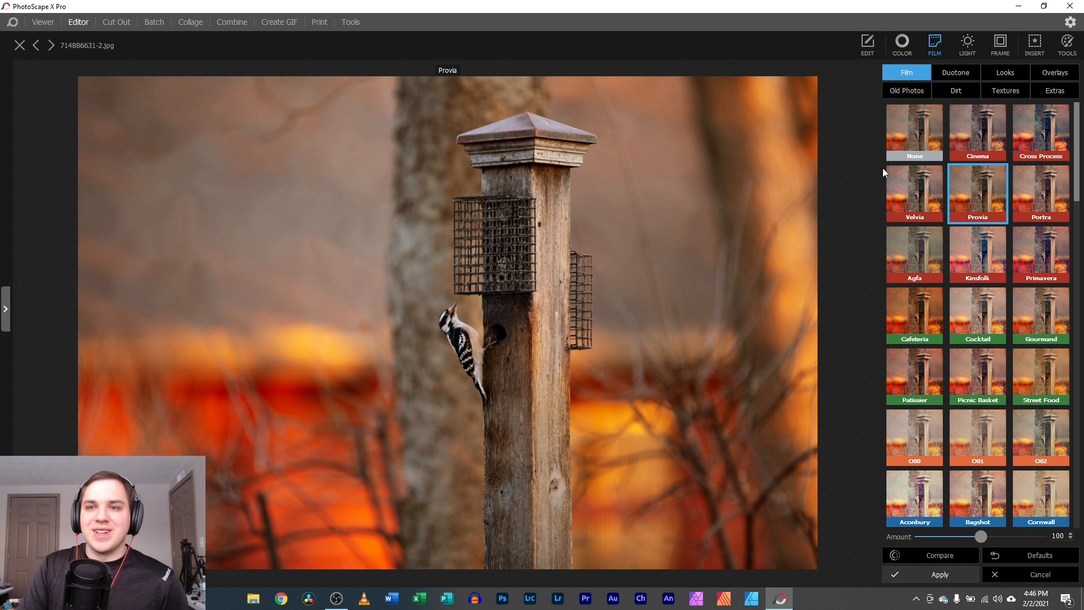
- Browse Duotone and Looks presets, try Vintage overlays, and apply Vintage A018 at amount 100
left_click(967, 72)
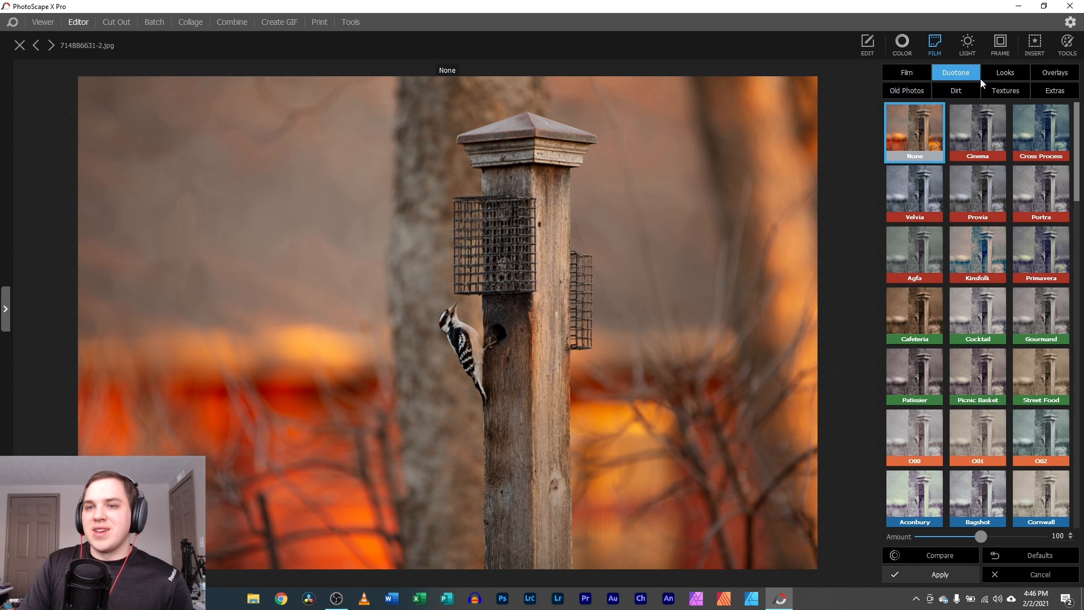
left_click(1014, 76)
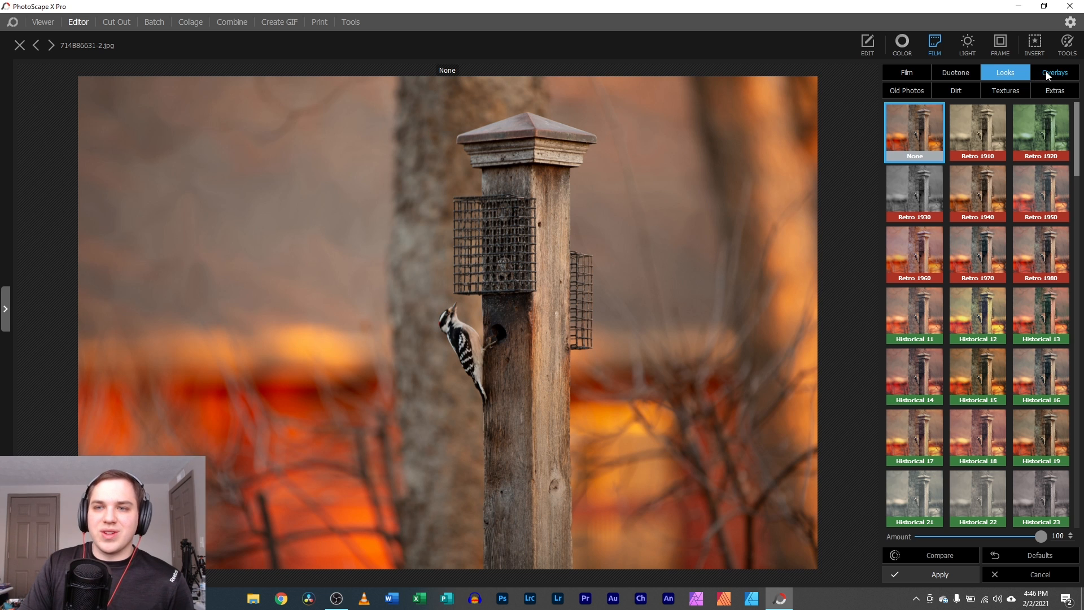
left_click(1052, 73)
left_click(977, 127)
left_click(991, 181)
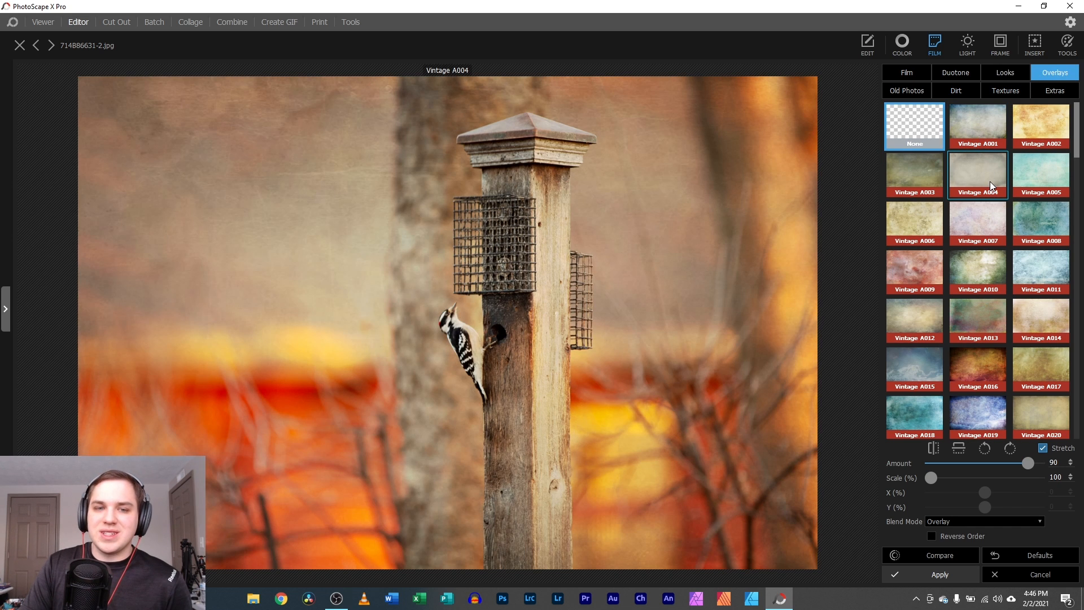
left_click(963, 224)
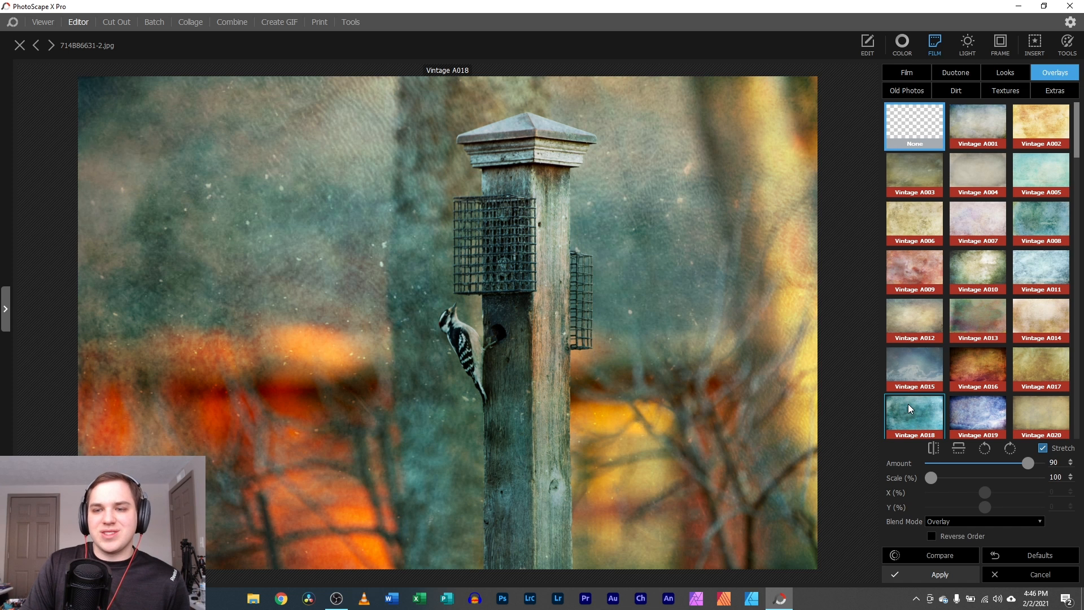
left_click(908, 404)
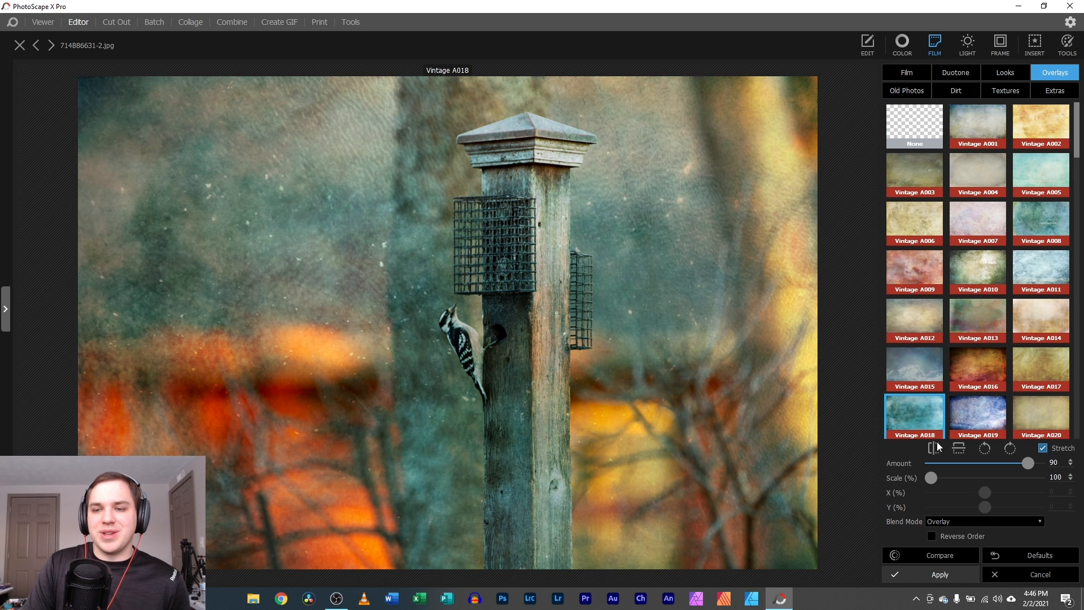
mouse_move(1028, 463)
left_mouse_down()
mouse_move(933, 468)
mouse_move(1039, 463)
left_mouse_up()
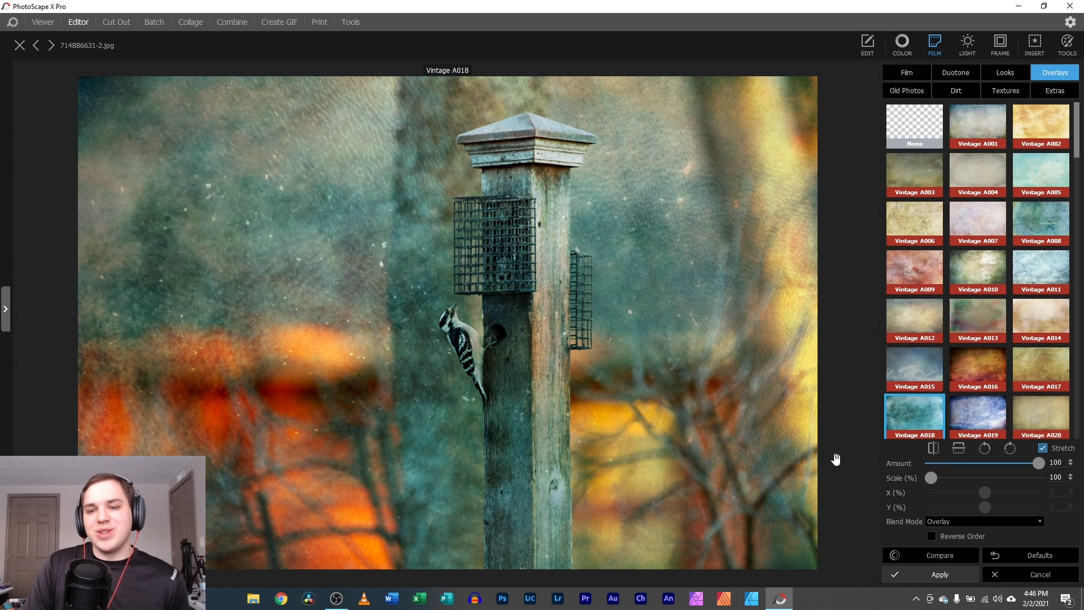
- Try Hard Light and Color Burn, settle on Linear Dodge (Add), and fade the overlay to 16
left_click(944, 523)
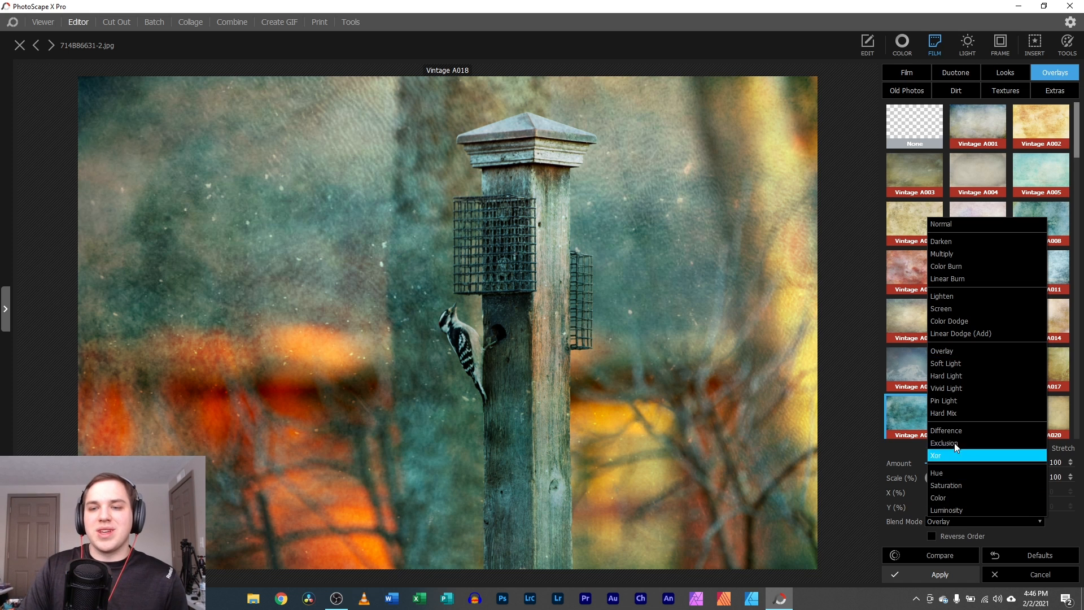
left_click(992, 373)
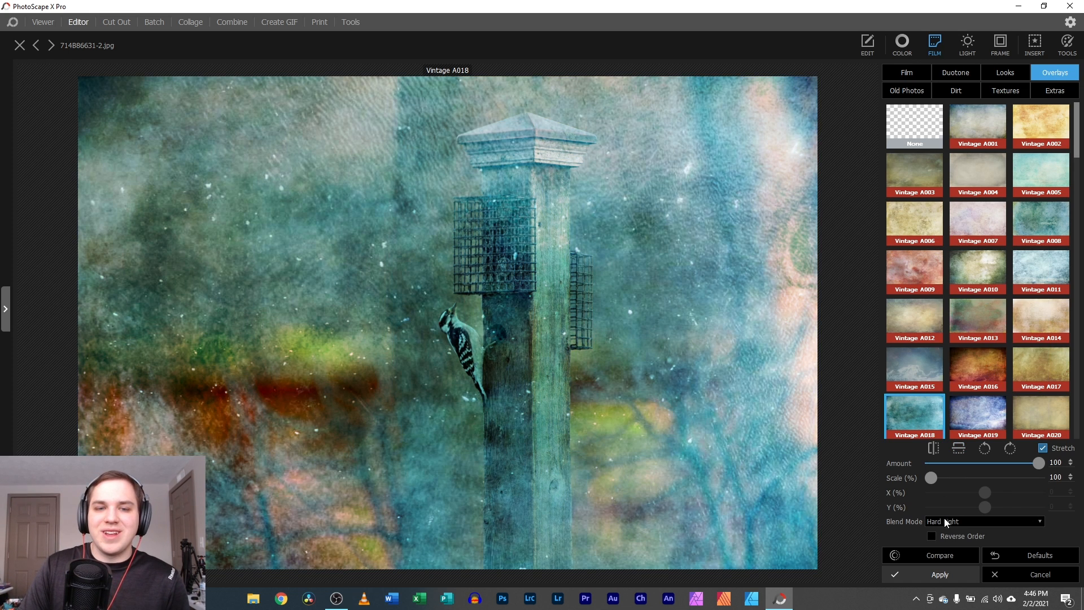
left_click(957, 523)
left_click(994, 271)
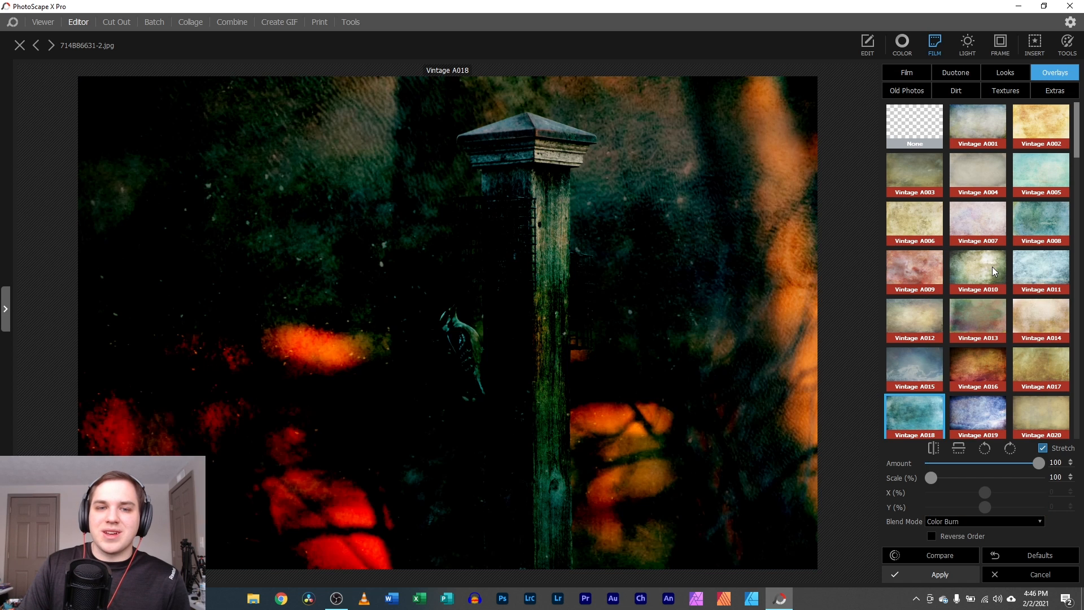
left_click(983, 521)
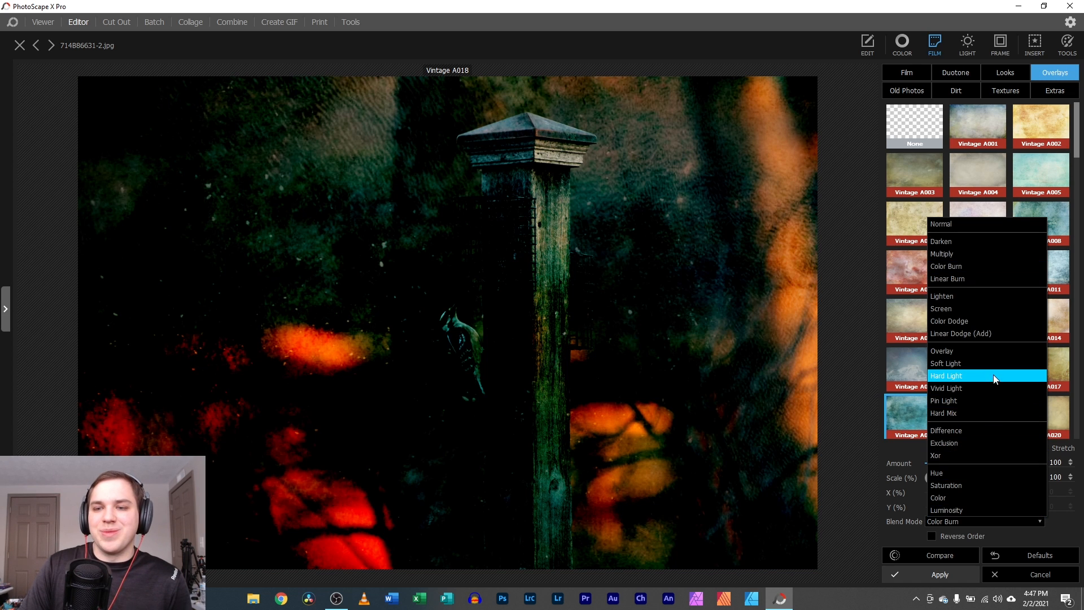
left_click(1008, 334)
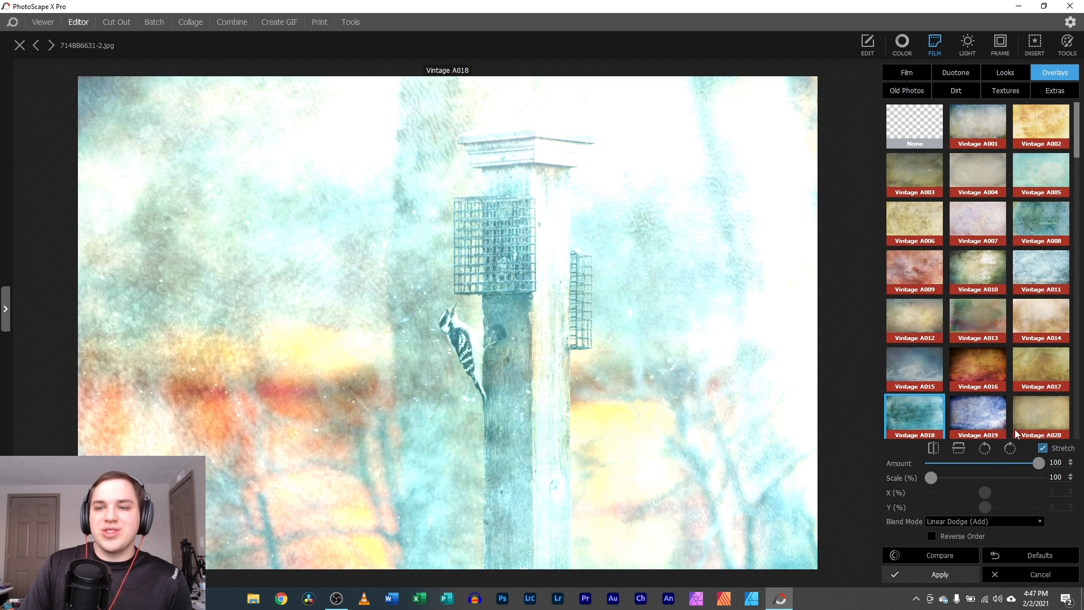
left_click_drag(1032, 462, 947, 462)
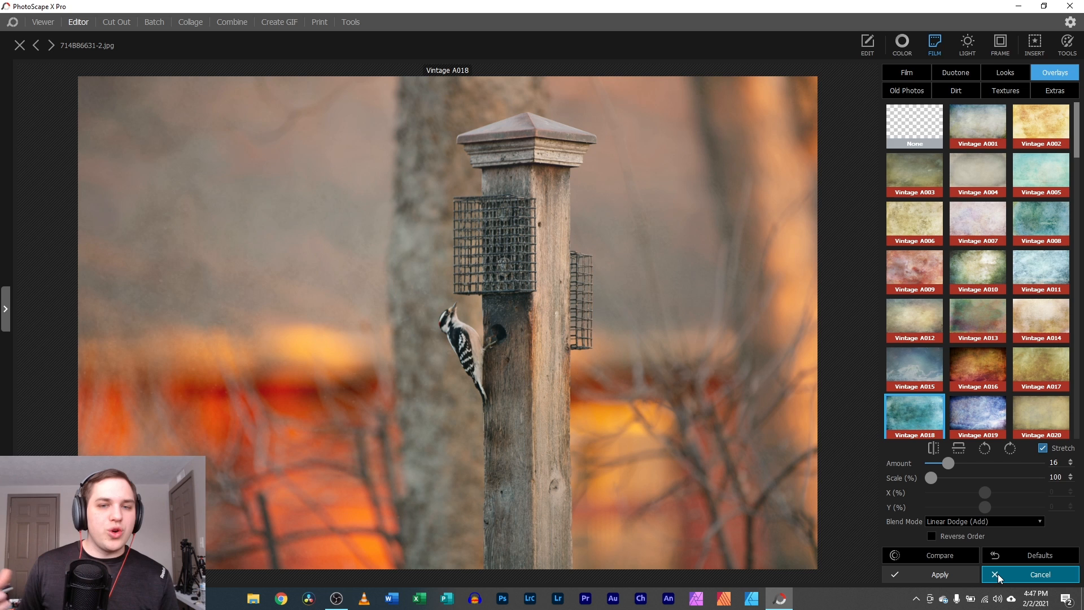
- Browse the Old Photos, Dirt, Textures and Extras overlays, trying an aged-photo texture, then show the Light filters
left_click(898, 89)
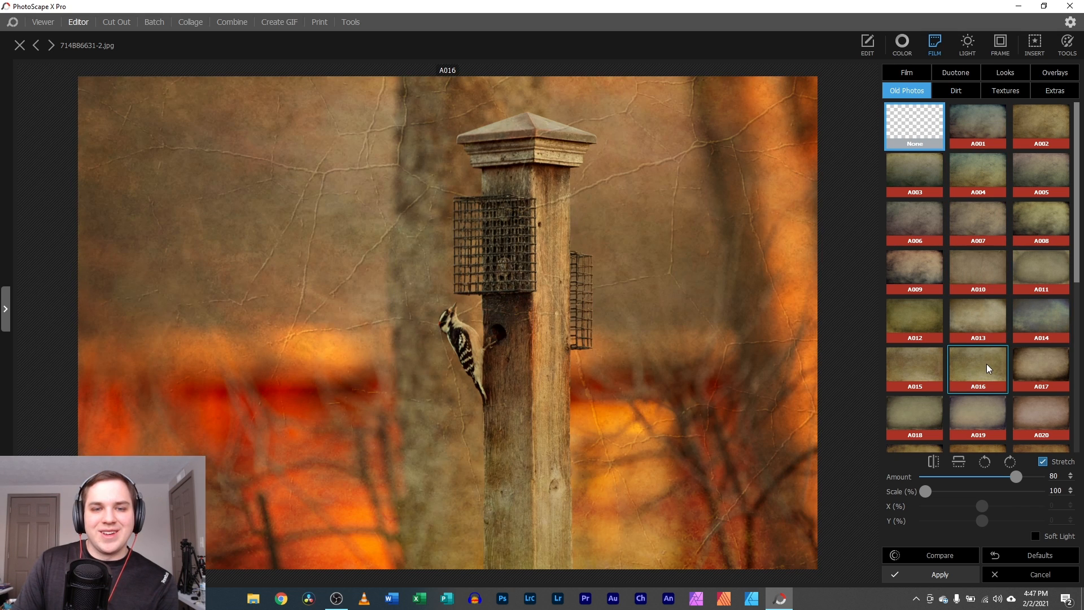
left_click(986, 369)
left_click(956, 92)
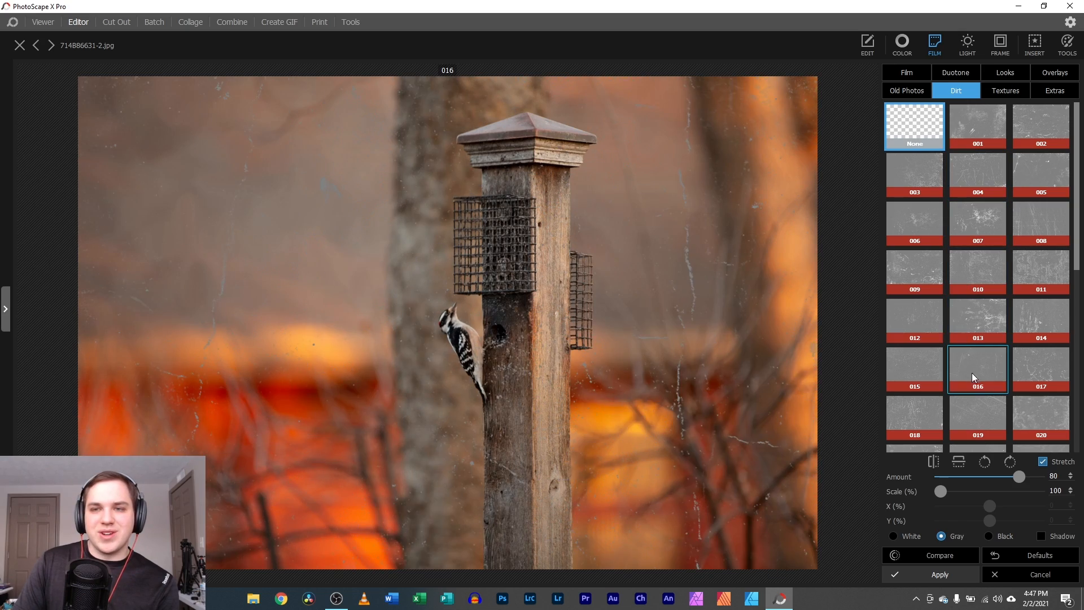
left_click(1006, 91)
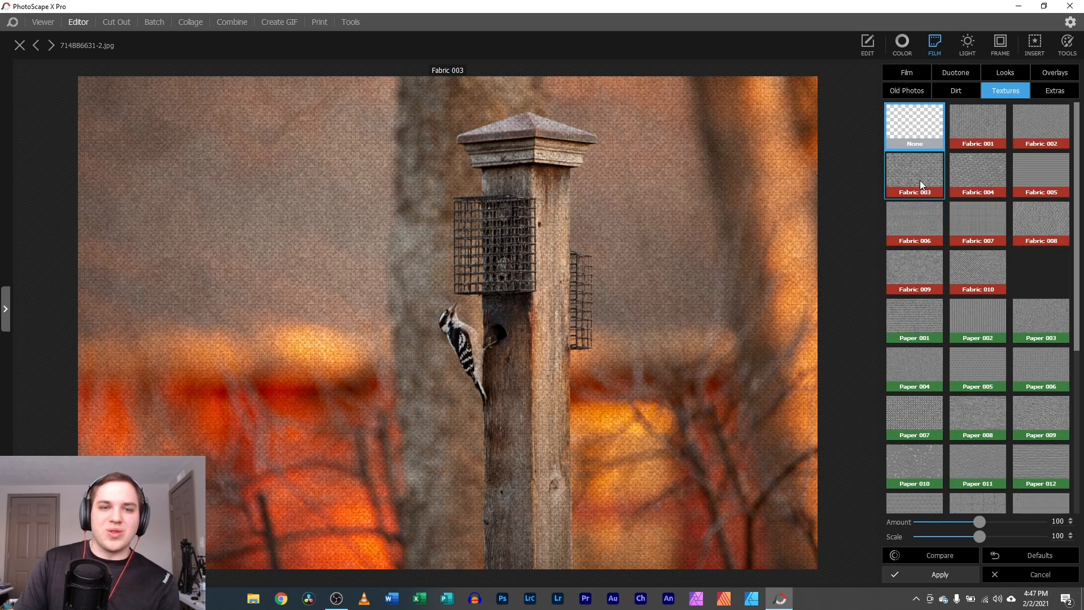
left_click(1052, 93)
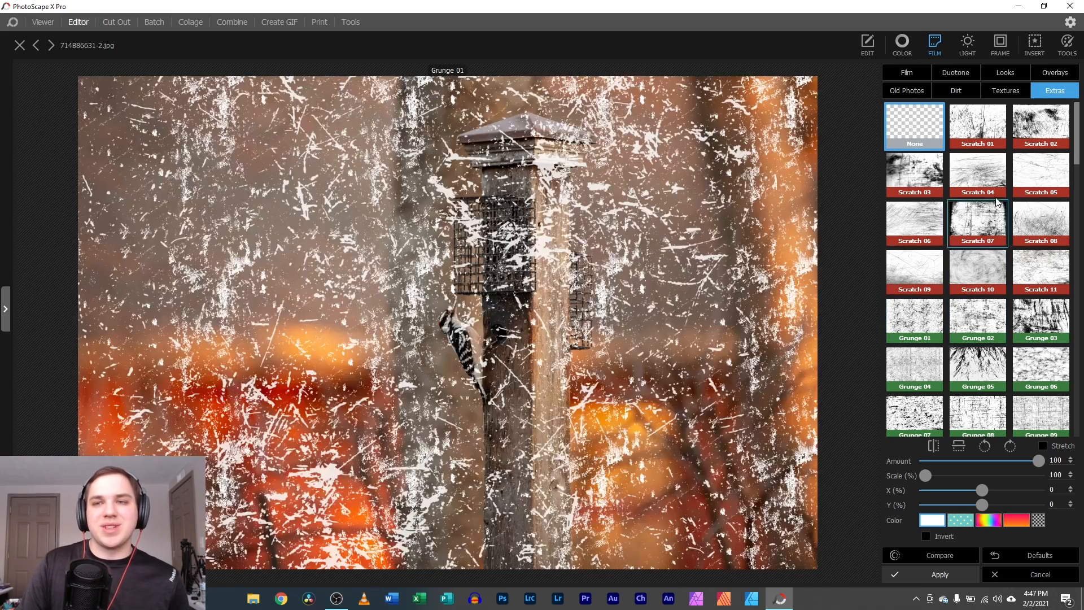
left_click(969, 50)
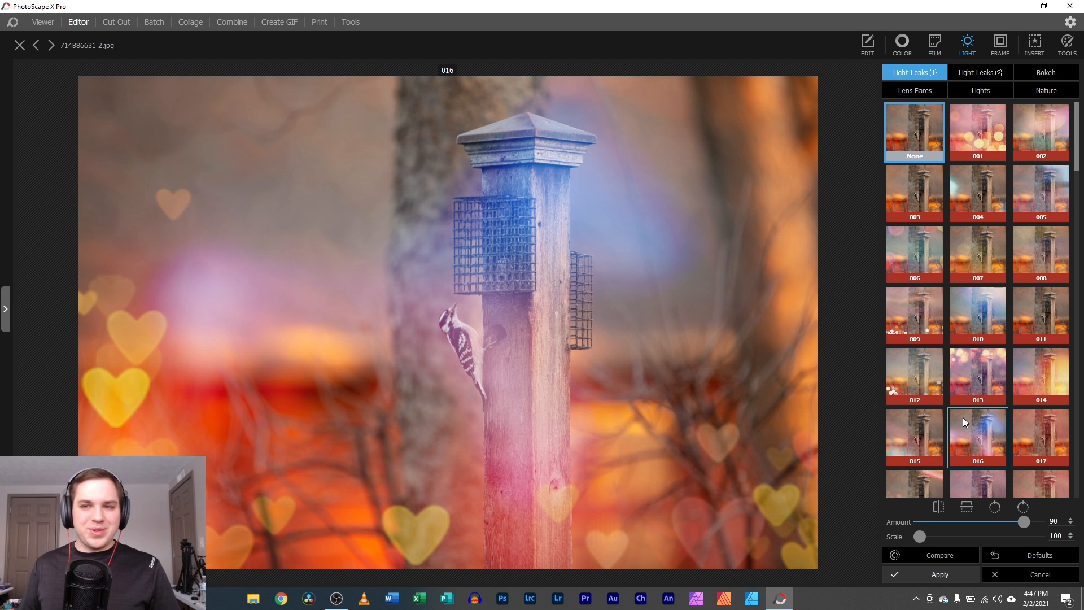
- Apply light leak 013 from Light Leaks (2), move its glow left, and tint it white
scroll(963, 418, "down", 2)
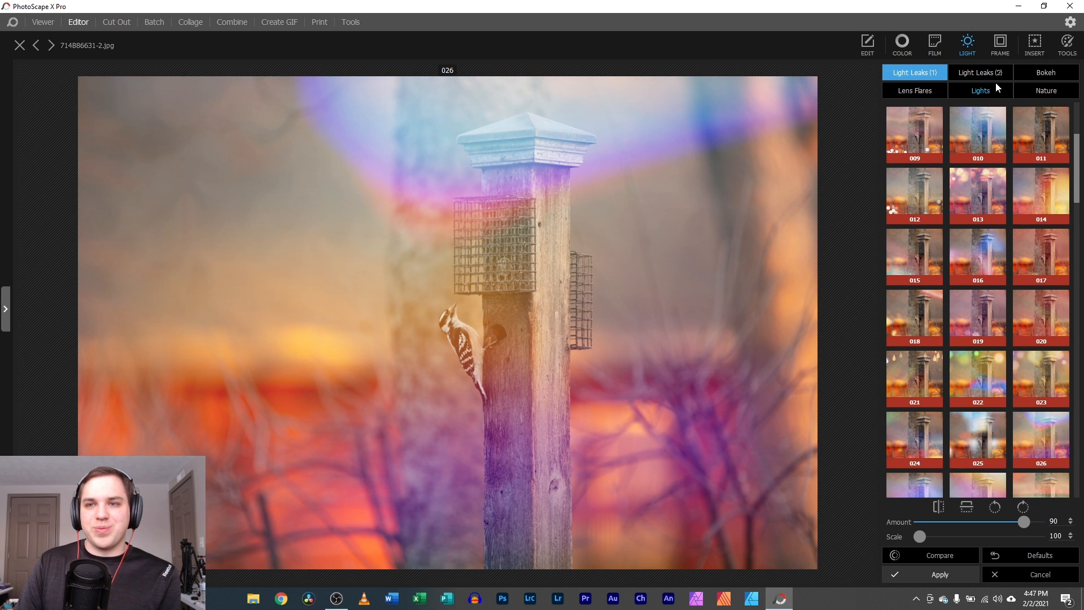
left_click(990, 78)
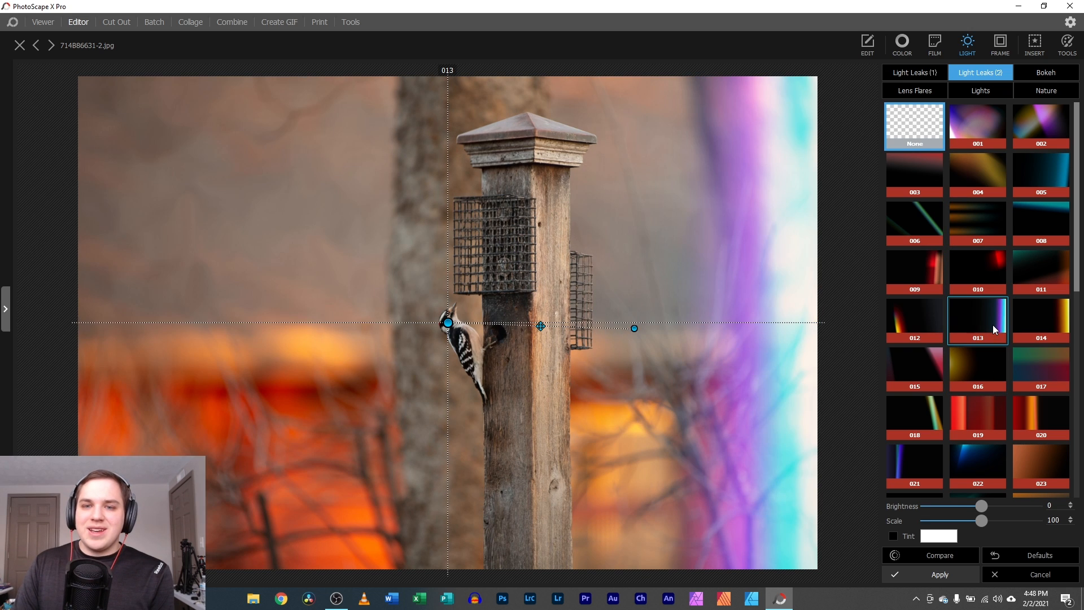
left_click(993, 324)
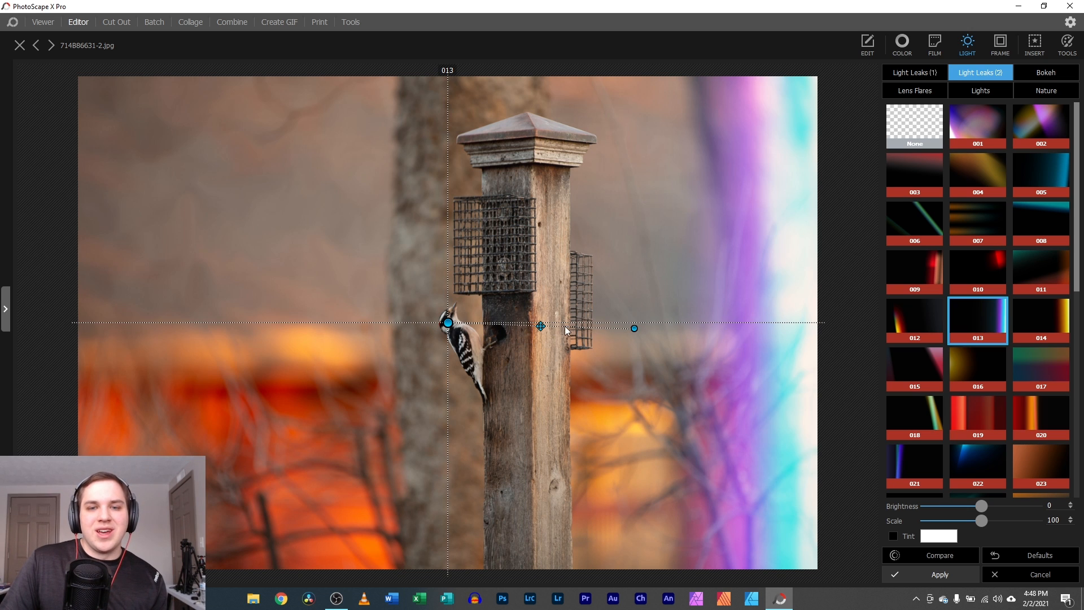
left_click_drag(632, 326, 470, 355)
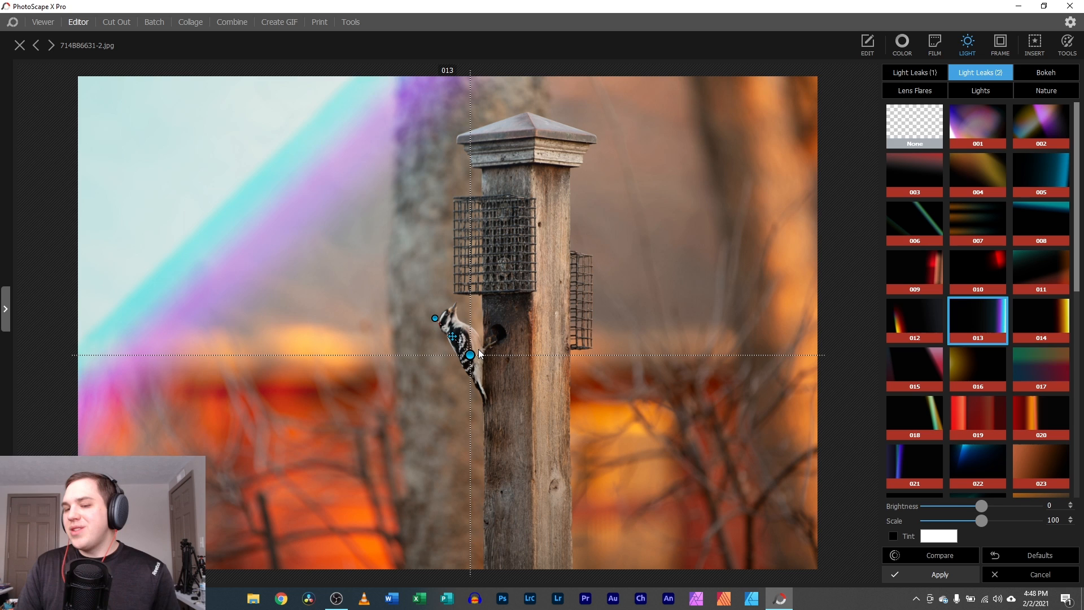
left_click(944, 535)
left_click(868, 340)
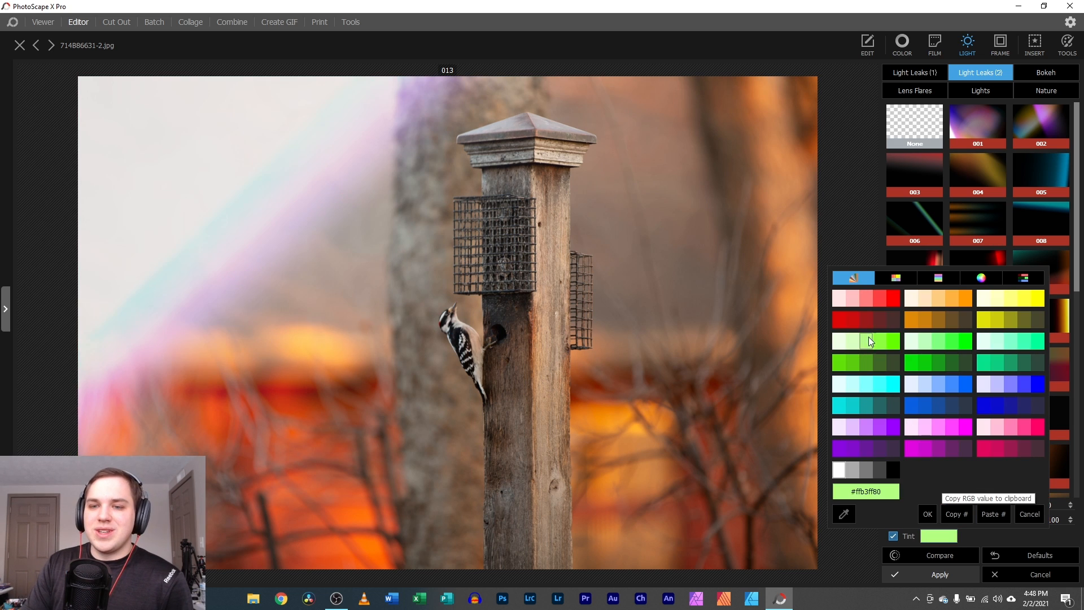
left_click(897, 342)
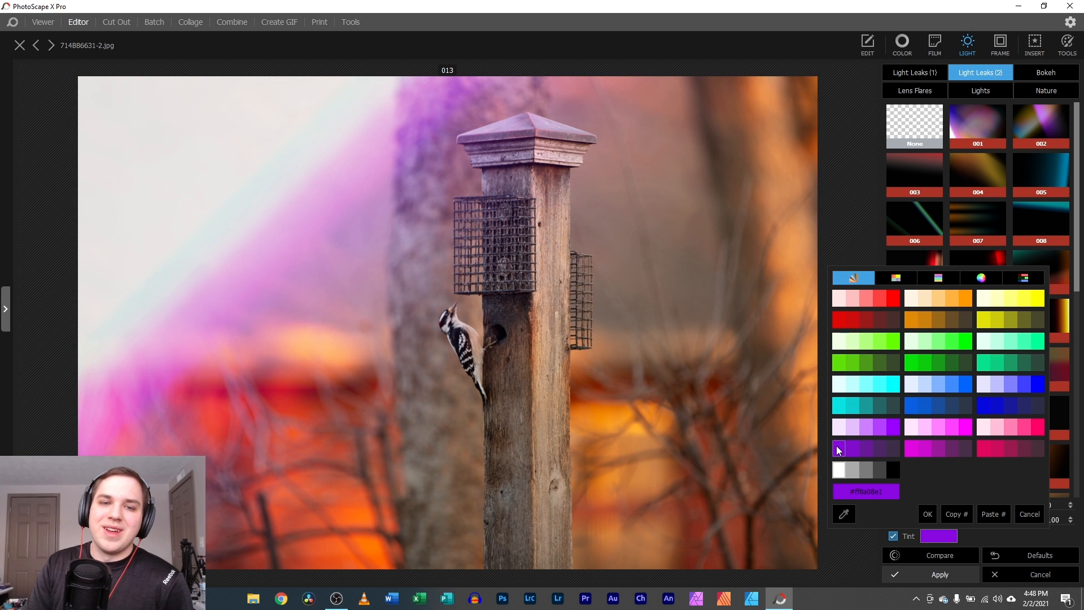
left_click(926, 513)
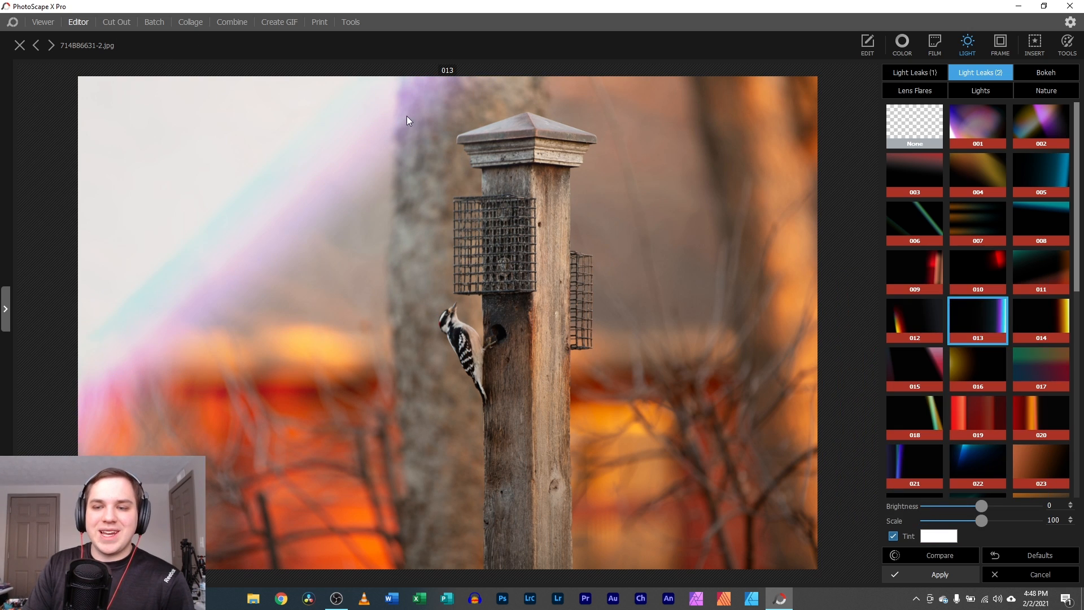
- Drop the light leak, preview a circle frame, then a thick rounded white border with shadow
left_click(1009, 574)
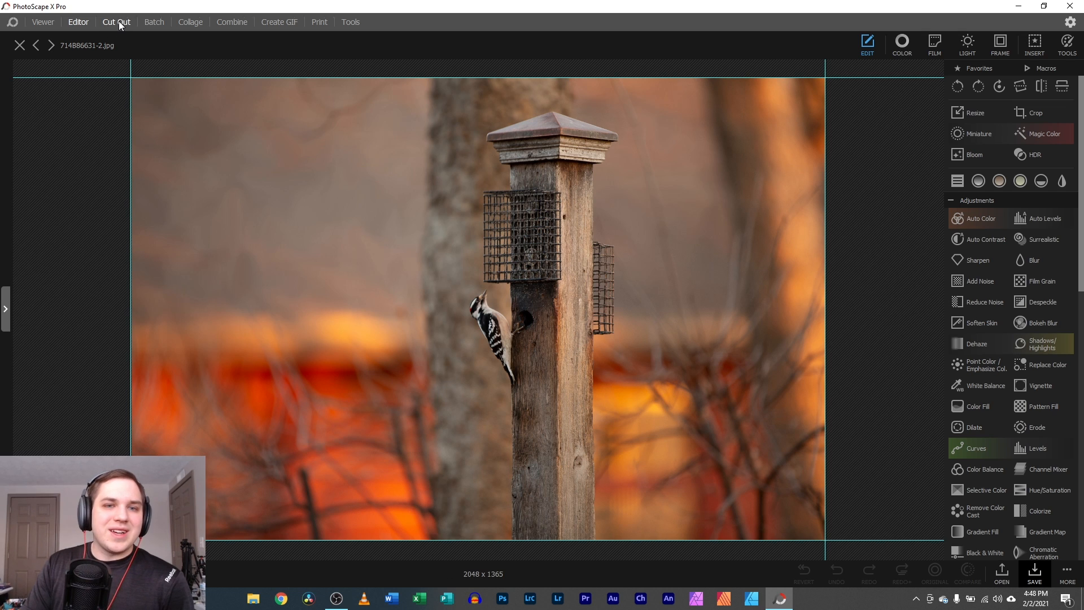
left_click(1001, 44)
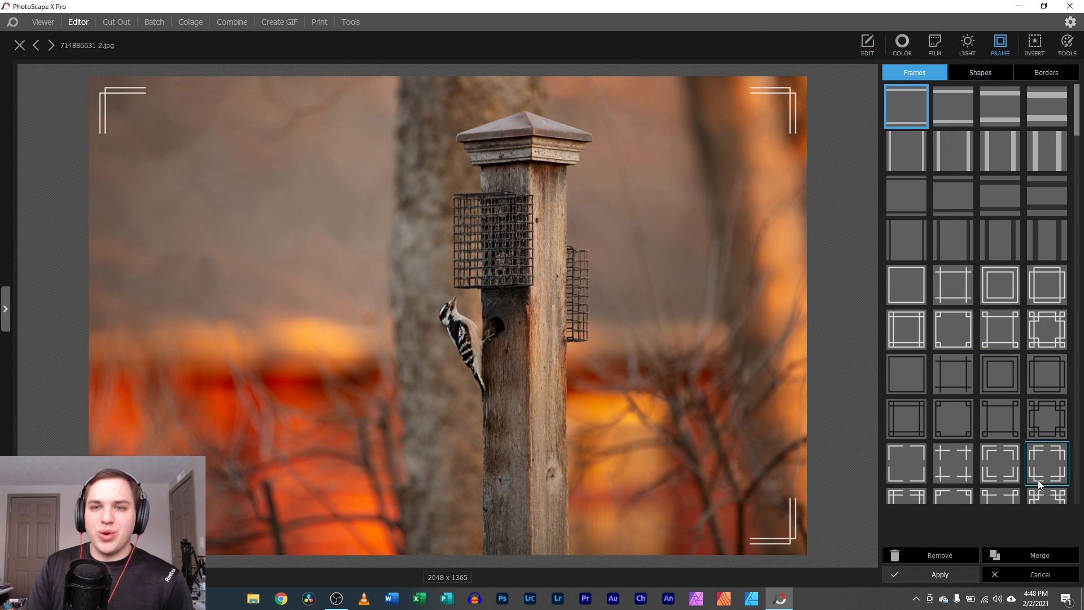
left_click(981, 73)
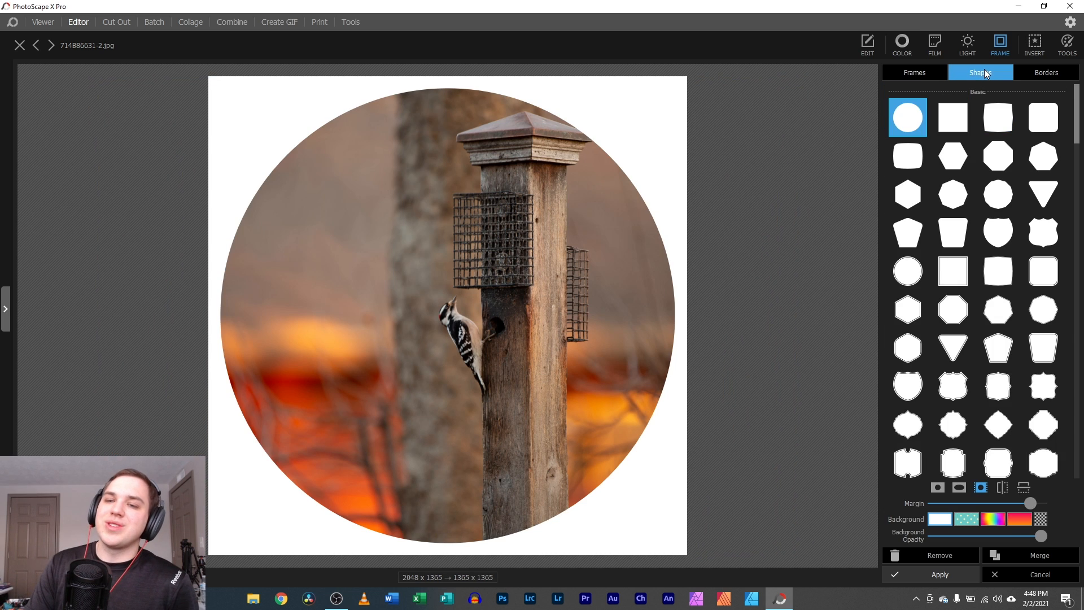
left_click(1039, 71)
left_click(944, 145)
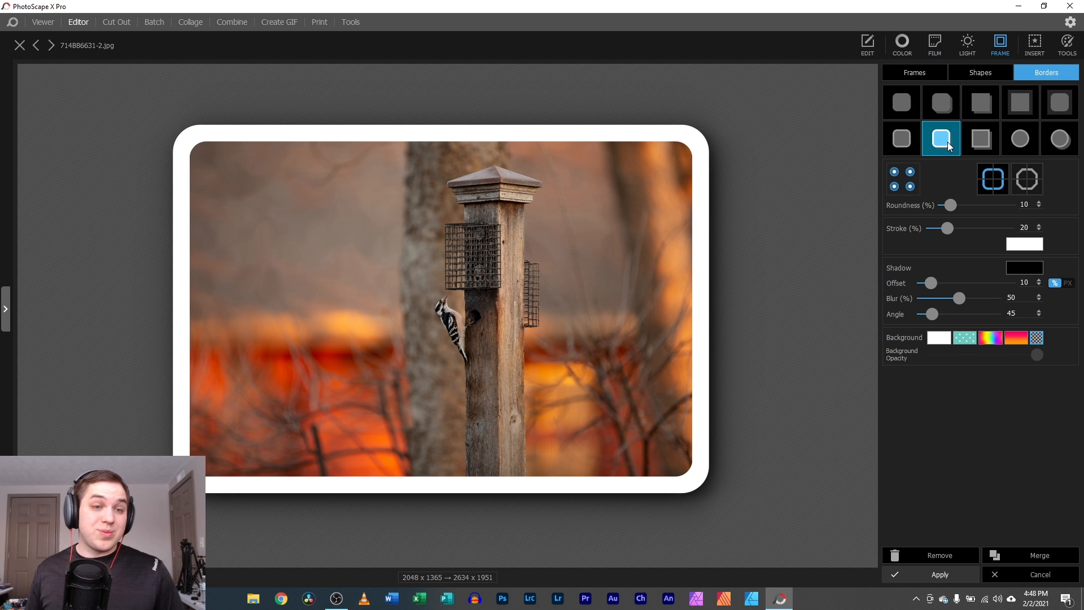
left_click(44, 24)
- View Edit Portraits full-size from the PSX Temps favourite folder, then return to the Editor
scroll(508, 274, "down", 5)
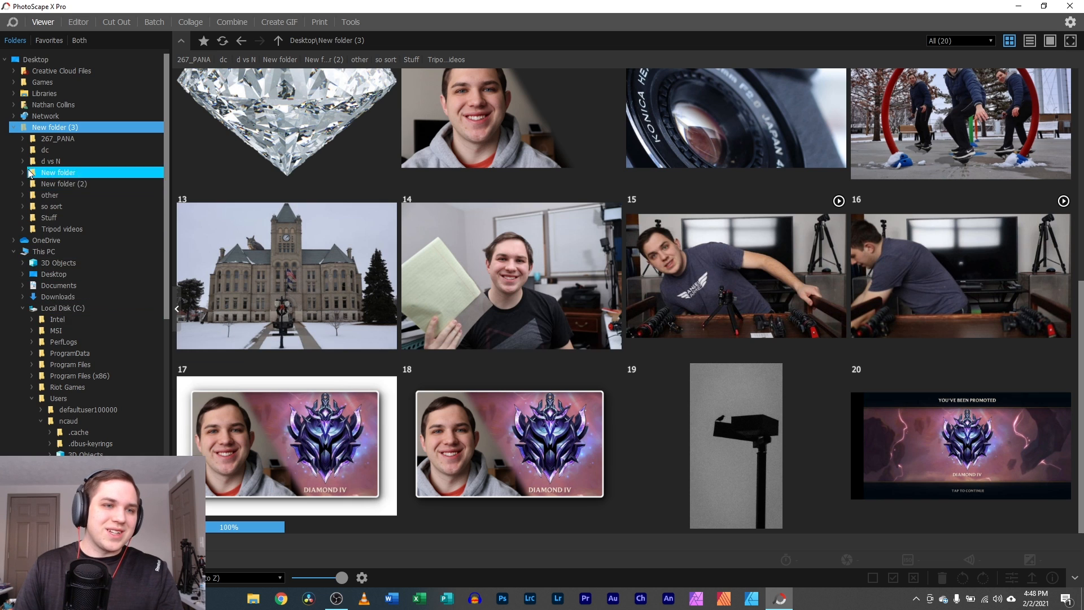
left_click(49, 41)
left_click(31, 140)
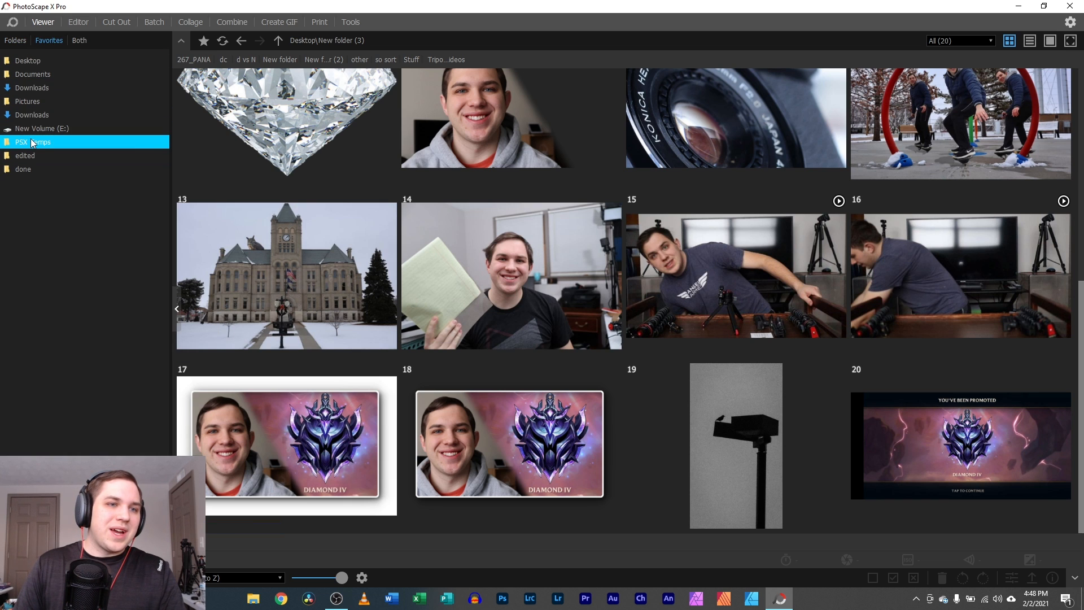
scroll(516, 233, "down", 10)
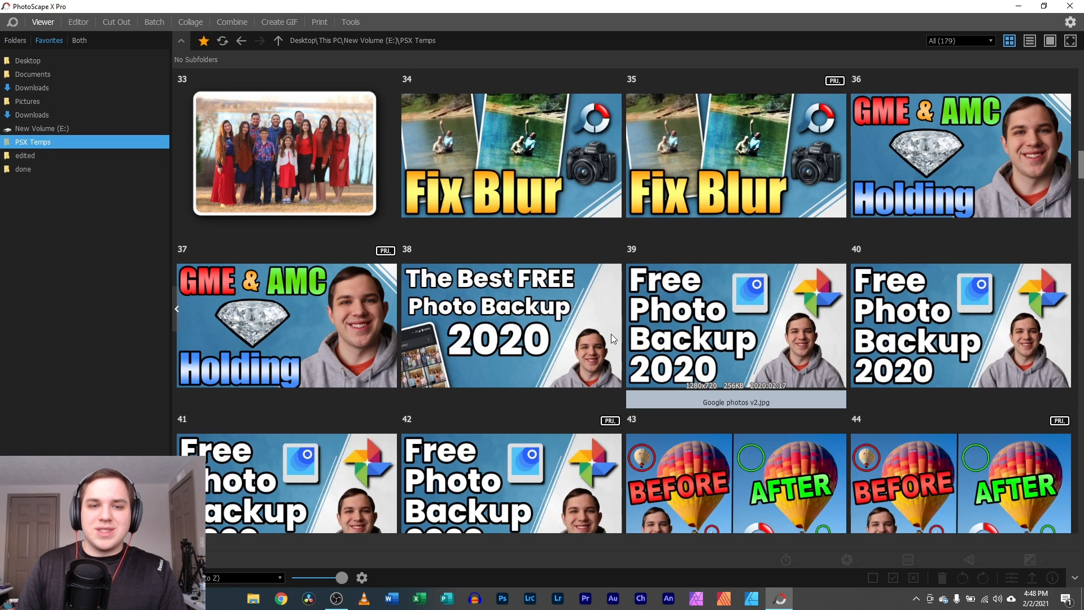
scroll(612, 337, "down", 6)
scroll(454, 343, "up", 3)
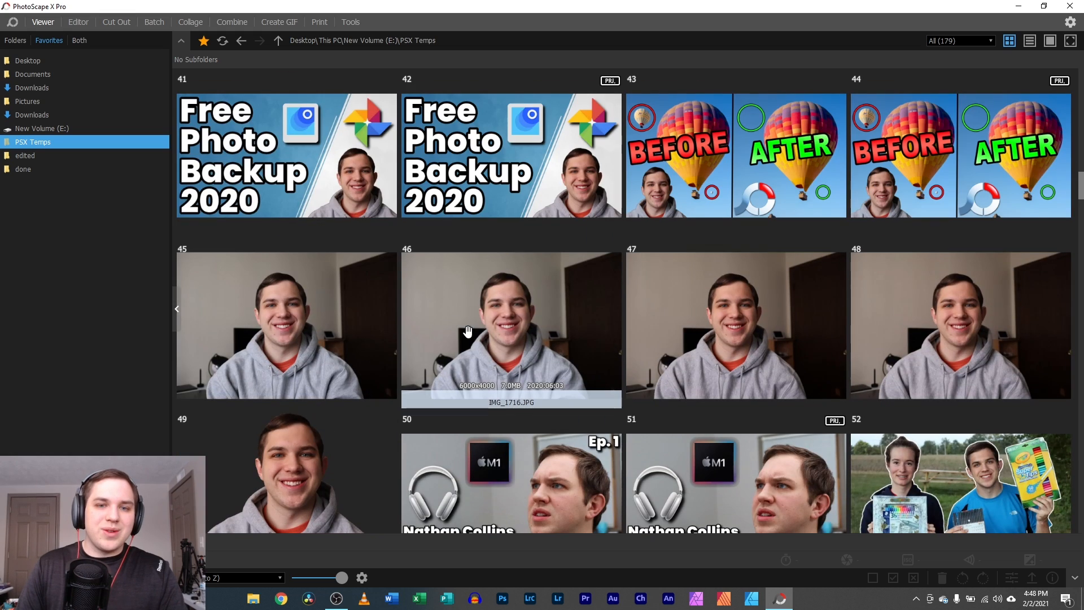
scroll(491, 327, "up", 3)
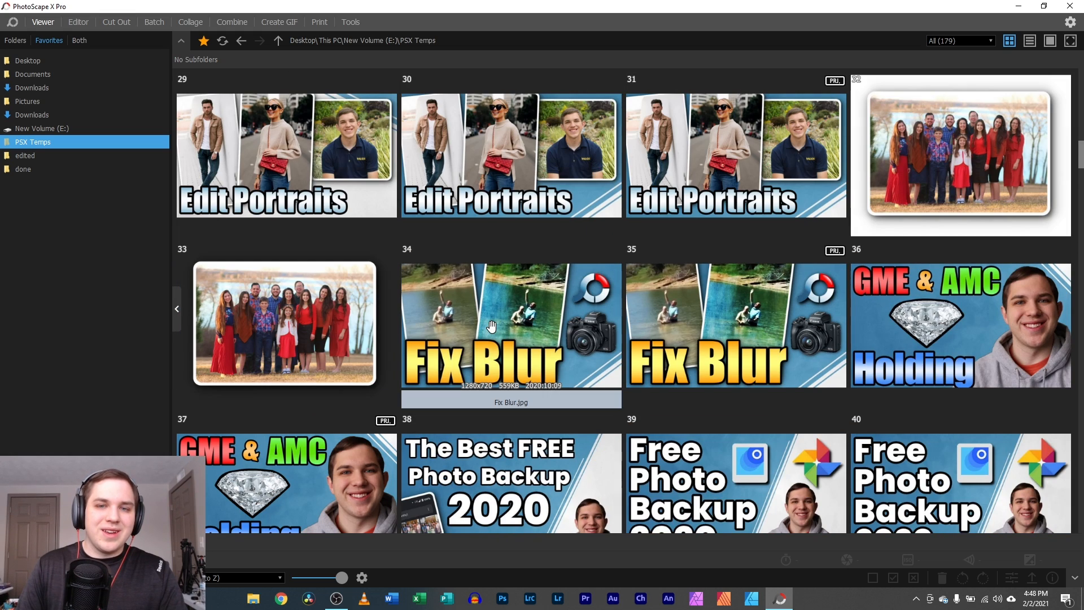
double_click(519, 181)
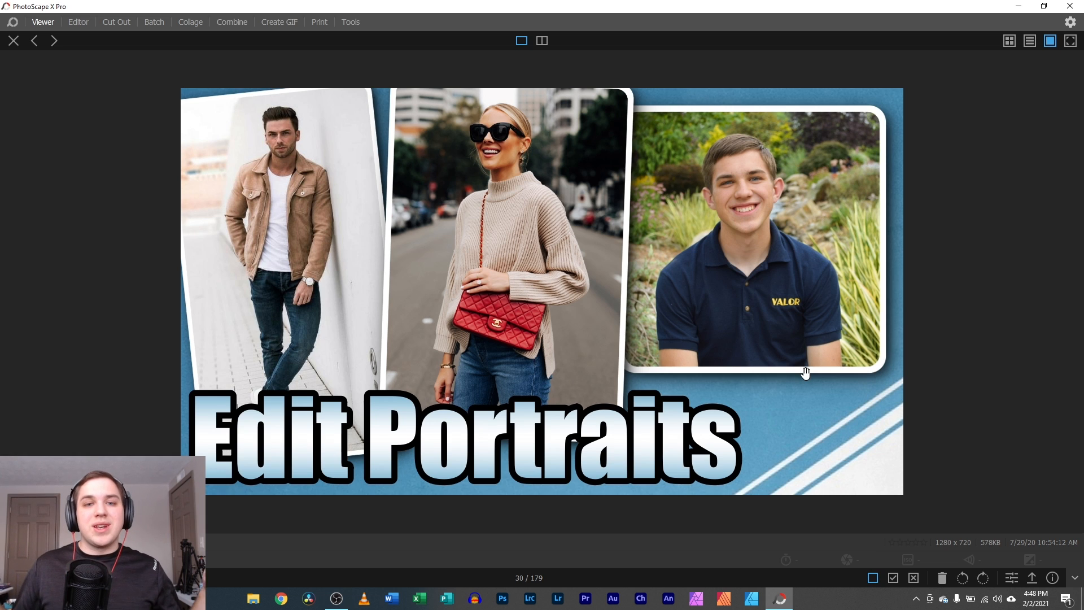
left_click(72, 23)
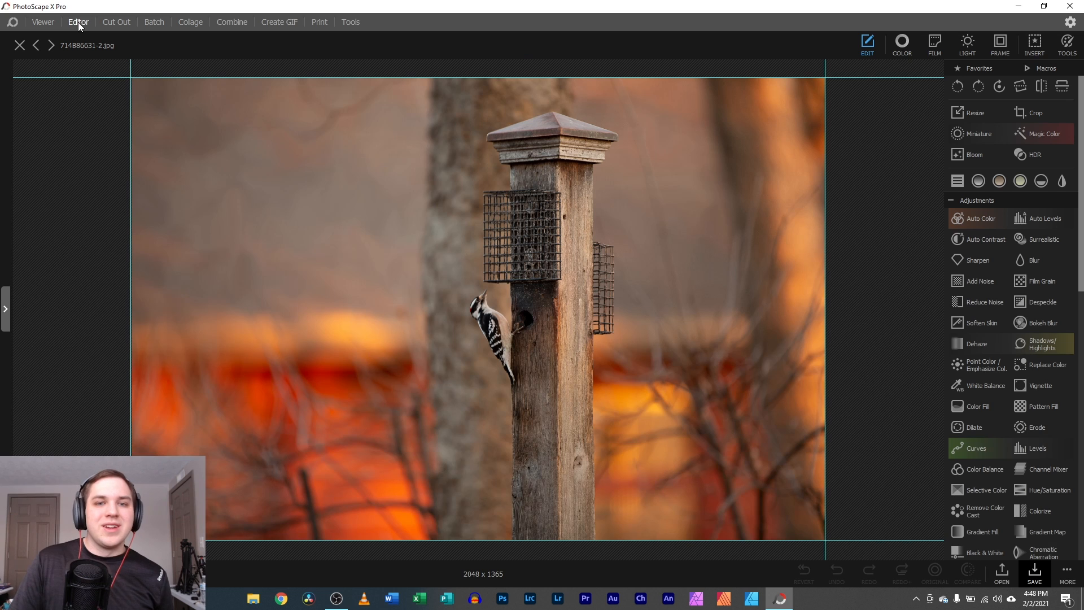
- Thin the rounded white border's stroke to 11 and try polka-dot, white and transparent backgrounds
left_click(999, 45)
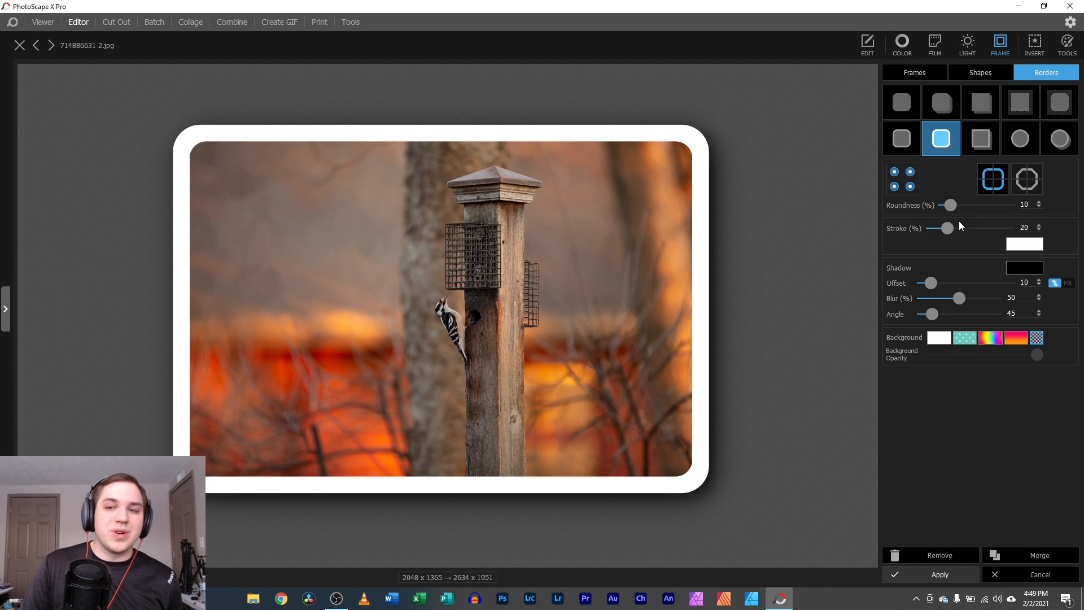
mouse_move(951, 231)
left_mouse_down()
mouse_move(994, 230)
mouse_move(943, 233)
left_mouse_up()
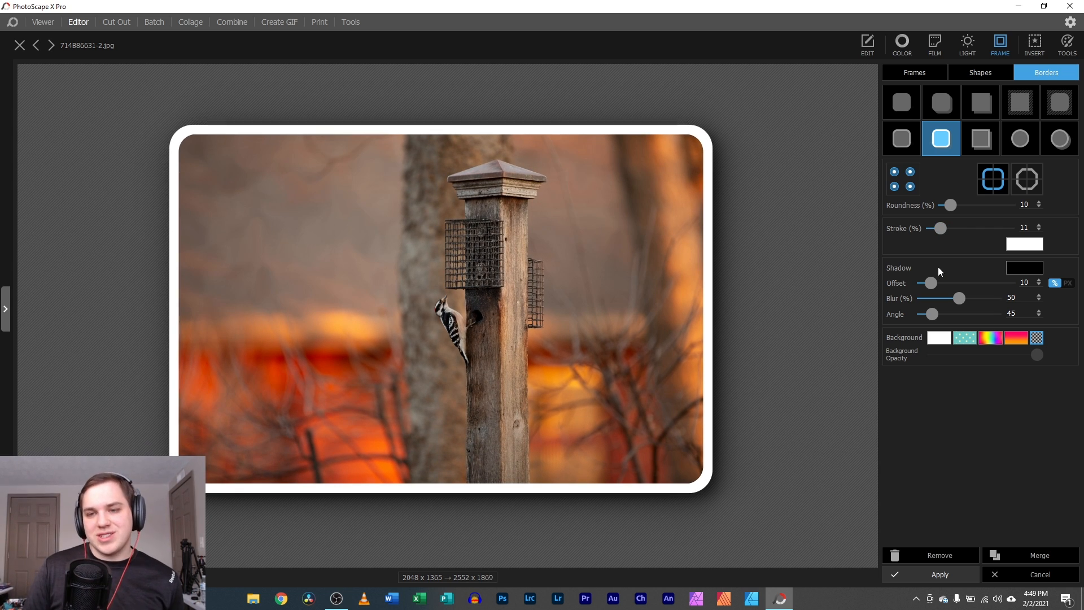
left_click(965, 338)
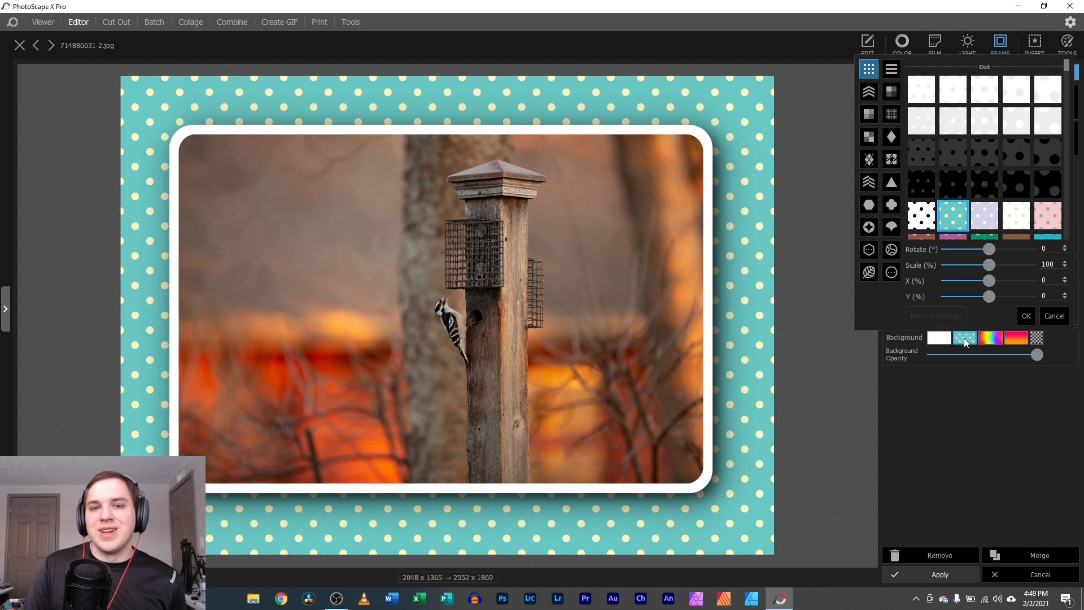
left_click(1054, 315)
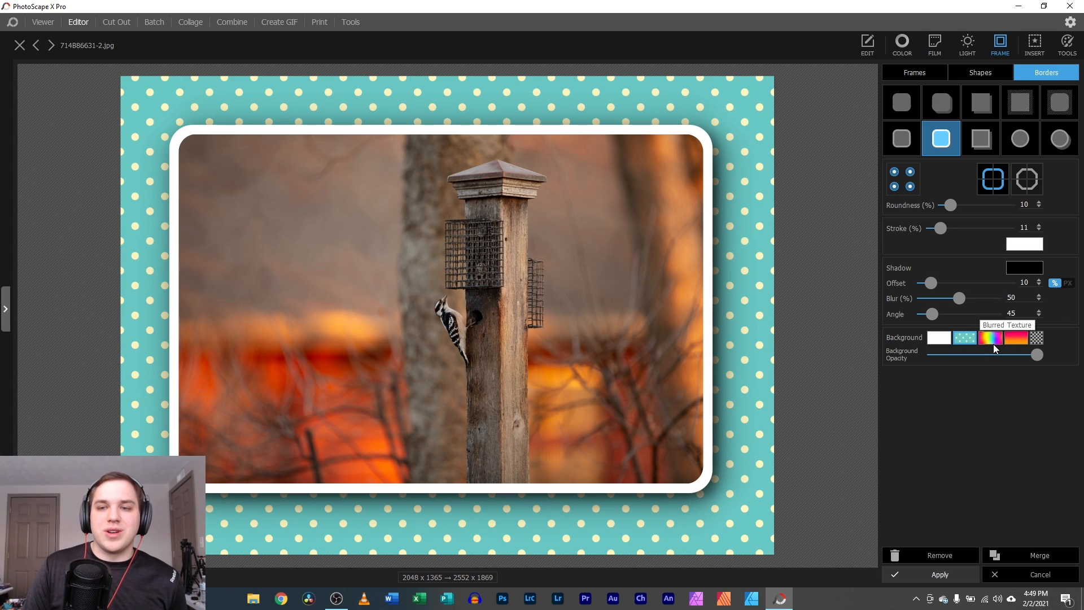
left_click(935, 338)
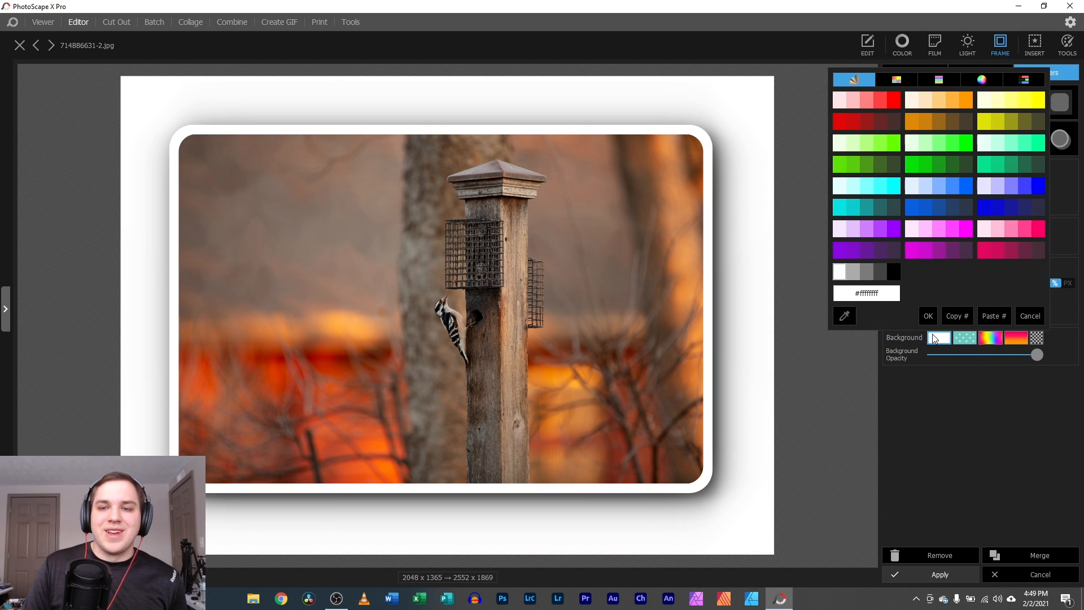
left_click(1032, 315)
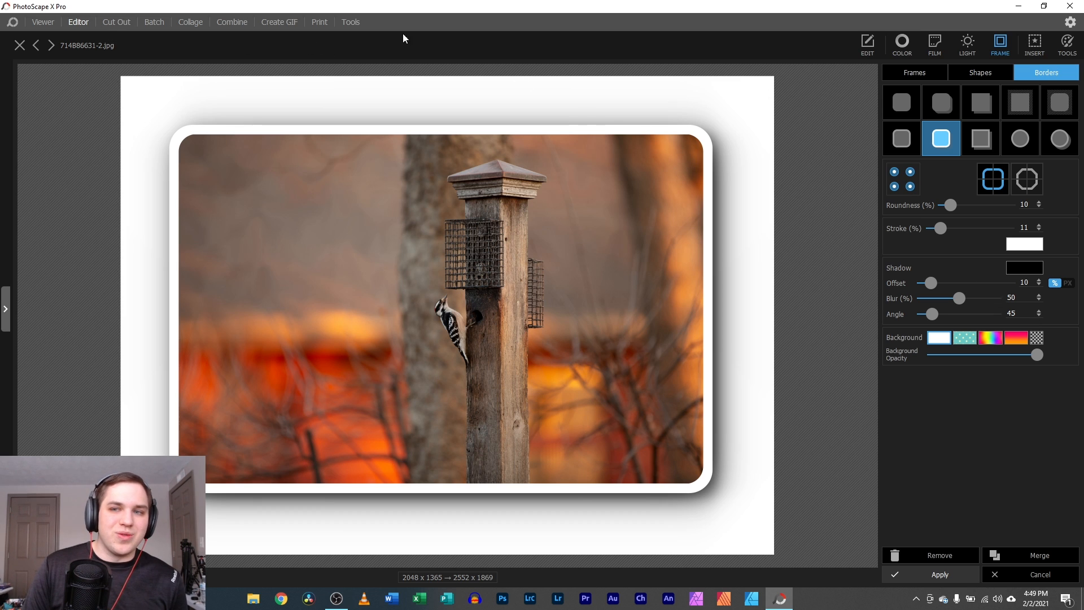
left_click(1037, 337)
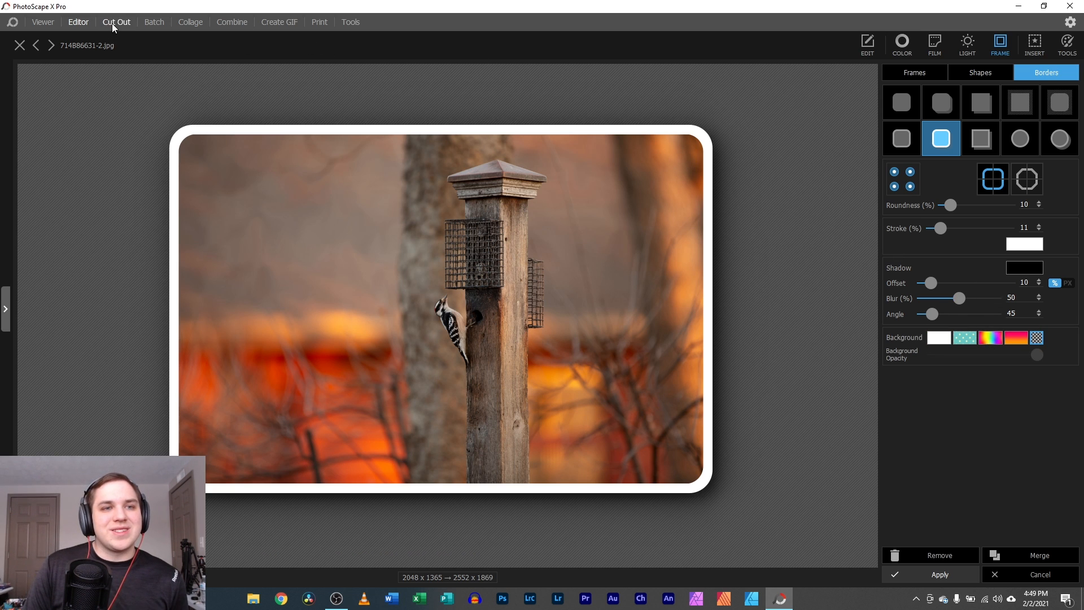
- Insert the IMG_2532 camera photo from New folder (3), placed top-left at about 58% size
left_click(1040, 44)
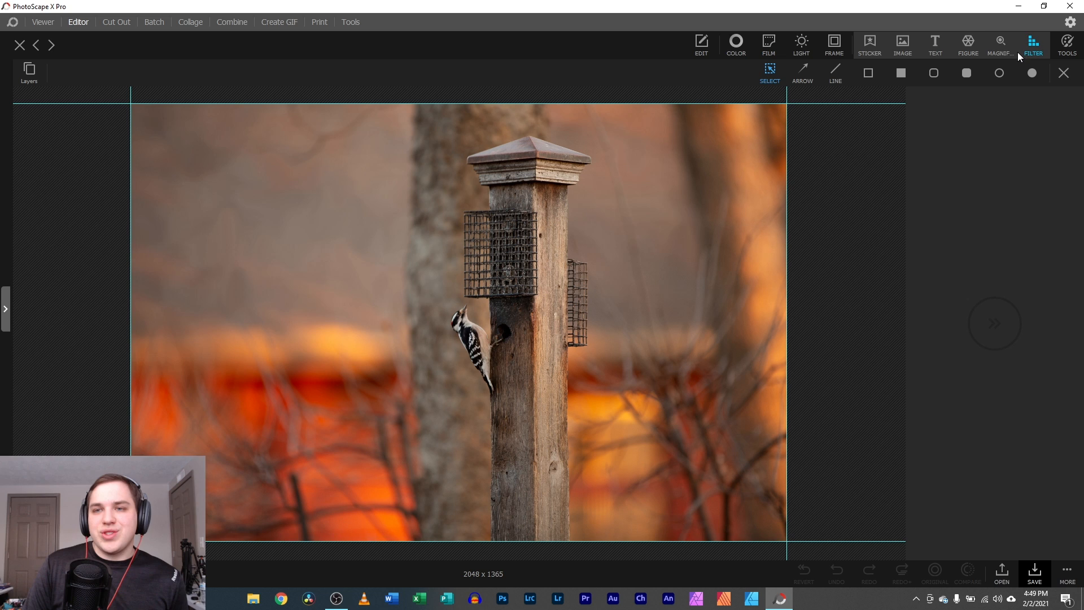
left_click(902, 47)
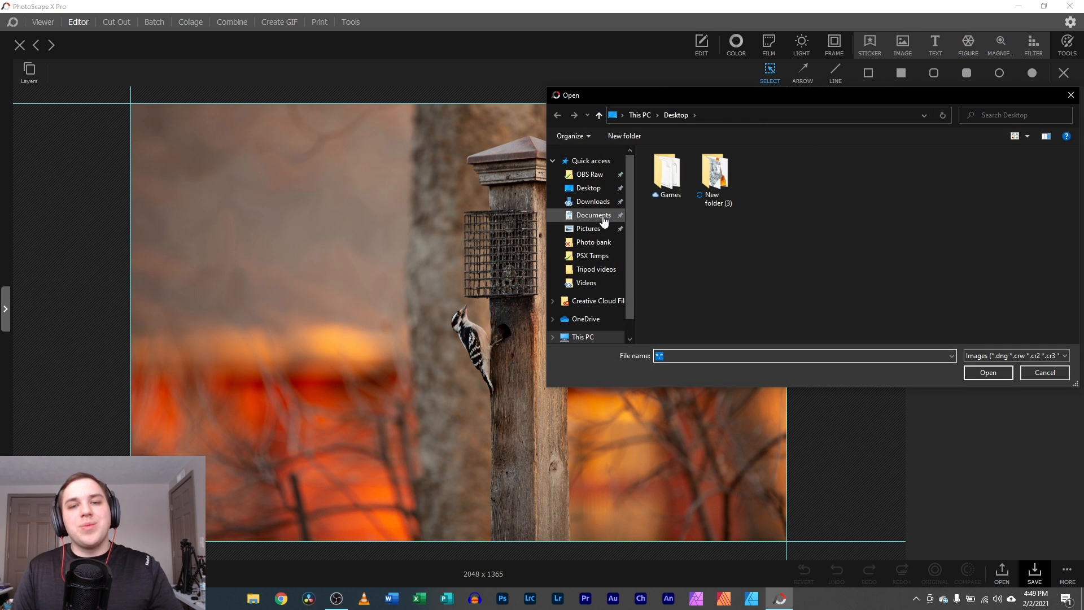
double_click(704, 173)
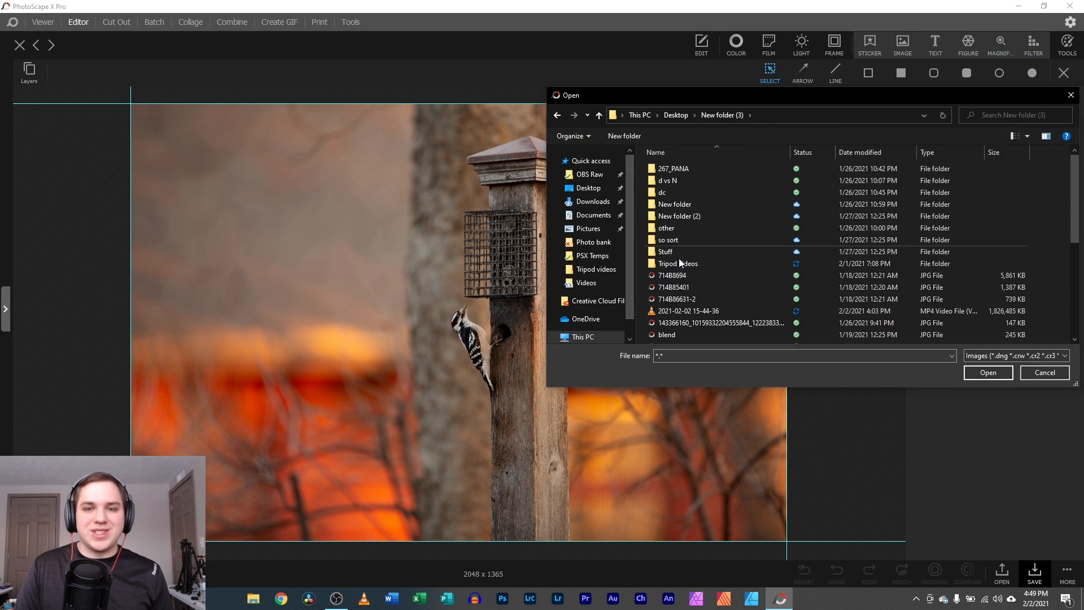
scroll(683, 276, "down", 2)
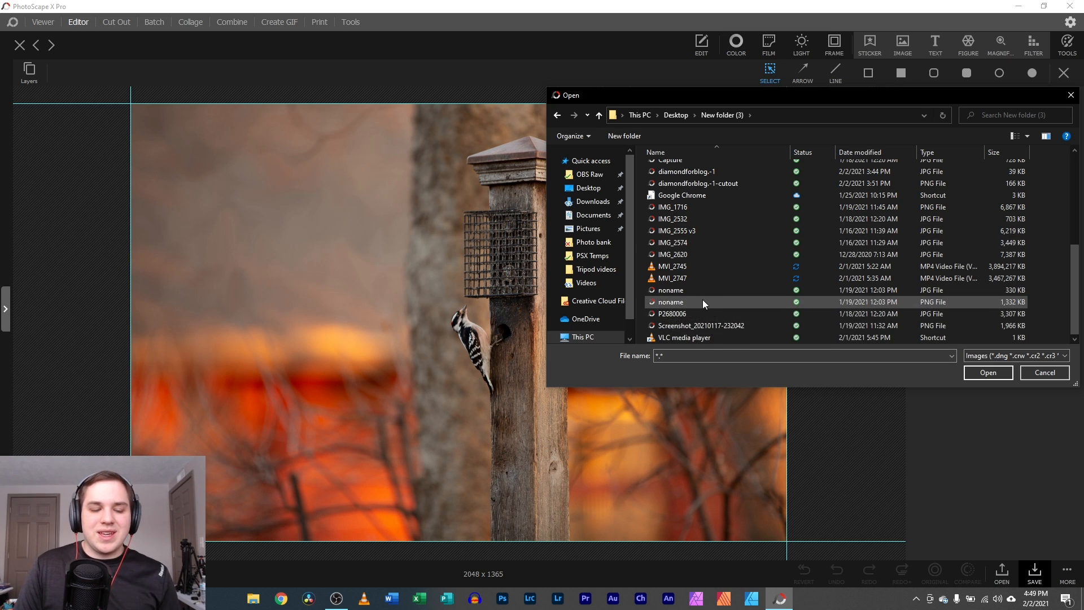
scroll(708, 274, "down", 1)
scroll(719, 246, "up", 5)
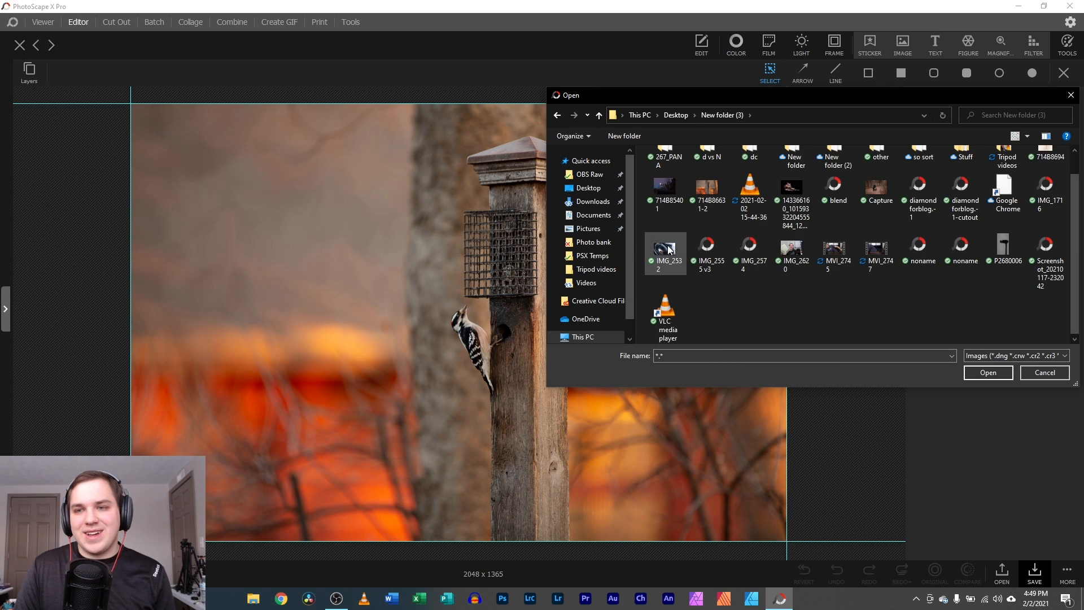
double_click(669, 249)
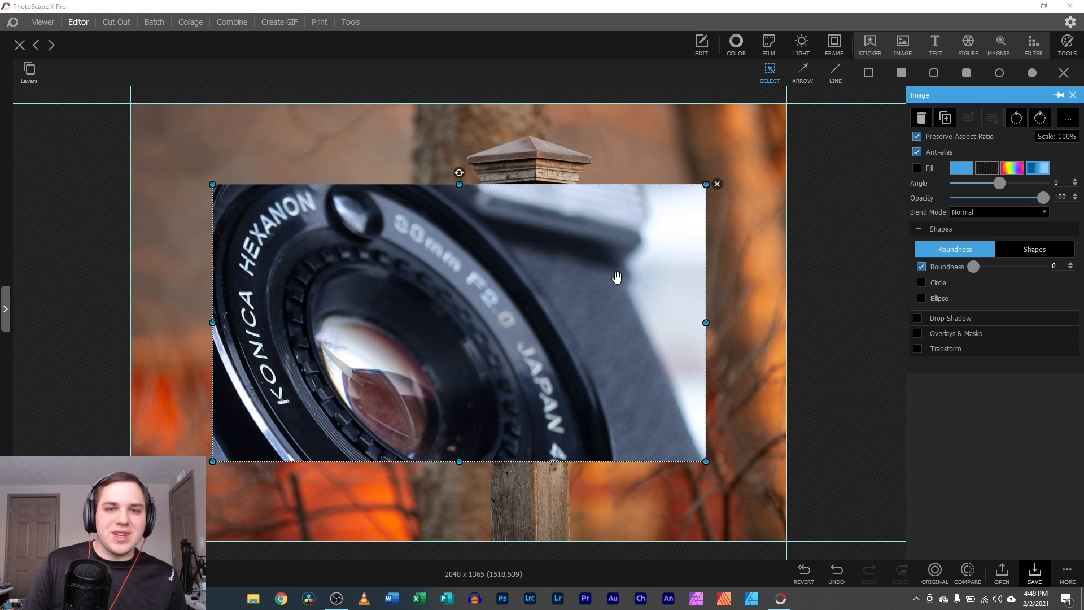
left_click_drag(703, 185, 427, 334)
left_click_drag(362, 383, 325, 305)
left_click_drag(310, 200, 306, 185)
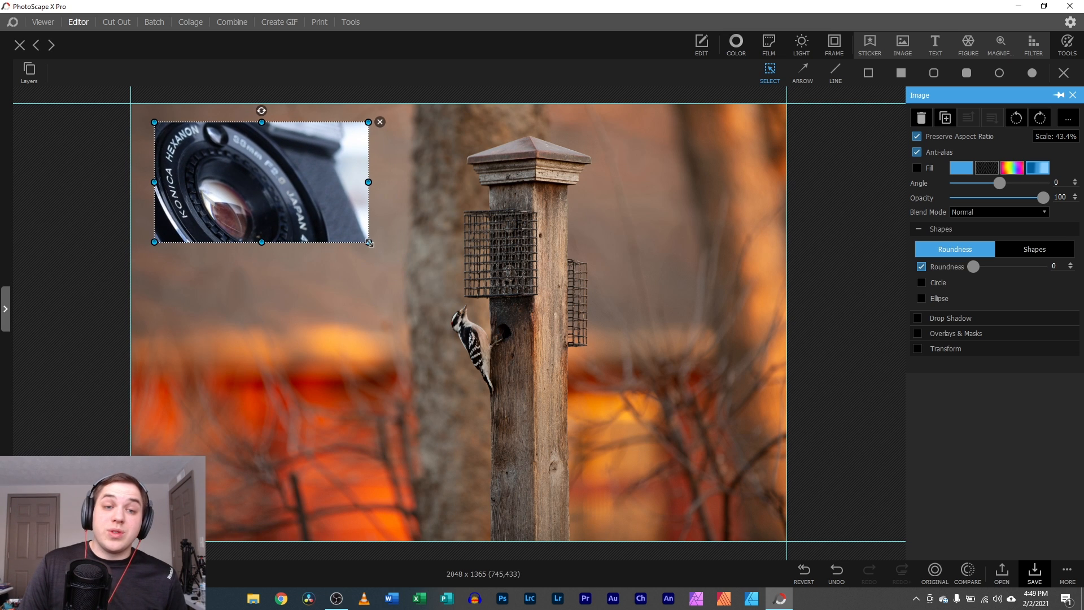
left_click_drag(367, 241, 434, 277)
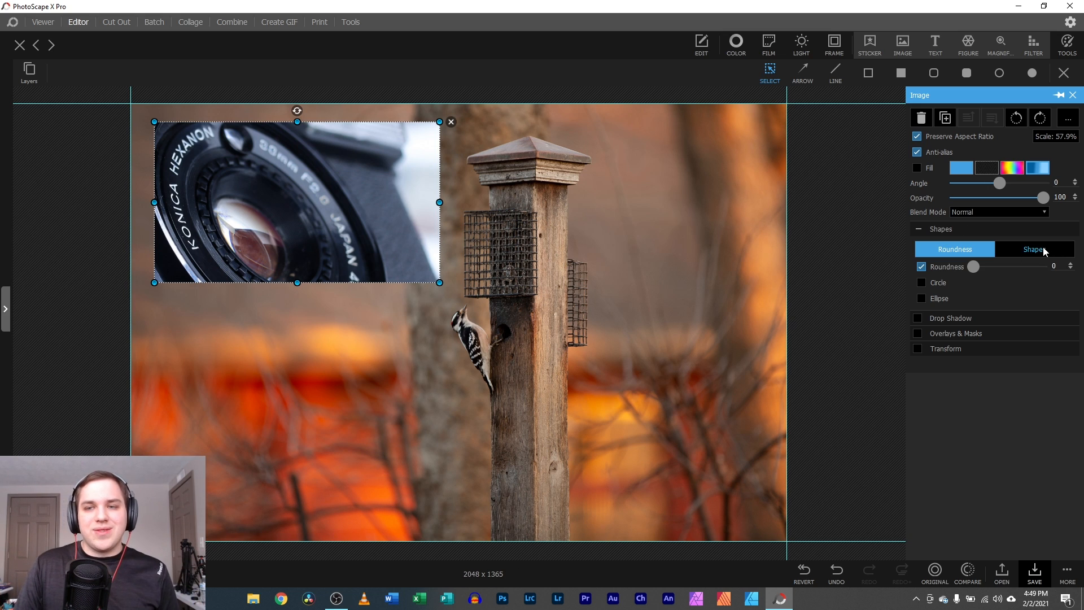
- Try square, hexagon, trapezoid and octagon masks with a shadow, then undo and delete the image
left_click(1012, 246)
left_click(971, 292)
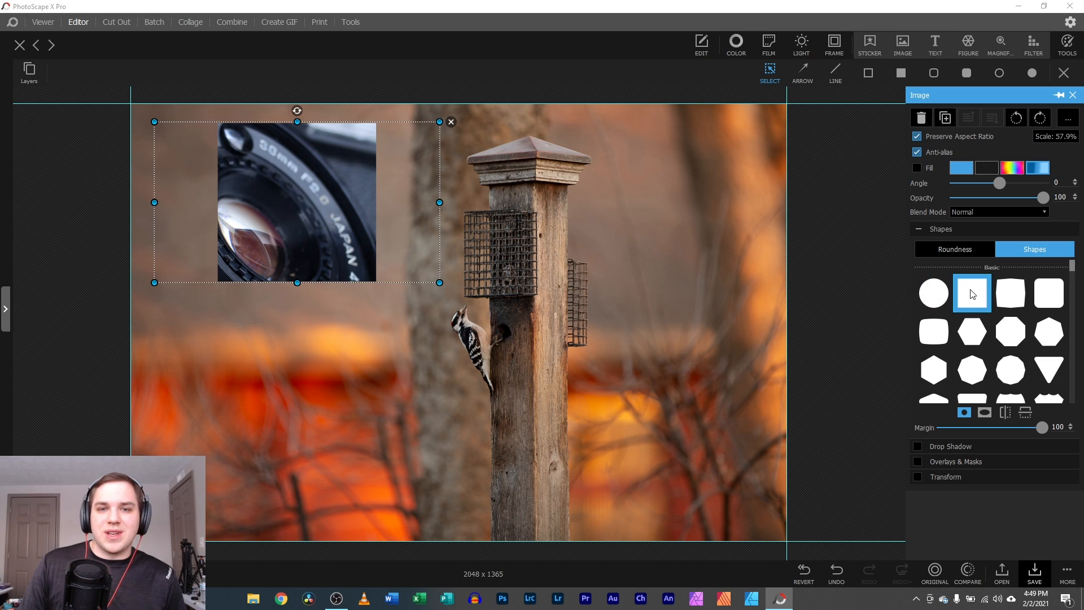
left_click(980, 341)
left_click(970, 395)
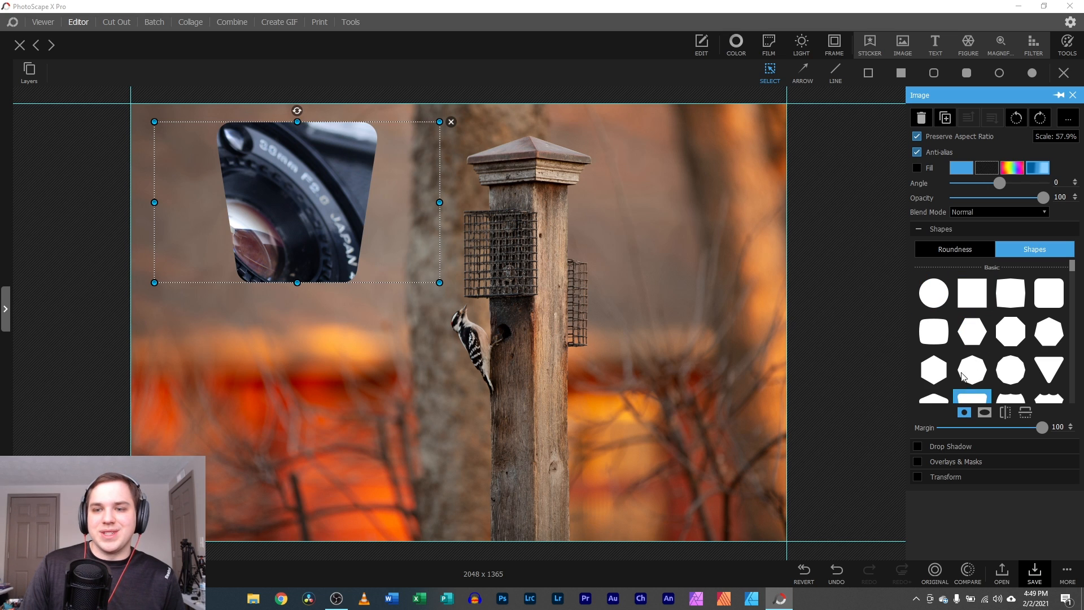
left_click(970, 372)
left_click(916, 447)
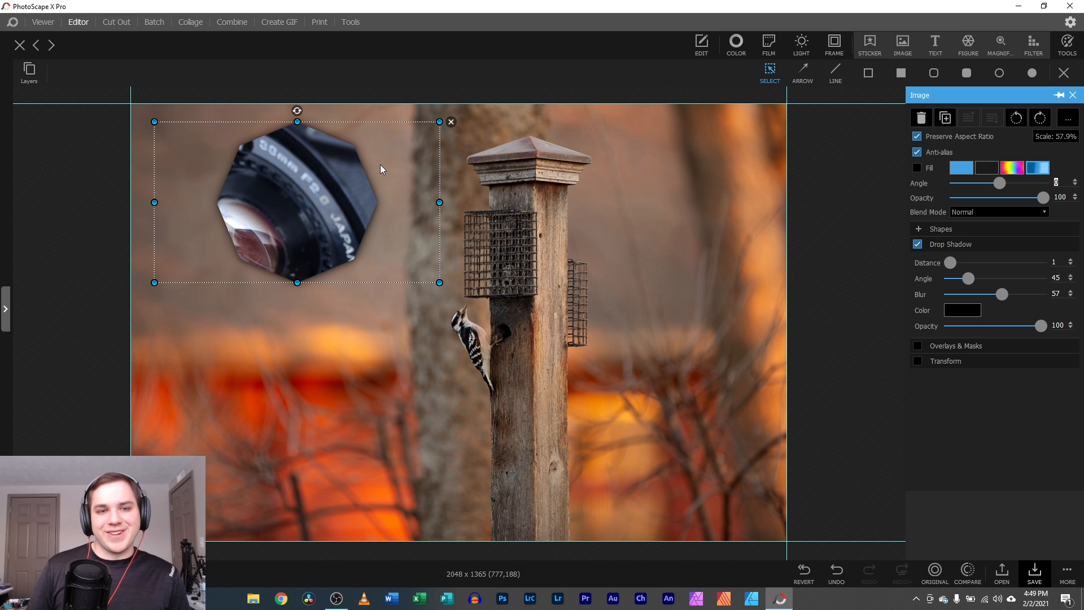
key("ctrl+z")
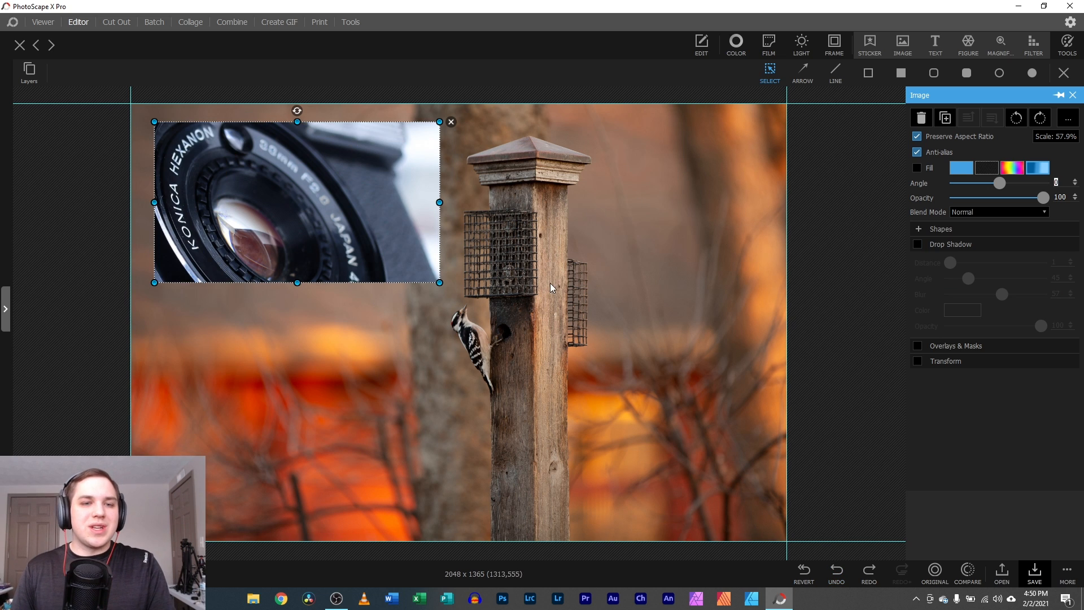
left_click_drag(305, 211, 302, 448)
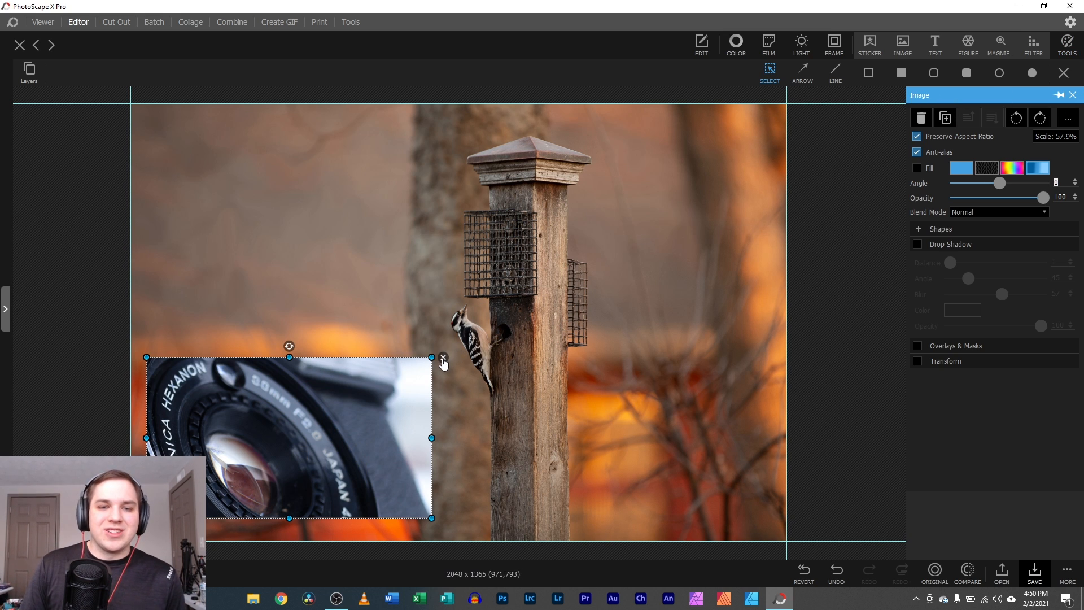
key("Delete")
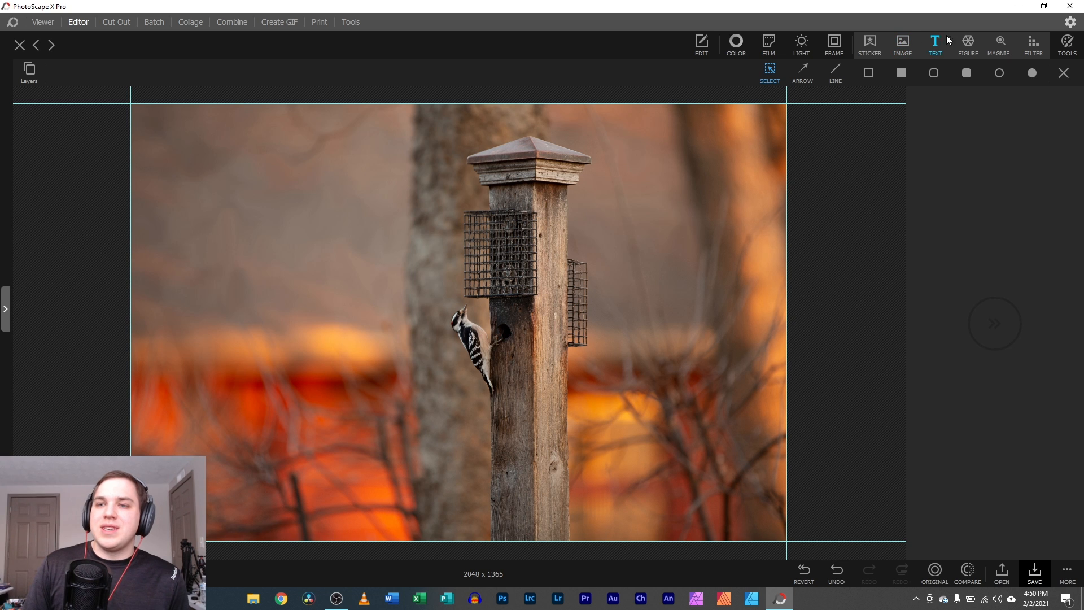
left_click(899, 44)
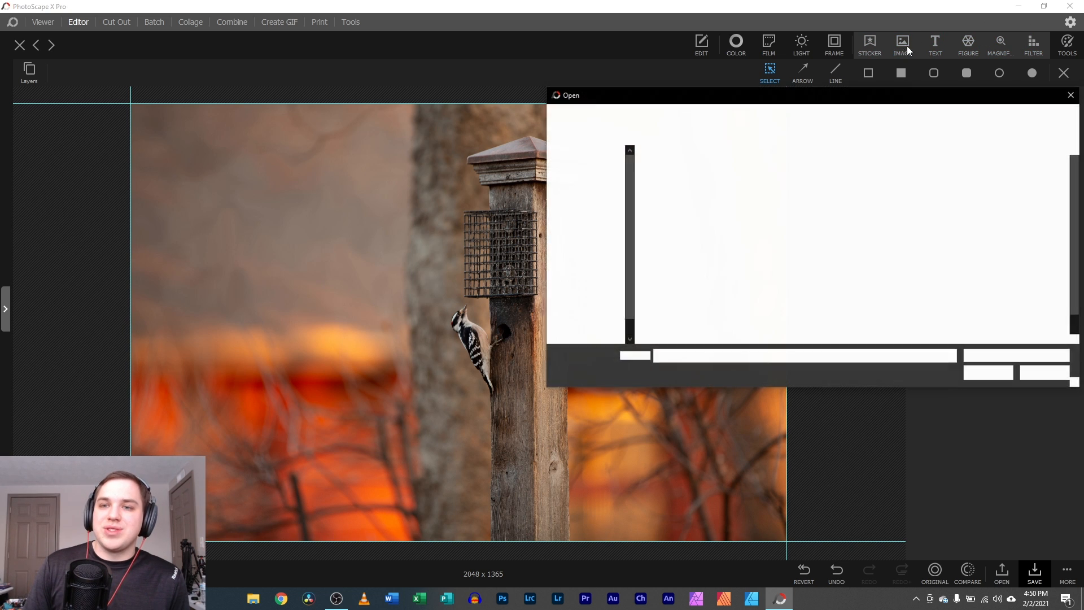
left_click(1075, 96)
left_click(871, 43)
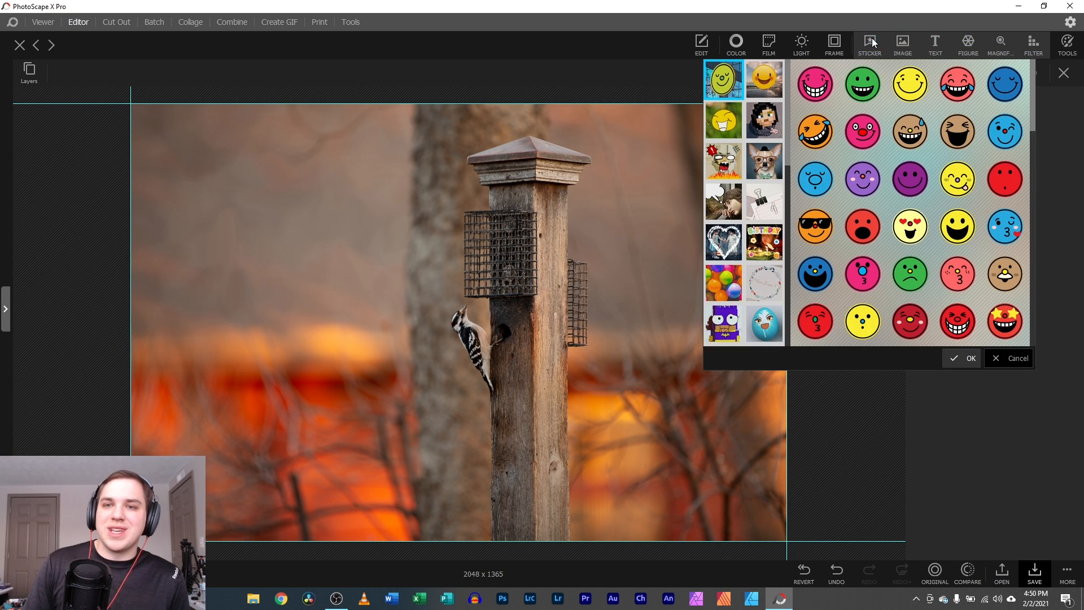
scroll(865, 171, "down", 2)
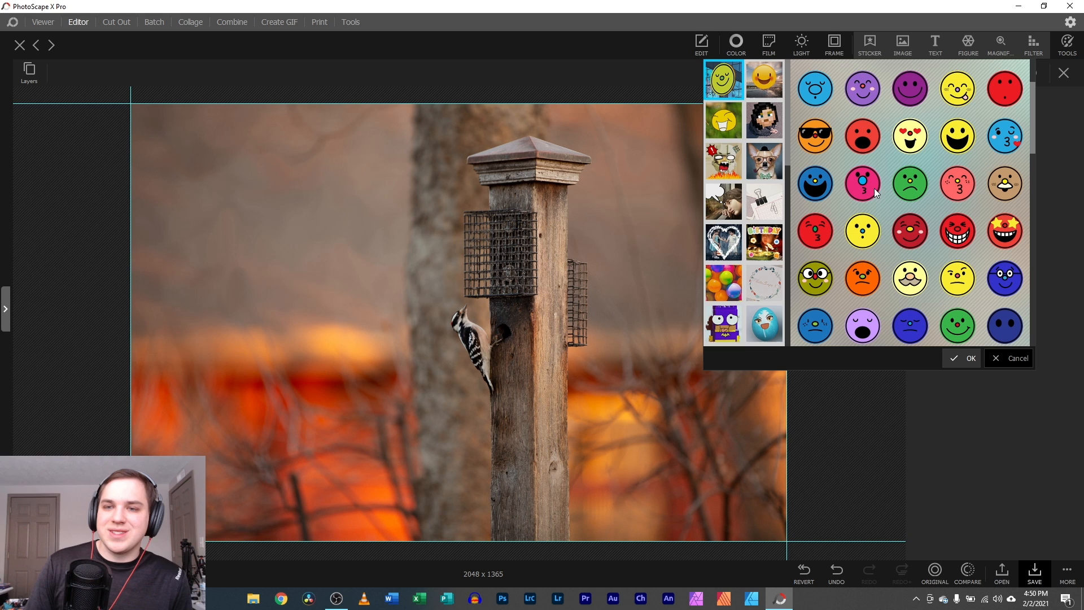
left_click(845, 245)
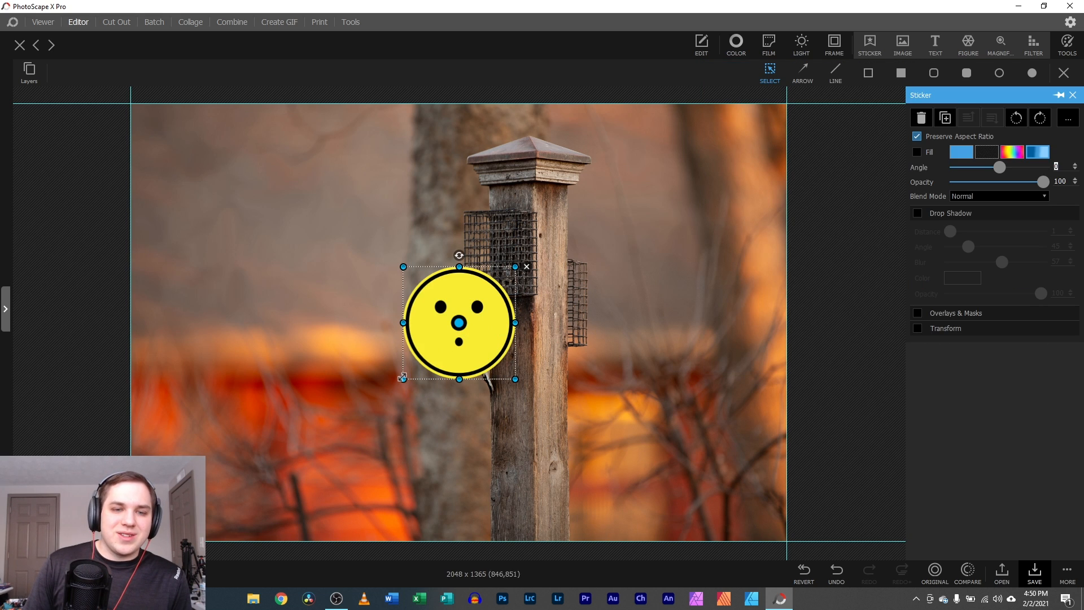
left_click_drag(402, 372, 259, 520)
left_click_drag(367, 410, 245, 270)
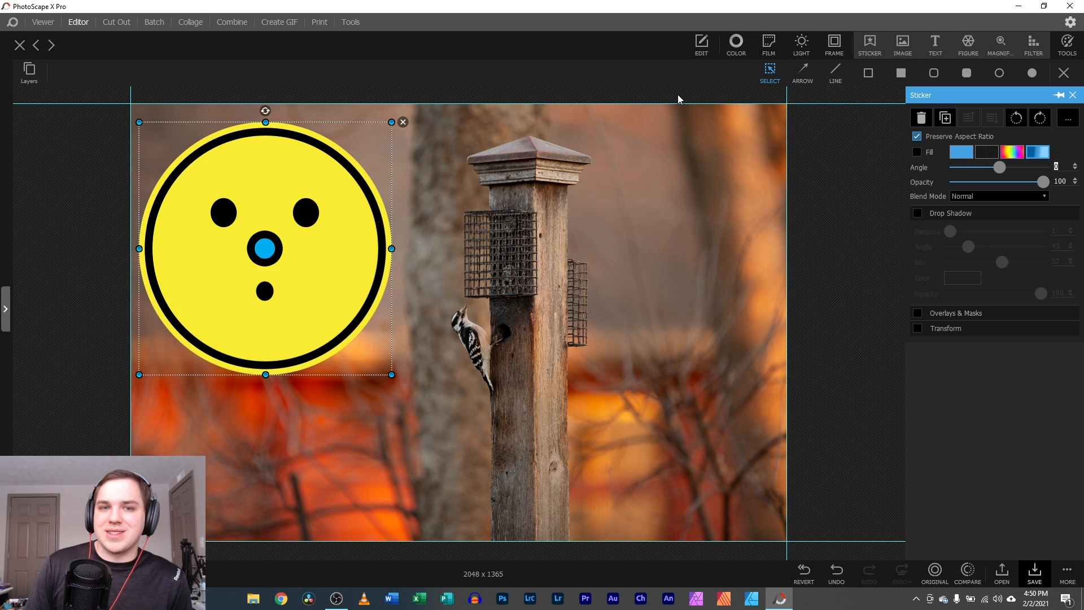
left_click(403, 122)
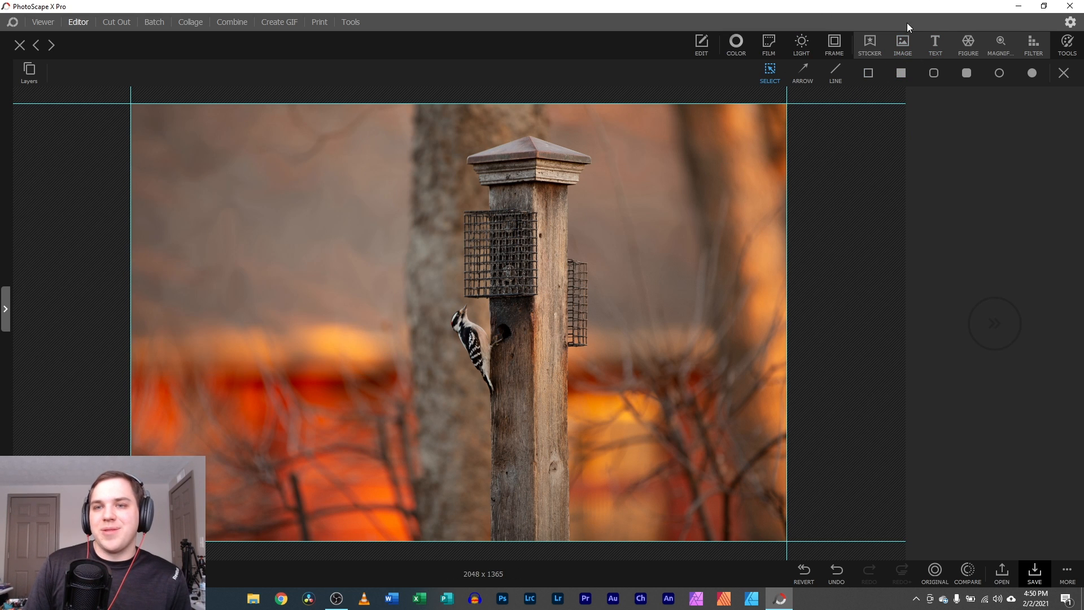
- Add a text object at top-left, enlarge it to font size 647, and give it a gradient fill
left_click(934, 45)
left_click_drag(459, 314, 208, 153)
left_click_drag(271, 191, 430, 269)
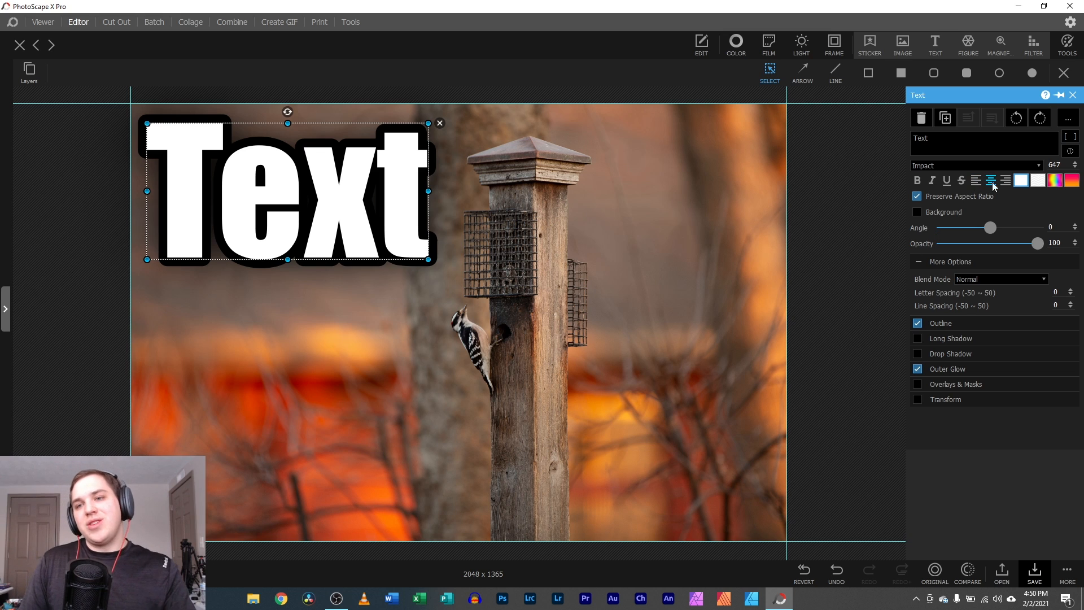
left_click(1071, 181)
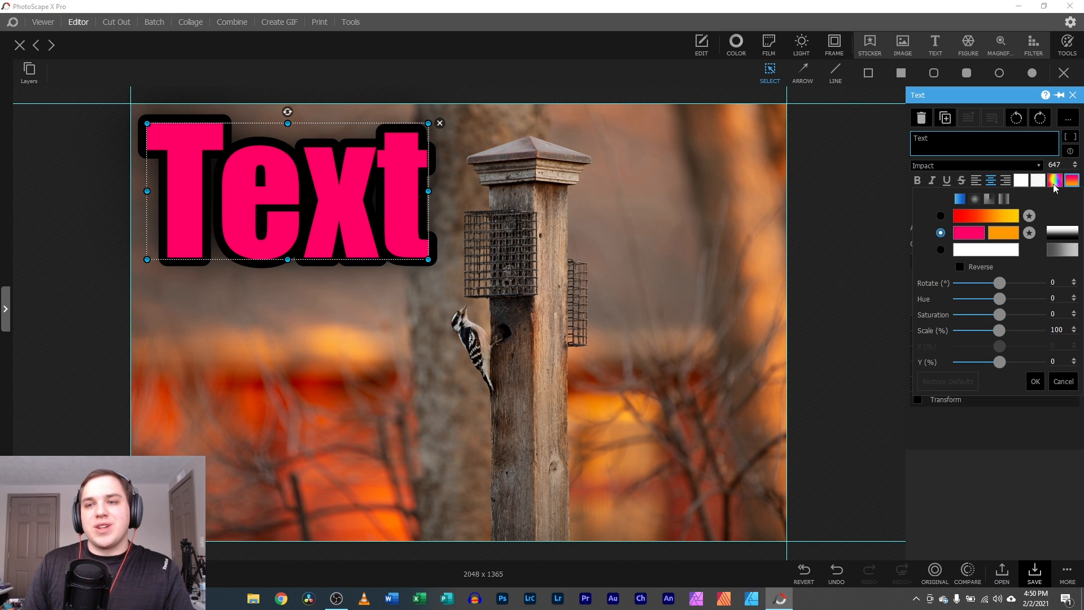
left_click(1054, 182)
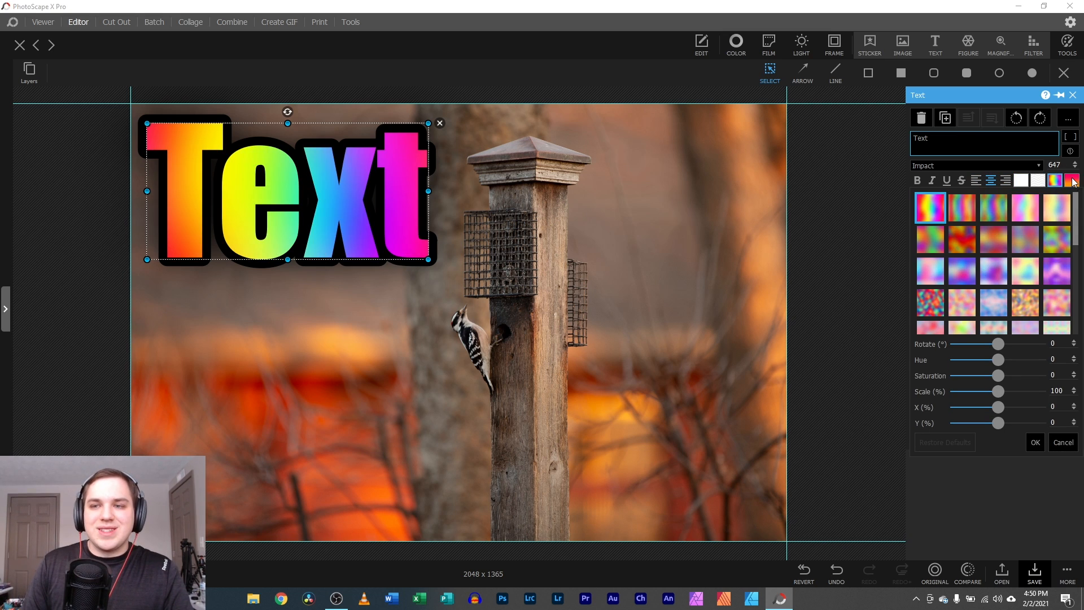
left_click(1072, 181)
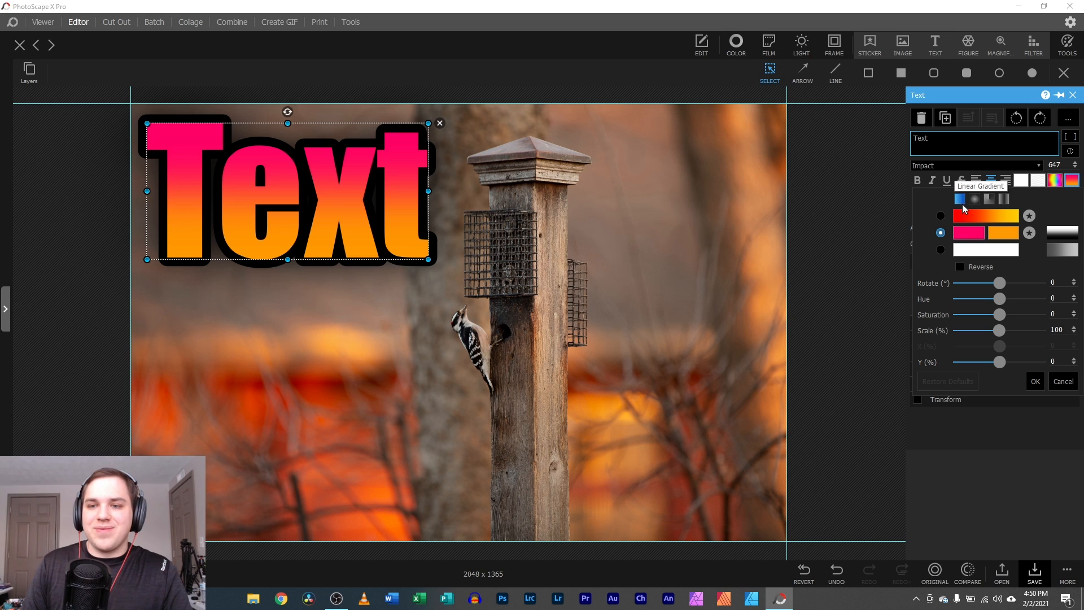
- Set gradient colours to orange and light orange, apply a shape preset, reverse, rotate and shift hue to pink
left_click(970, 234)
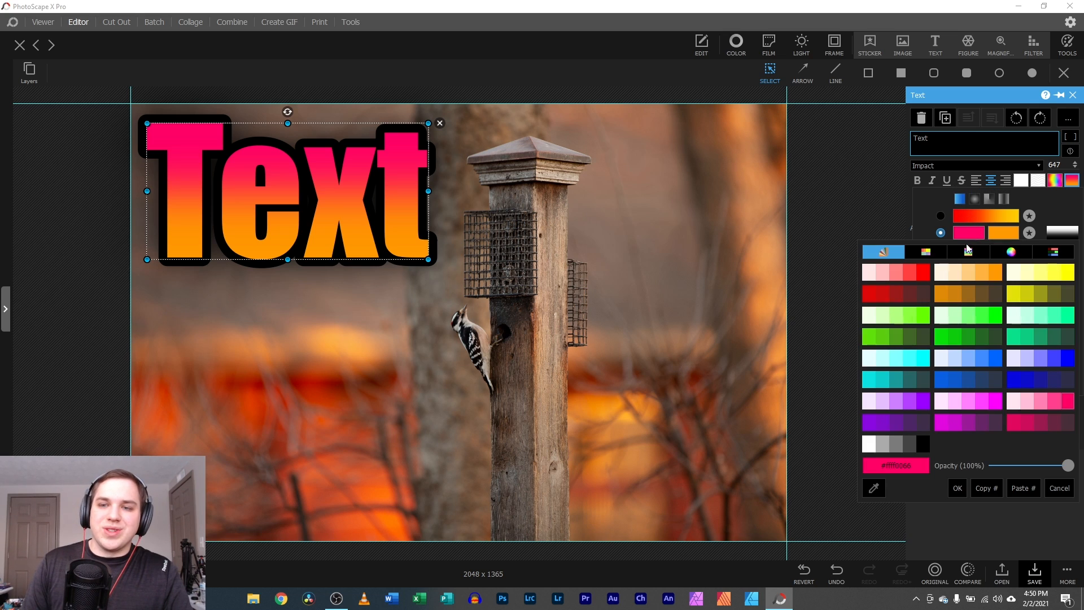
left_click(991, 272)
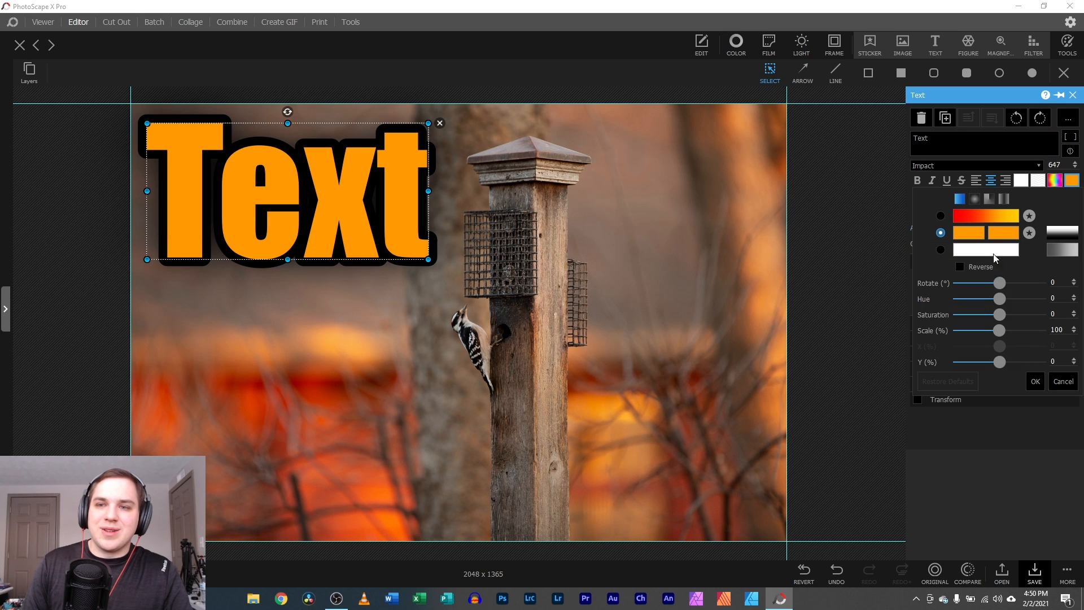
left_click(1007, 232)
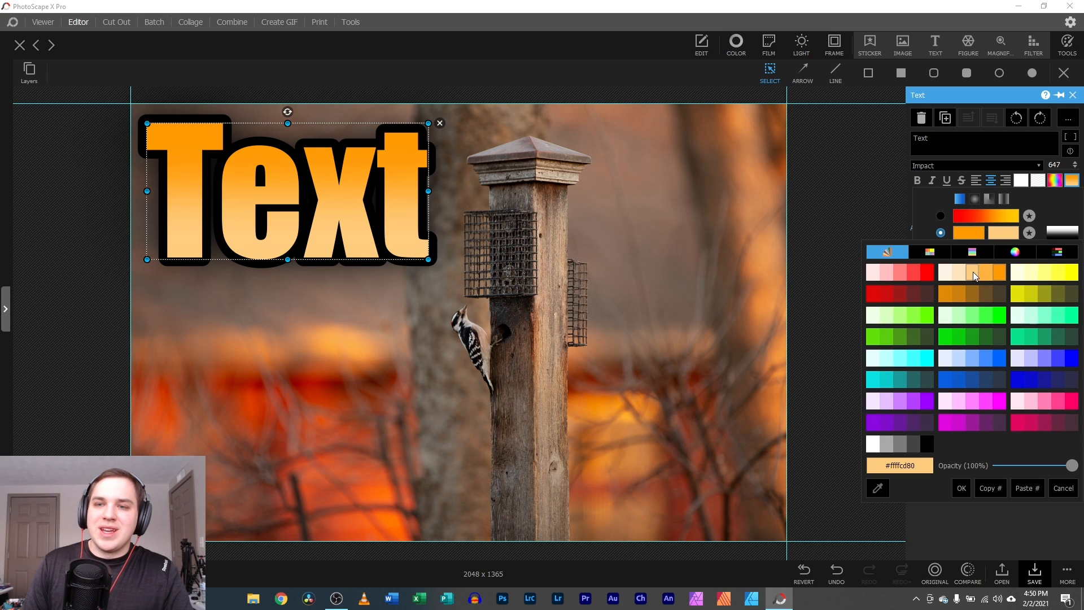
left_click(973, 272)
left_click(1055, 233)
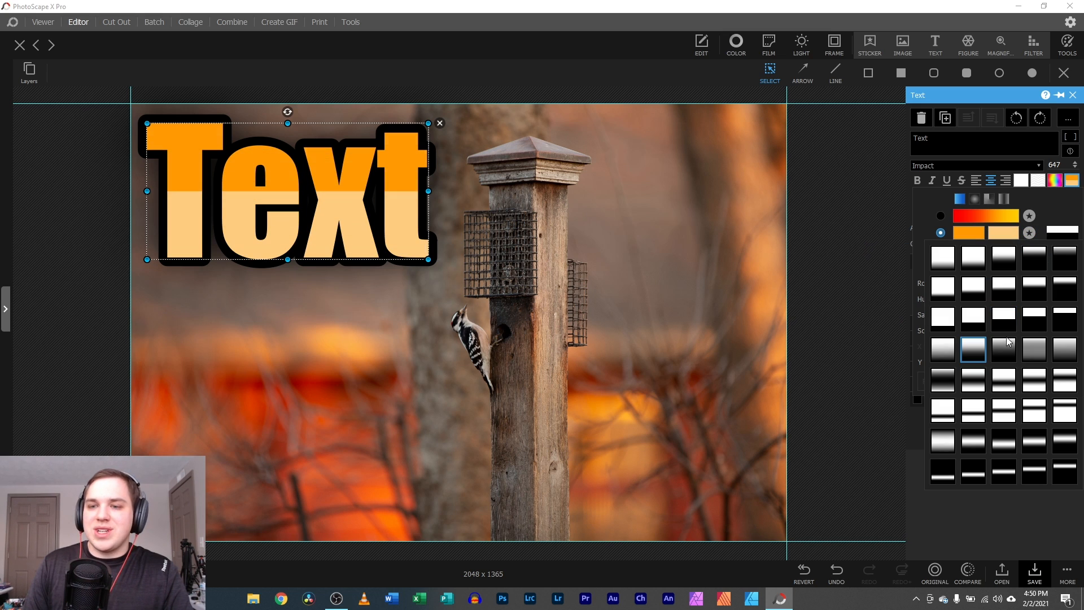
left_click(973, 443)
left_click(960, 268)
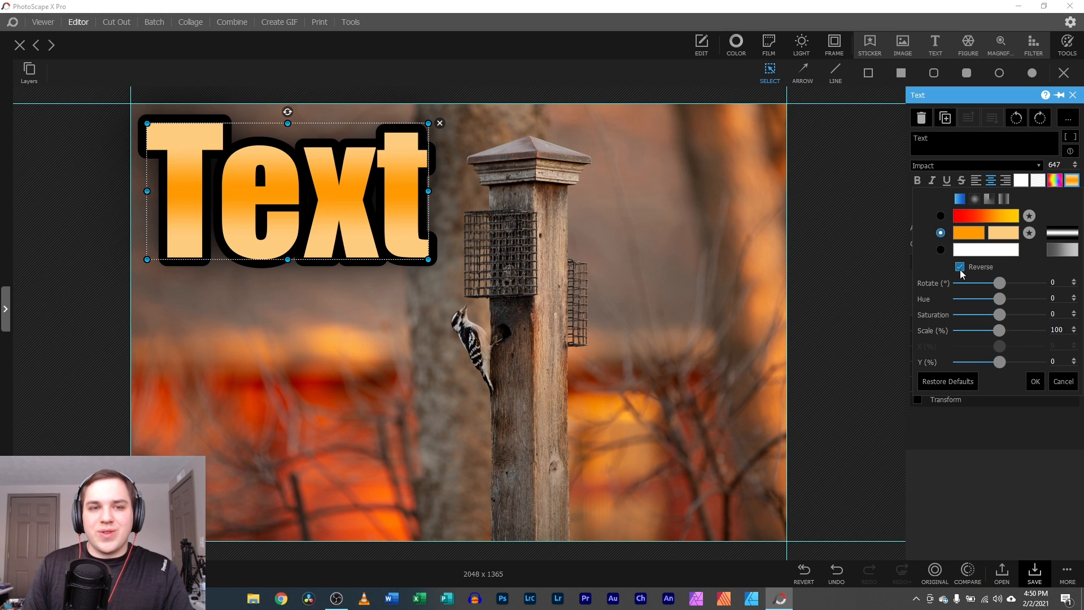
left_click_drag(997, 285, 989, 306)
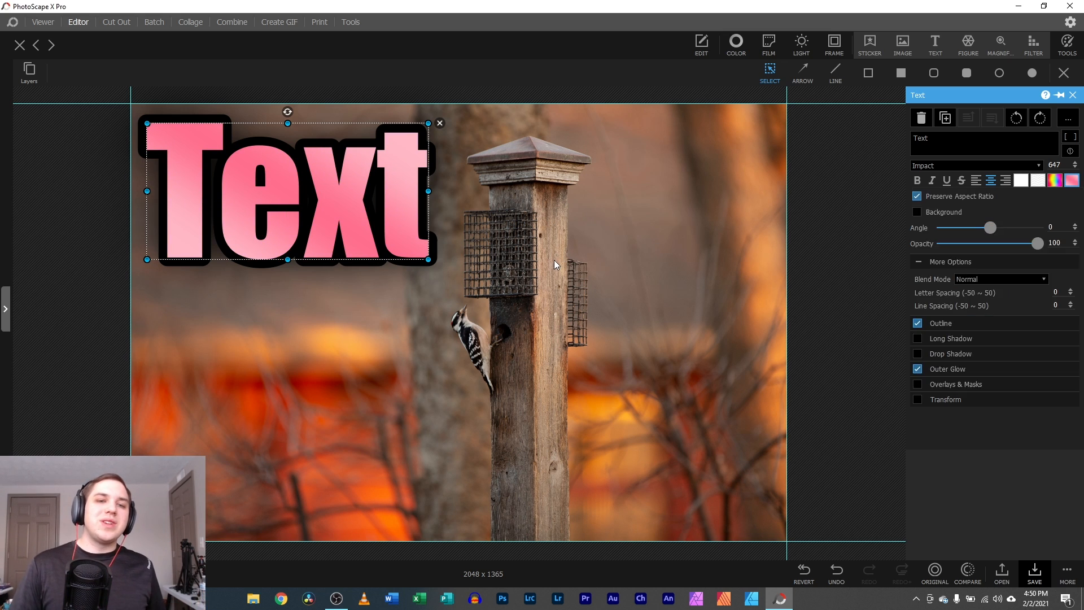
- Enable overlays on the text with a scratched grunge texture tinted by a teal pattern
left_click(551, 258)
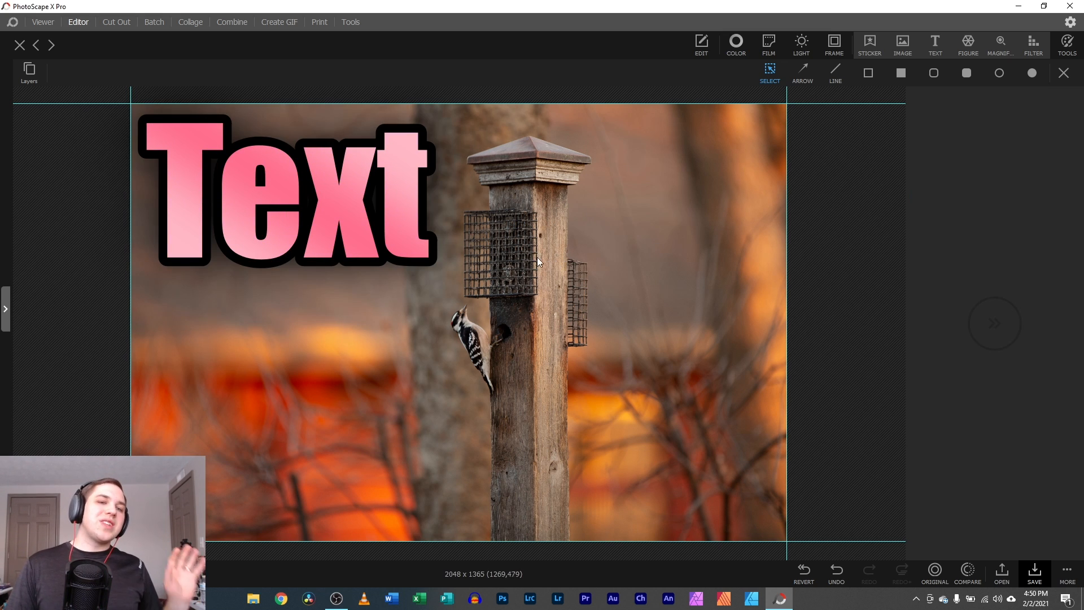
left_click(370, 218)
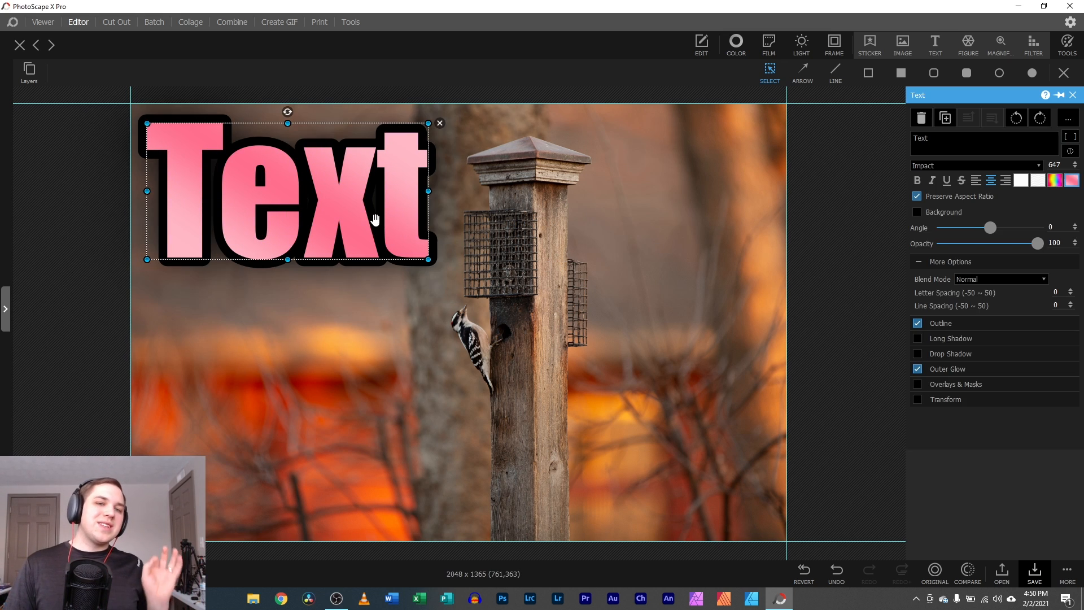
left_click(927, 384)
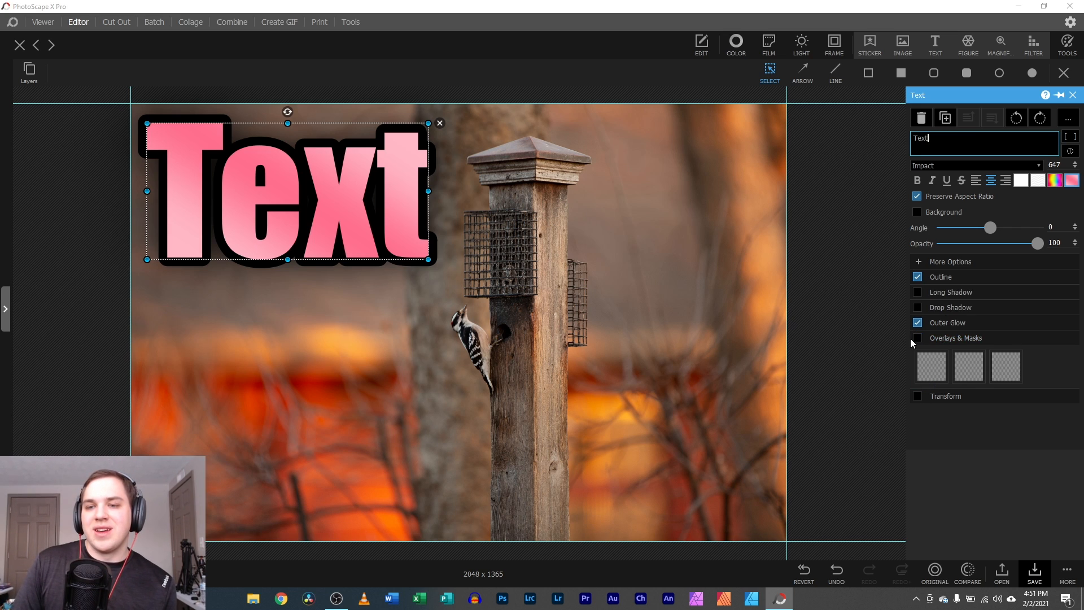
left_click(918, 339)
left_click(929, 367)
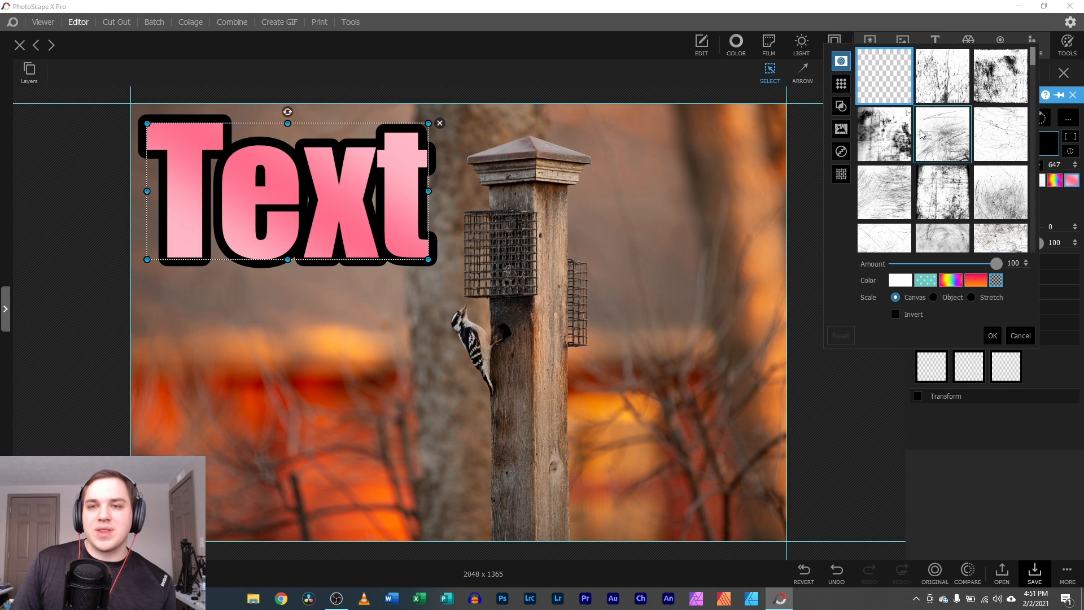
left_click(943, 90)
left_click(939, 191)
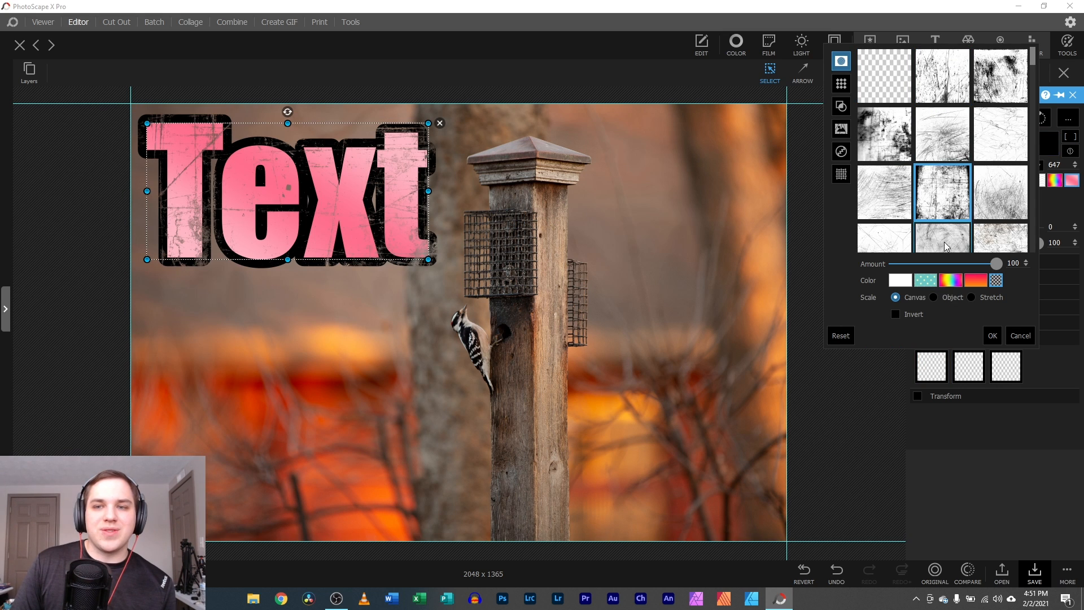
left_click(926, 280)
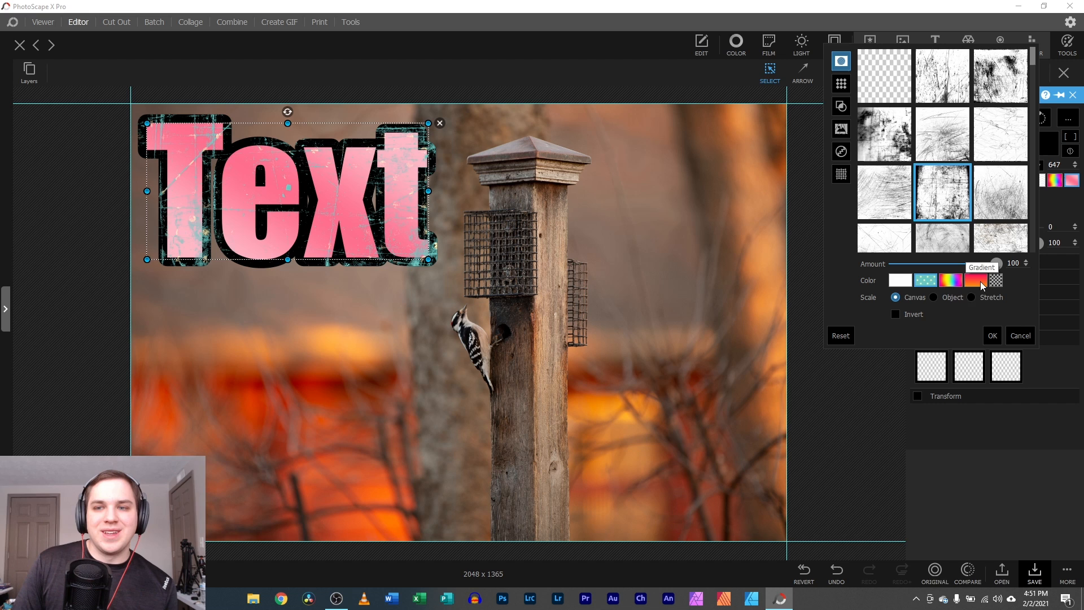
left_click(992, 336)
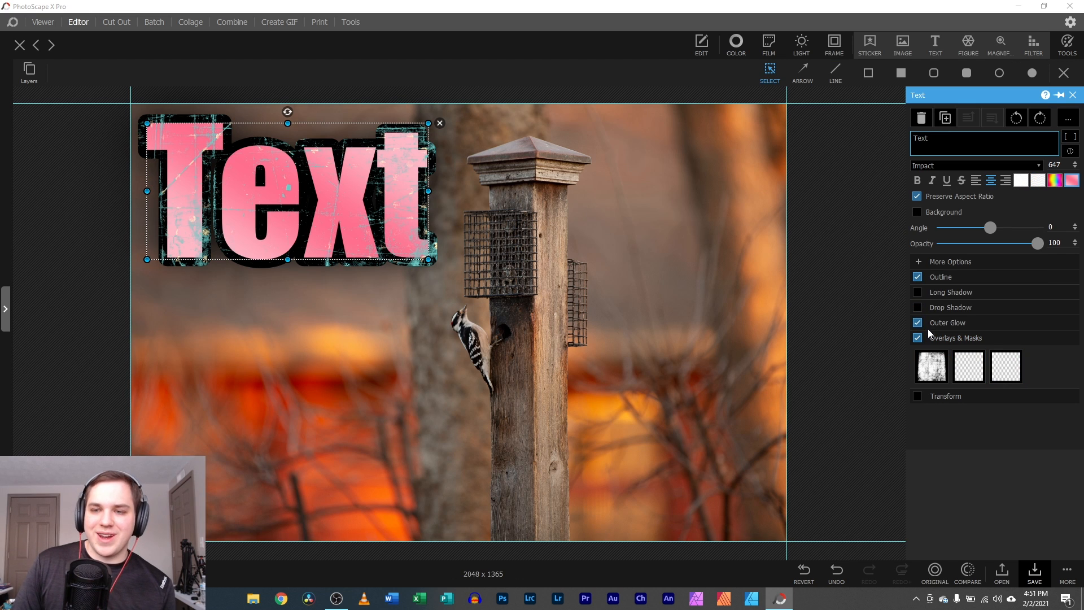
- Give the text a long black shadow, drop the grunge overlay, and move it to the lower left
left_click(921, 293)
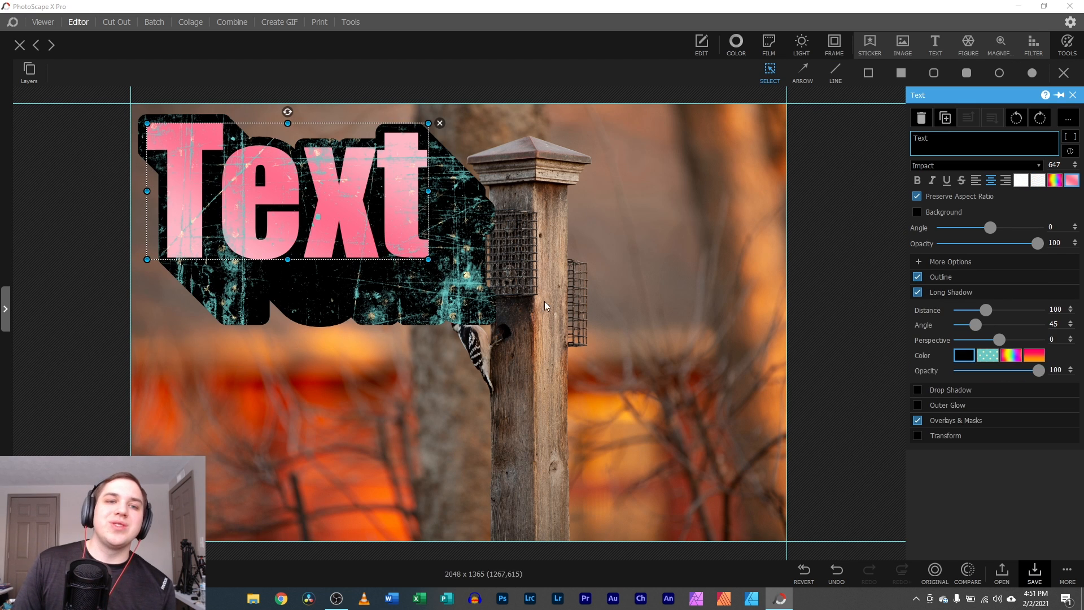
left_click(917, 420)
left_click_drag(410, 256, 723, 459)
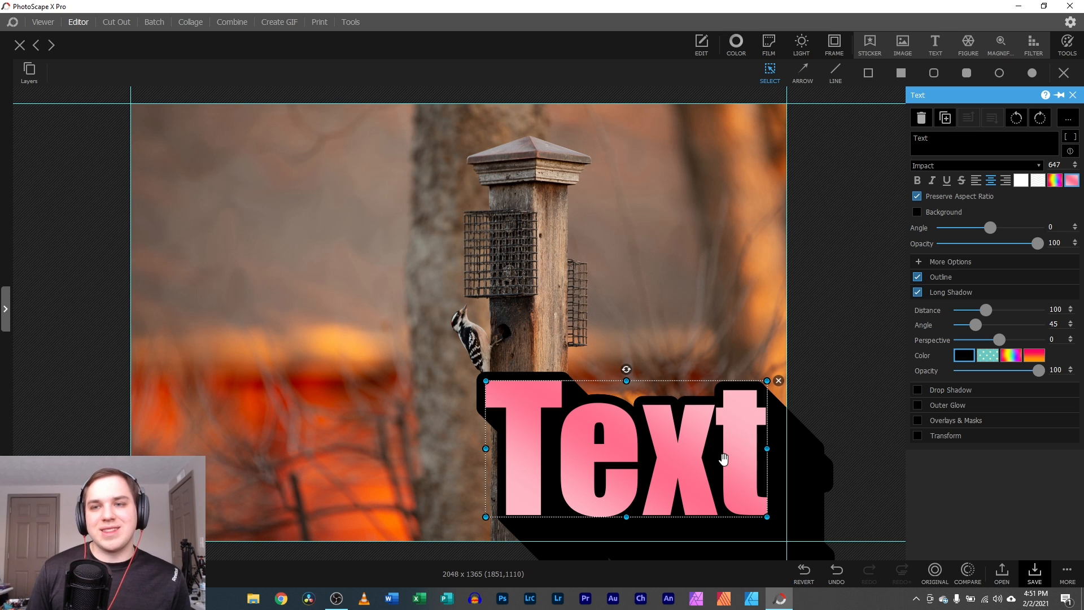
left_click_drag(700, 413, 327, 387)
- Keep Impact as the font, then reselect the pink text object and delete it
left_click(970, 164)
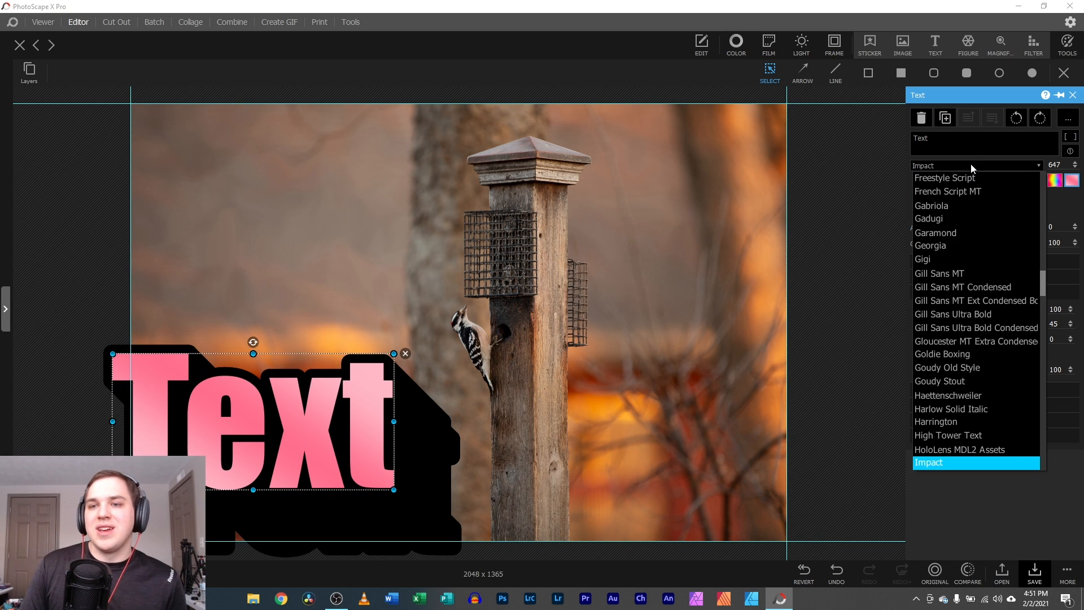
scroll(964, 348, "down", 2)
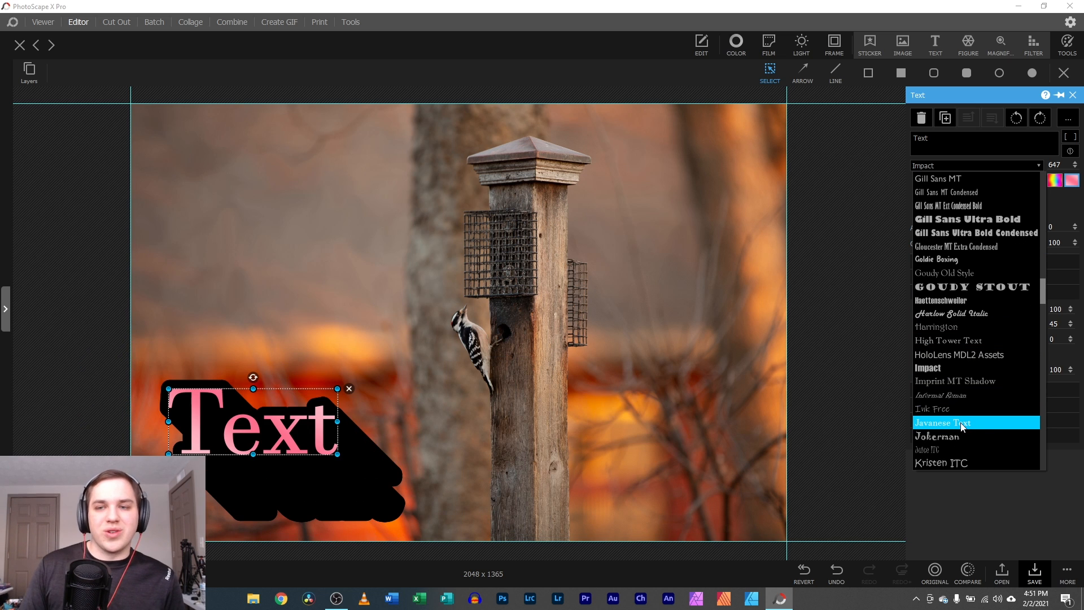
left_click(976, 493)
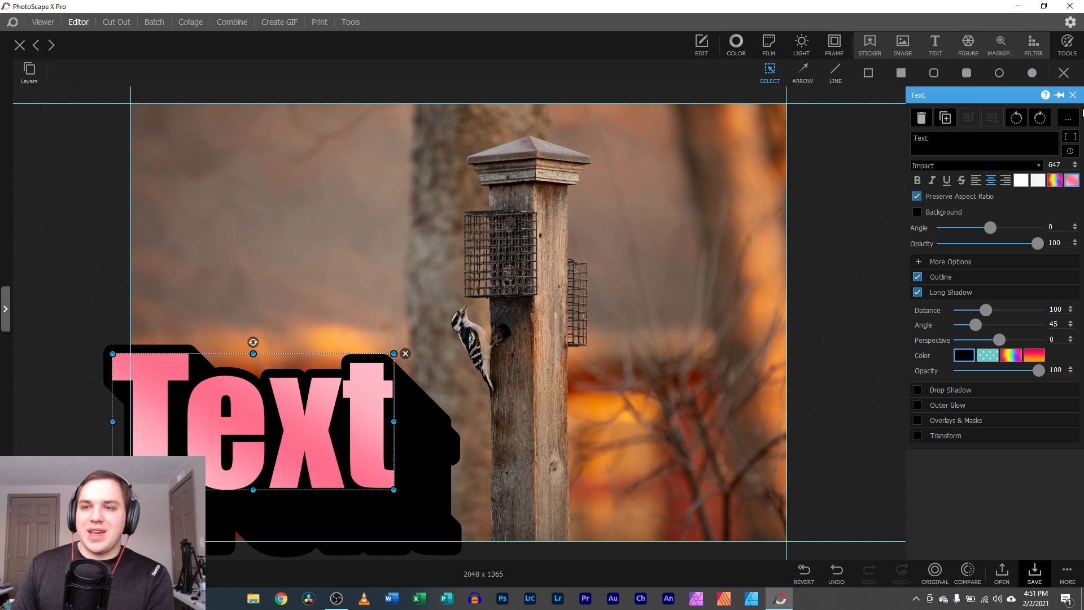
left_click(1073, 94)
left_click(306, 463)
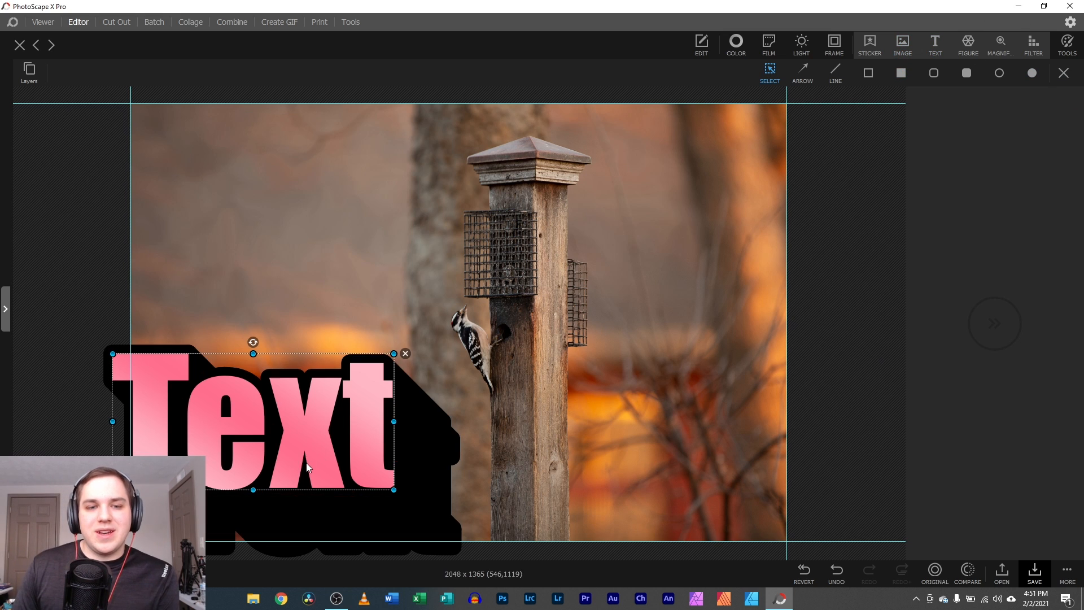
left_click(404, 354)
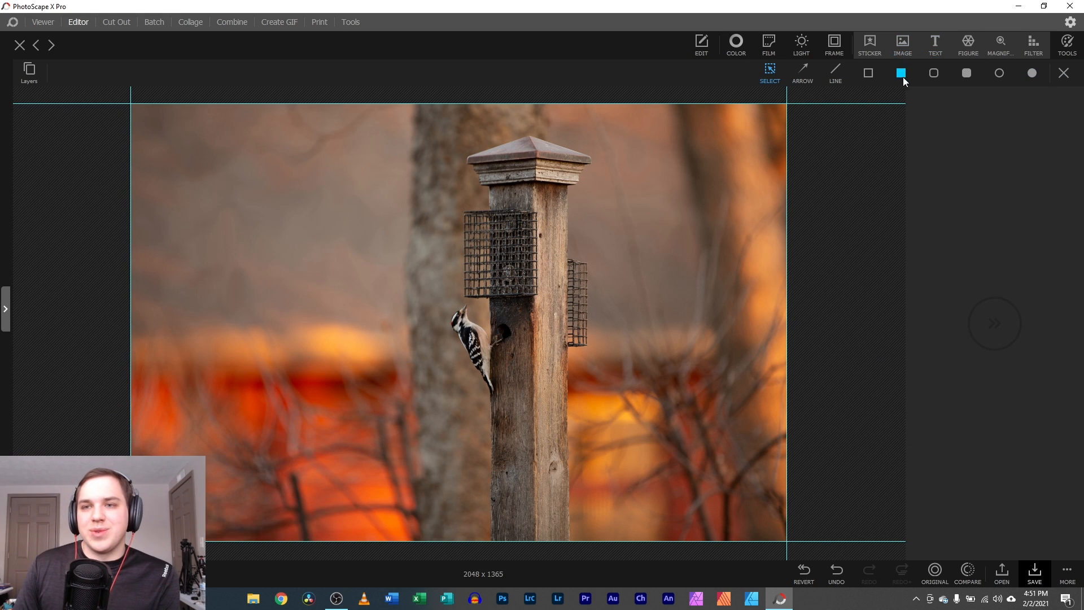
left_click(970, 42)
left_click(301, 181)
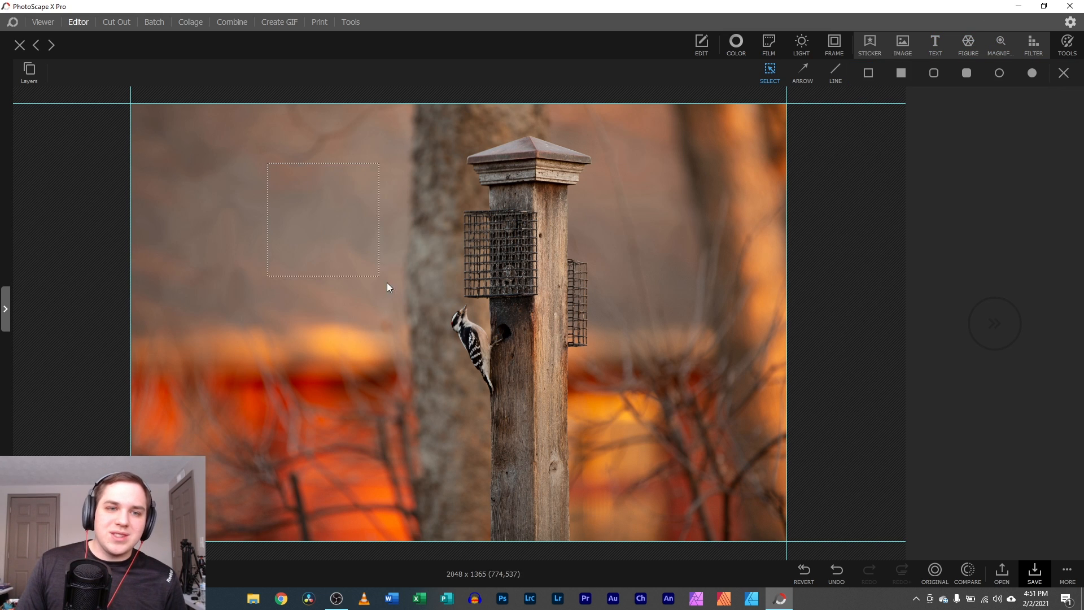
left_click(969, 45)
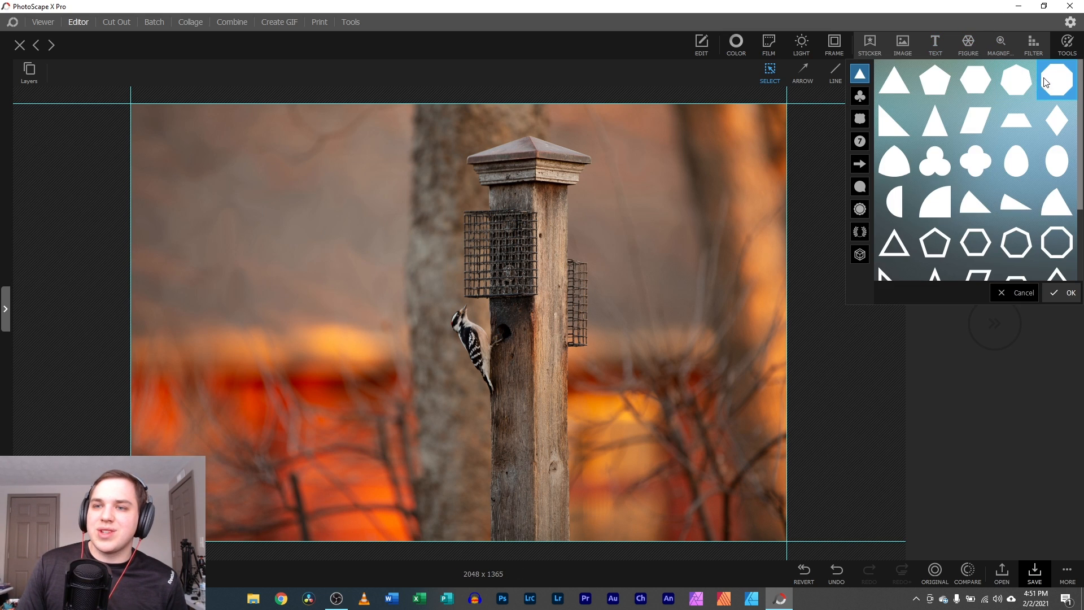
left_click(1059, 88)
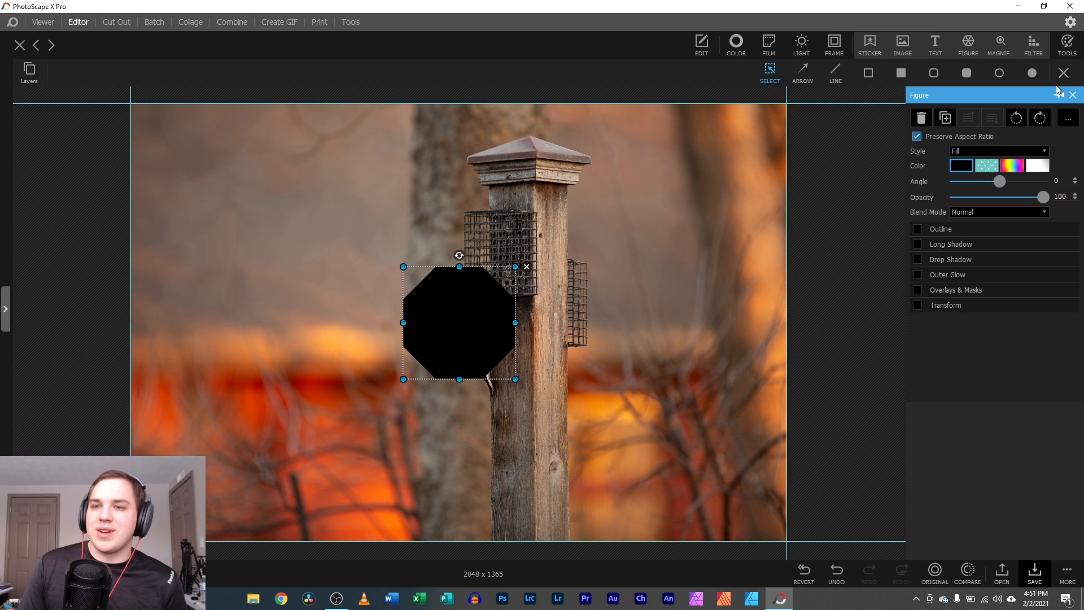
left_click_drag(411, 371, 218, 261)
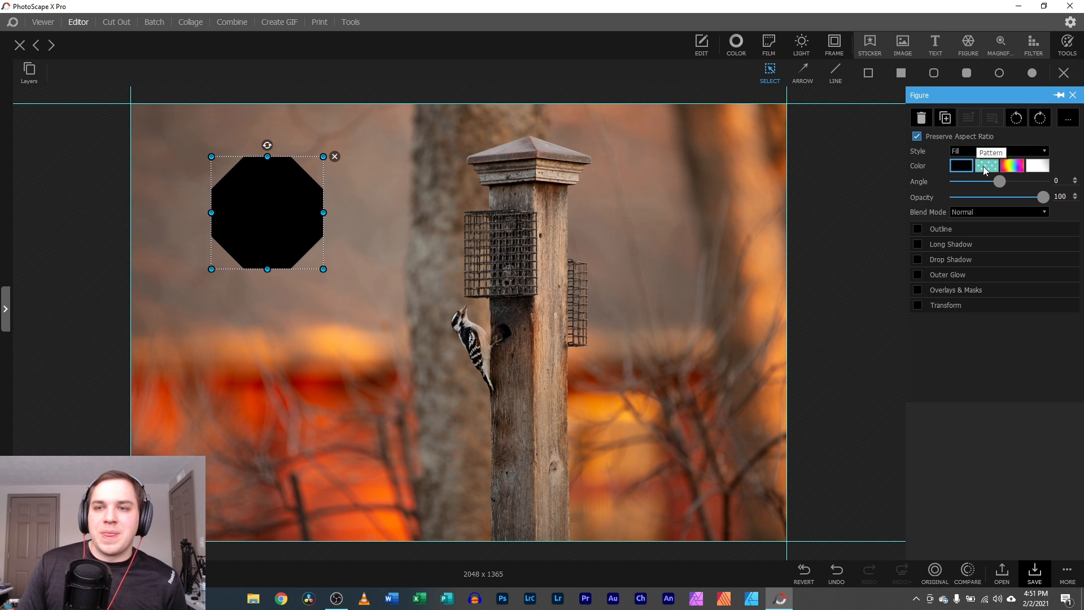
left_click(986, 166)
left_click_drag(323, 269, 403, 348)
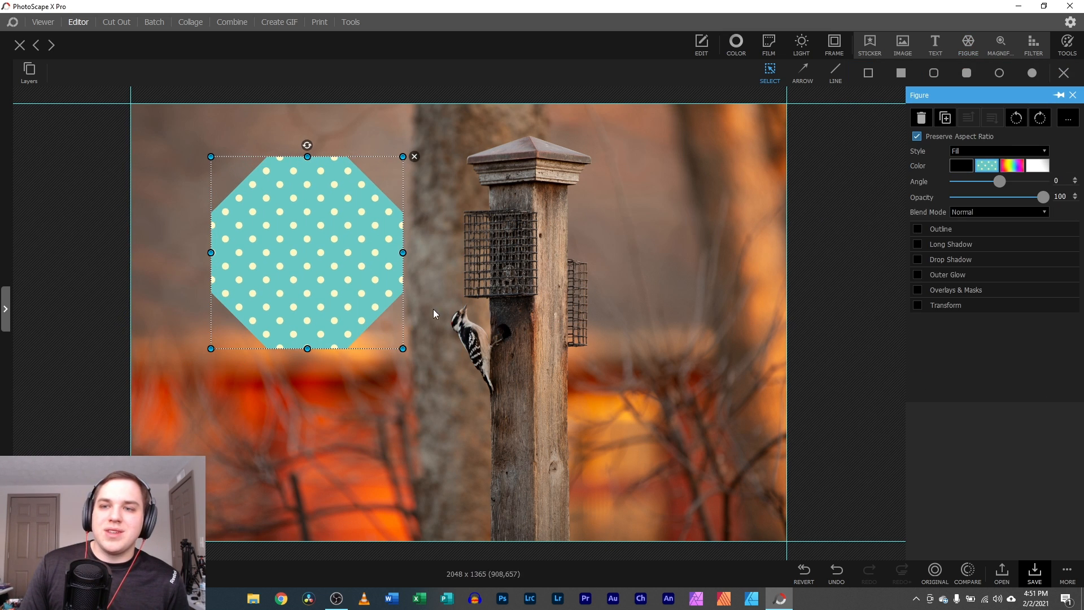
left_click(986, 165)
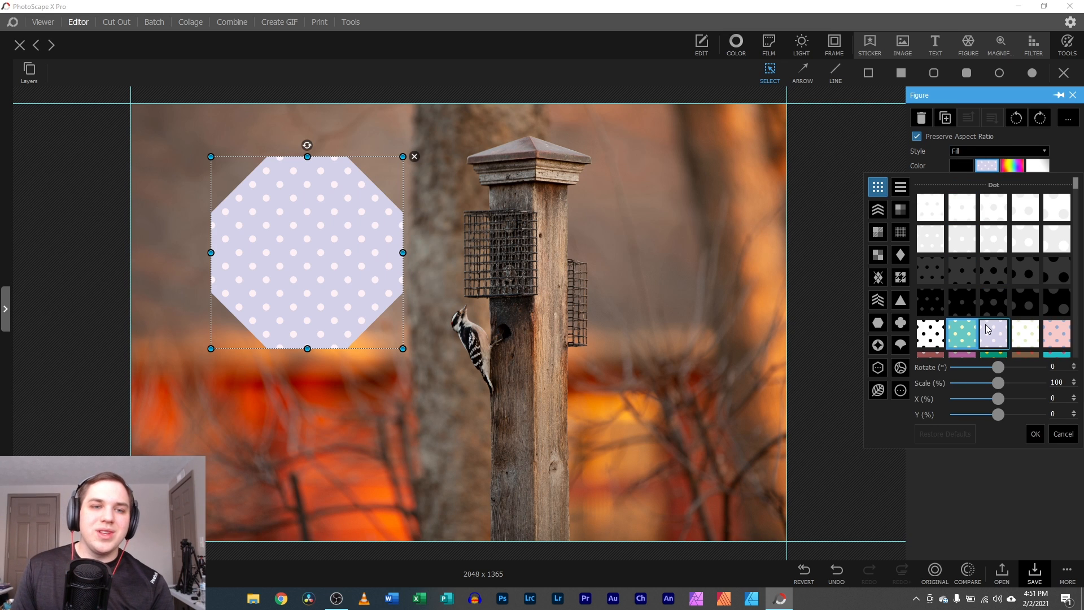
left_click(992, 354)
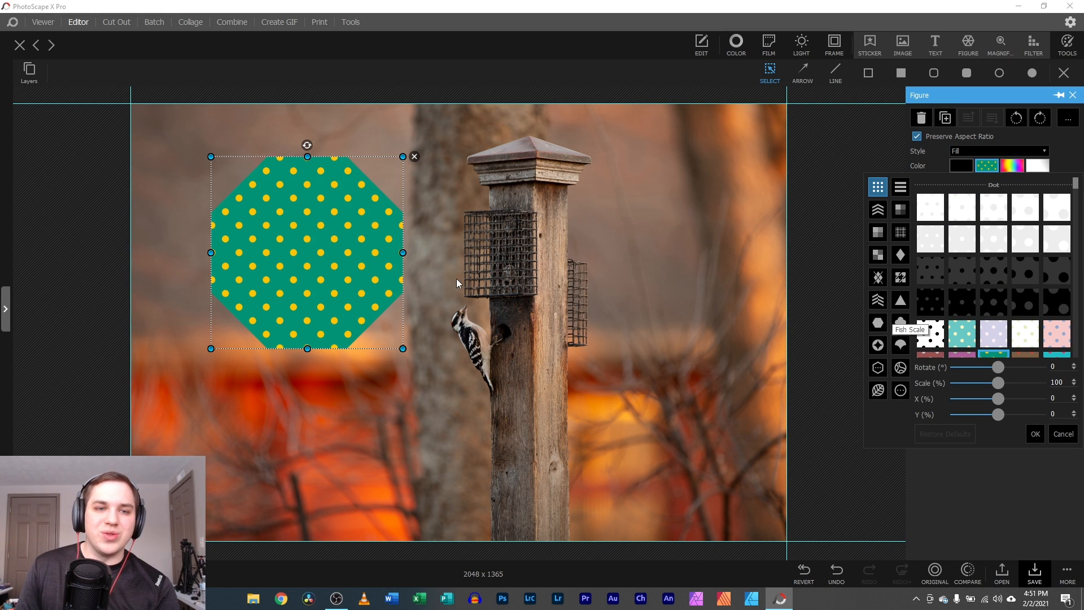
left_click_drag(403, 156, 417, 218)
left_click_drag(310, 295, 267, 375)
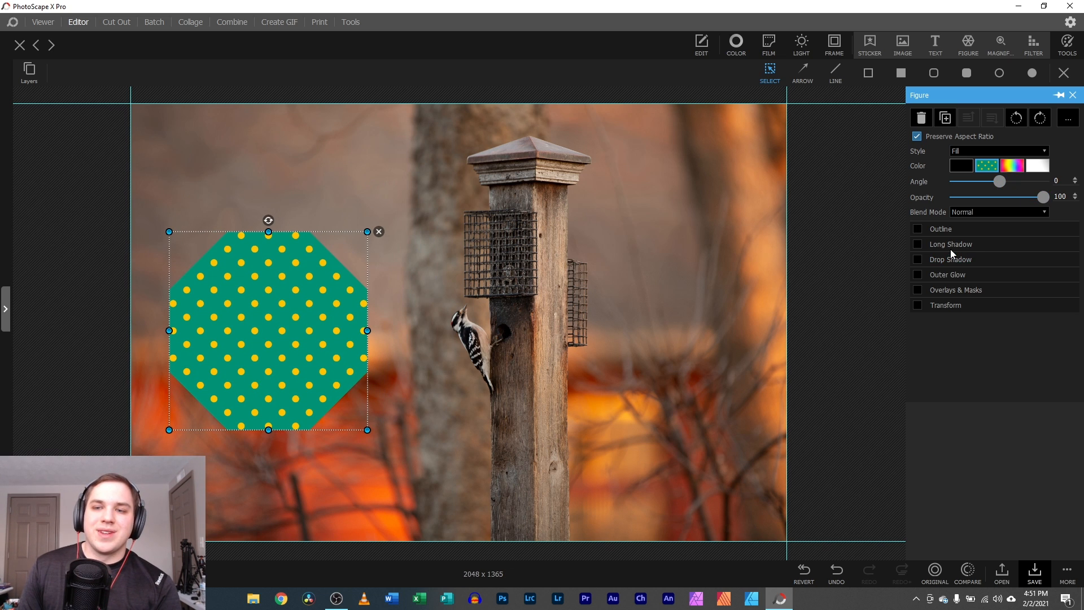
left_click(986, 167)
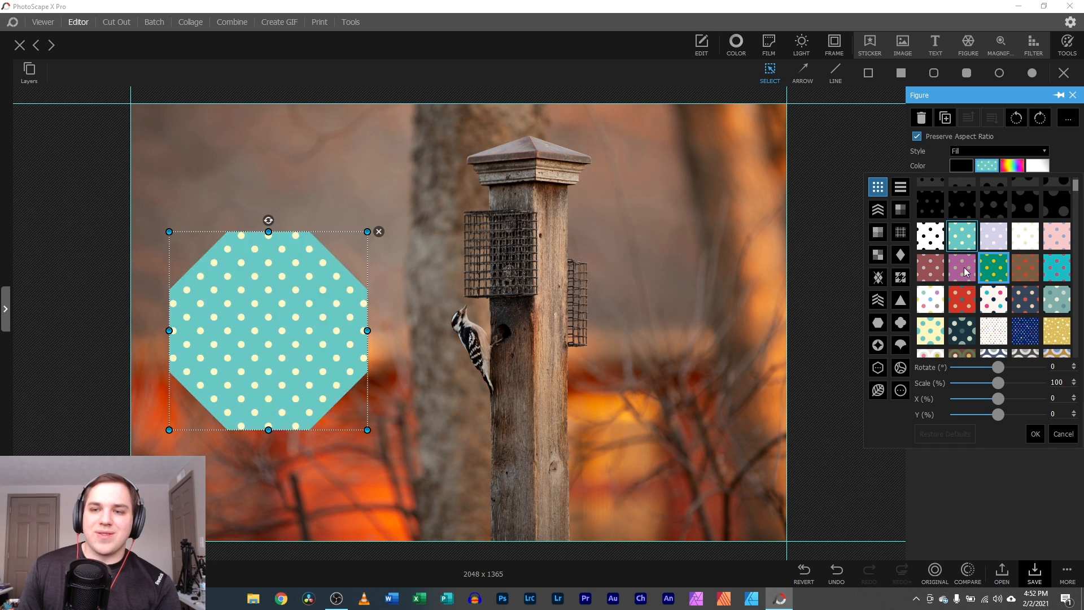
left_click_drag(1000, 374, 1011, 421)
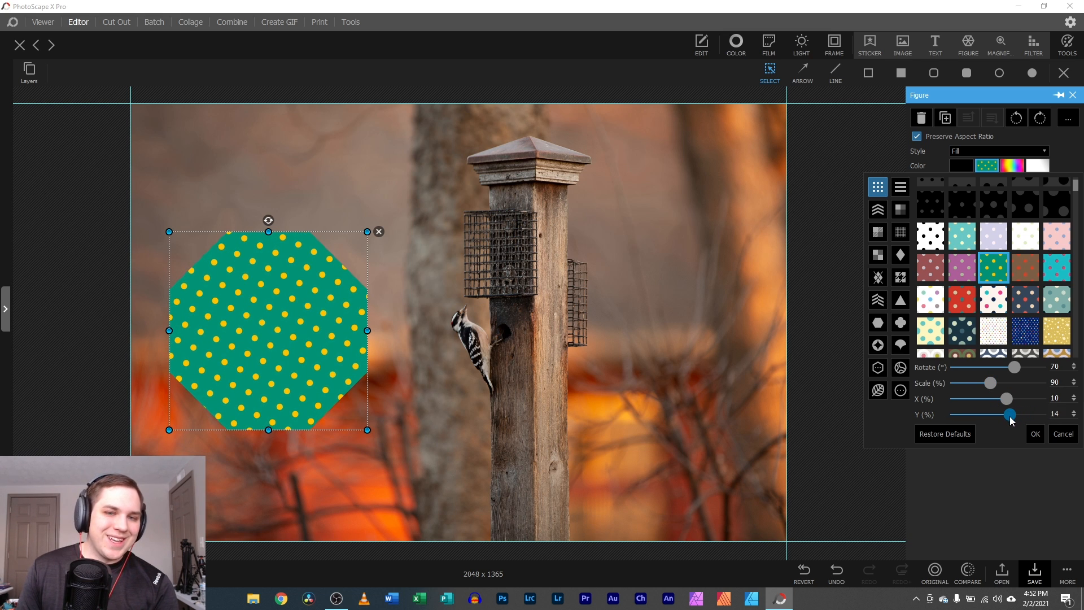
left_click_drag(1014, 367, 1000, 374)
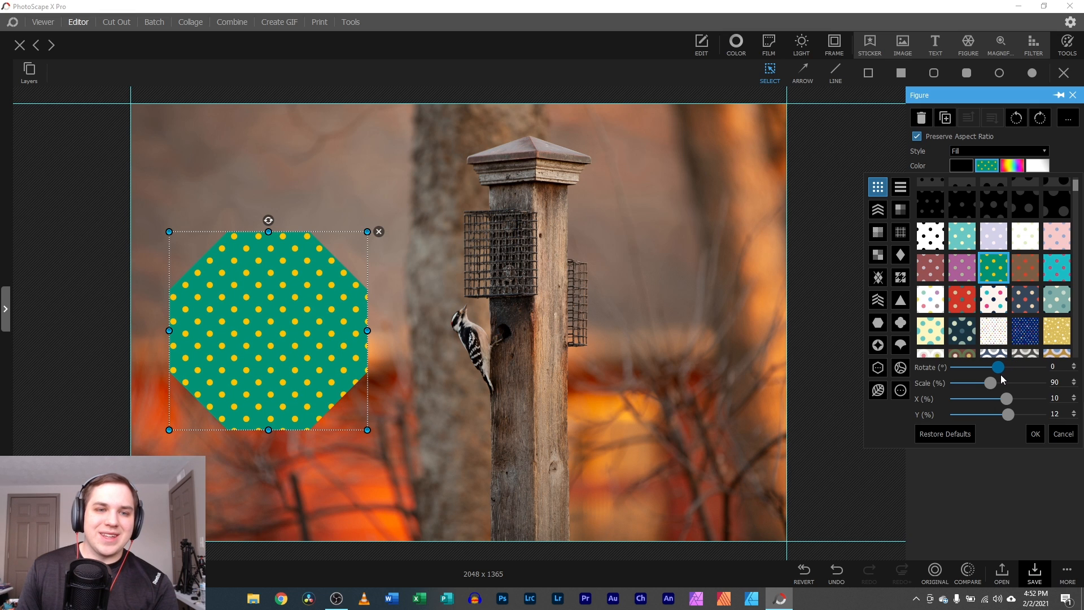
left_click(1062, 433)
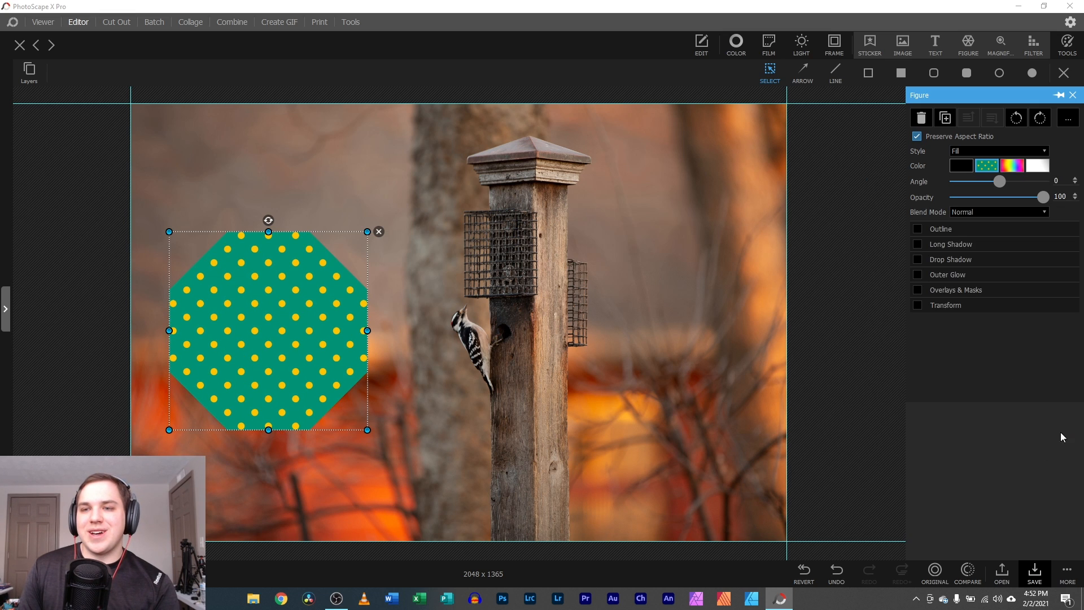
left_click(378, 234)
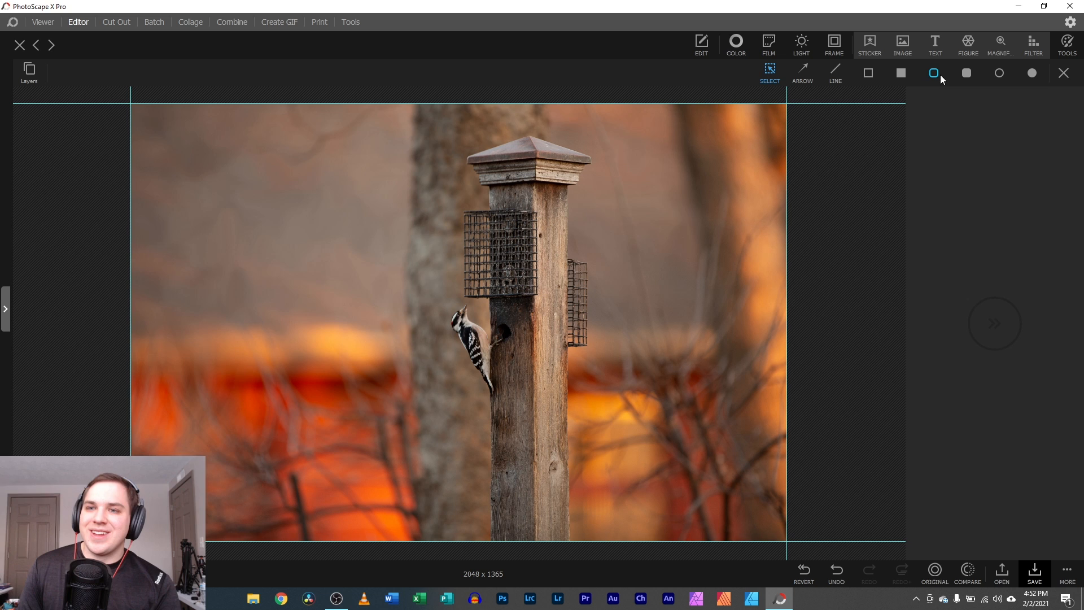
left_click(1001, 44)
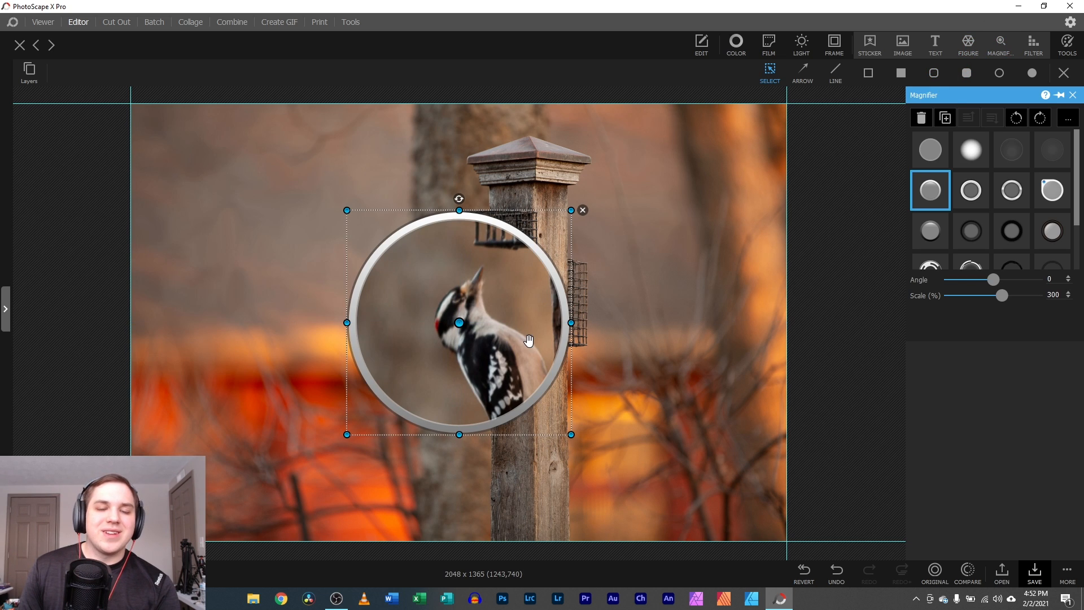
left_click_drag(494, 290, 300, 188)
left_click_drag(260, 224, 460, 321)
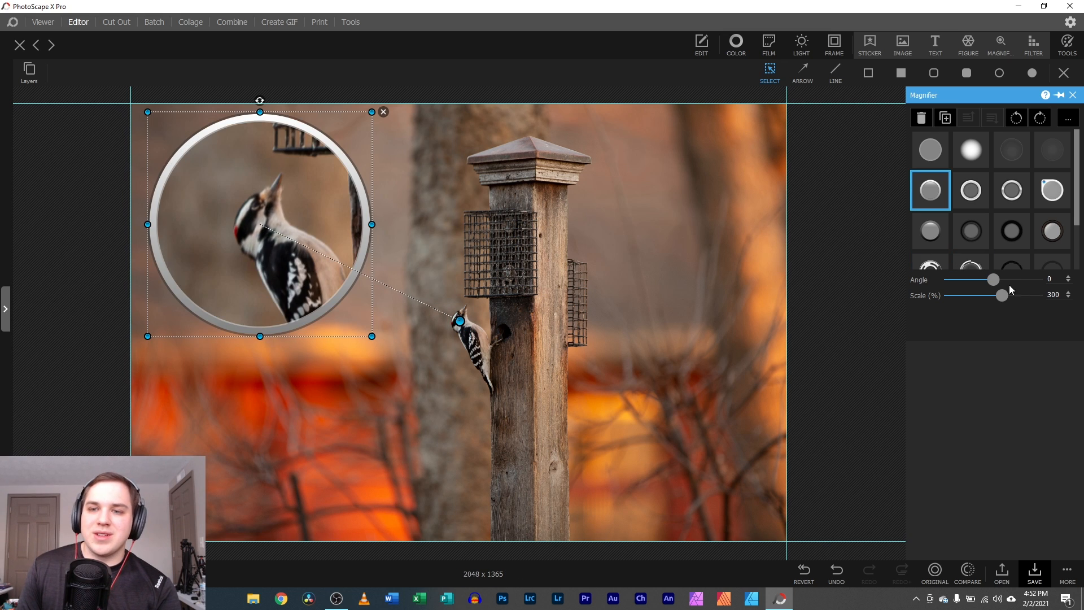
left_click_drag(997, 291, 1035, 296)
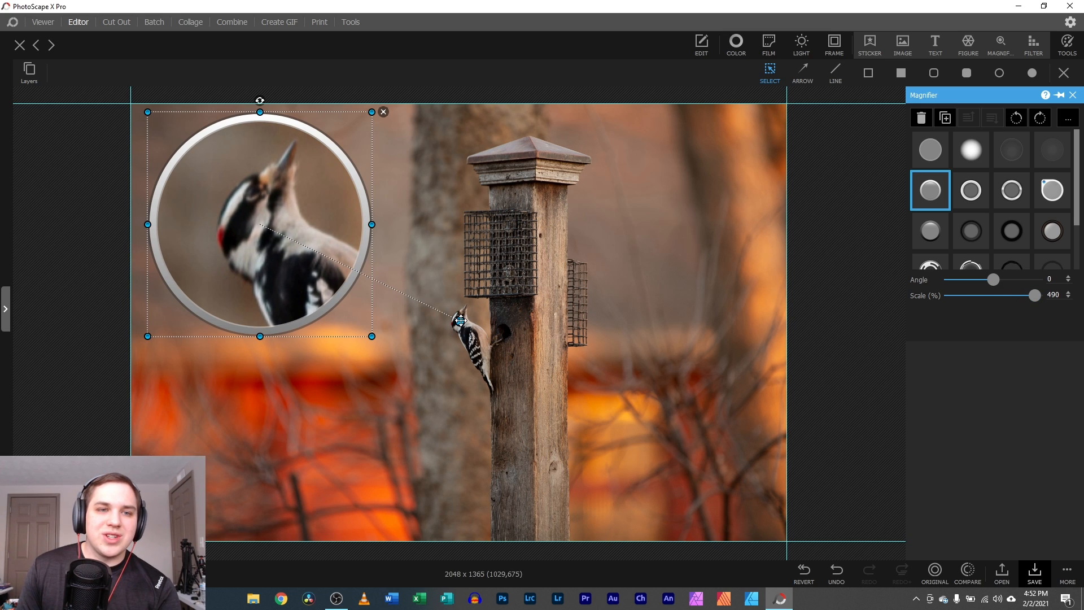
left_click_drag(460, 321, 462, 320)
left_click(398, 370)
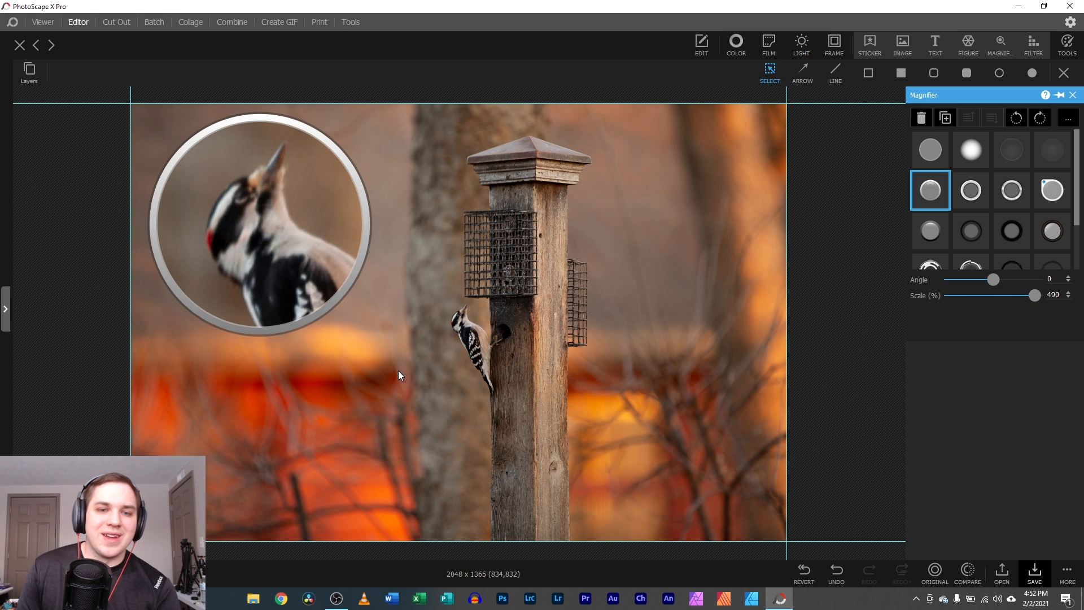
left_click(288, 245)
left_click(919, 234)
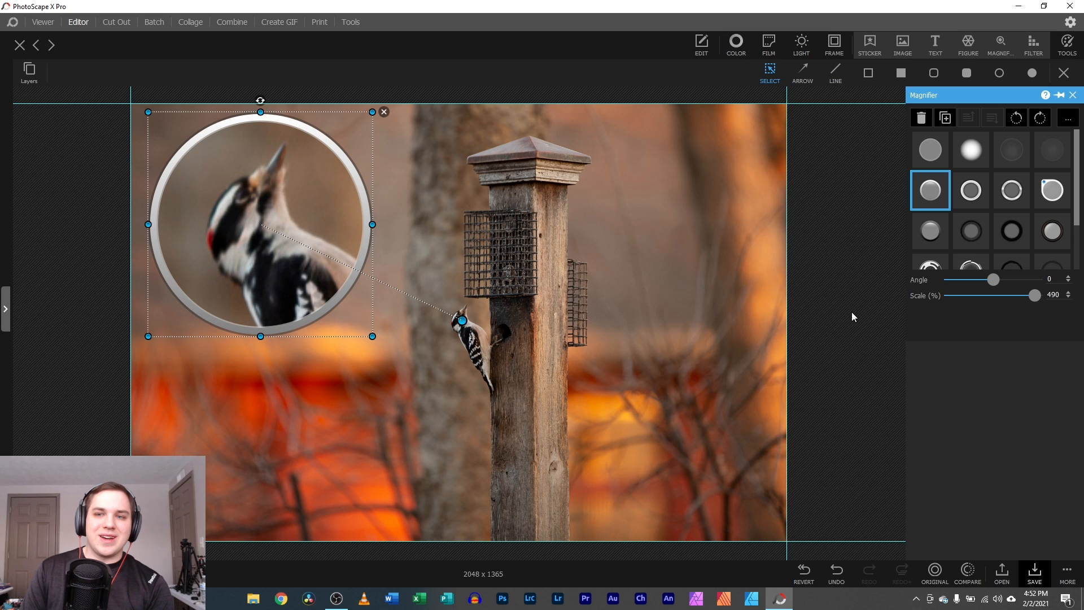
left_click(604, 423)
left_click(313, 287)
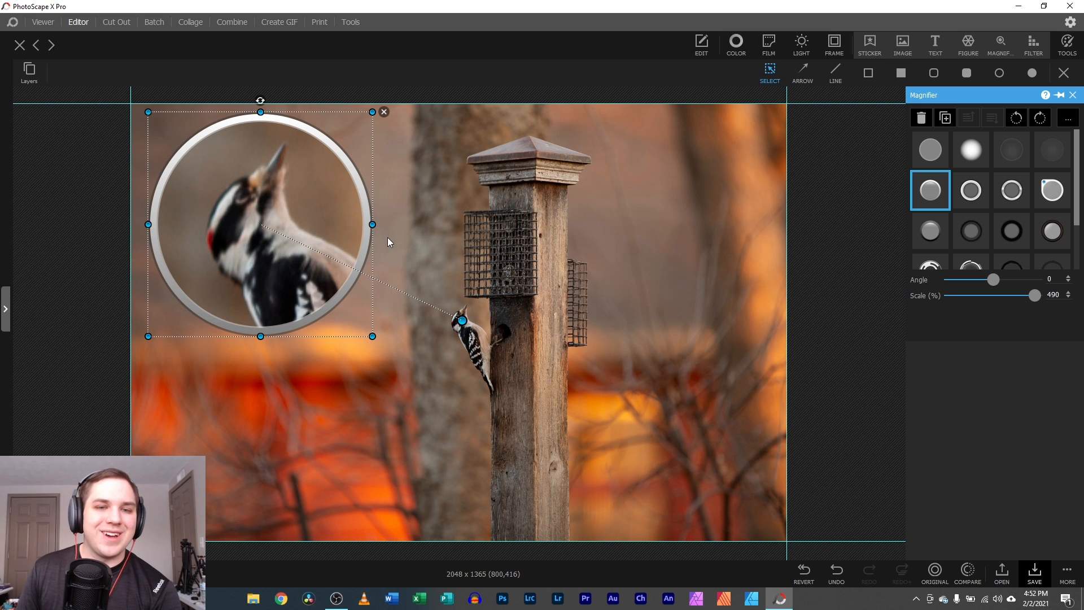
left_click(384, 113)
- Add a Blur filter area to the photo and switch its type to Frosted Glass
left_click(1037, 44)
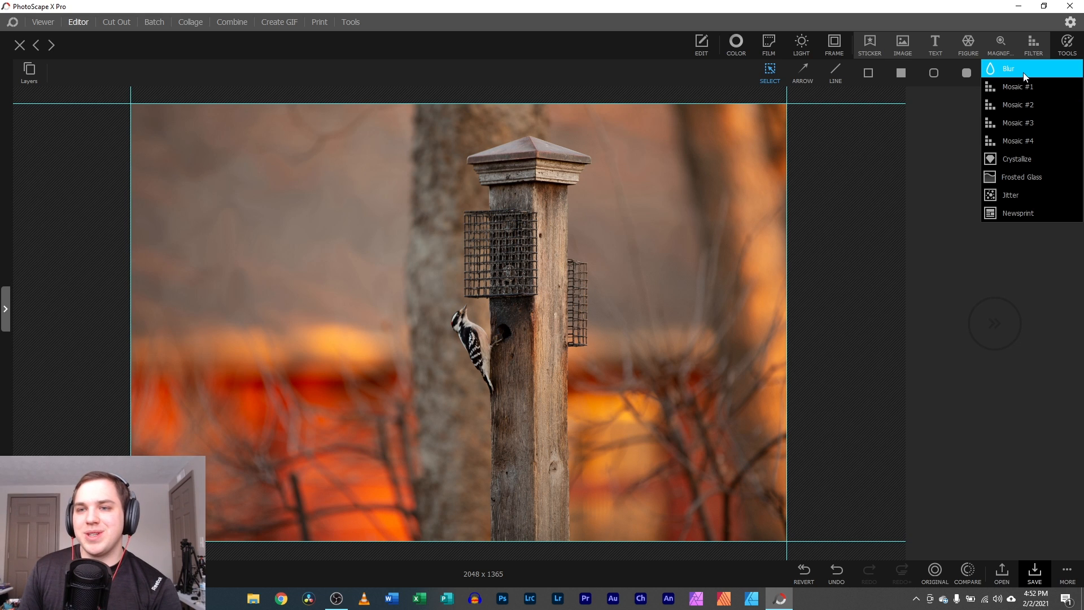
left_click(1024, 66)
left_click_drag(460, 302, 490, 379)
left_click(992, 134)
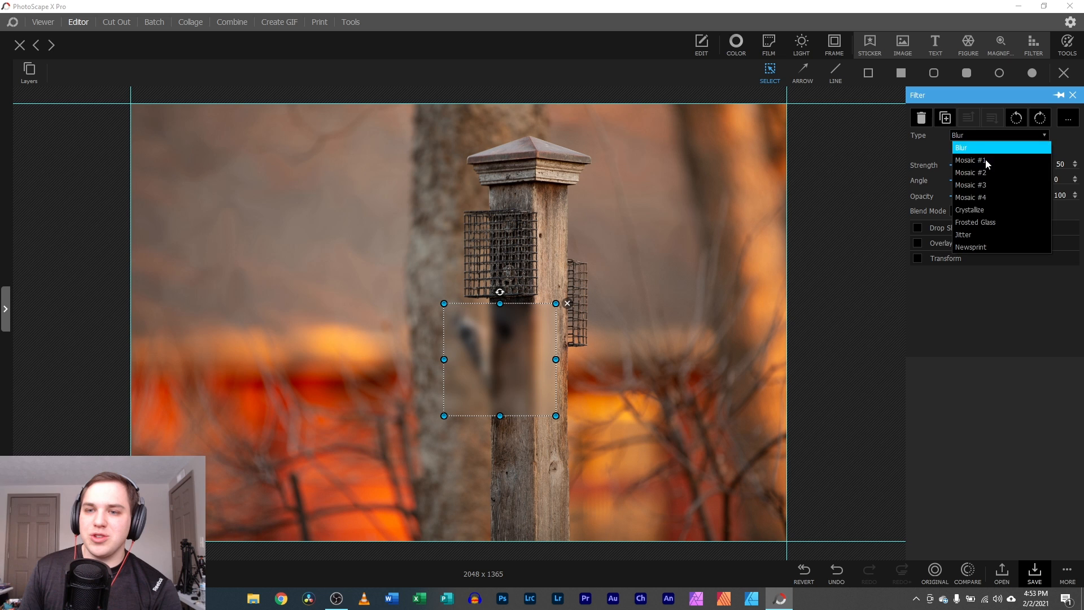
left_click(978, 221)
- Move and enlarge the frosted-glass area, delete it, and show the retouching Tools list
left_click_drag(521, 362, 501, 349)
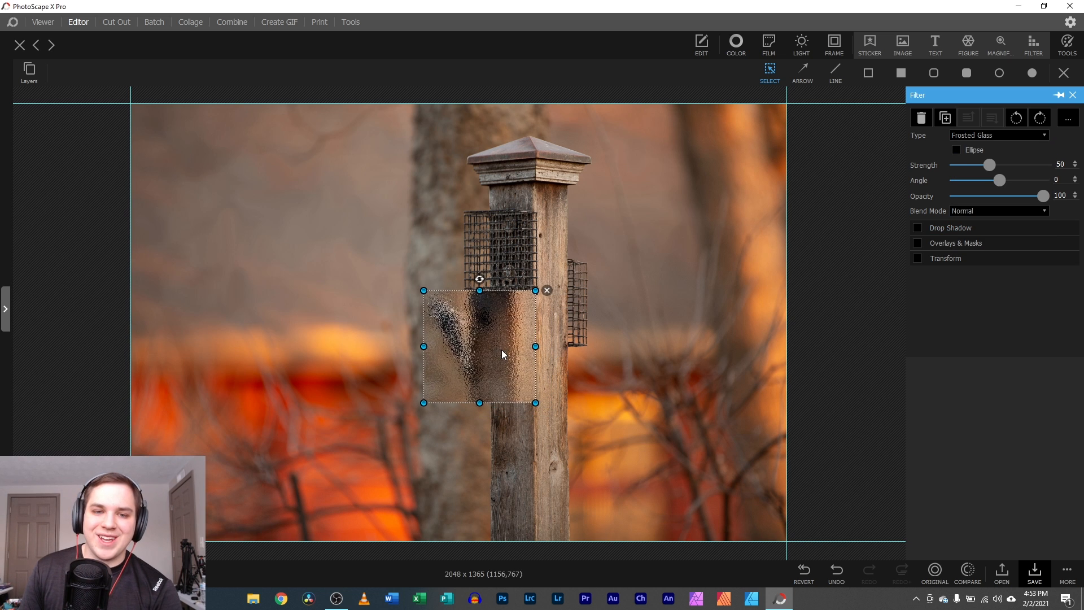
left_click_drag(424, 291, 244, 202)
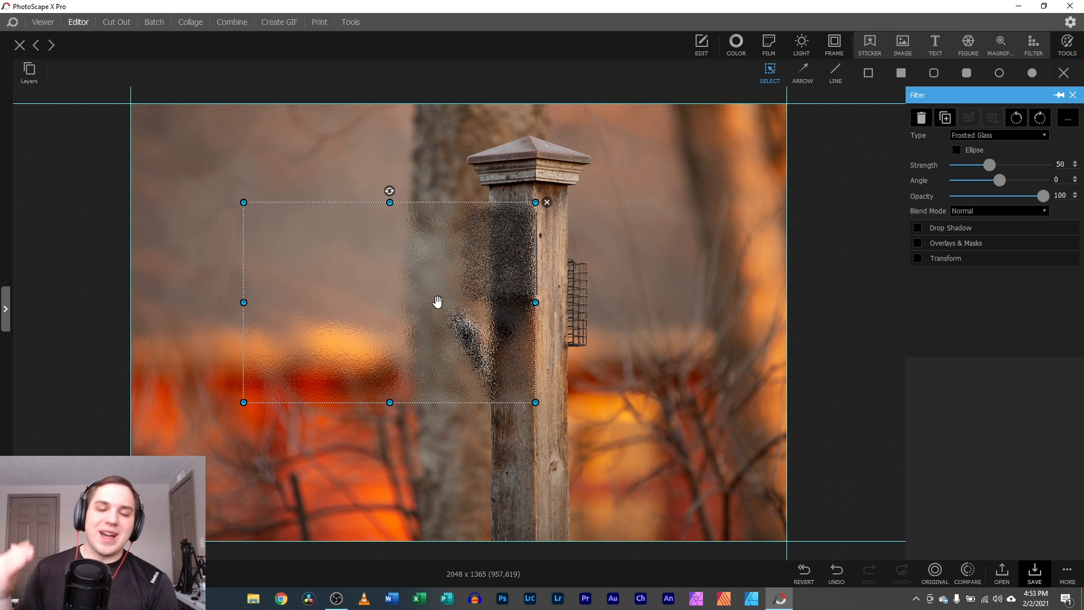
left_click(546, 202)
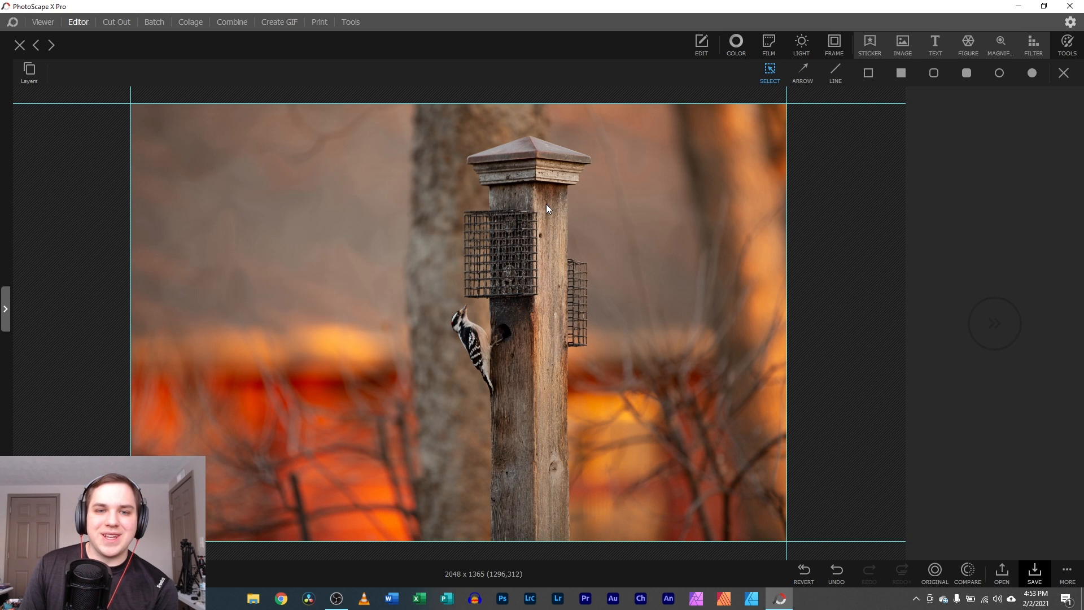
left_click(1070, 46)
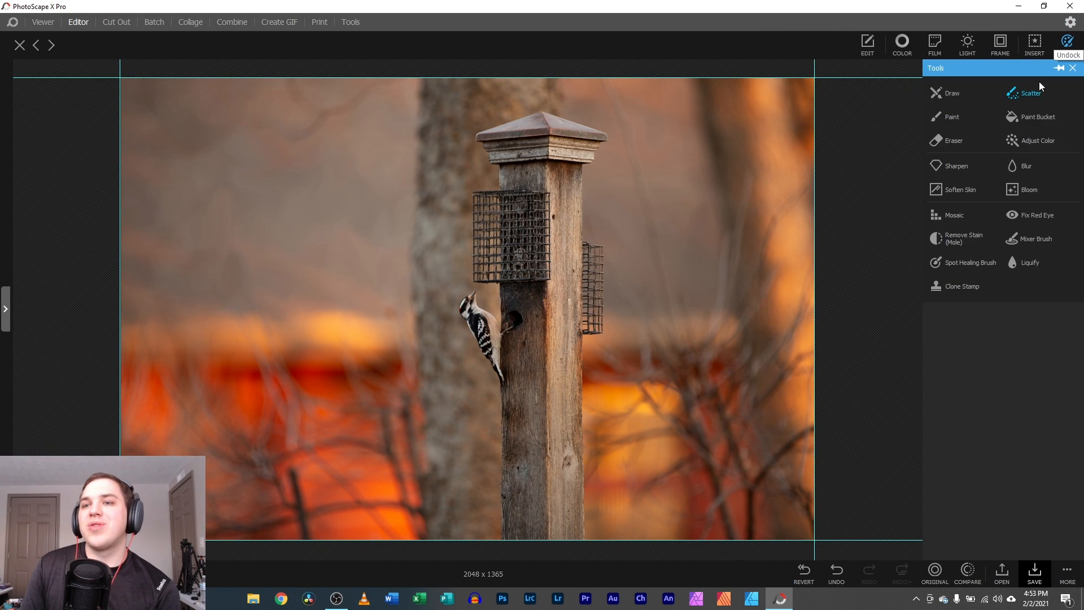
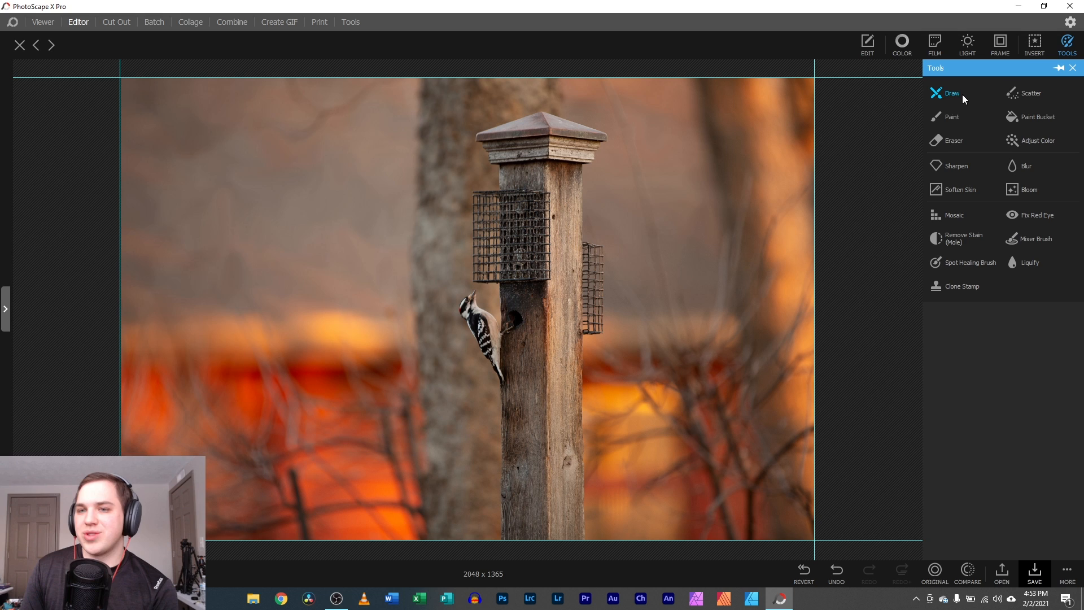
- Close the woodpecker photo without saving and open IN LOVE from the PSX Temps thumbnails
left_click(989, 265)
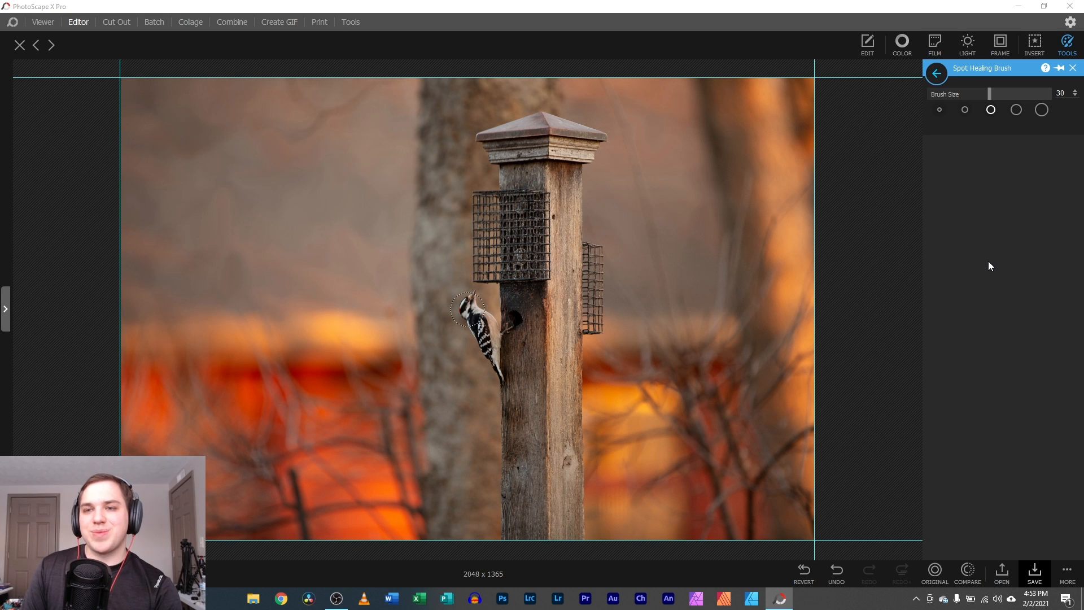
left_click(19, 45)
left_click(525, 308)
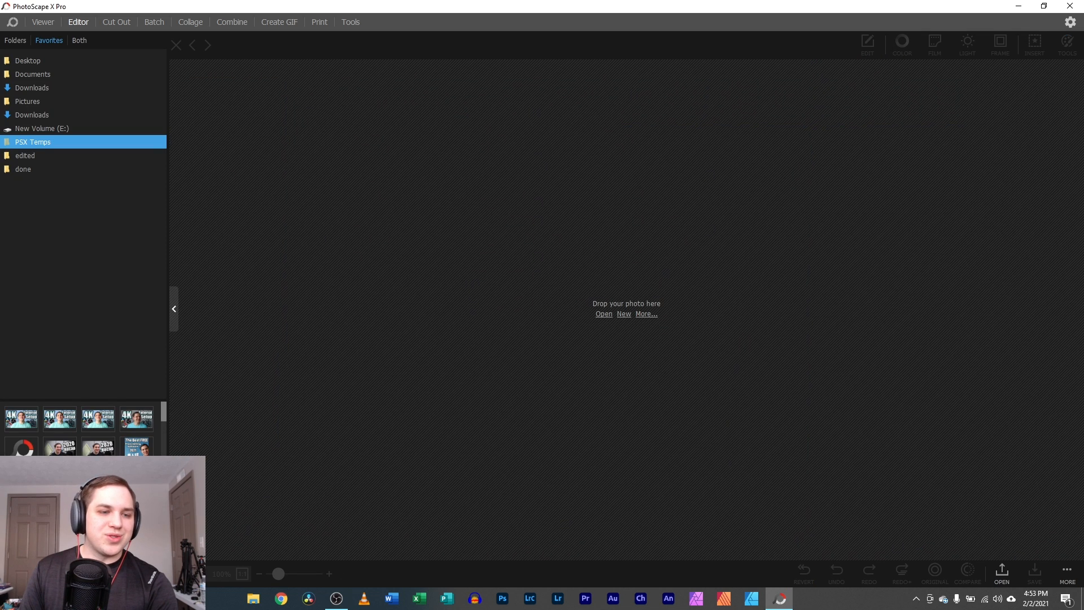
scroll(83, 486, "down", 3)
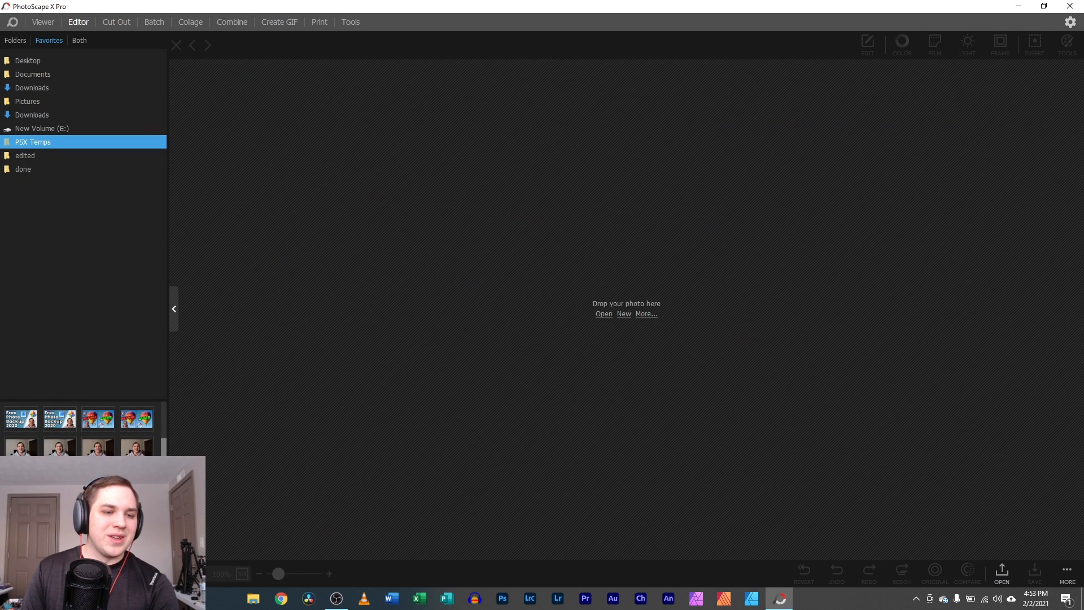
left_click(136, 478)
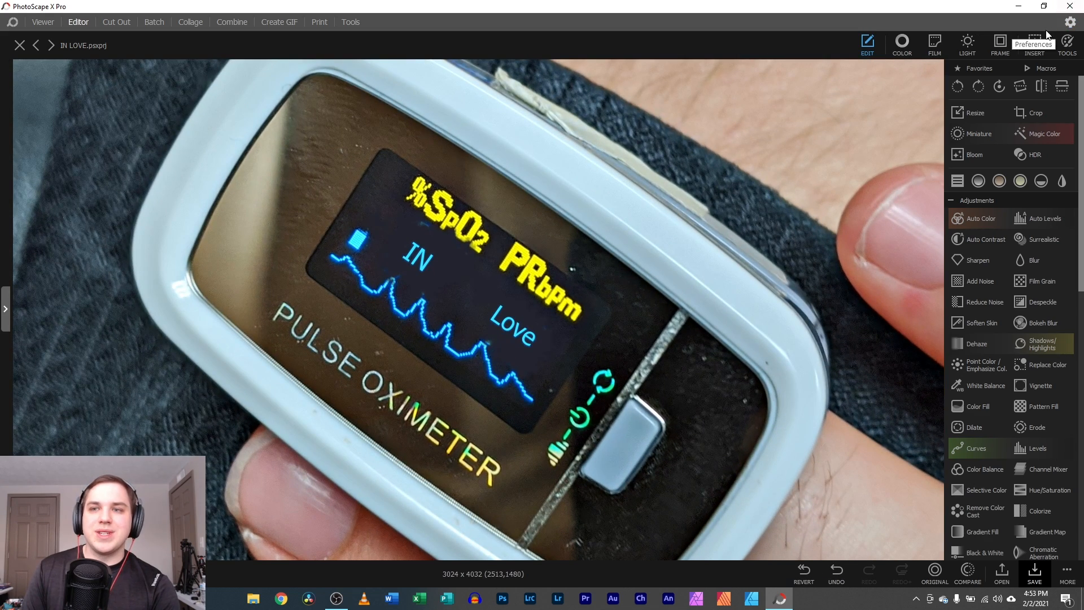
- Revert the IN LOVE oximeter photo to original, removing the IN and Love text
left_click(1038, 45)
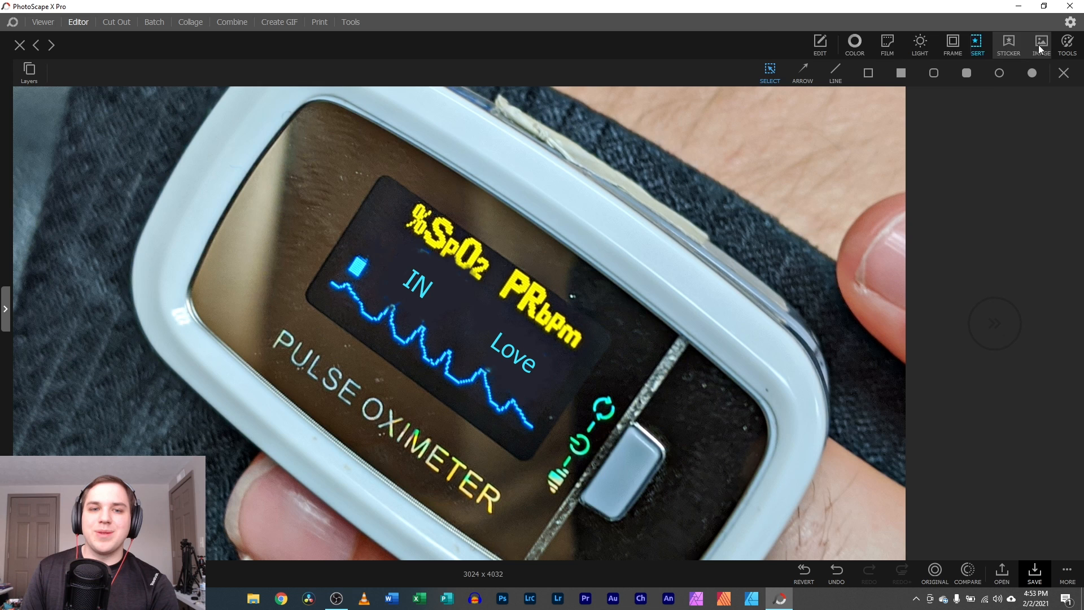
left_click(419, 282)
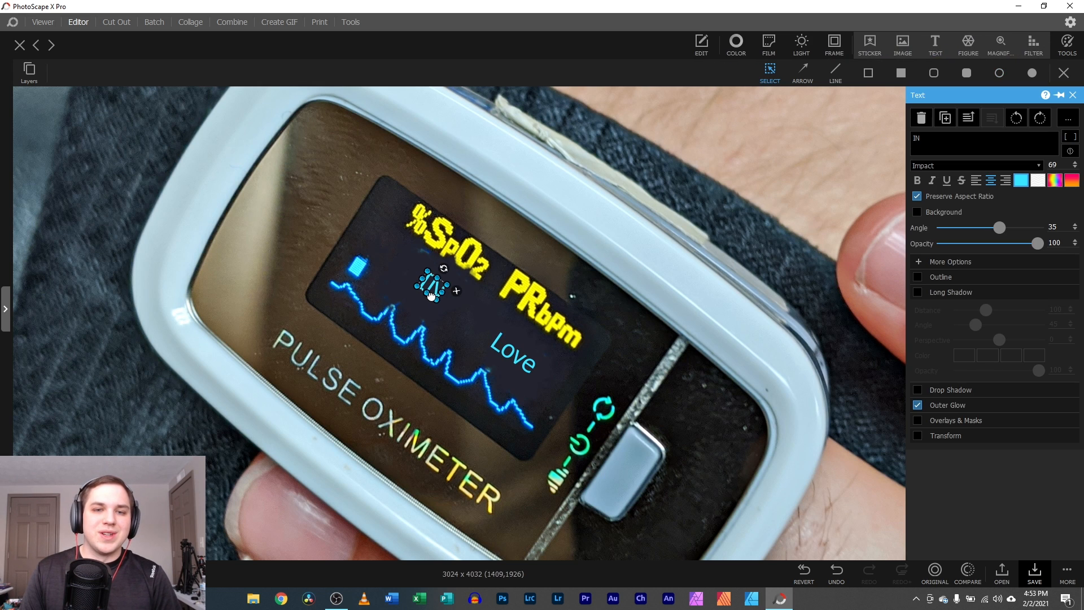
left_click(805, 572)
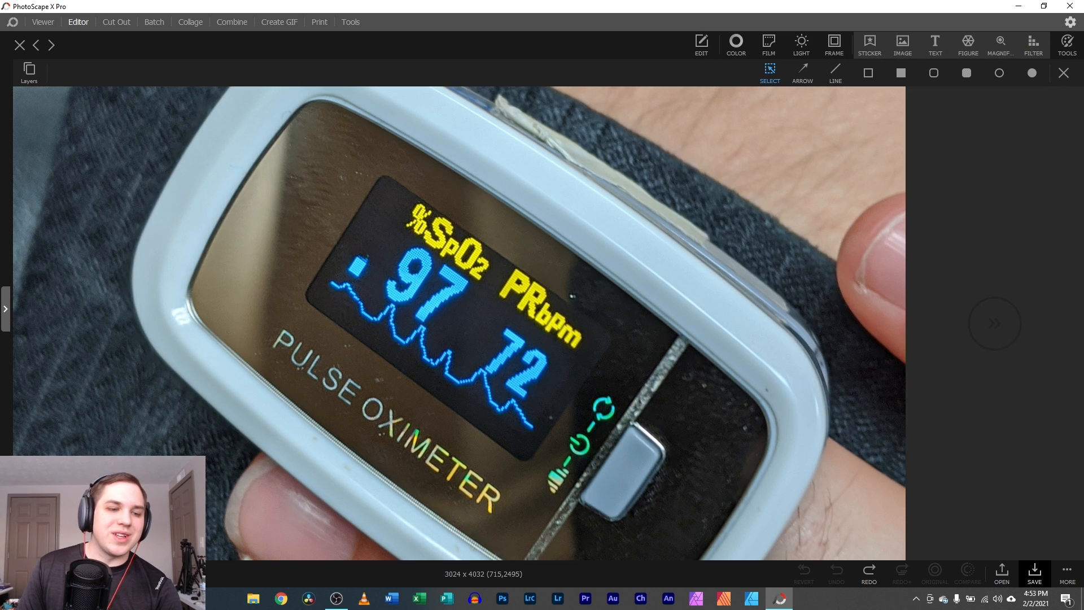
scroll(458, 319, "up", 3)
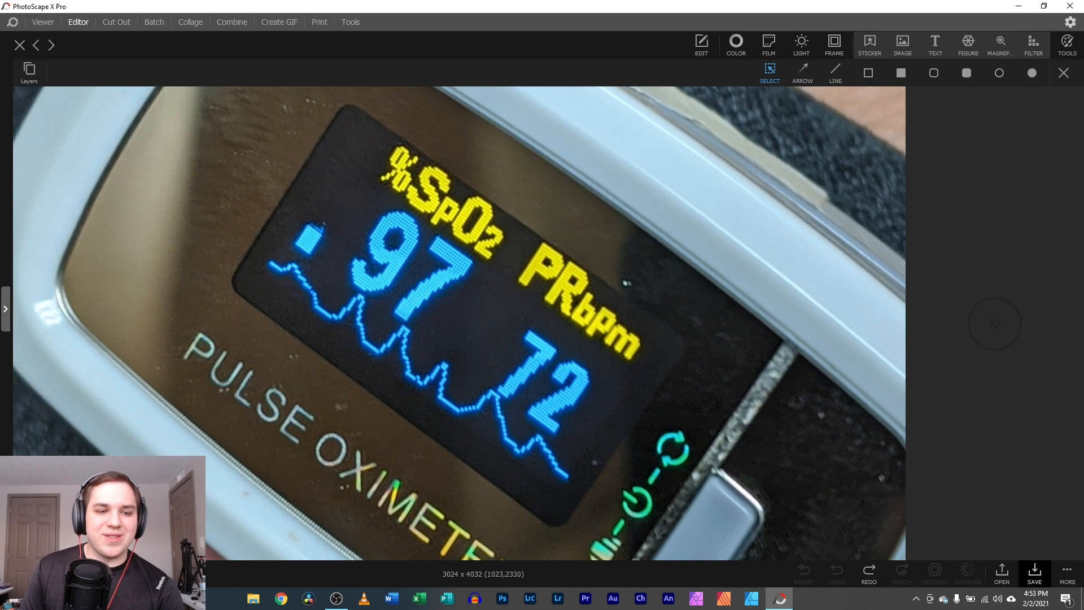
scroll(457, 339, "down", 3)
scroll(457, 339, "up", 3)
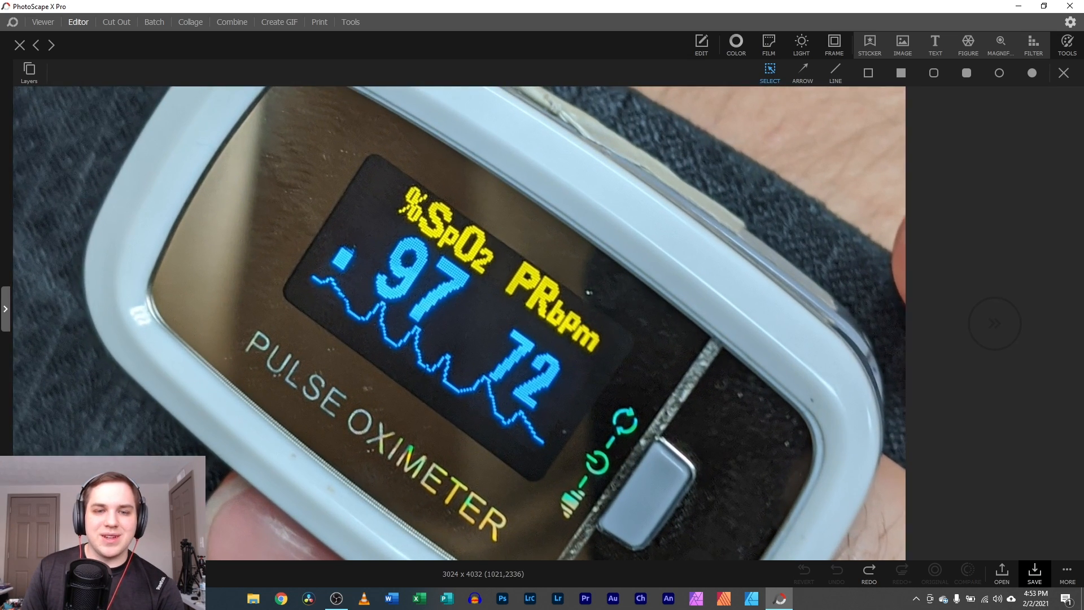
left_click(1067, 44)
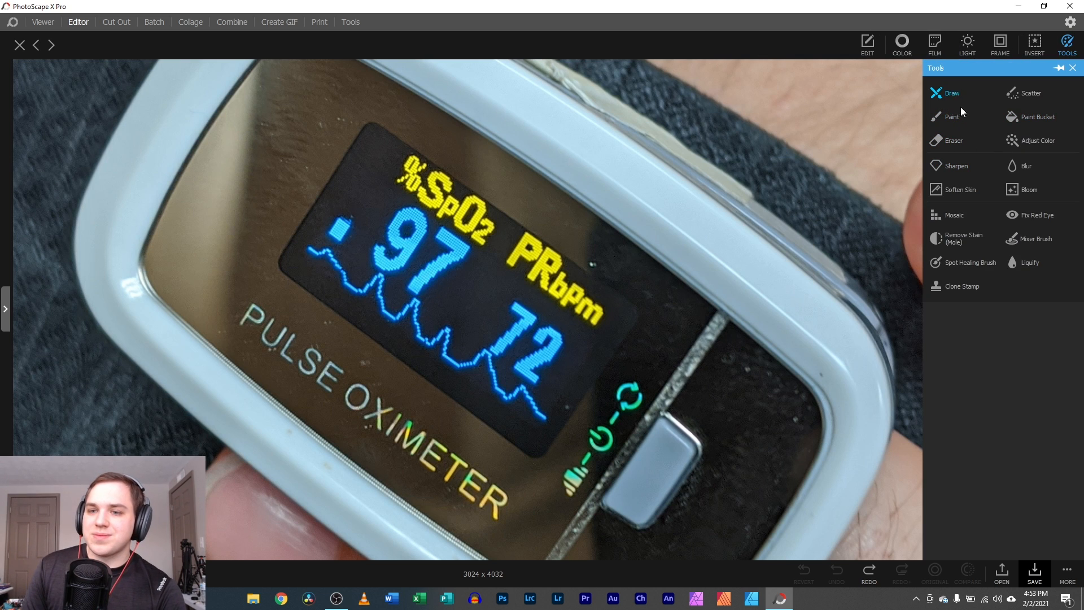
- Zoom in and paint over the 72 pulse digits with the Spot Healing Brush
left_click(958, 261)
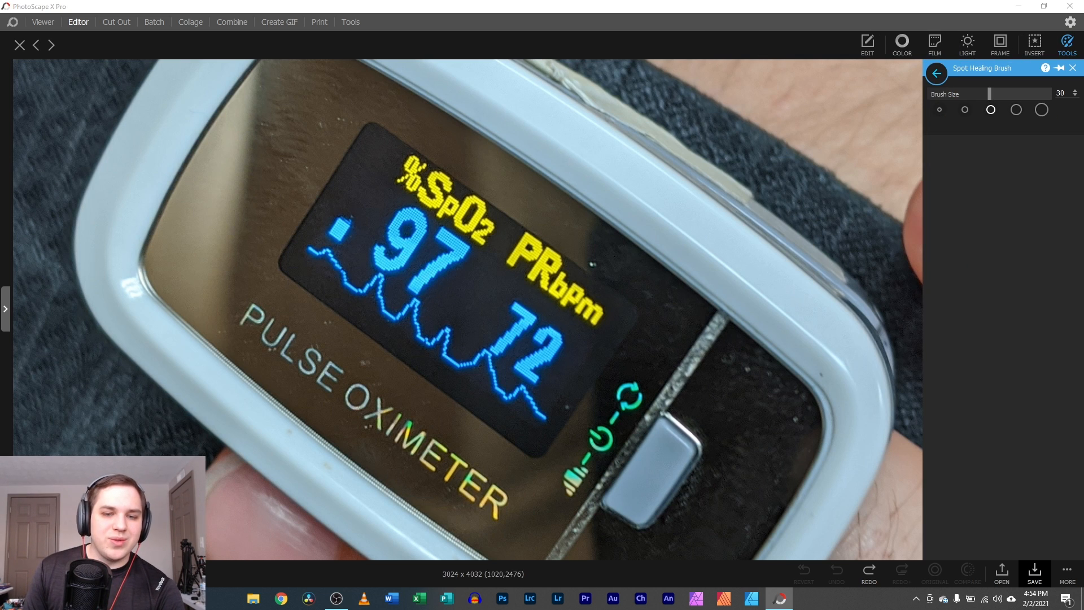
scroll(457, 308, "up", 4)
mouse_move(422, 333)
left_mouse_down()
mouse_move(207, 154)
mouse_move(242, 152)
mouse_move(350, 261)
left_mouse_up()
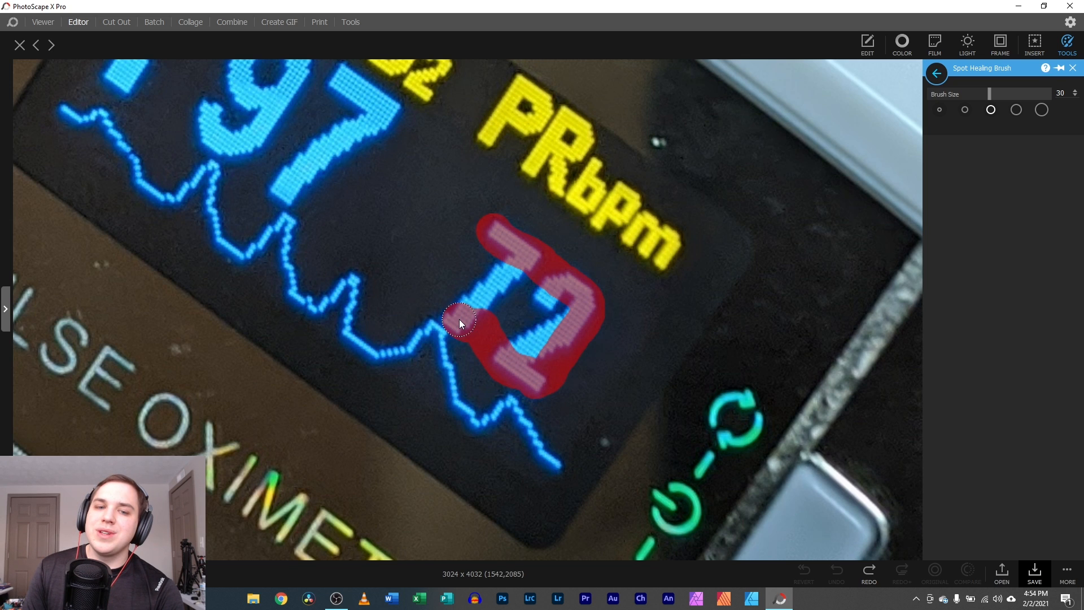
left_click_drag(452, 297, 461, 301)
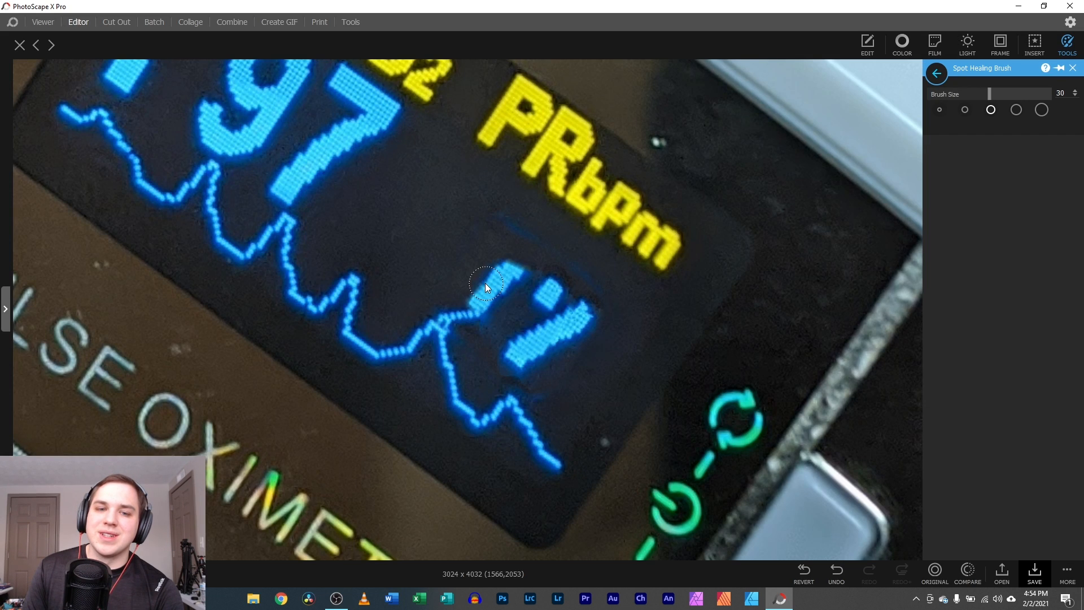
mouse_move(505, 267)
left_mouse_down()
mouse_move(483, 314)
mouse_move(541, 317)
mouse_move(509, 324)
left_mouse_up()
- Heal the remaining digit fragments and marks near PRbpm, then zoom back out
left_click_drag(549, 354, 533, 342)
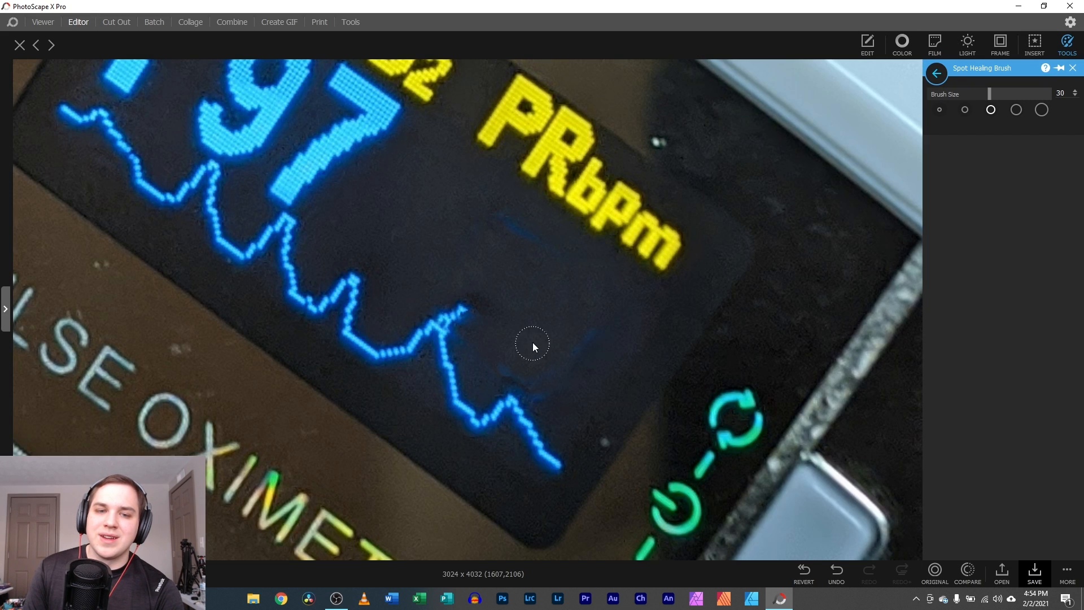
left_click_drag(425, 296, 468, 327)
mouse_move(497, 212)
left_mouse_down()
mouse_move(530, 232)
mouse_move(576, 295)
mouse_move(587, 335)
mouse_move(532, 382)
left_mouse_up()
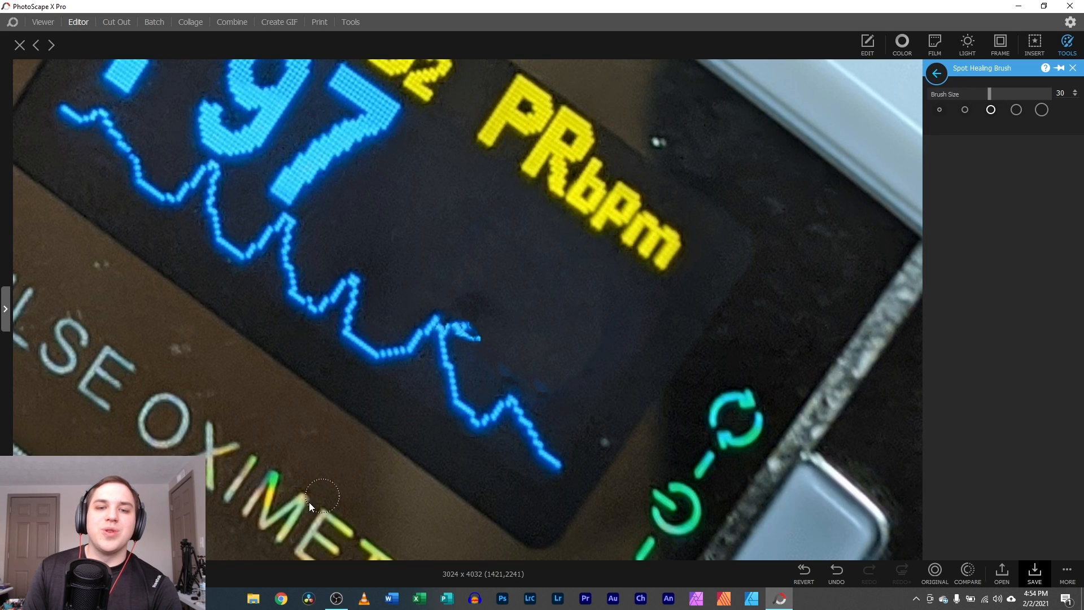
mouse_move(466, 321)
left_mouse_down()
mouse_move(457, 421)
mouse_move(474, 310)
left_mouse_up()
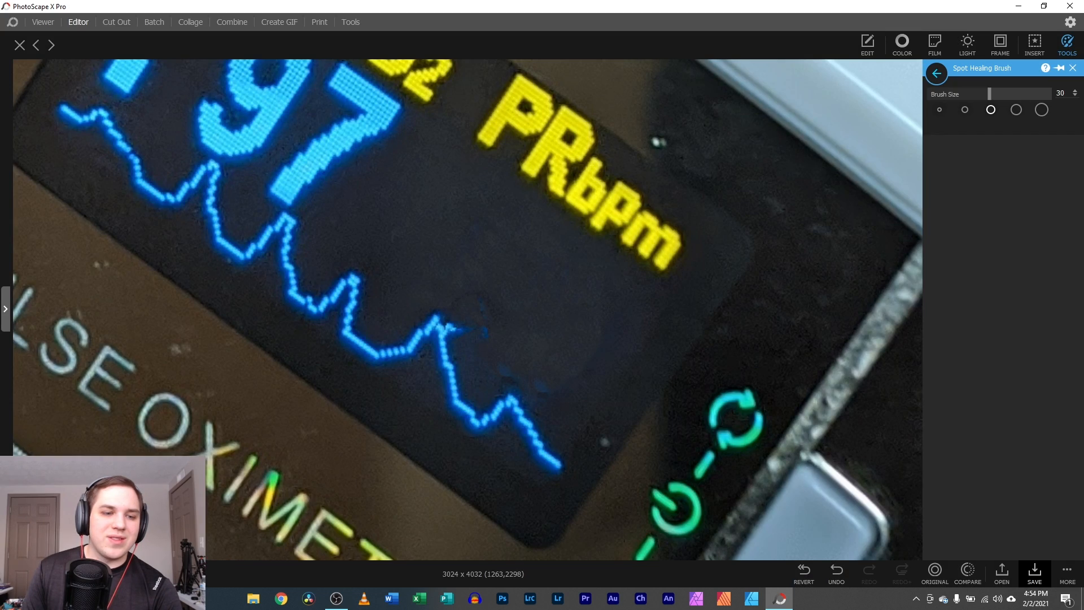
scroll(277, 487, "down", 2)
scroll(277, 487, "down", 3)
scroll(466, 310, "up", 4)
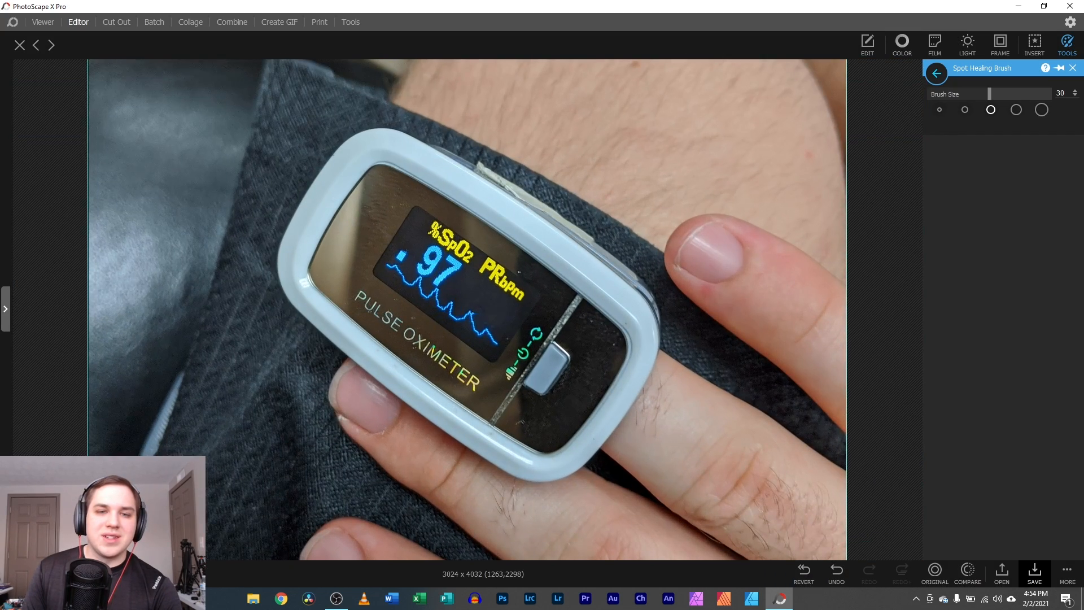
scroll(418, 284, "down", 1)
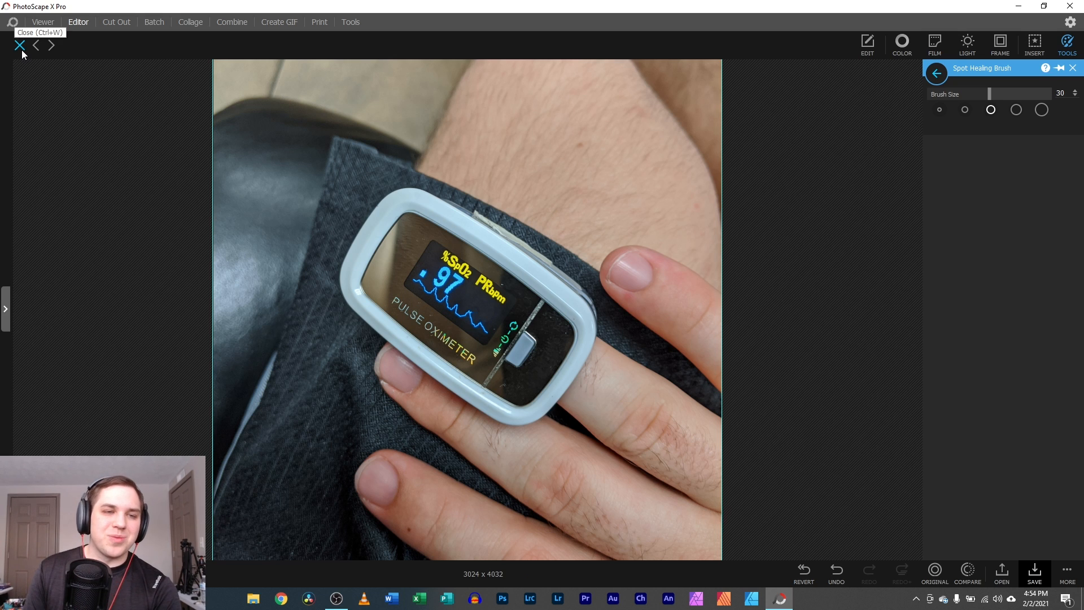
- Close the oximeter photo without saving, bringing up the camera portrait
mouse_move(28, 295)
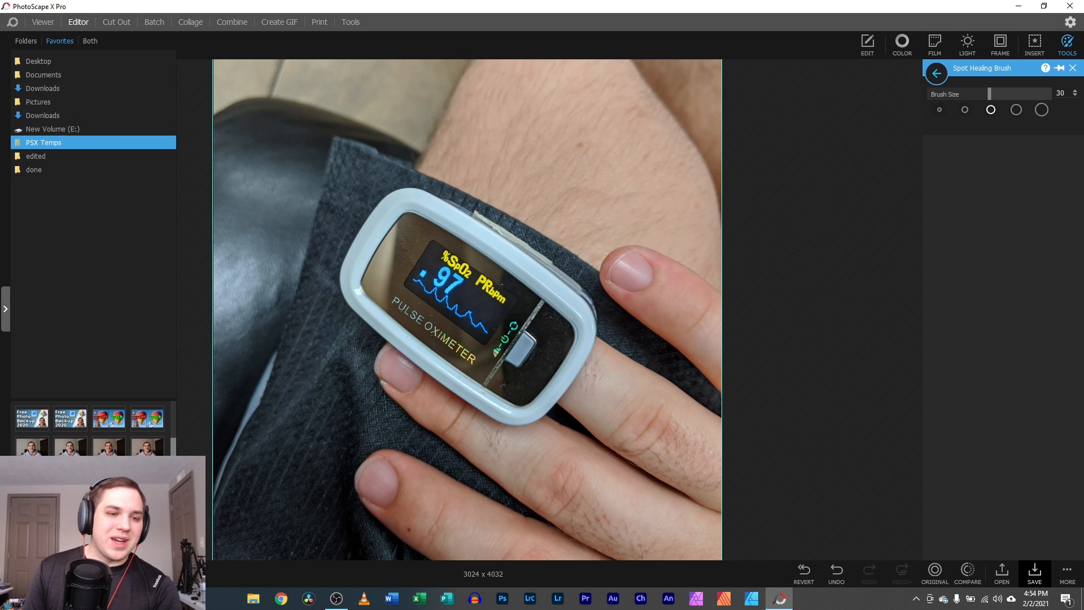
left_click(146, 418)
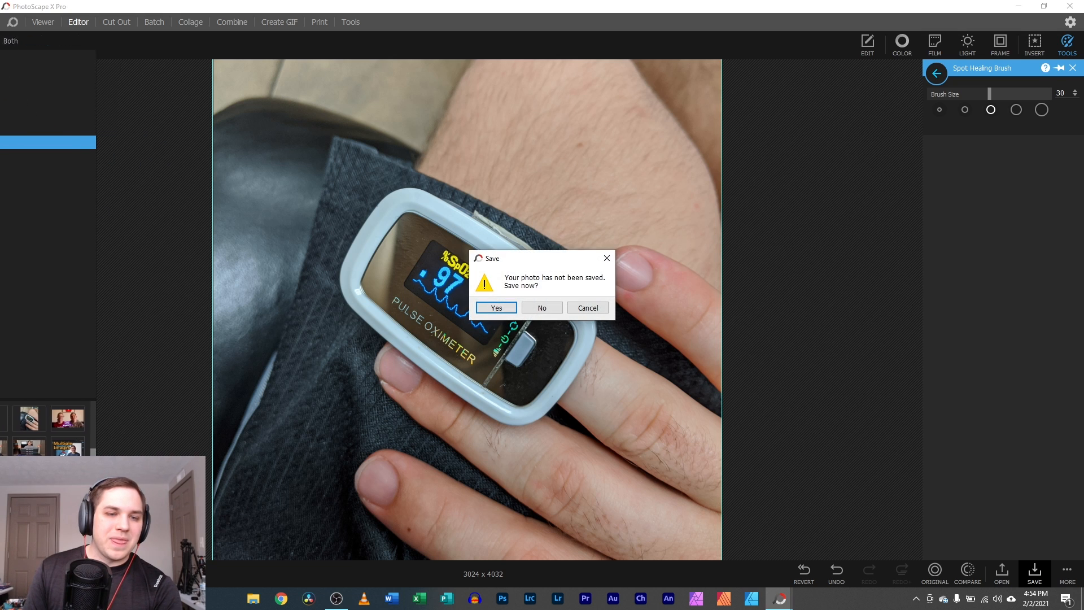
left_click(536, 310)
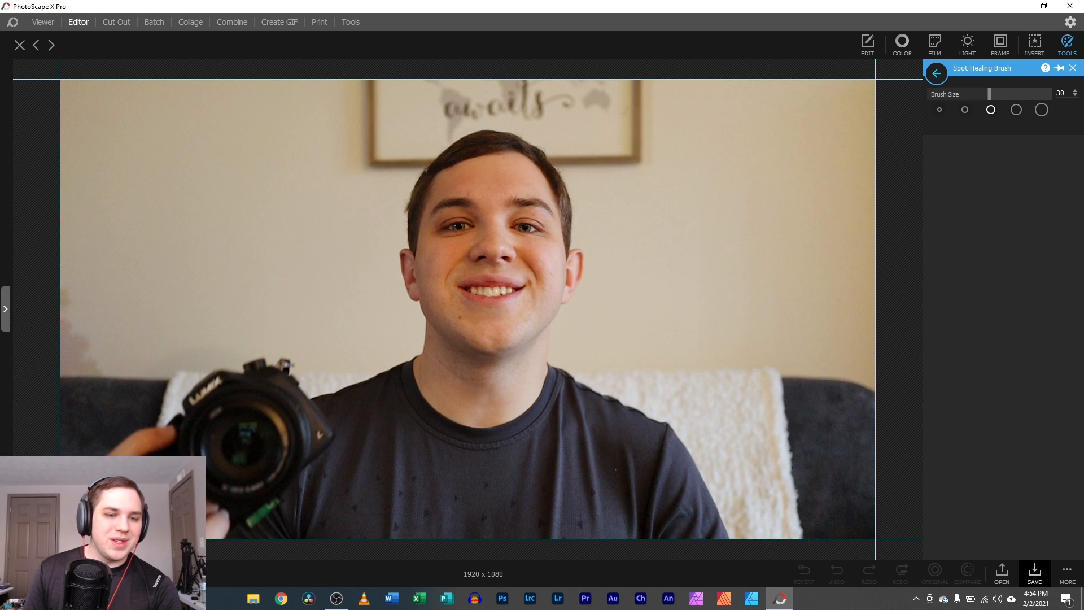
- Heal four triangle marks on the man's shirt with the Spot Healing Brush
scroll(148, 486, "up", 3)
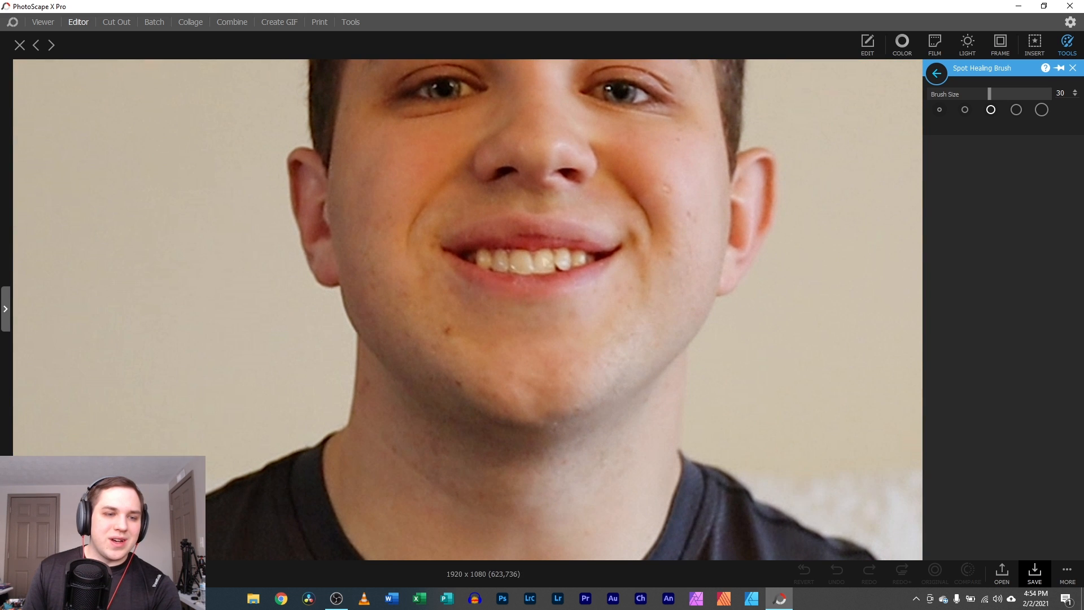
scroll(467, 310, "down", 5)
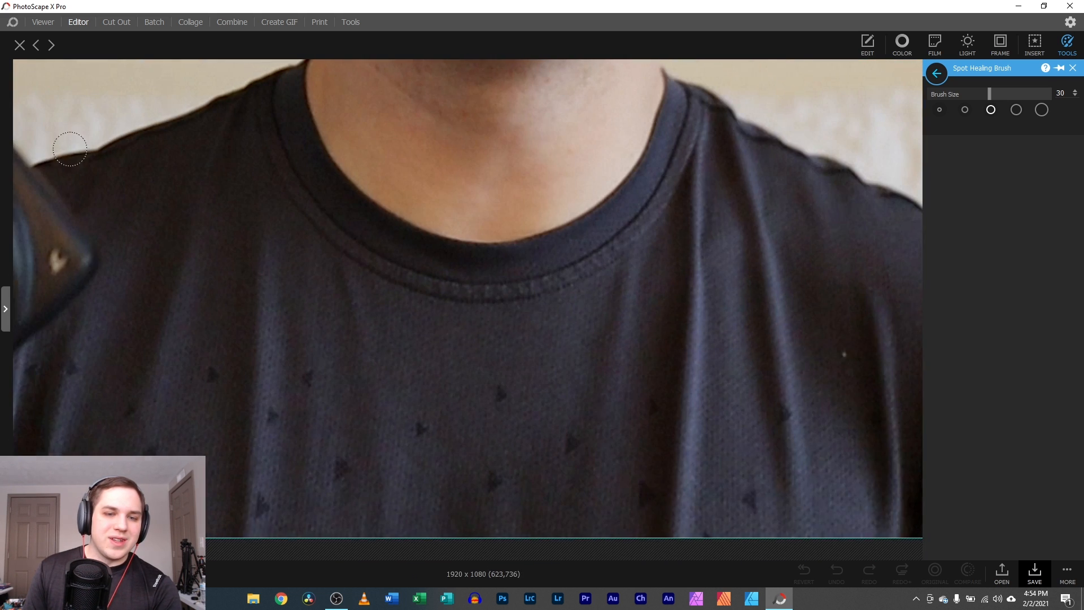
left_click(502, 399)
left_click(568, 442)
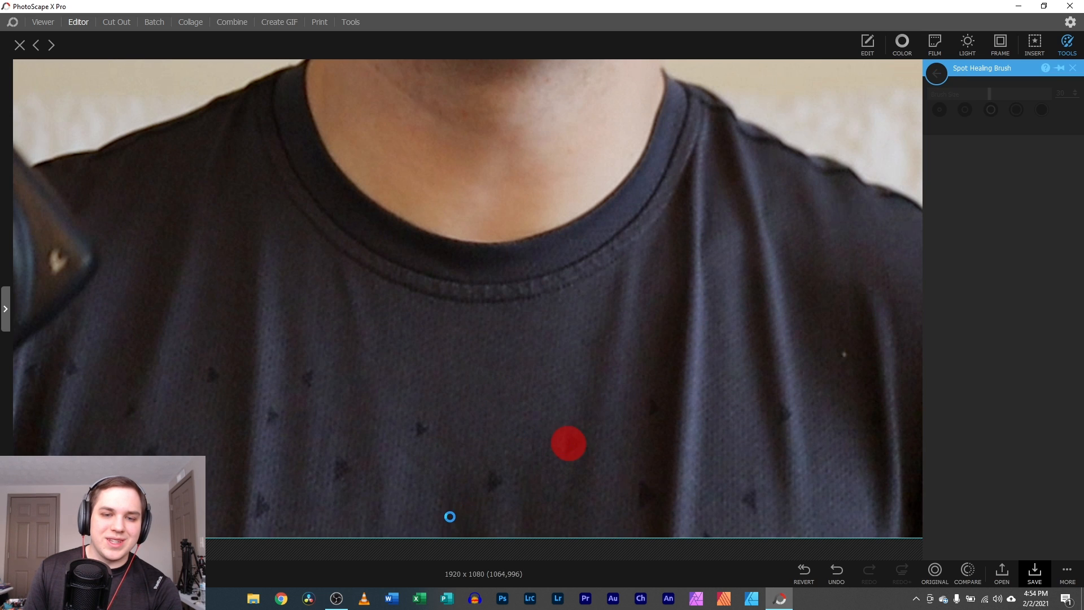
left_click(486, 481)
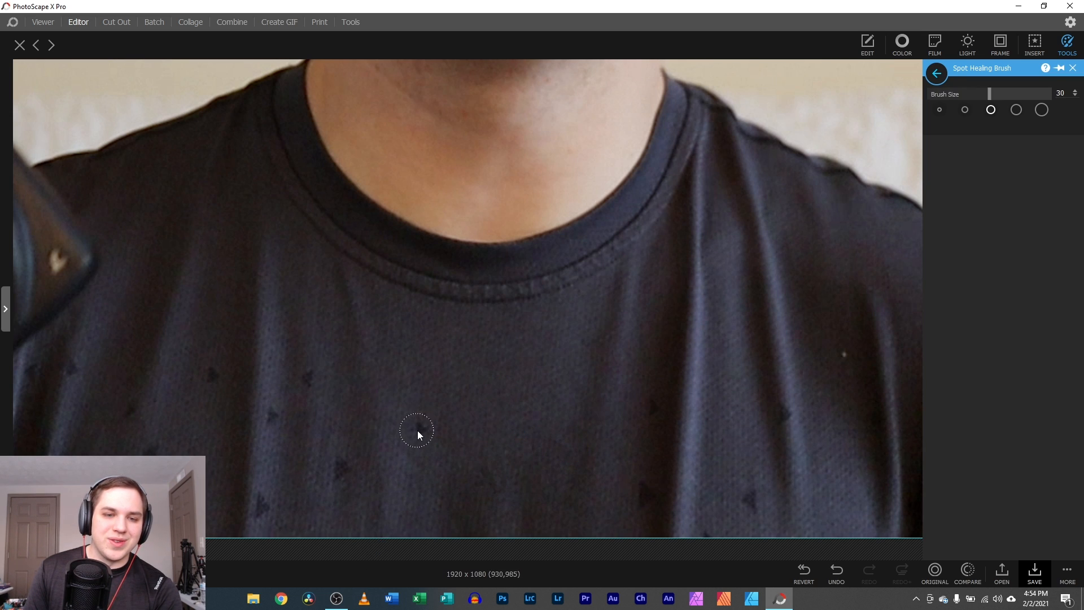
left_click(423, 426)
scroll(108, 537, "down", 8)
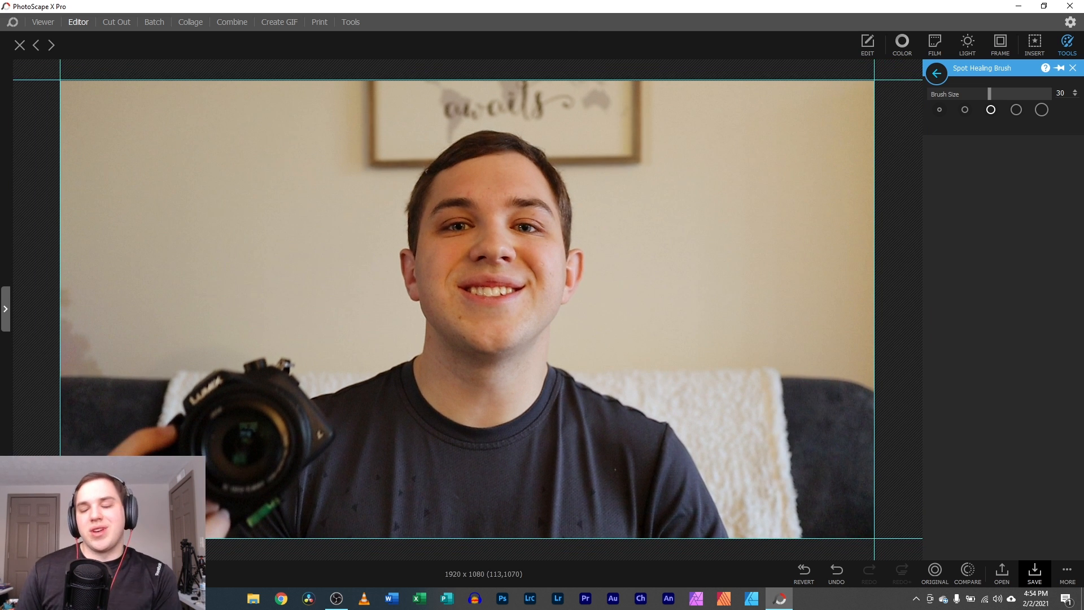
left_click(1071, 68)
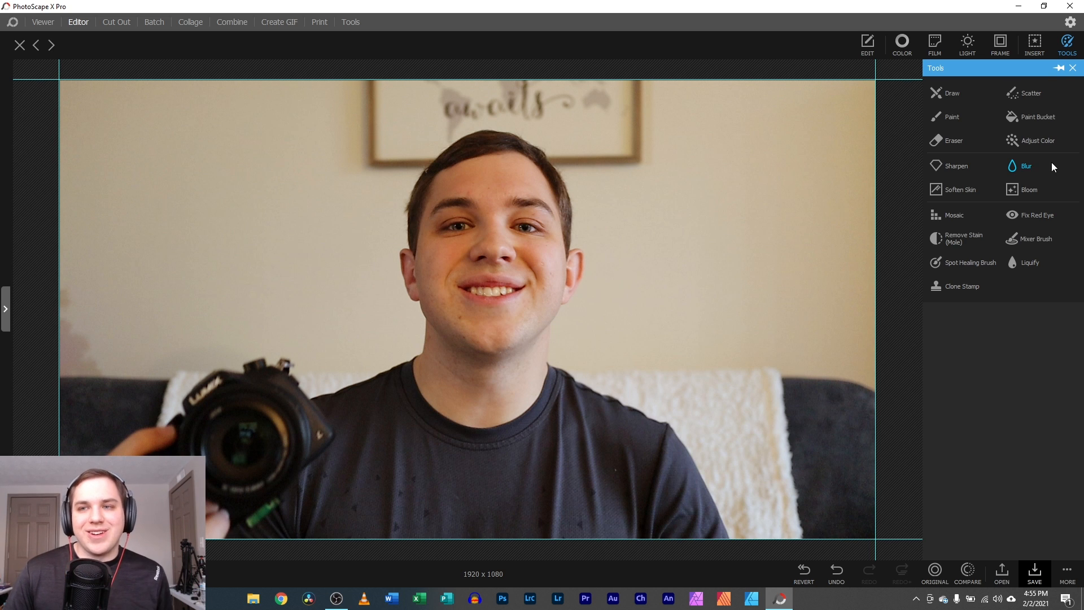
- Switch to Cut Out mode and drag the camera portrait onto the canvas
left_click(1073, 69)
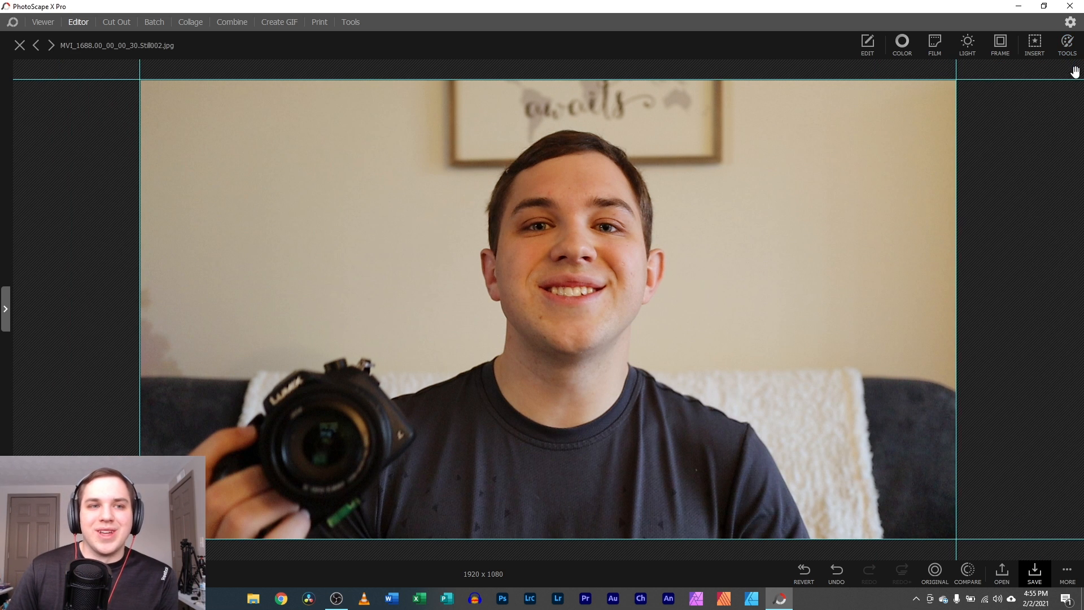
left_click(123, 23)
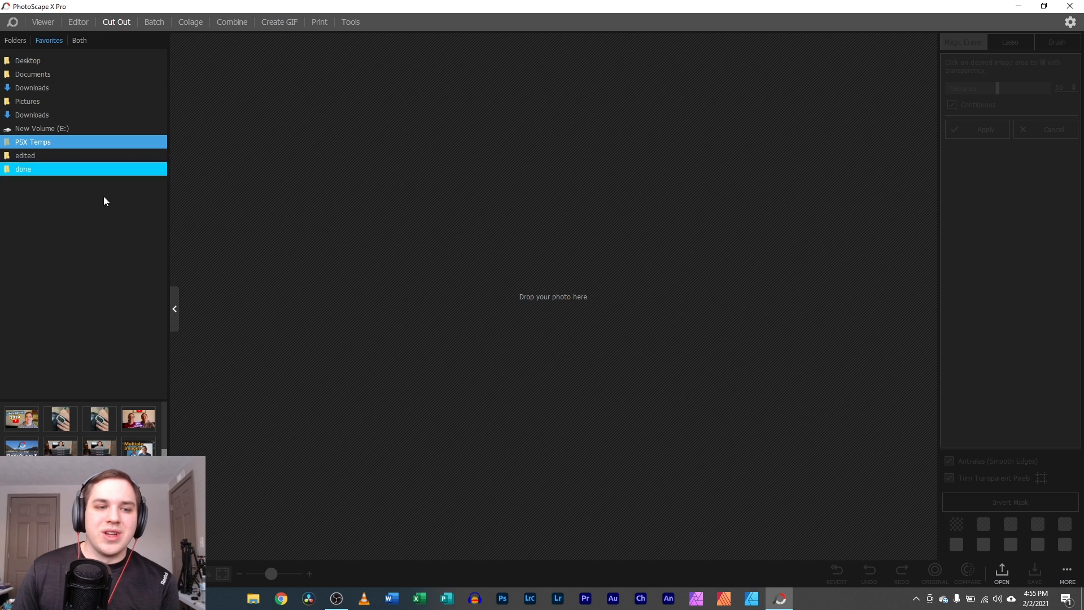
mouse_move(138, 421)
left_mouse_down()
mouse_move(472, 254)
mouse_move(561, 232)
left_mouse_up()
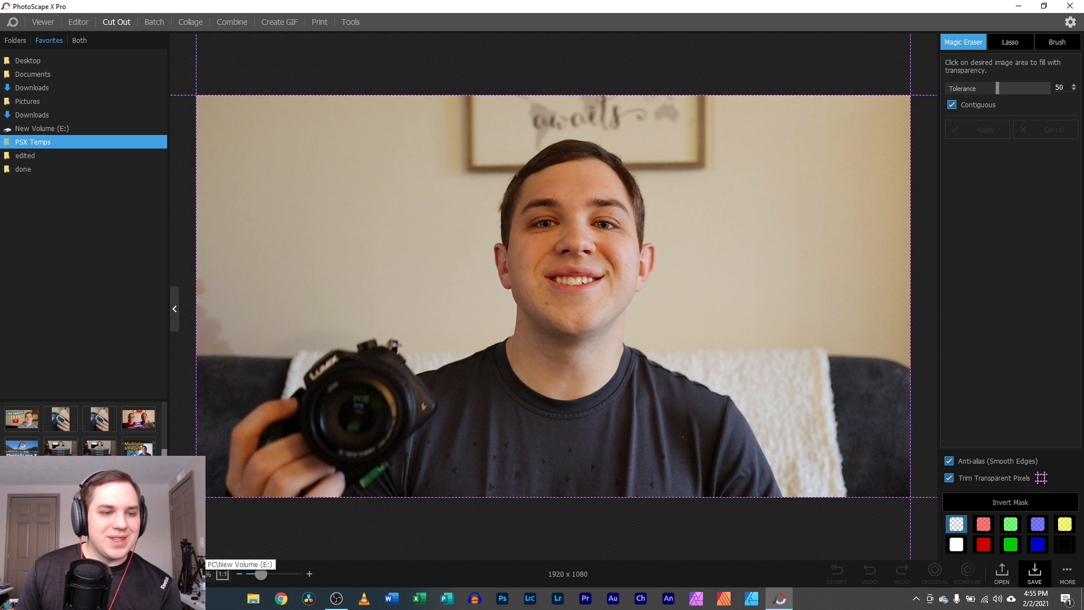
scroll(112, 508, "down", 5)
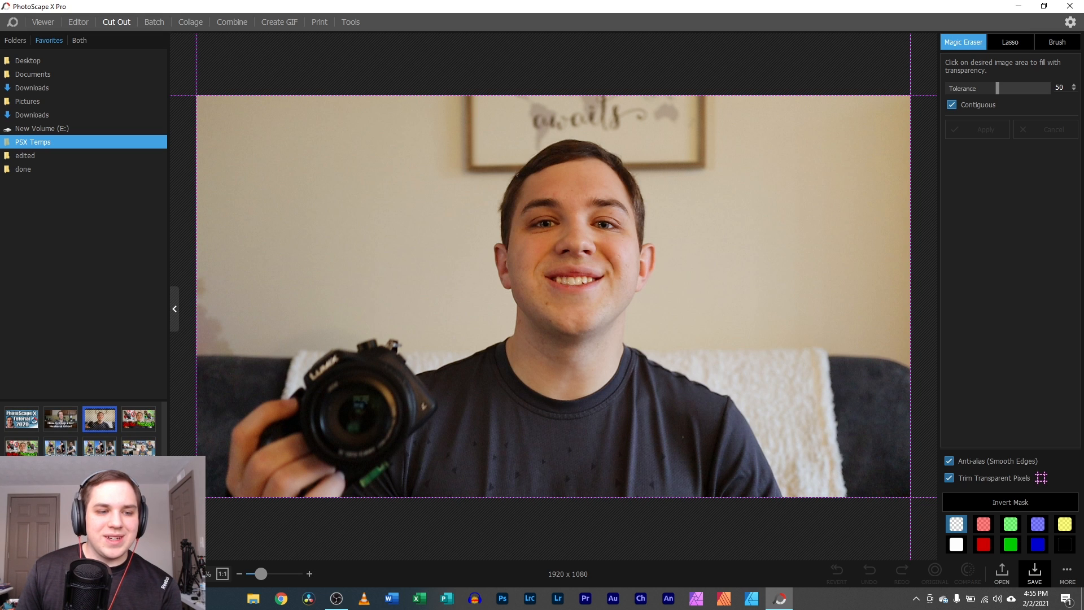
scroll(80, 429, "up", 2)
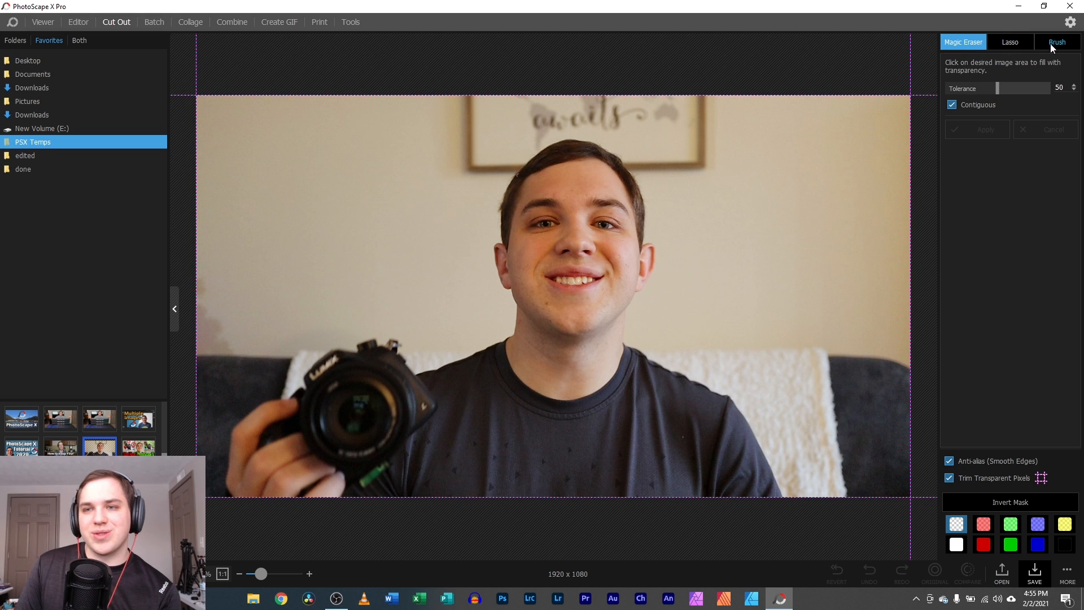
- Lasso around the man and invert the mask to drop the background, giving 1591 x 1019
left_click(1006, 41)
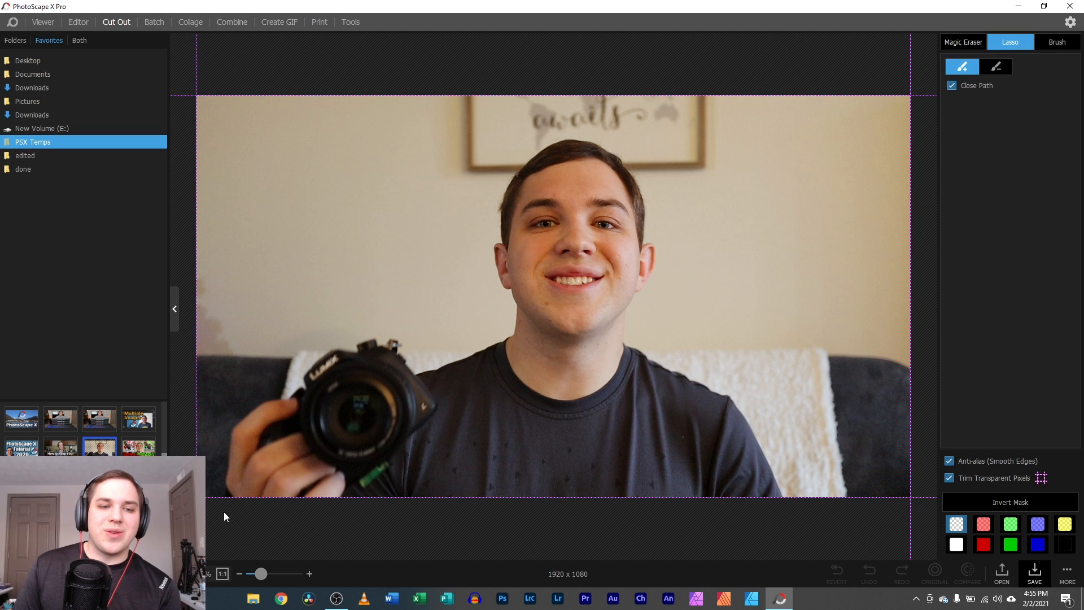
left_click_drag(219, 500, 212, 458)
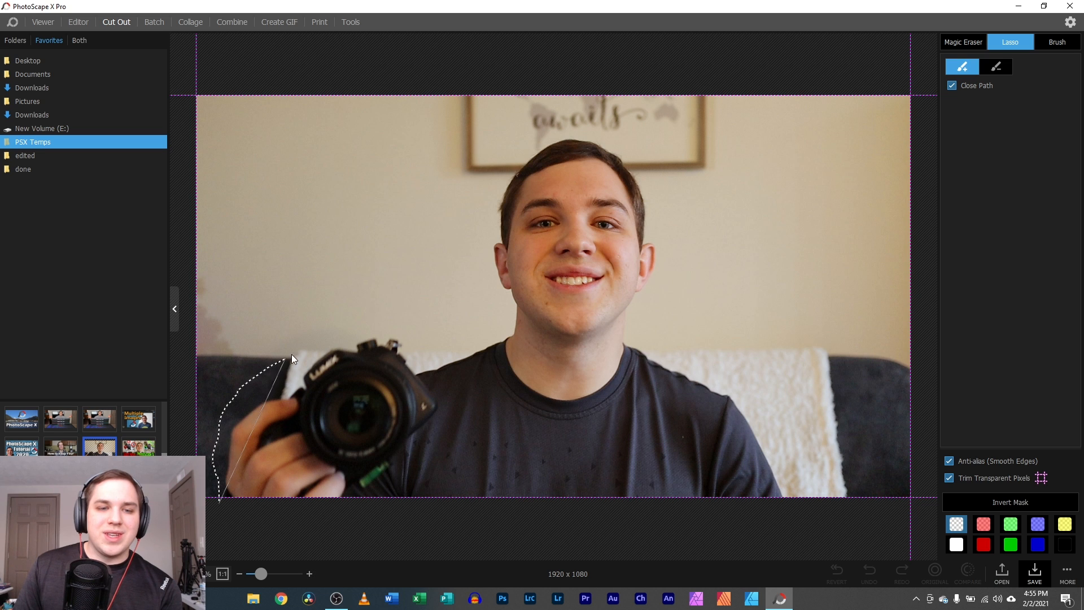
mouse_move(291, 356)
left_mouse_down()
mouse_move(370, 324)
mouse_move(421, 338)
mouse_move(473, 330)
mouse_move(507, 165)
mouse_move(539, 131)
mouse_move(598, 123)
mouse_move(642, 148)
mouse_move(670, 191)
mouse_move(680, 254)
mouse_move(647, 330)
mouse_move(671, 355)
mouse_move(728, 379)
mouse_move(801, 486)
mouse_move(793, 509)
mouse_move(735, 528)
mouse_move(382, 524)
mouse_move(221, 497)
left_mouse_up()
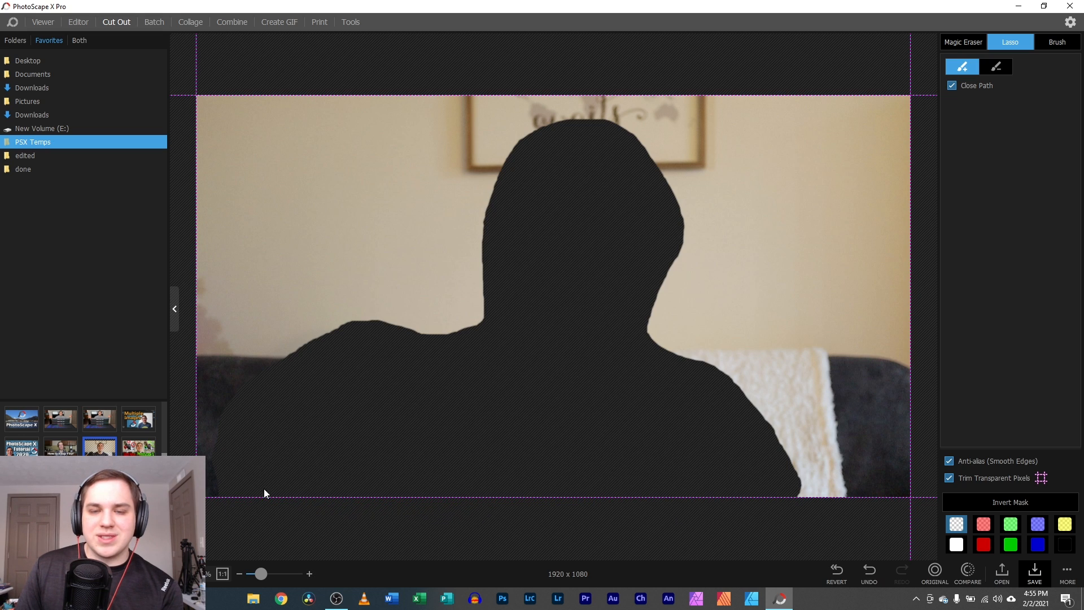
left_click(1014, 502)
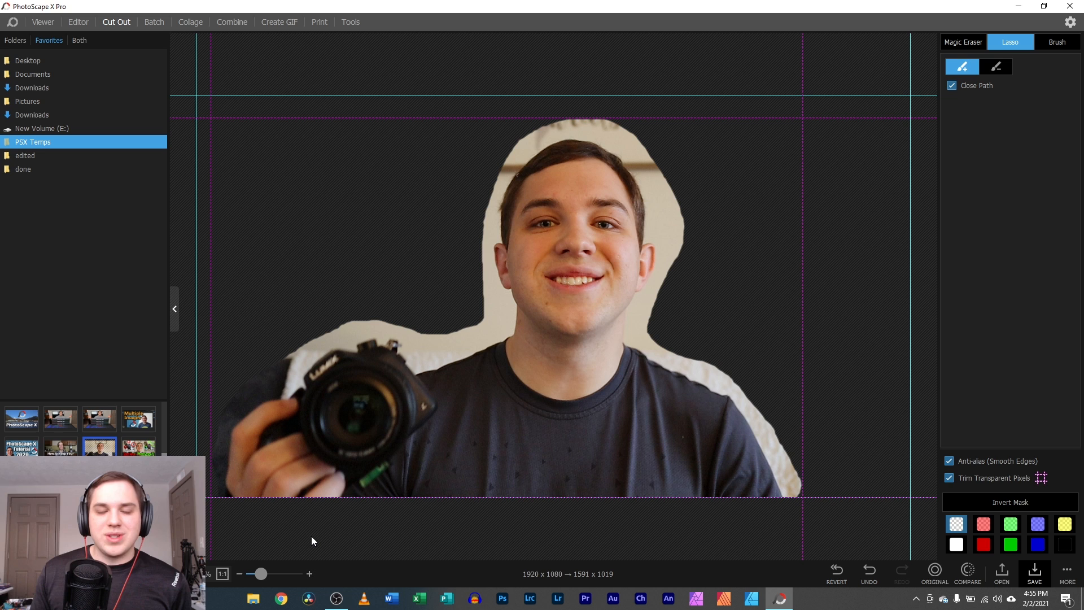
left_click(958, 497)
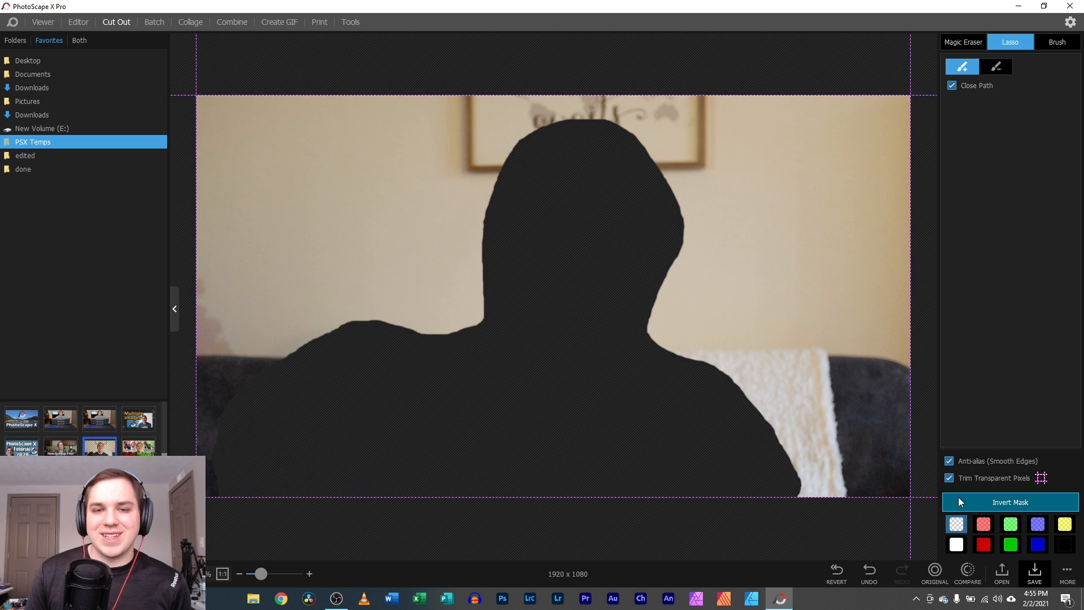
left_click(958, 497)
left_click_drag(261, 574, 273, 574)
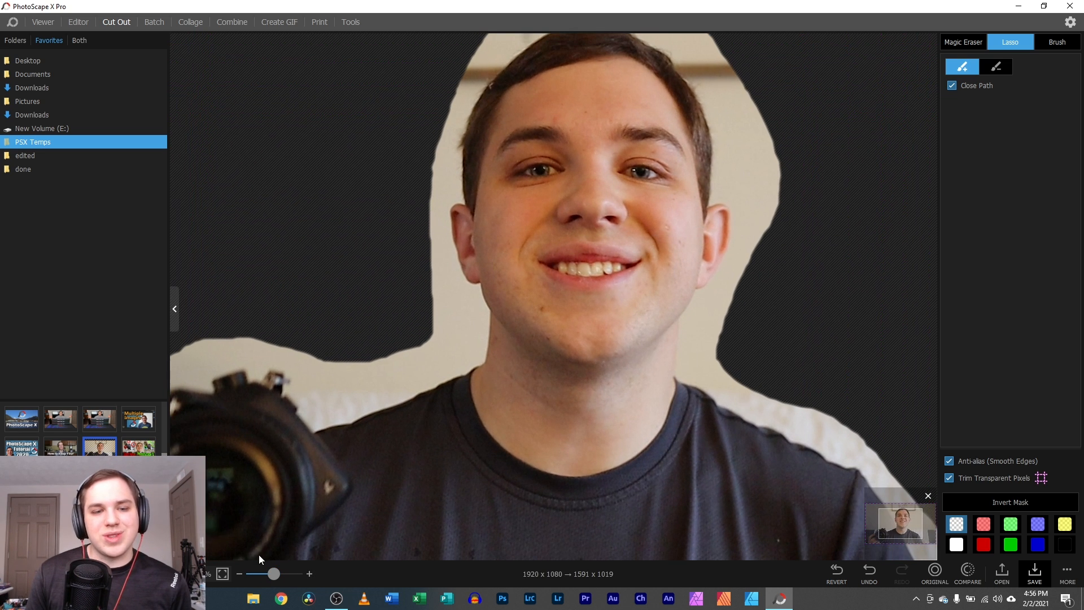
left_click_drag(888, 512, 893, 510)
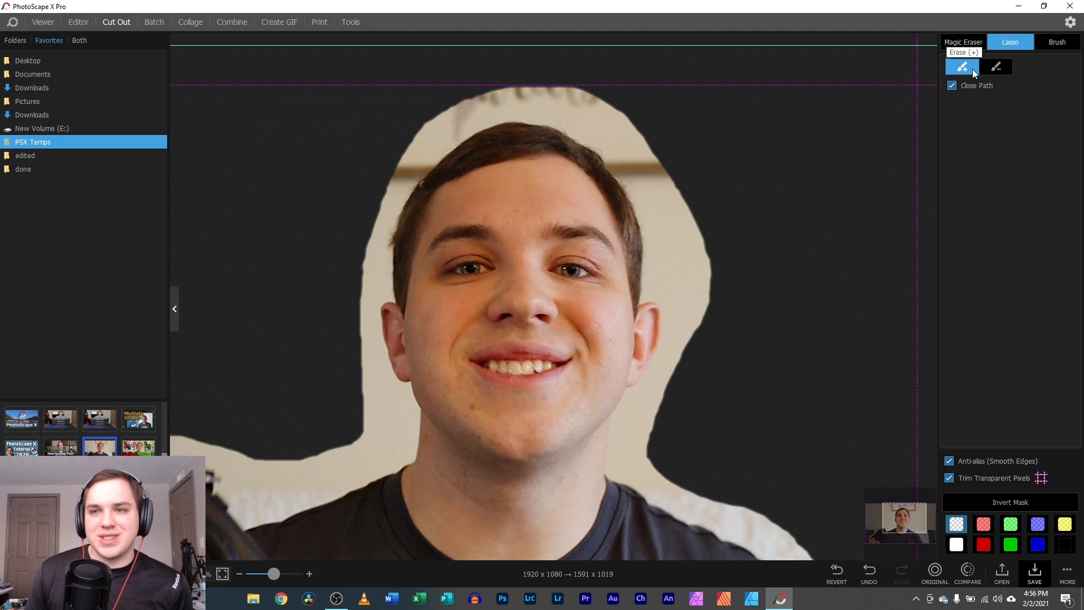
- Erase the light wall above and right of the head with the Magic Eraser
left_click(965, 49)
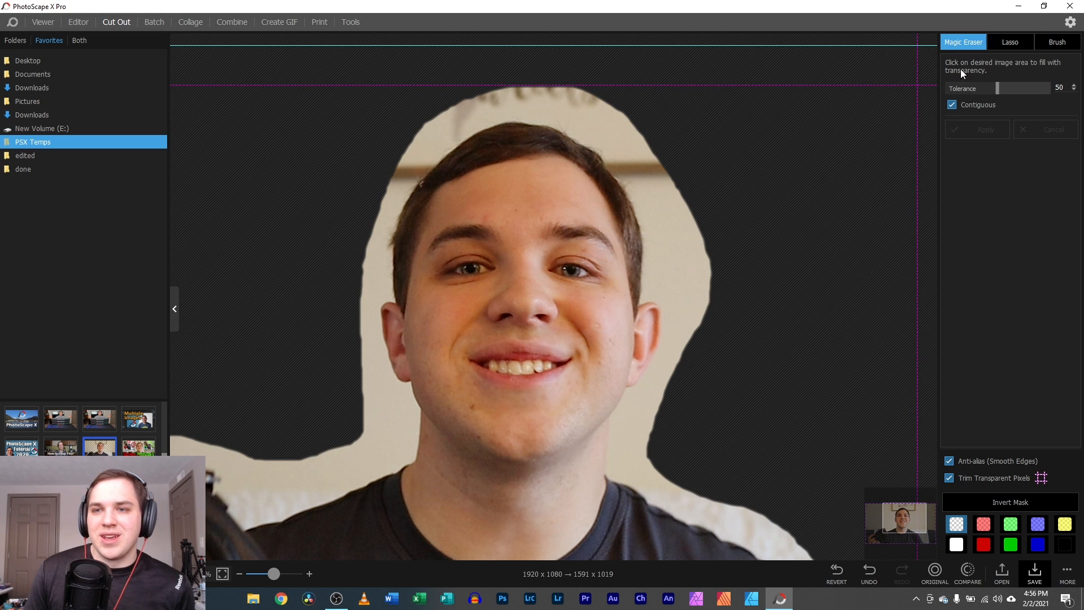
left_click(584, 116)
left_click(668, 192)
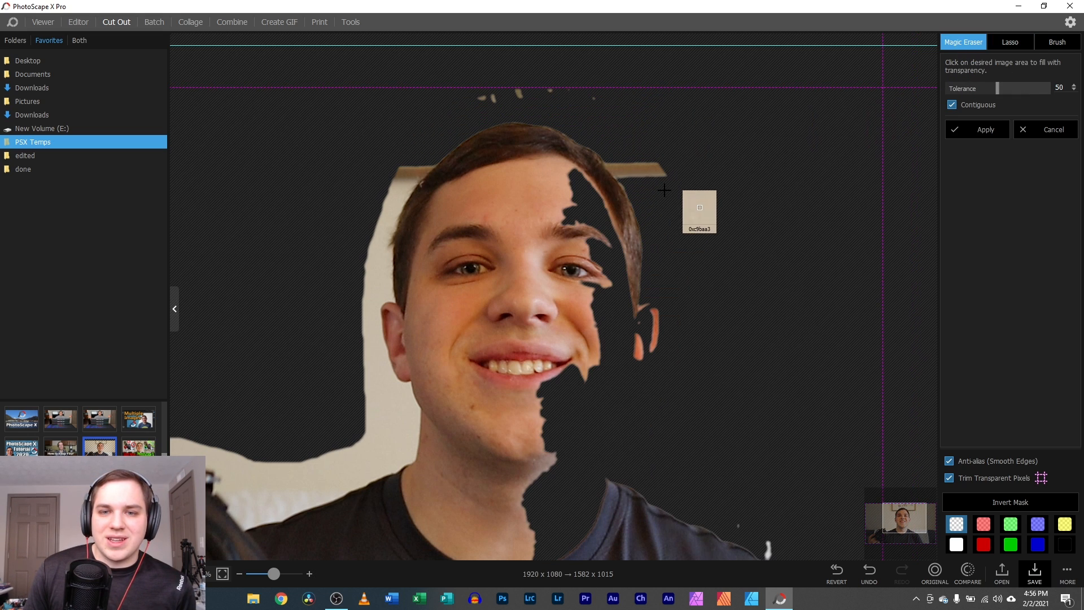
scroll(761, 471, "down", 2)
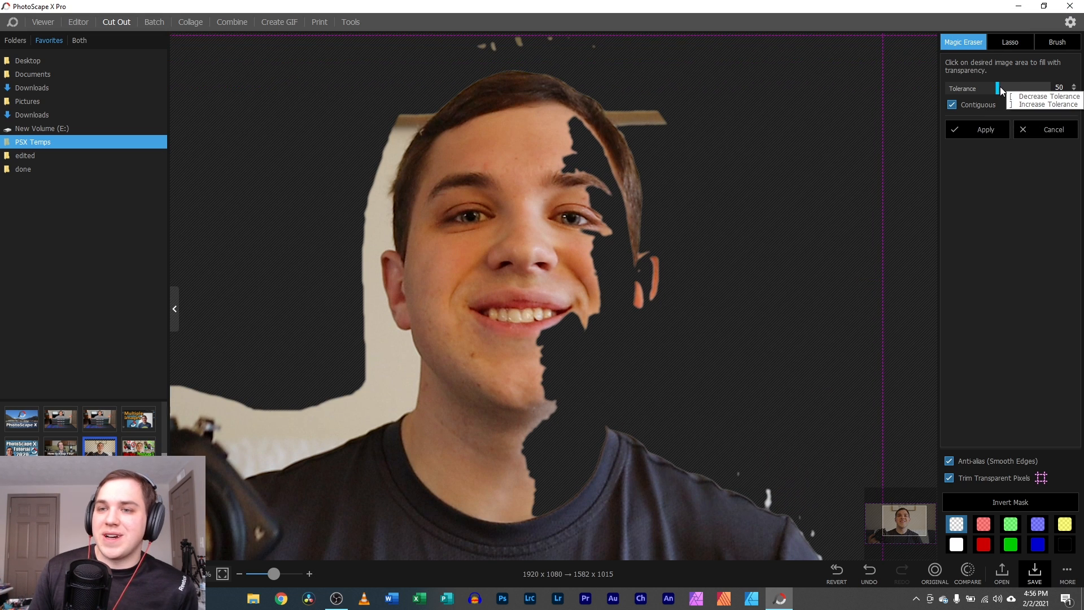
- At tolerance 8, erase the beige wall beside the head, along the shoulder and above the camera
left_click_drag(995, 89, 968, 97)
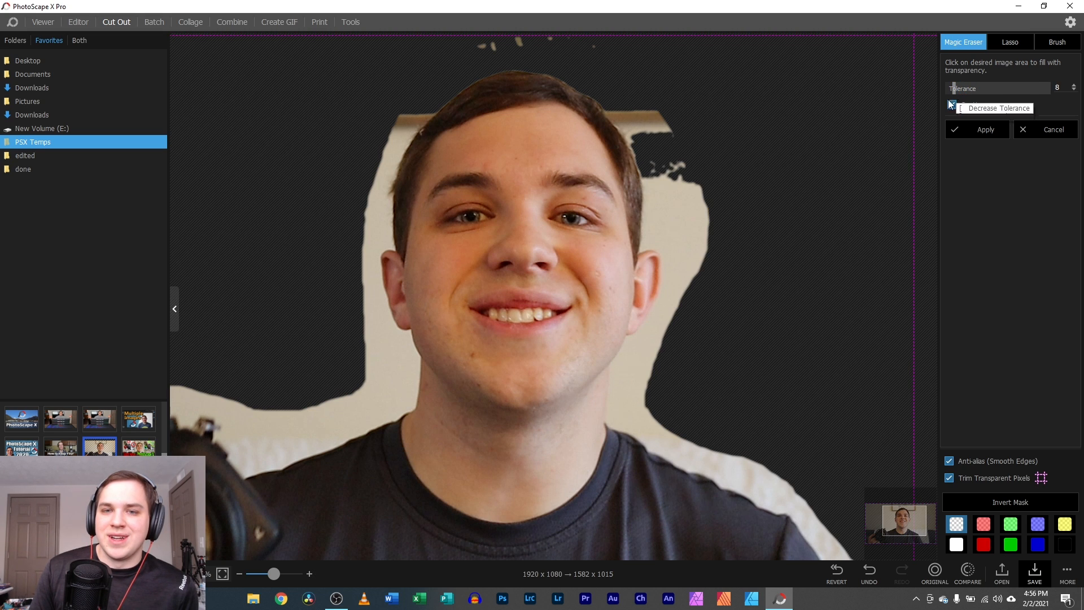
left_click(695, 240)
scroll(703, 427, "down", 3)
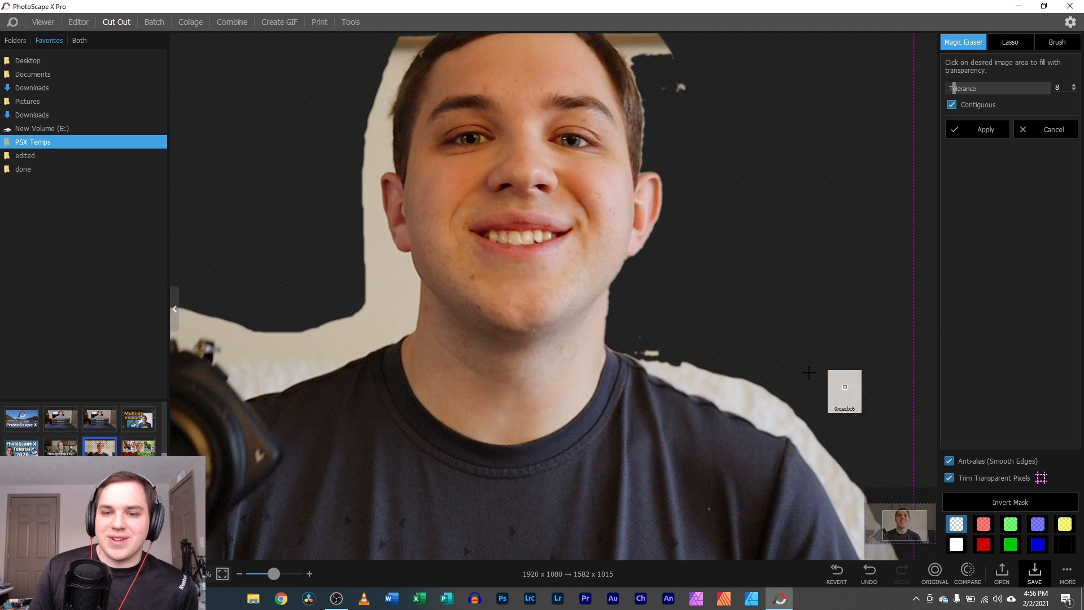
left_click(847, 424)
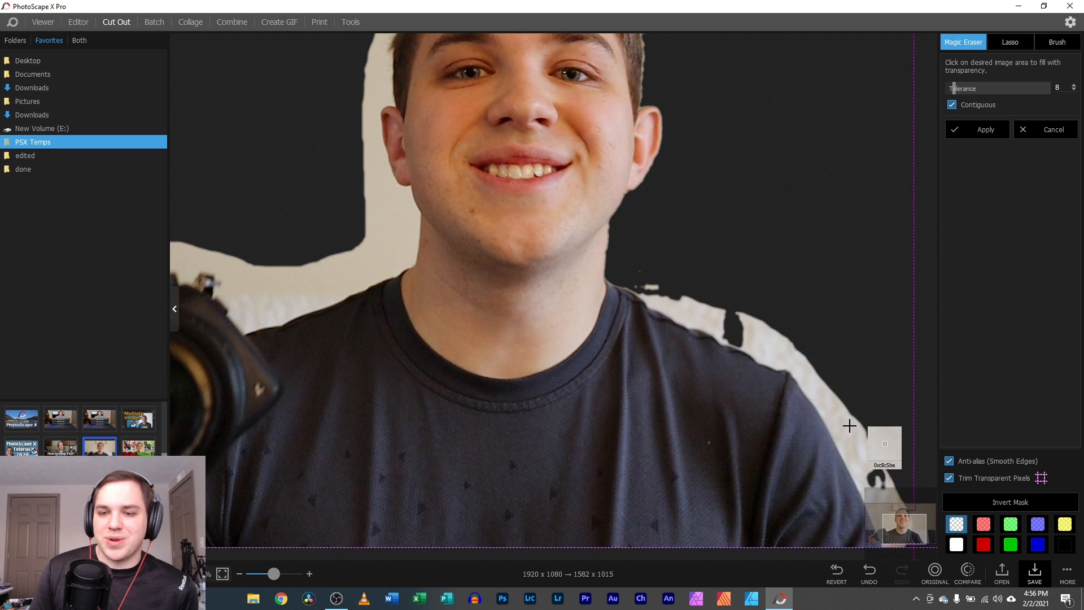
left_click(678, 312)
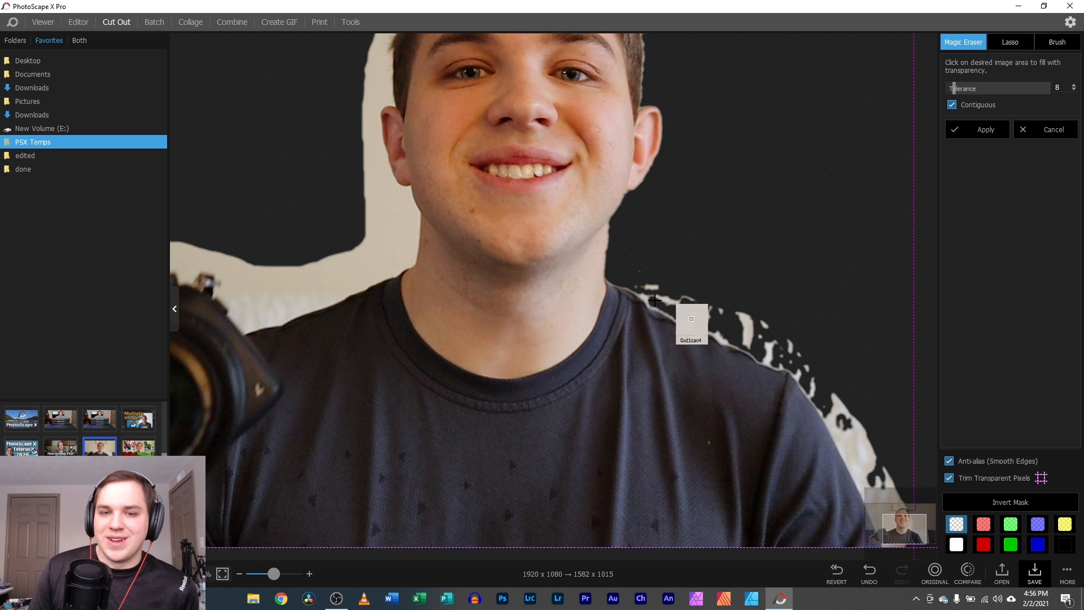
left_click(307, 271)
scroll(258, 140, "up", 3)
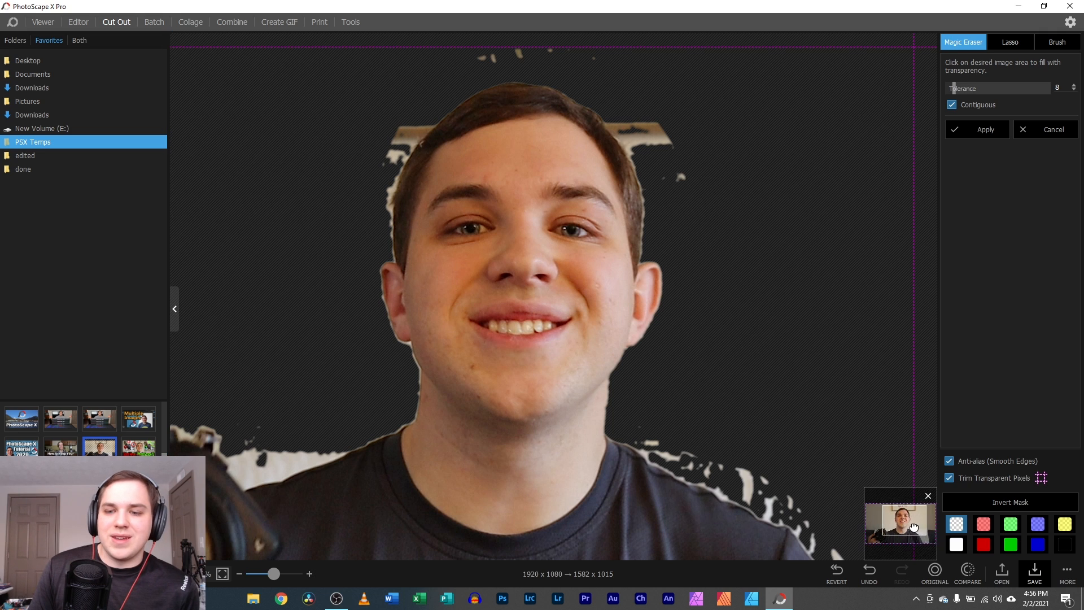
left_click_drag(904, 521, 884, 528)
left_click(378, 333)
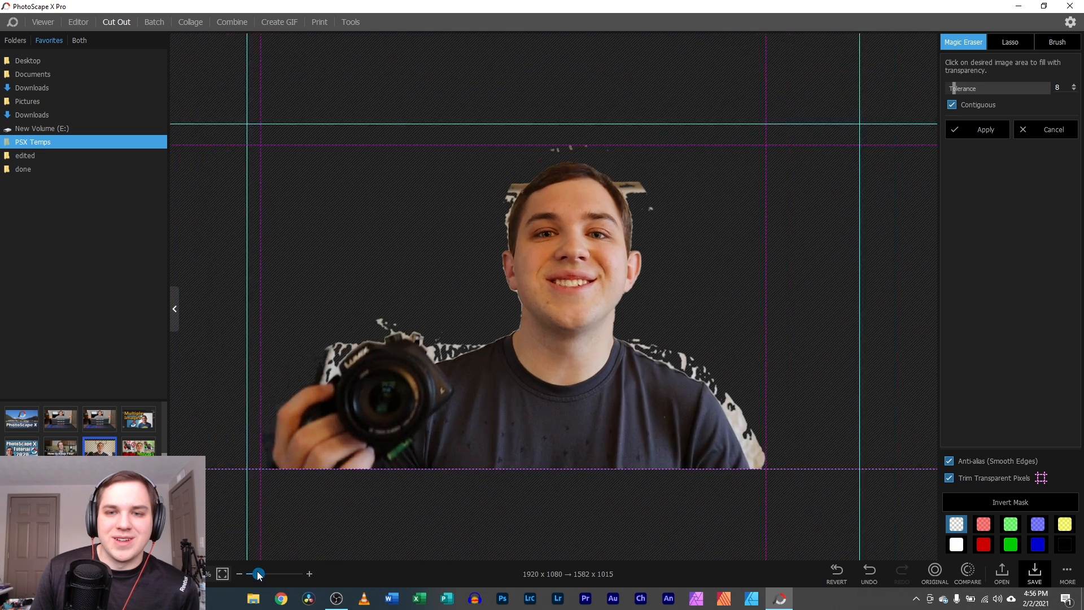
left_click_drag(274, 574, 255, 574)
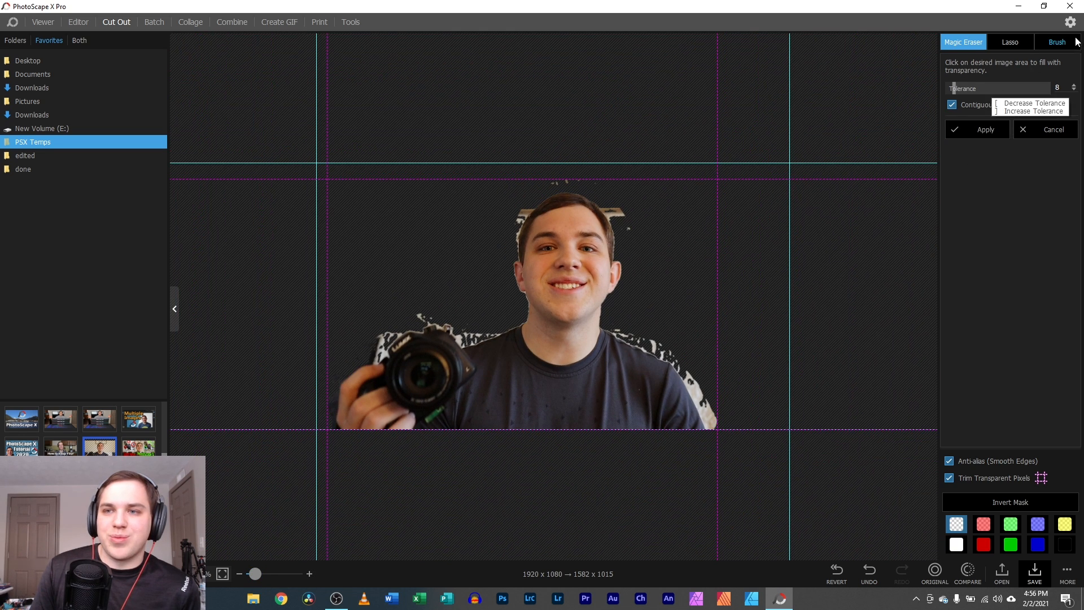
- With a size-60 brush, erase the wall specks on the right shoulder and beside the hair
left_click(1057, 42)
left_click(717, 388)
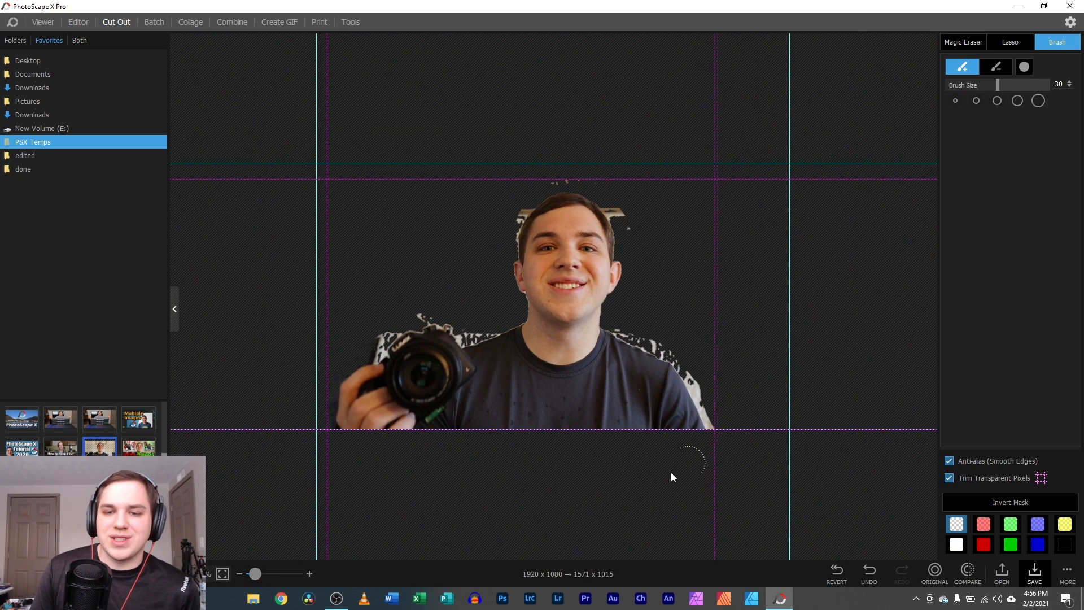
left_click_drag(256, 574, 296, 574)
left_click(914, 530)
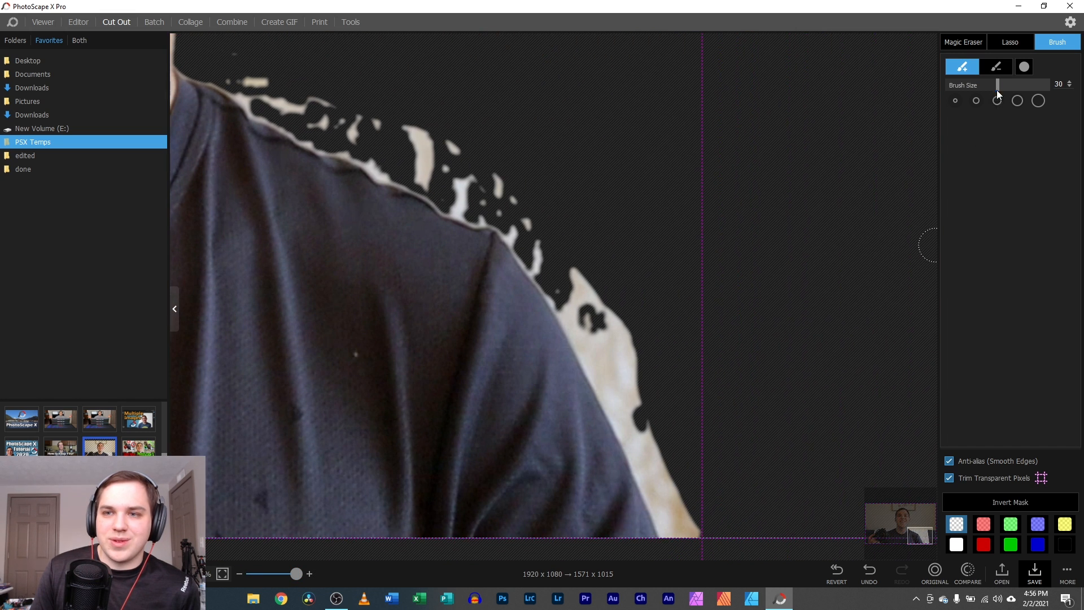
left_click_drag(997, 87, 1048, 88)
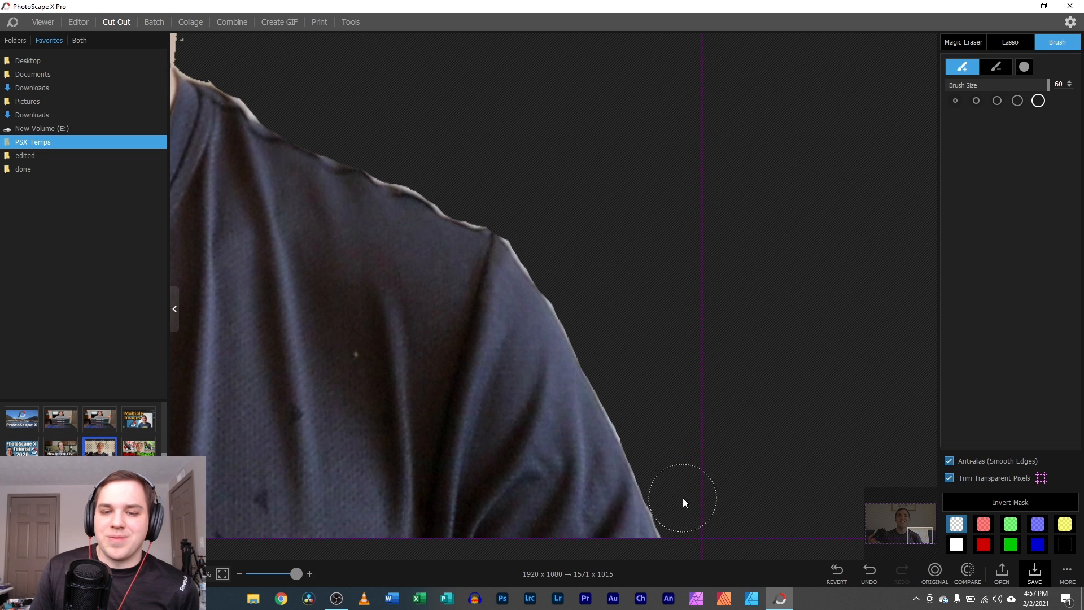
left_click_drag(683, 496, 696, 477)
left_click_drag(917, 533, 906, 513)
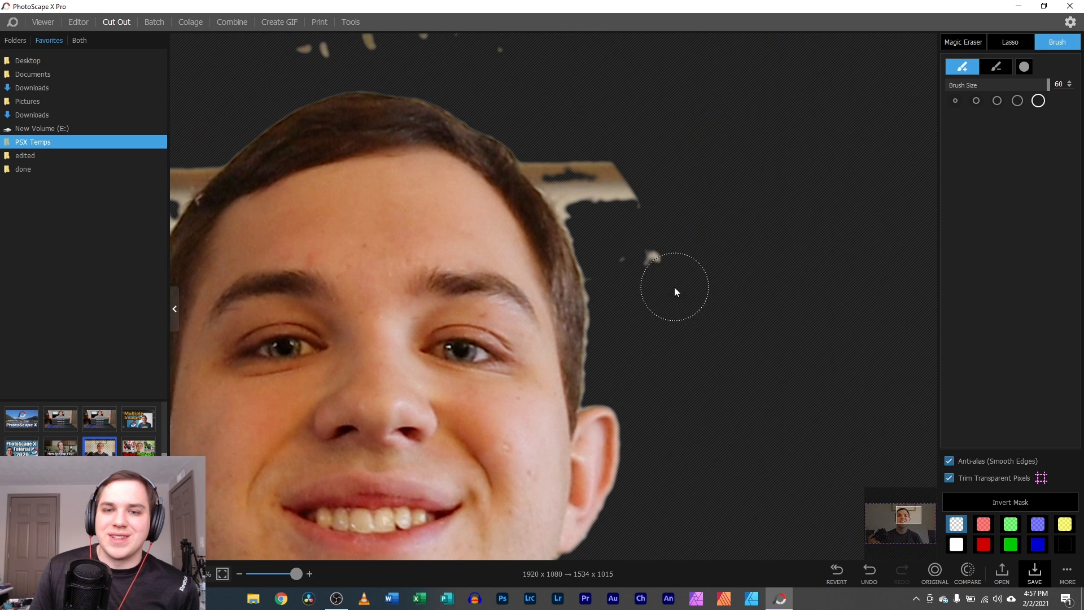
mouse_move(674, 287)
left_mouse_down()
mouse_move(639, 220)
mouse_move(571, 155)
mouse_move(552, 155)
mouse_move(604, 221)
mouse_move(648, 339)
mouse_move(701, 358)
left_mouse_up()
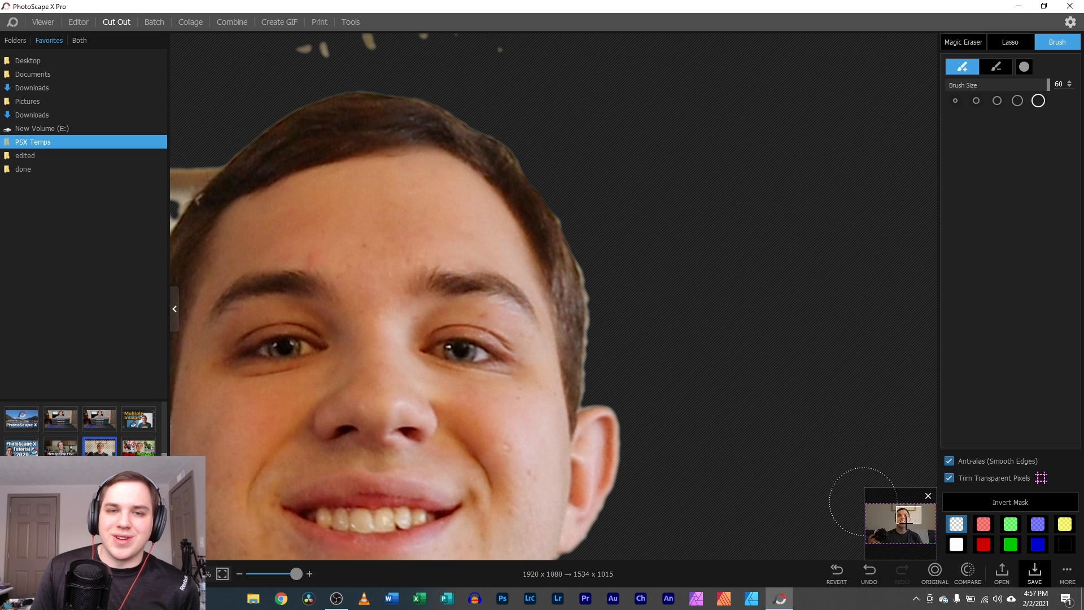
left_click_drag(909, 517, 901, 513)
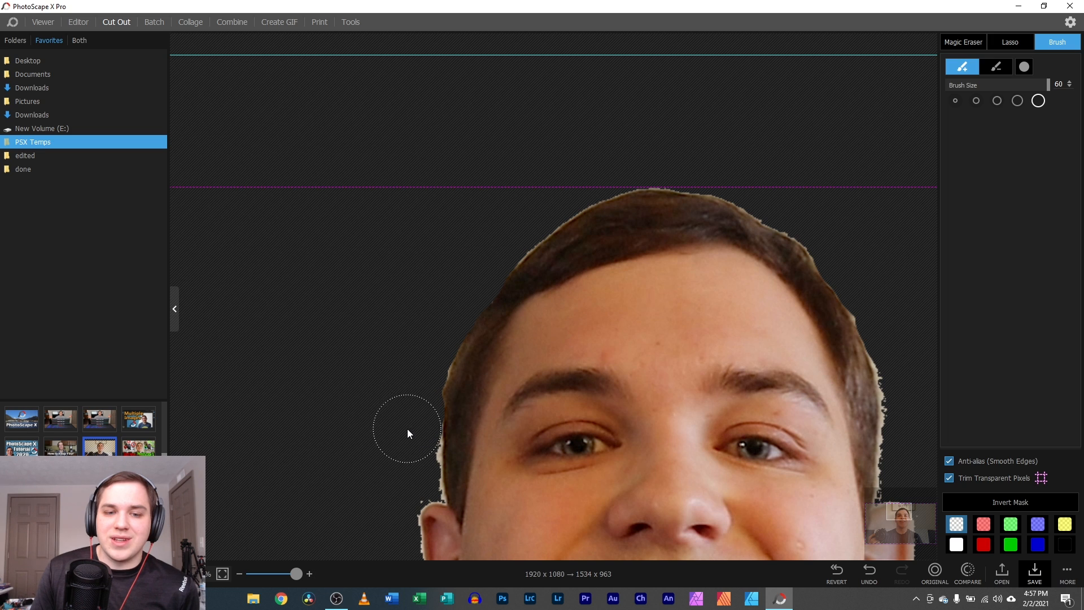
- Brush away the neck fringe and white speckles around the camera, trimming the cut-out to 1507 x 963
scroll(389, 442, "down", 8)
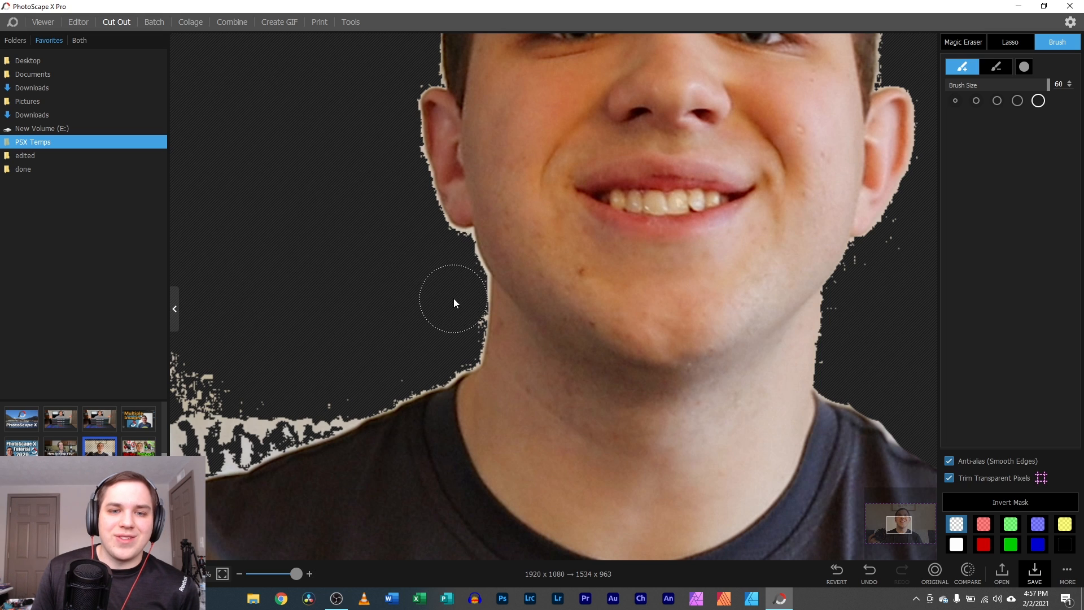
mouse_move(453, 298)
left_mouse_down()
mouse_move(441, 259)
mouse_move(423, 248)
left_mouse_up()
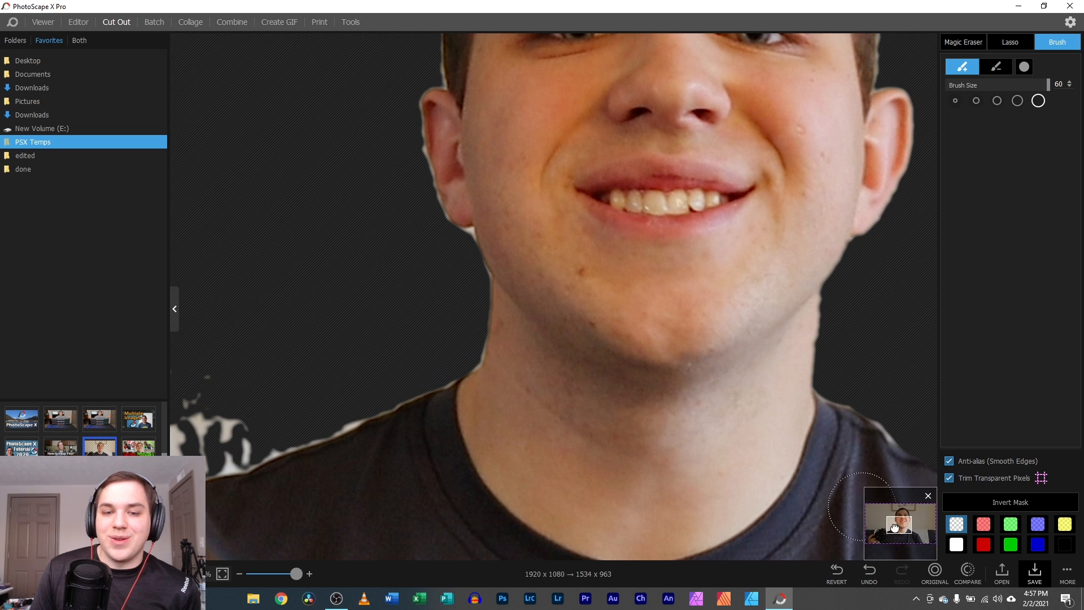
left_click_drag(897, 528, 873, 532)
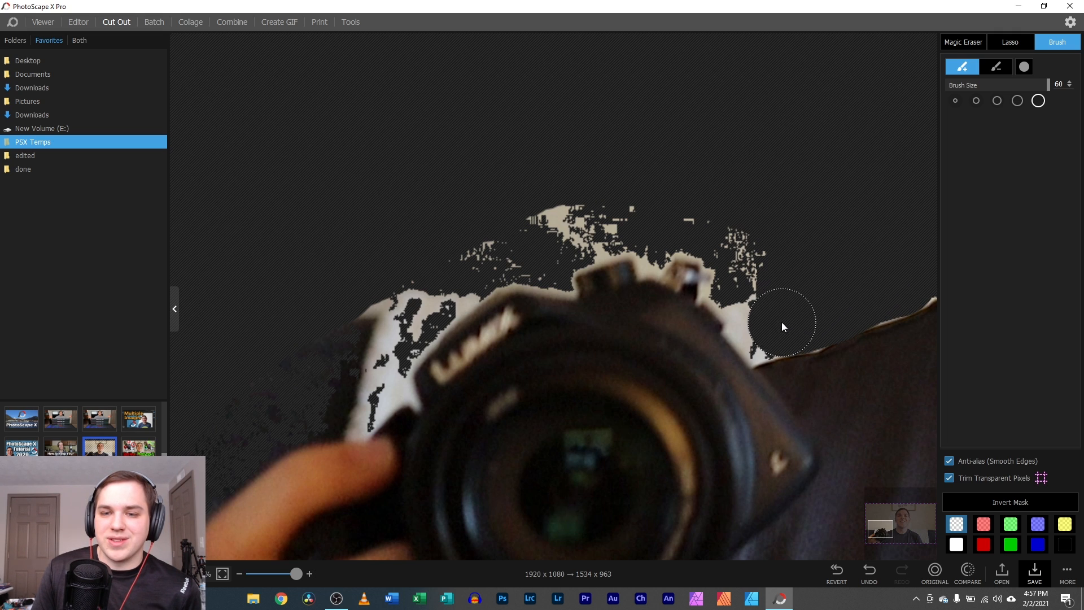
mouse_move(767, 326)
left_mouse_down()
mouse_move(757, 277)
mouse_move(711, 234)
left_mouse_up()
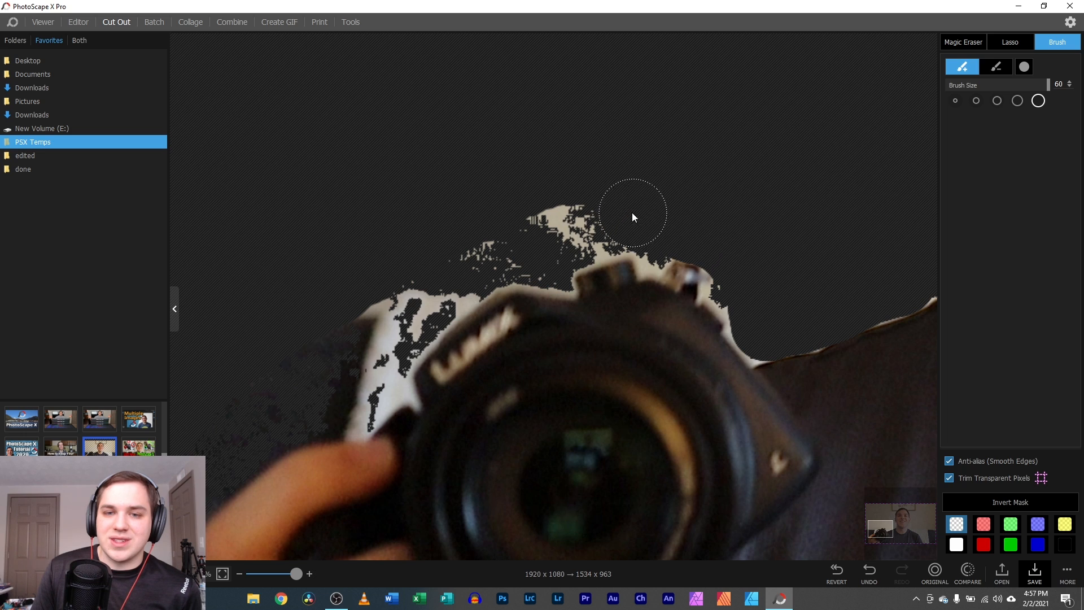
mouse_move(502, 236)
left_mouse_down()
mouse_move(233, 385)
mouse_move(441, 297)
left_mouse_up()
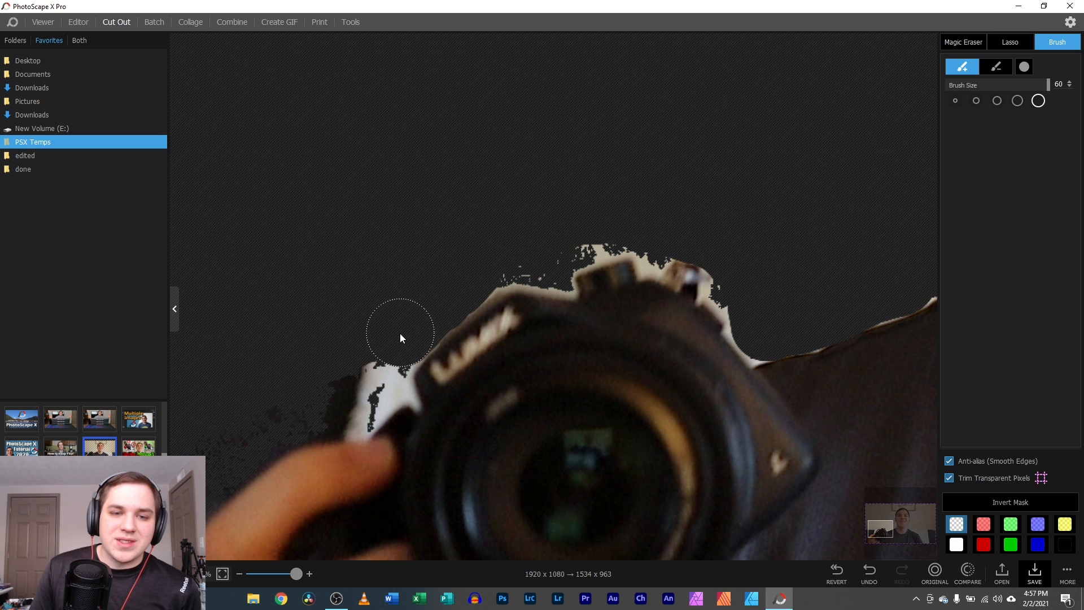
left_click(875, 534)
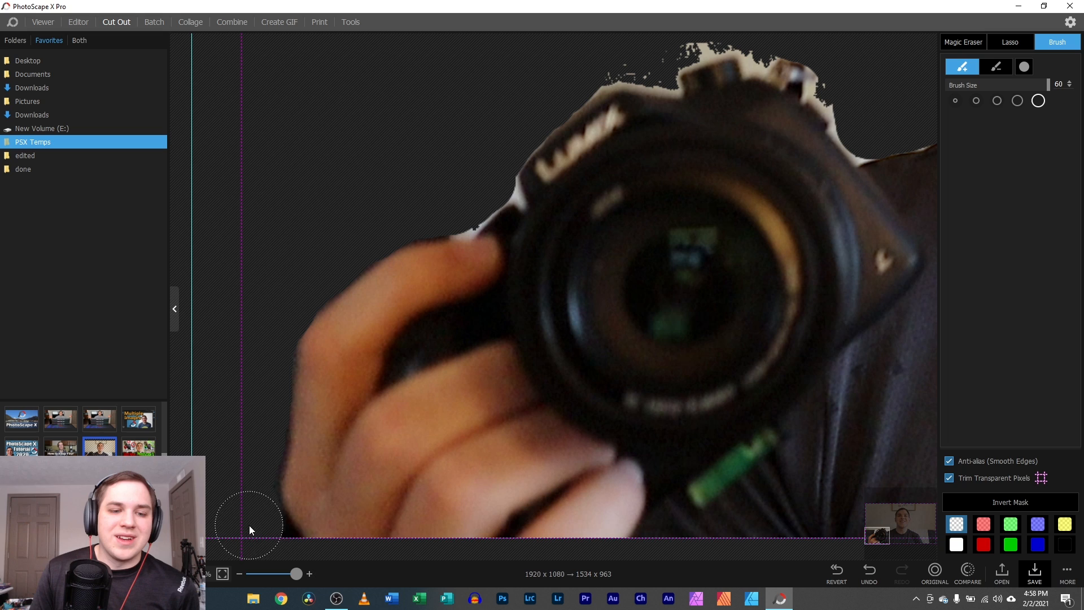
left_click(261, 545)
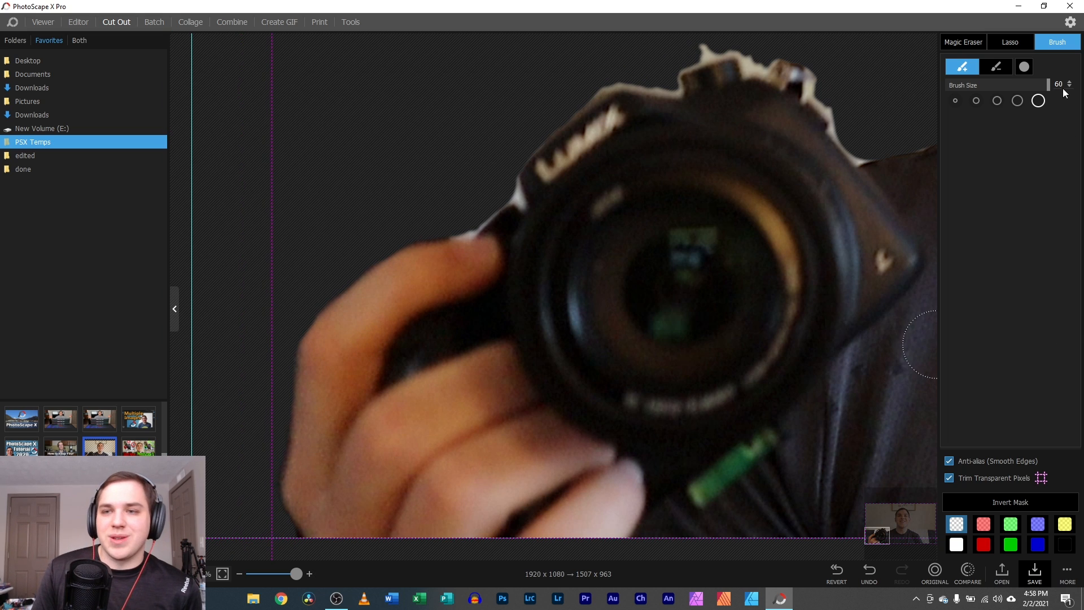
left_click(966, 43)
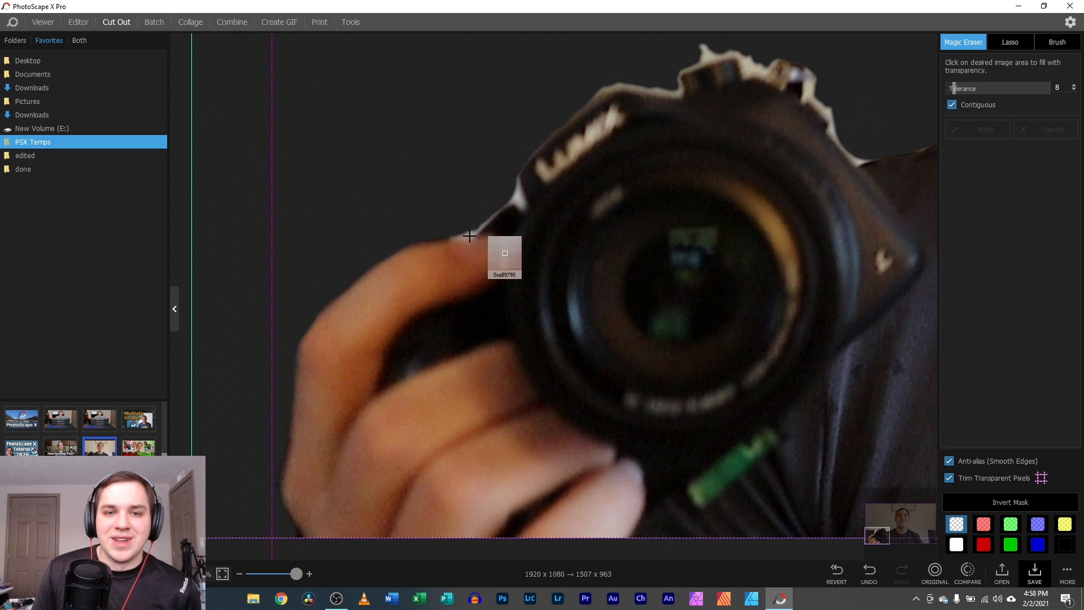
- Raise Magic Eraser tolerance to 29 and erase the light fringe along the camera's top
left_click(517, 200)
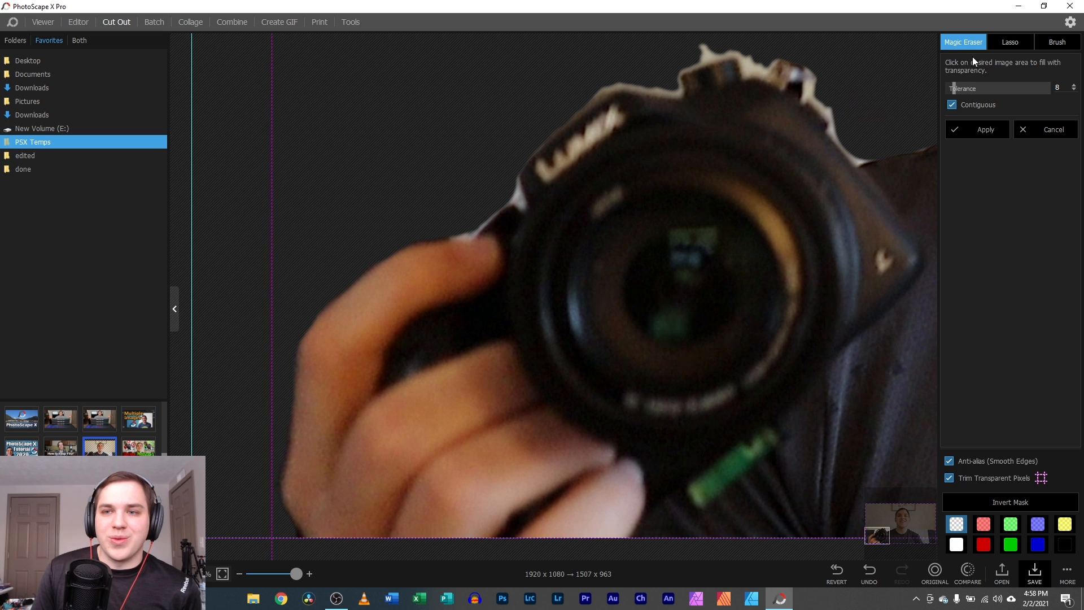
left_click_drag(961, 86, 976, 87)
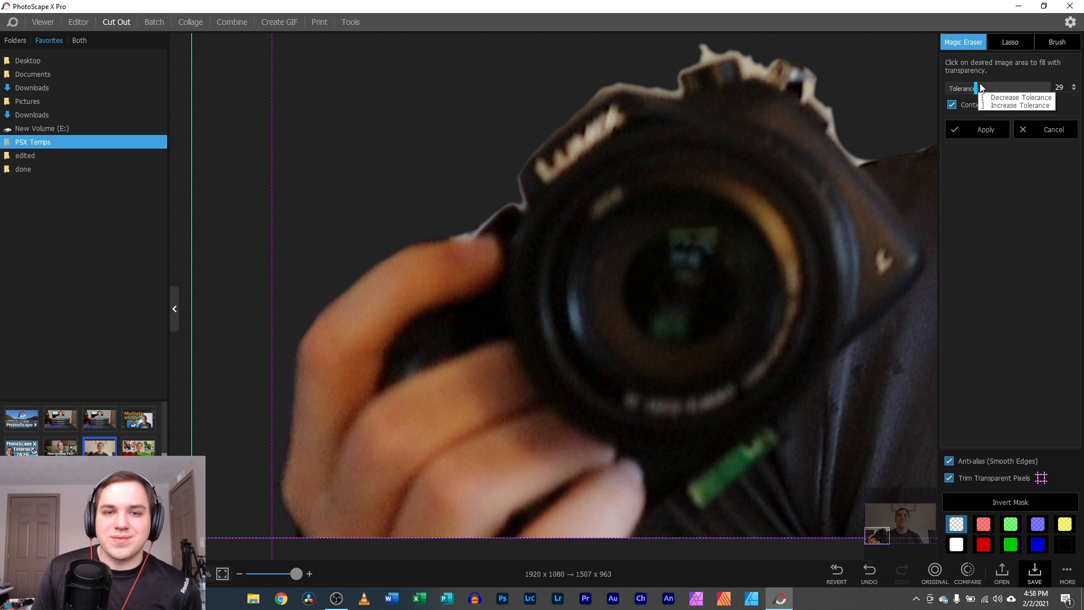
left_click(705, 55)
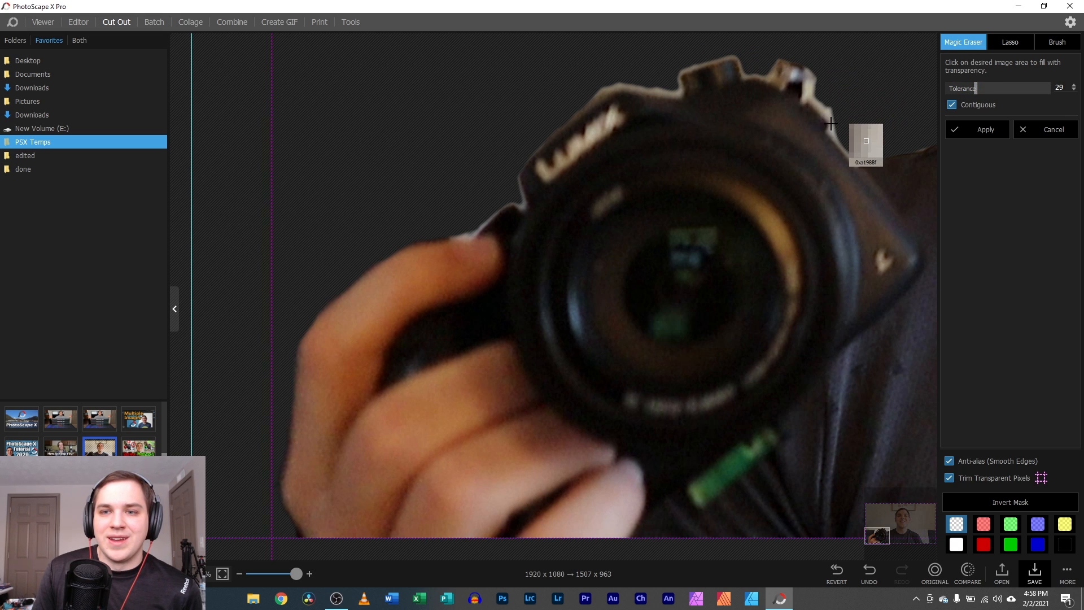
left_click(672, 94)
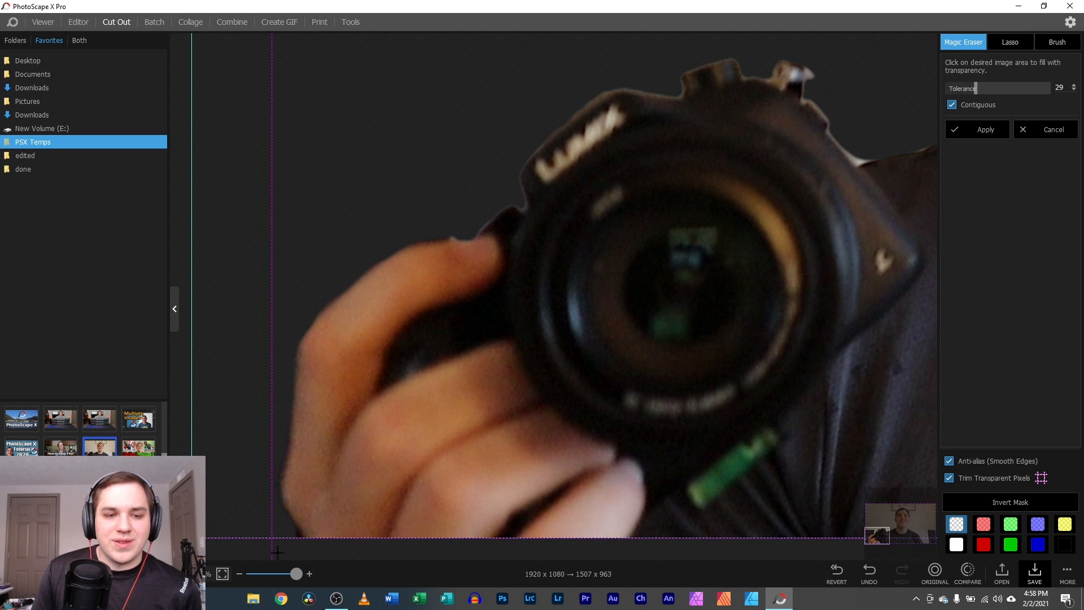
left_click_drag(296, 573, 265, 576)
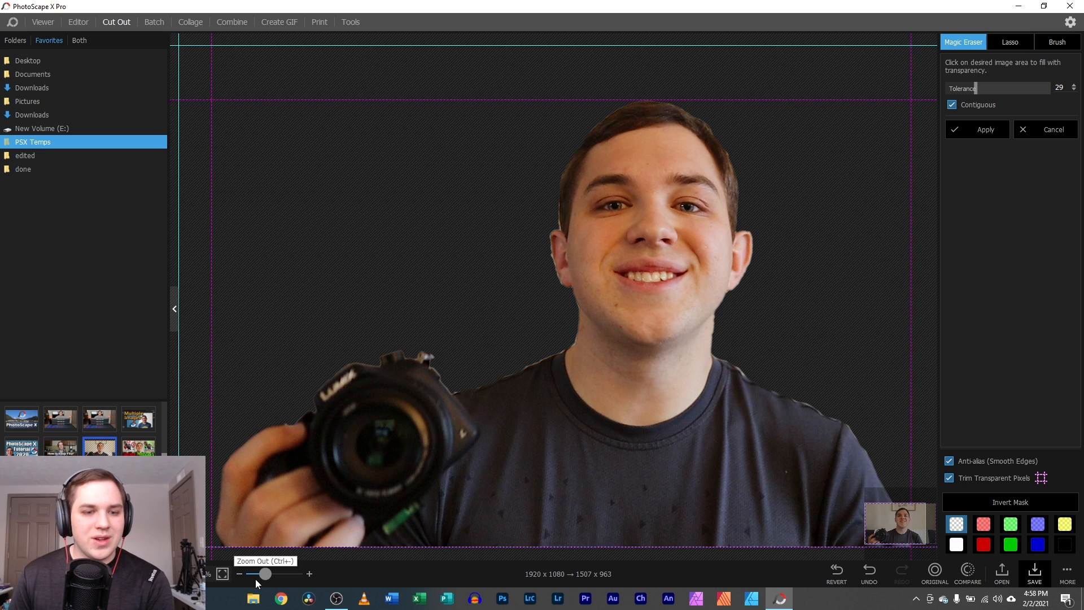
left_click_drag(266, 570, 261, 564)
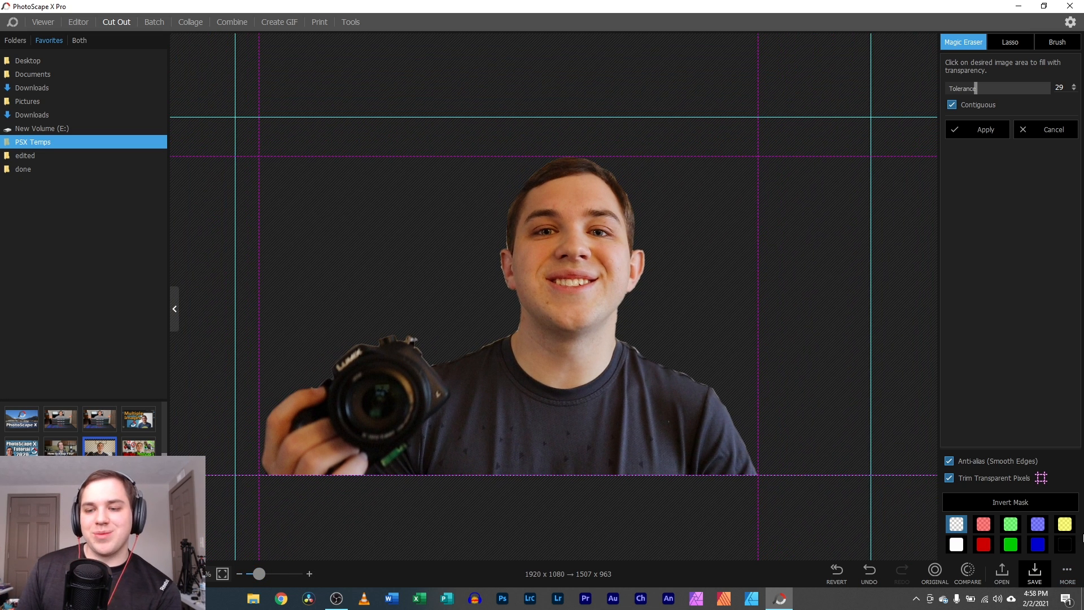
- Copy the camera cut-out to the clipboard from the More menu instead of saving it
left_click(1034, 571)
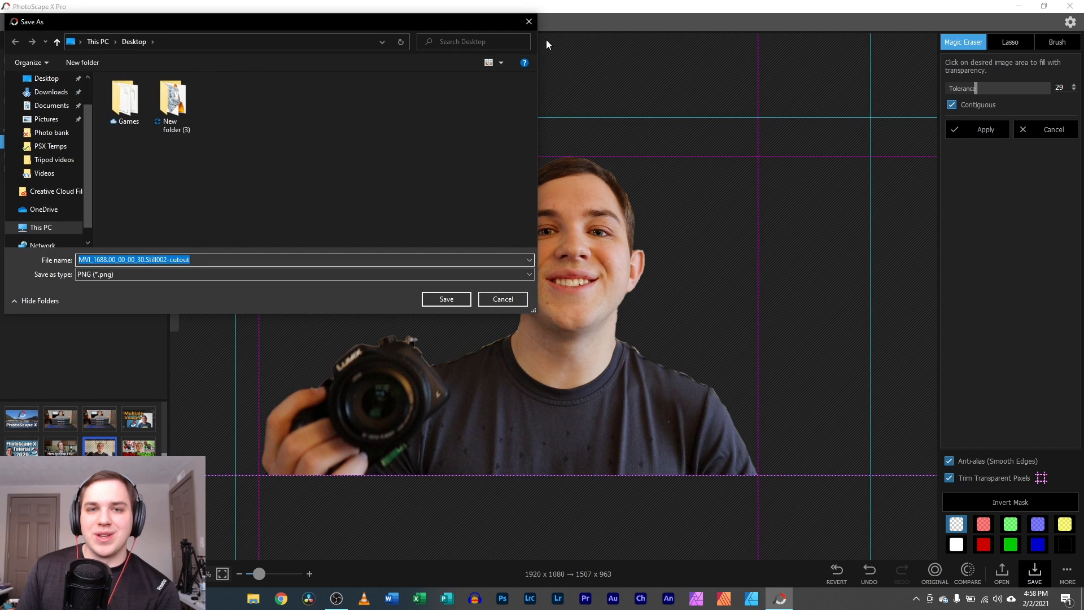
left_click(529, 22)
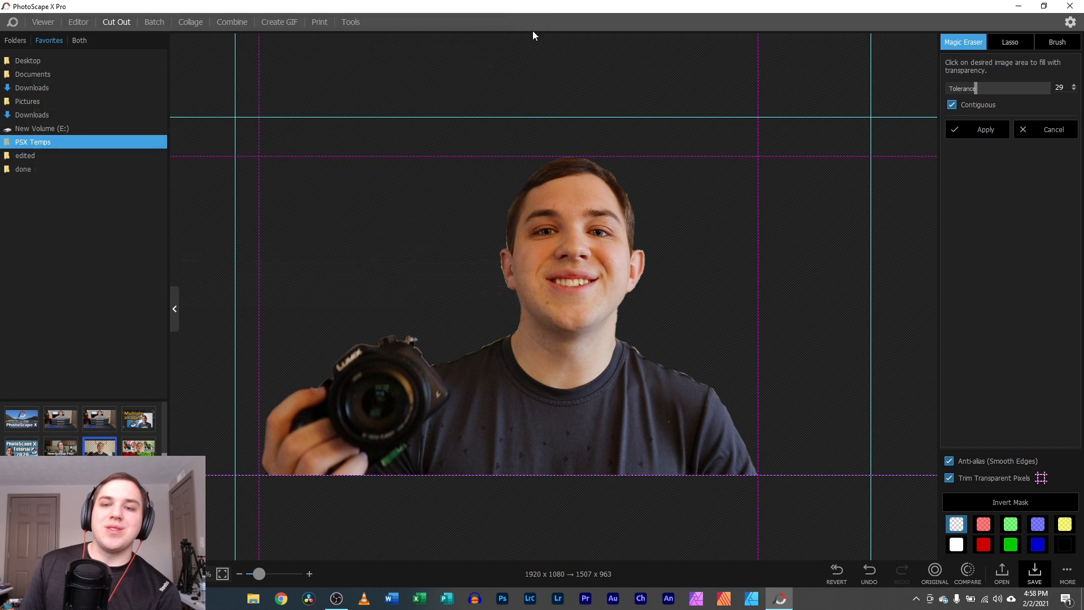
left_click(1066, 571)
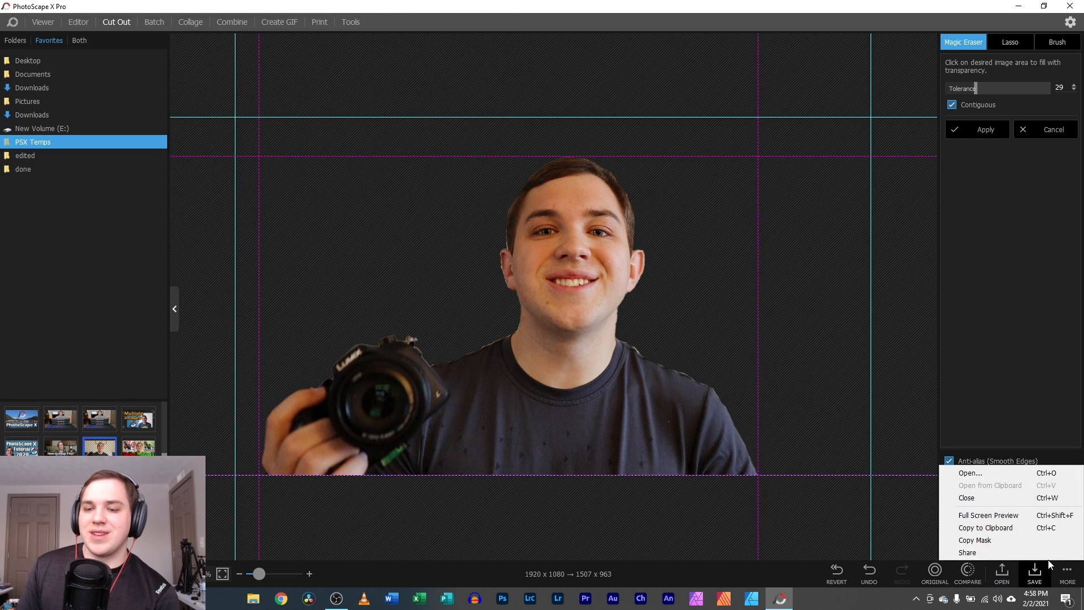
left_click(1019, 531)
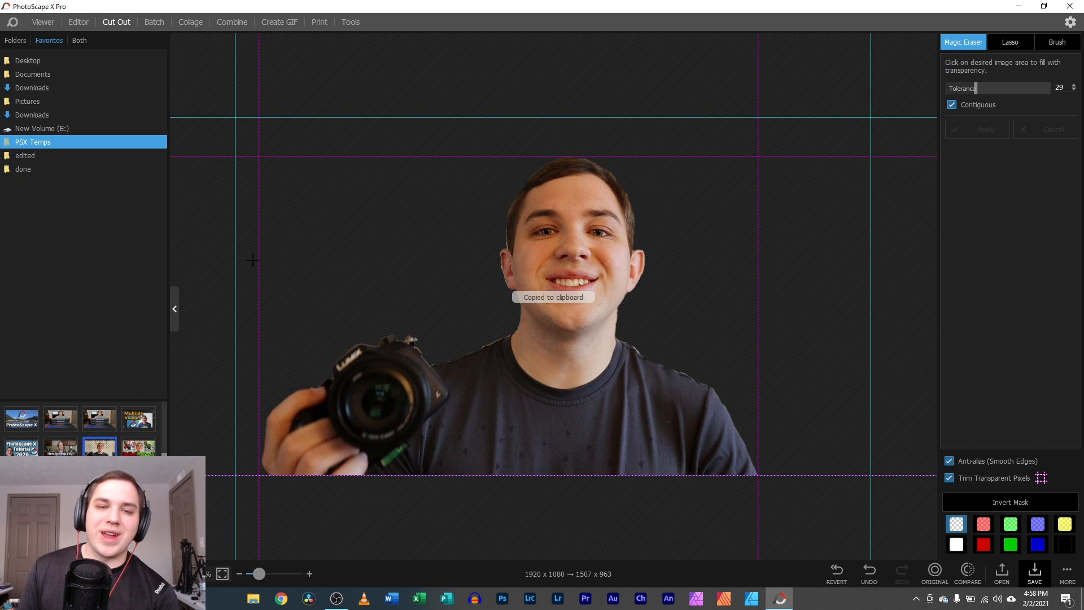
- Close the original photo in the Editor without saving and open IMG_1716.CR3
left_click(78, 22)
left_click(20, 45)
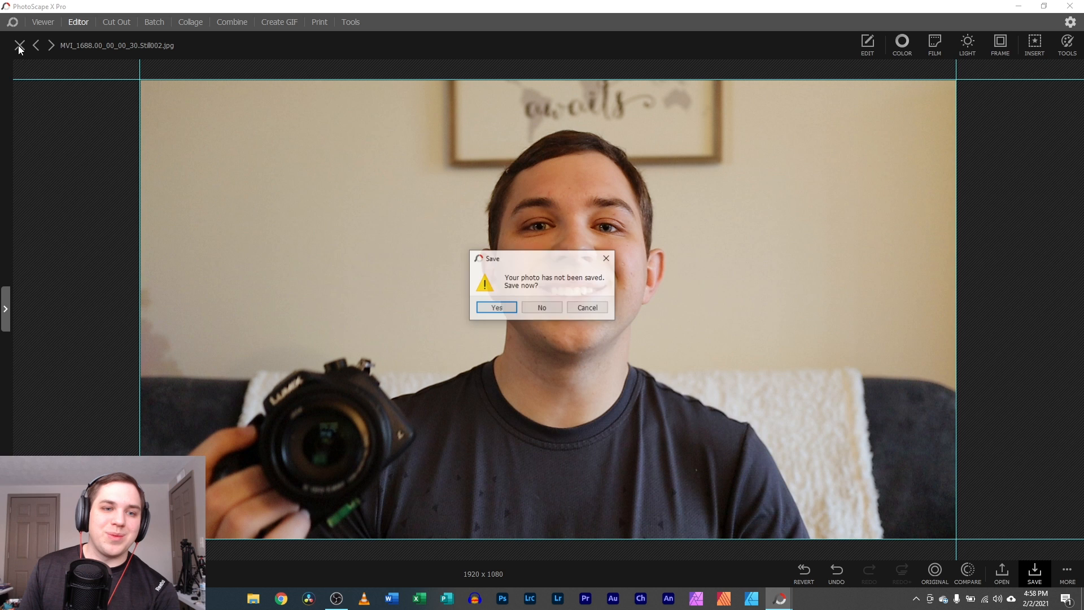
left_click(526, 311)
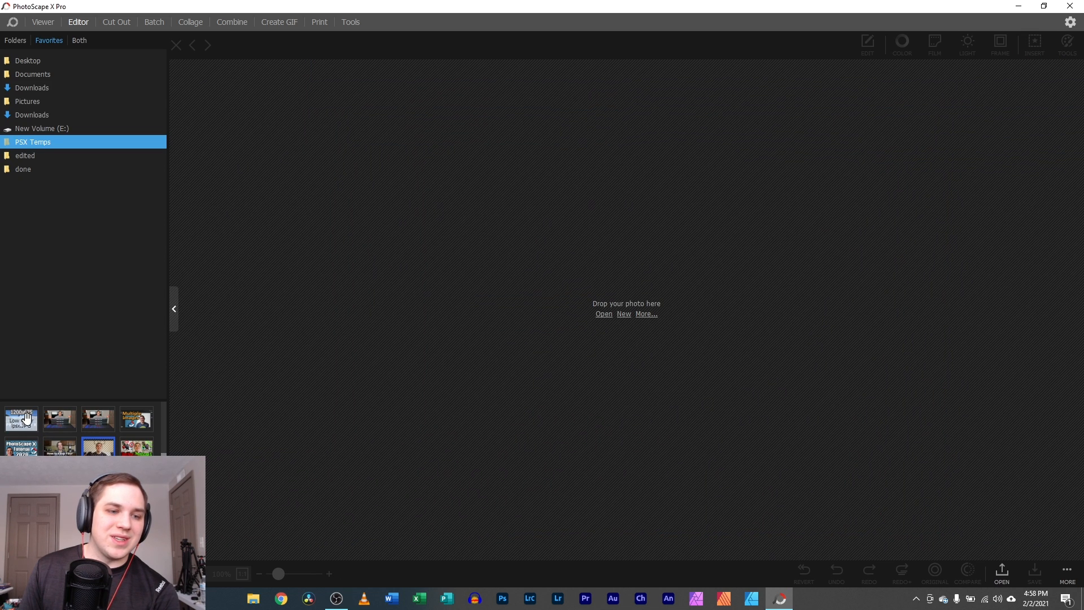
scroll(93, 446, "down", 3)
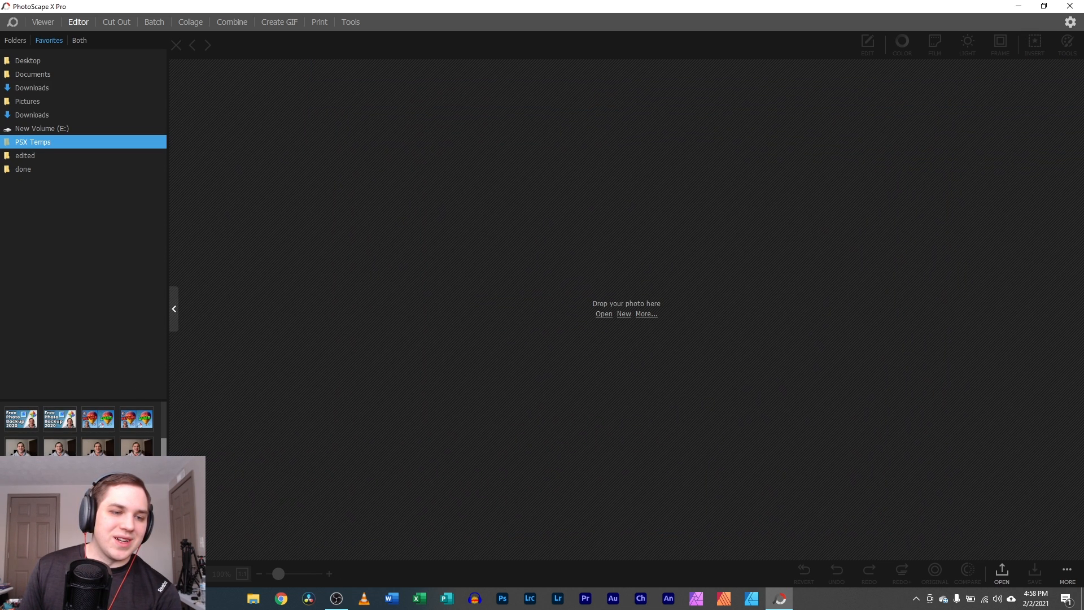
left_click(17, 448)
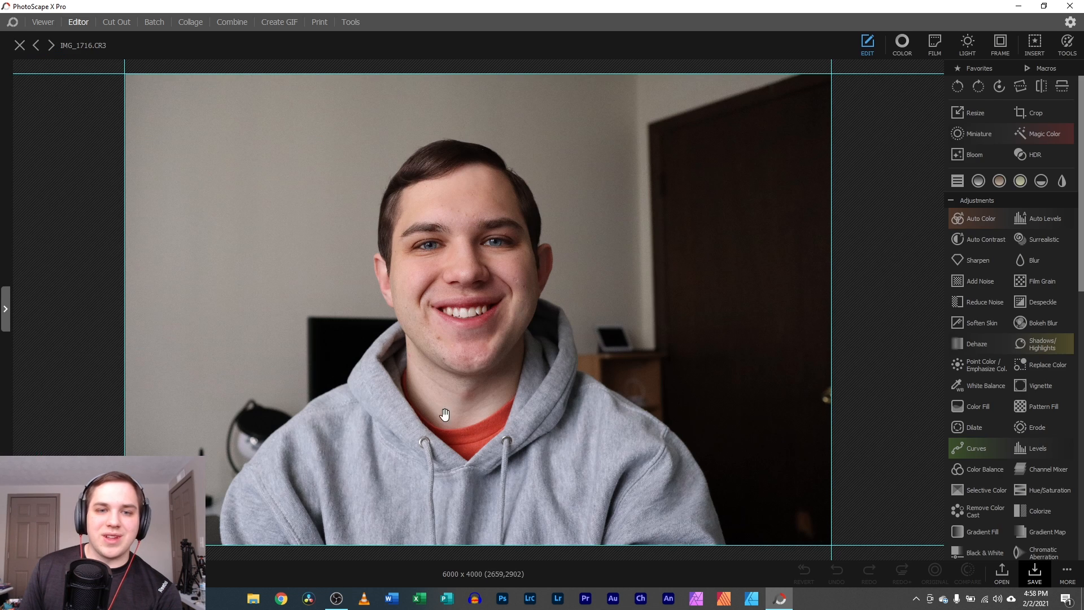
- Paste the cut-out into IMG_1716, enlarge it to 272.8% and place it beside the hoodie man
right_click(270, 305)
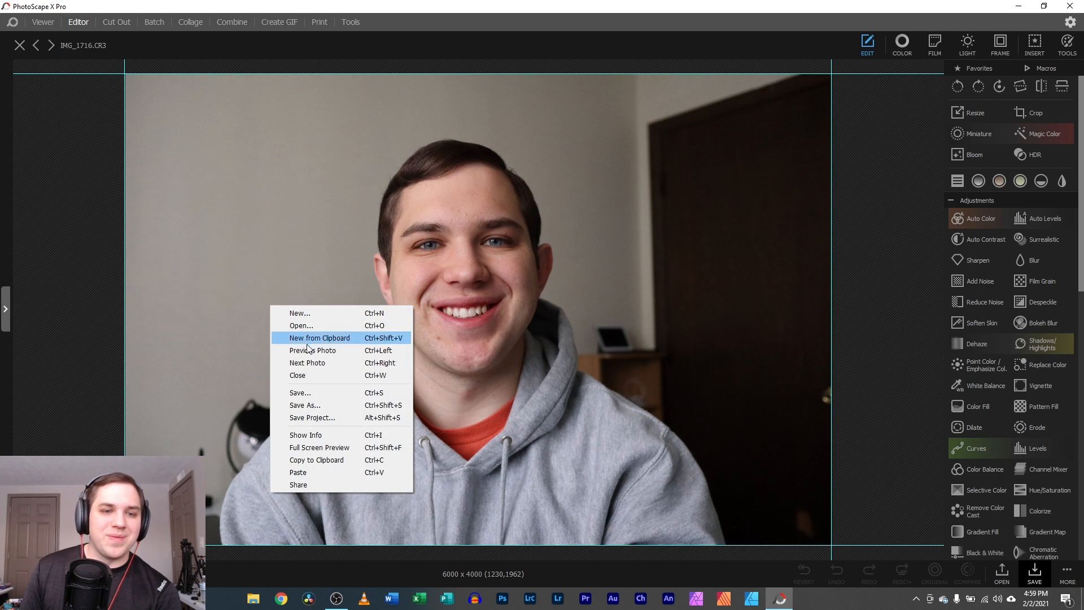
left_click(326, 472)
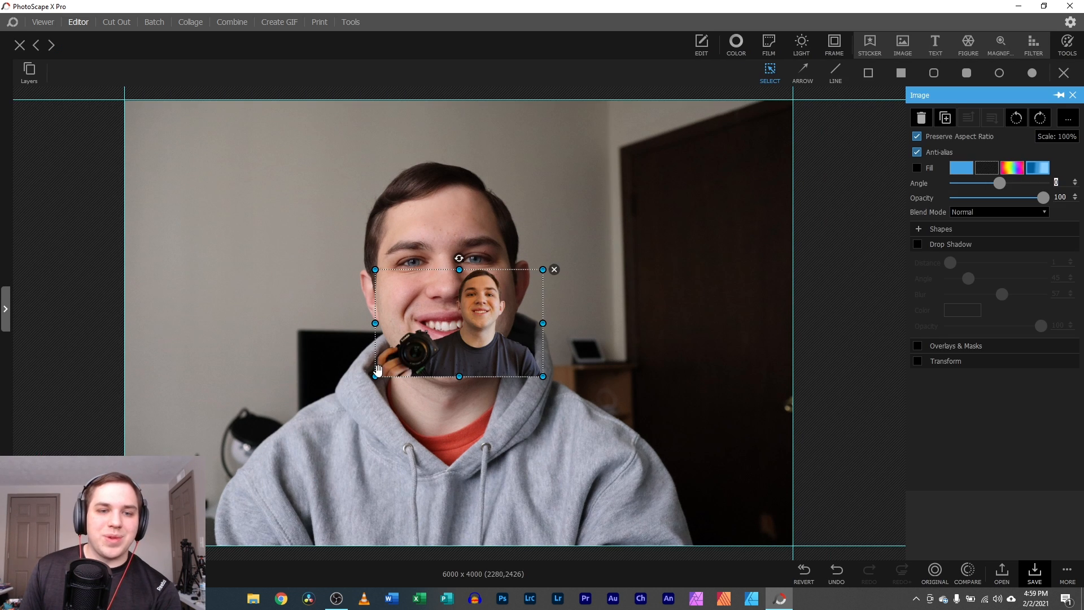
left_click_drag(328, 405, 85, 560)
left_click_drag(222, 451, 498, 395)
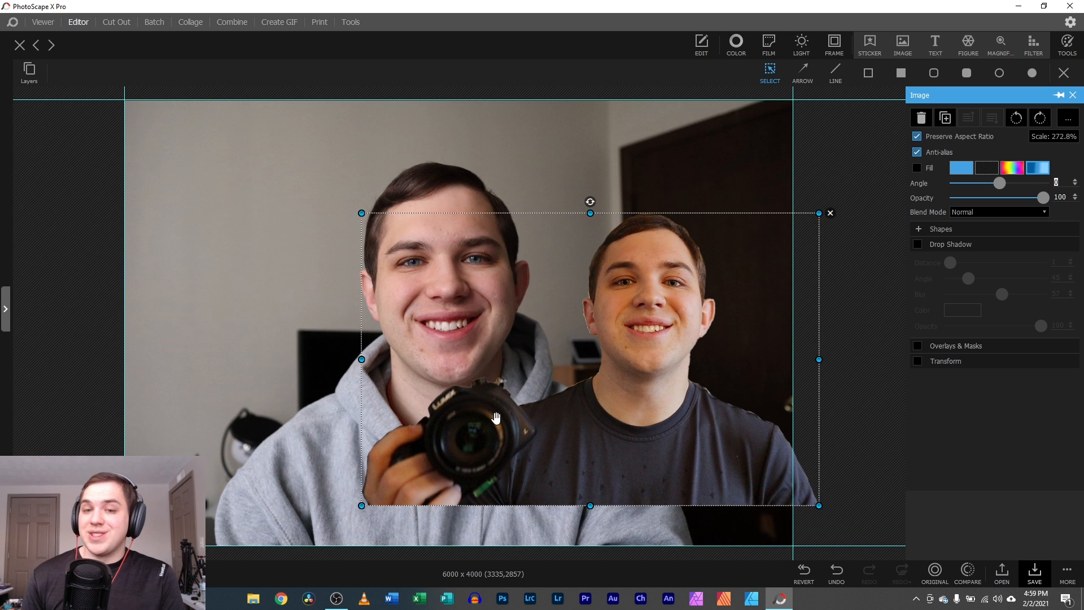
- Save the camera cut-out as a PNG on the Desktop from Cut Out
left_click(121, 24)
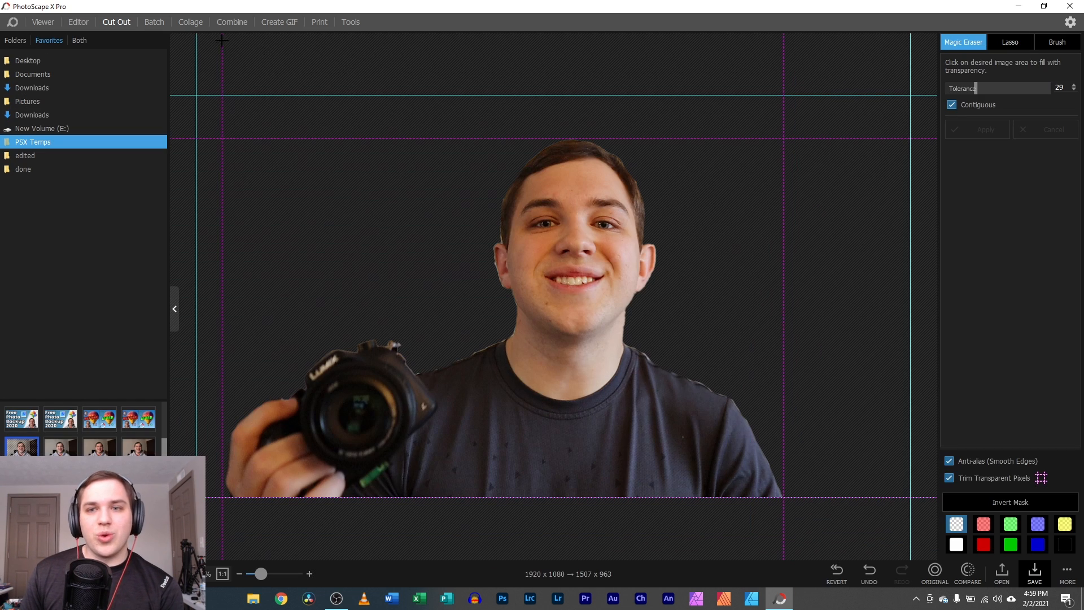
left_click(1035, 571)
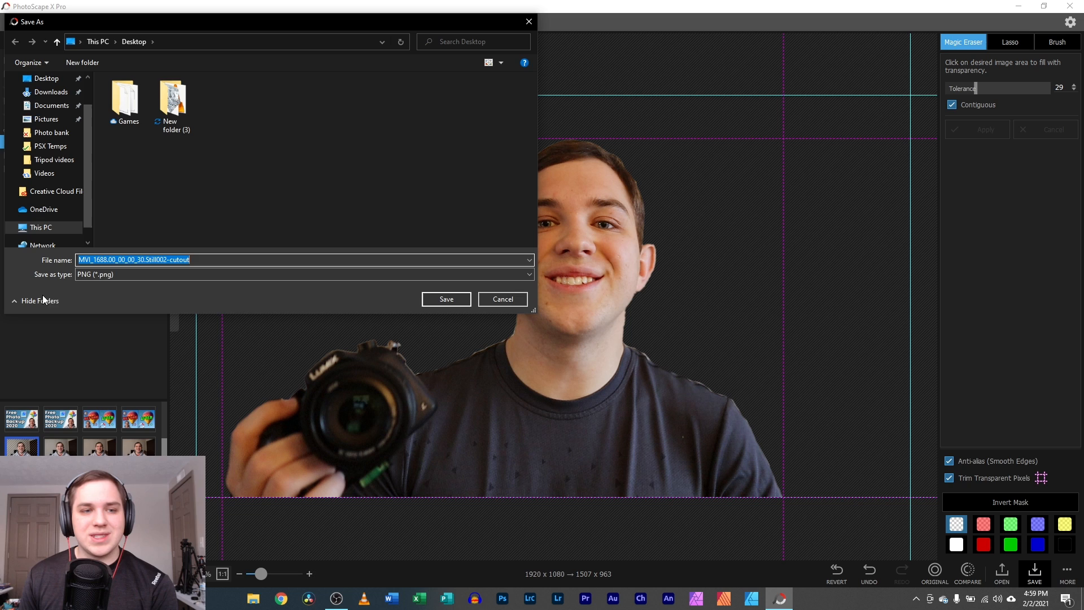
left_click(51, 82)
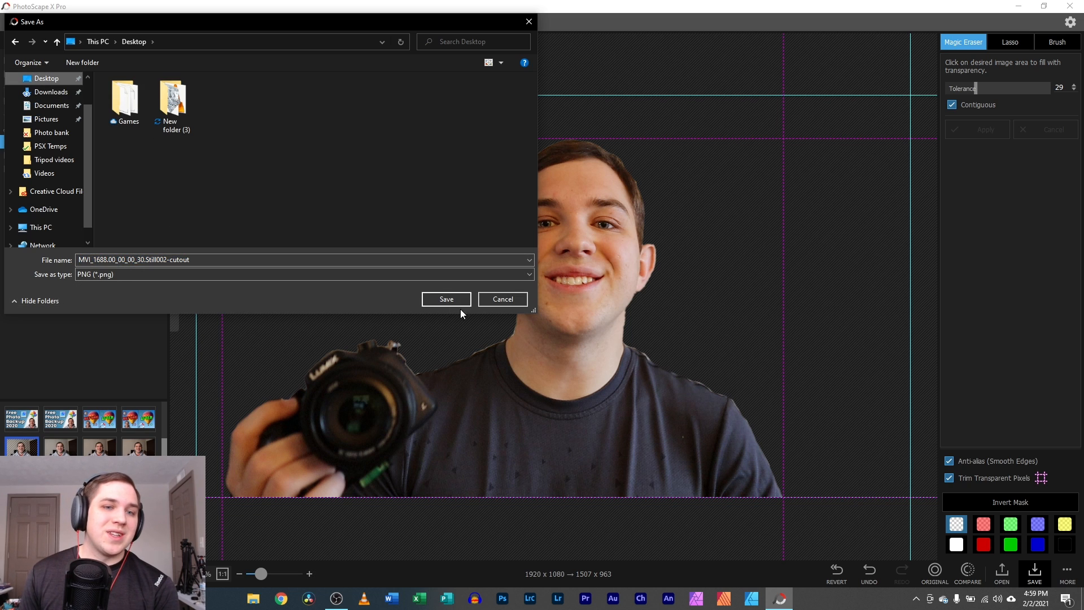
left_click(441, 302)
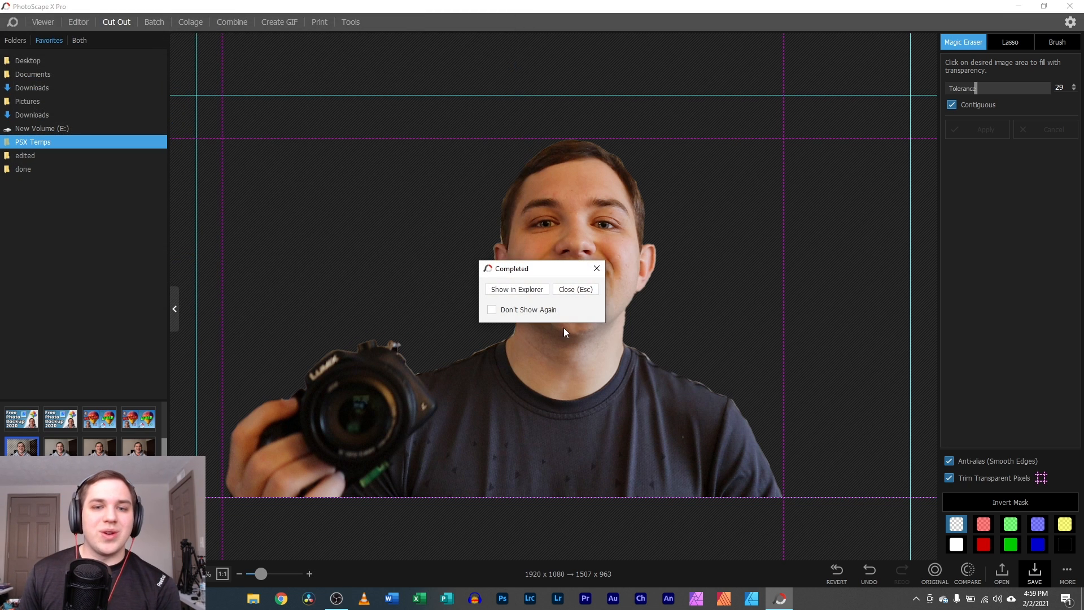
left_click(594, 265)
- Close the composite photo in the Editor, discarding its changes
left_click(78, 23)
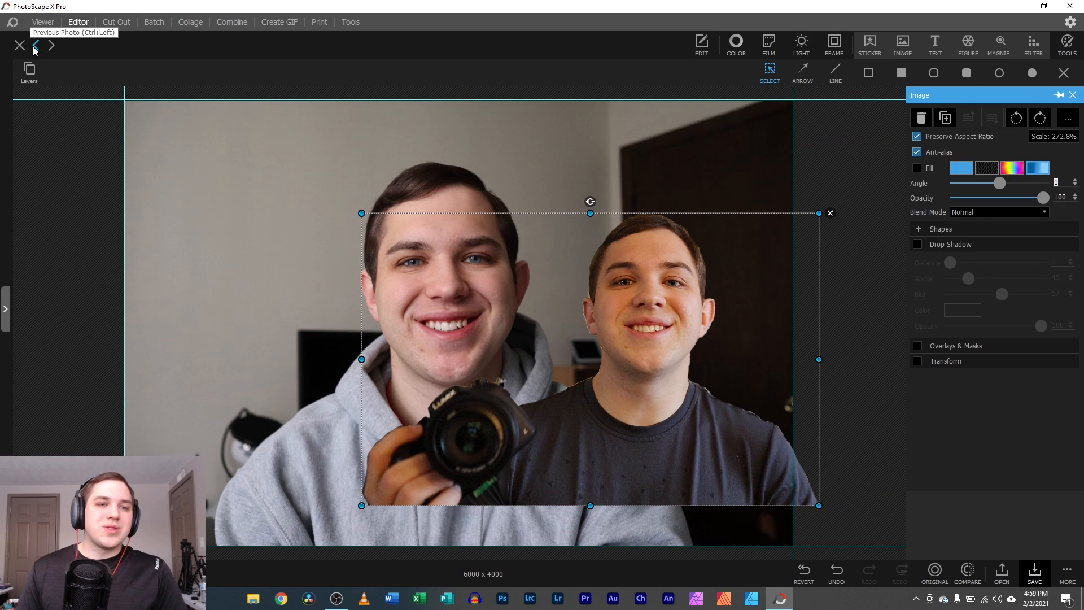
left_click(27, 46)
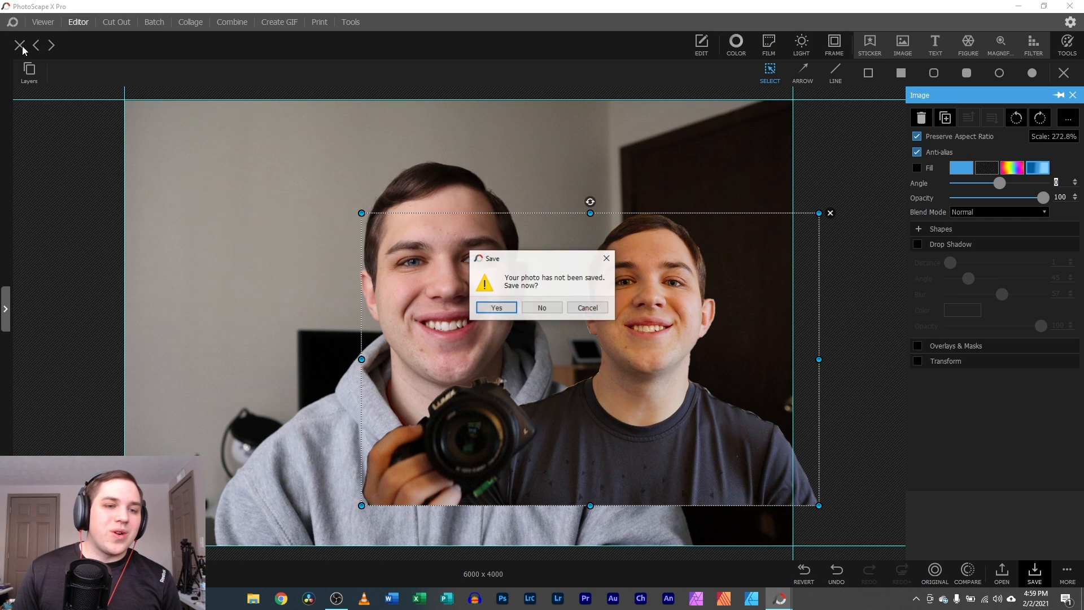
left_click(556, 309)
scroll(109, 450, "down", 4)
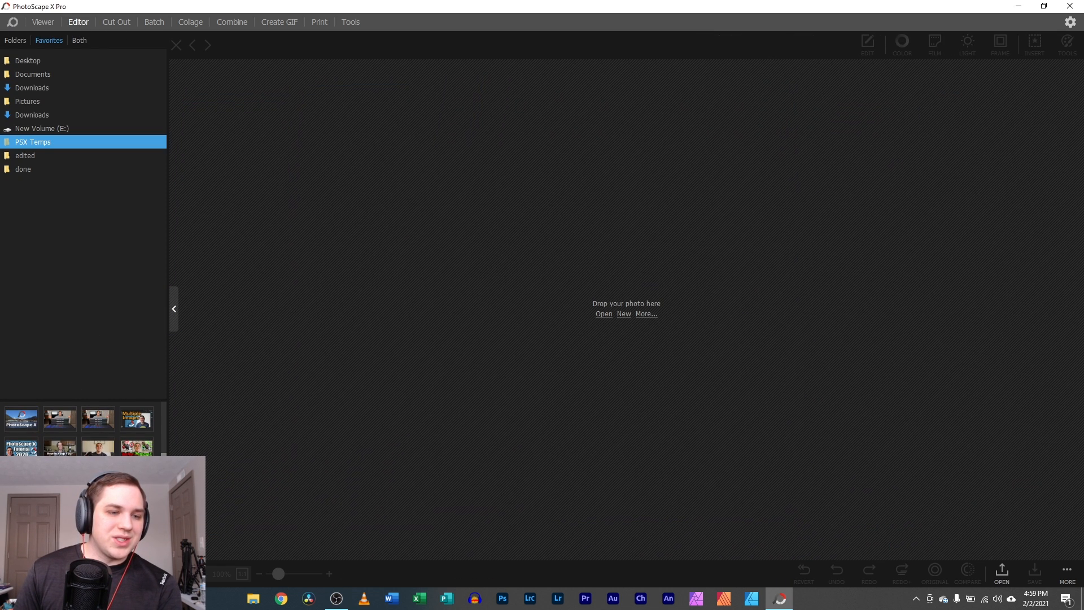
- Open the 1920 x 1080 camera photo in the Editor and paste the cut-out onto it
double_click(95, 449)
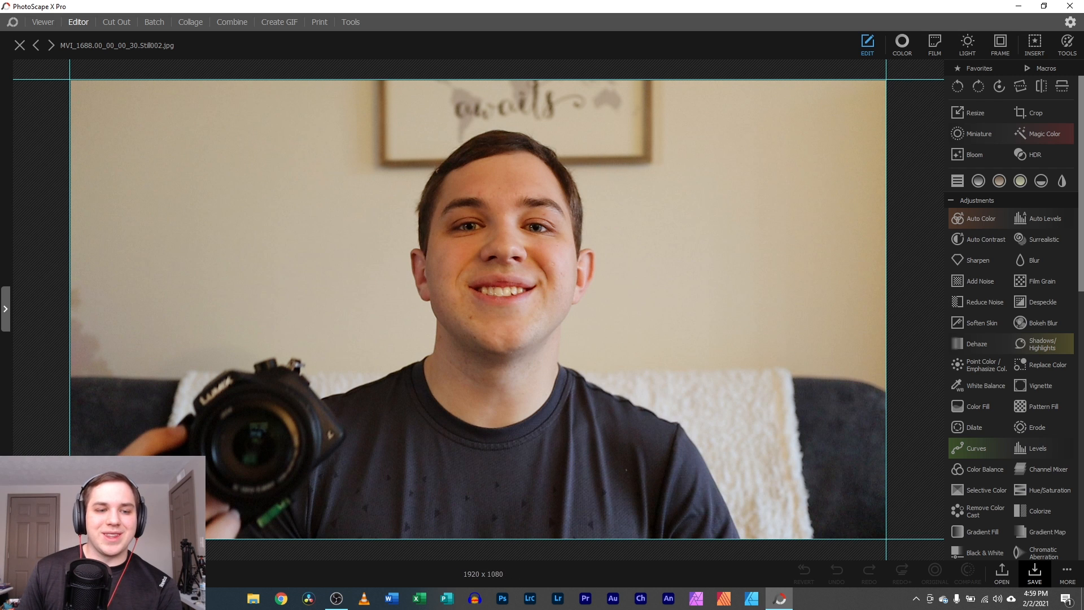
right_click(297, 190)
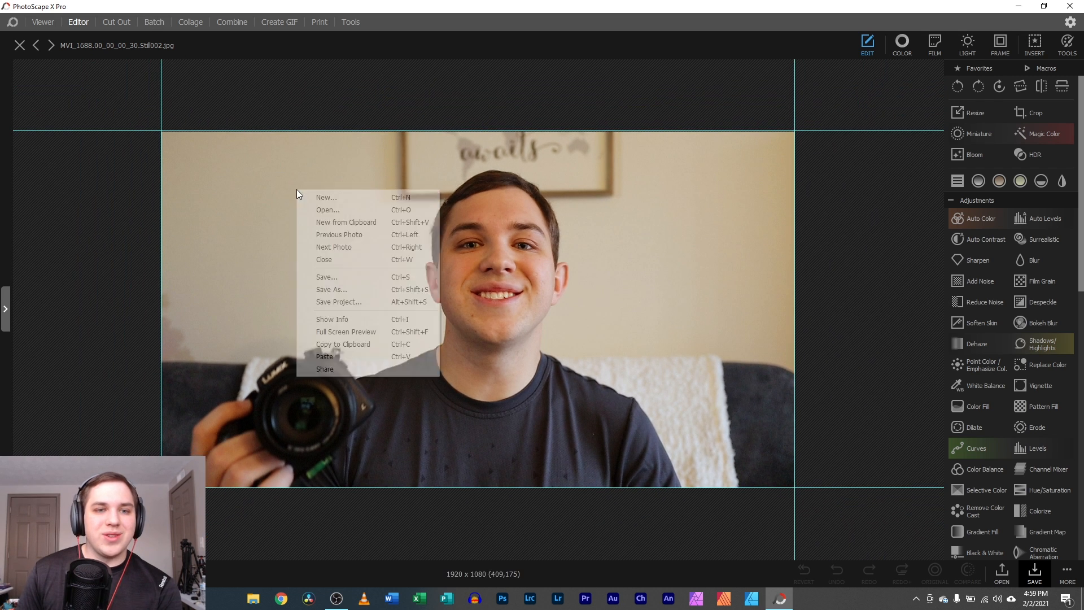
left_click(342, 361)
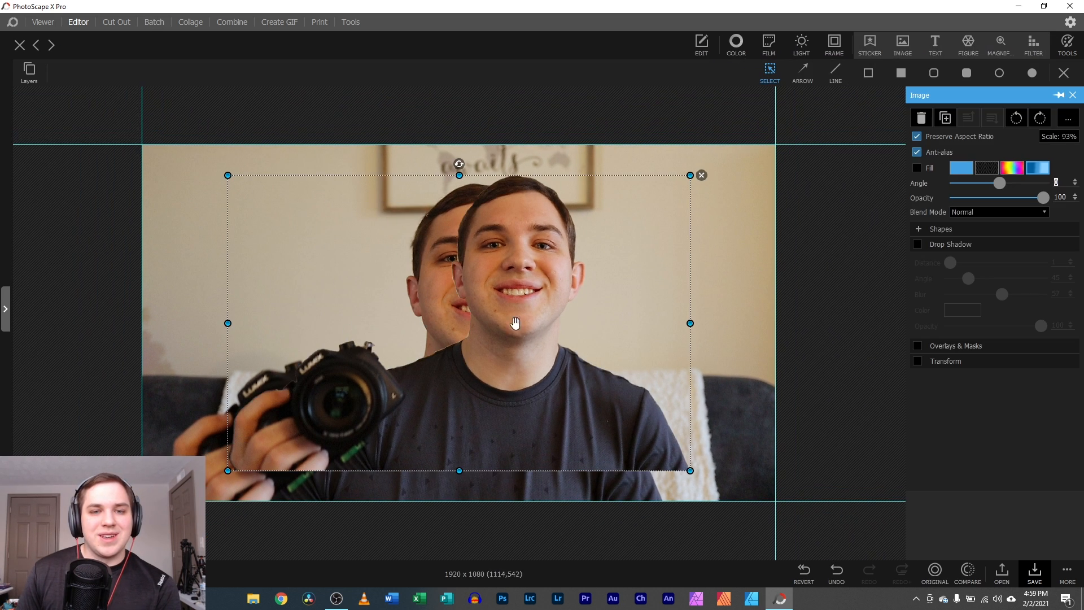
- Scale the pasted layer to 100% and align it exactly over the man in the photo
left_click_drag(556, 339, 501, 340)
right_click(501, 340)
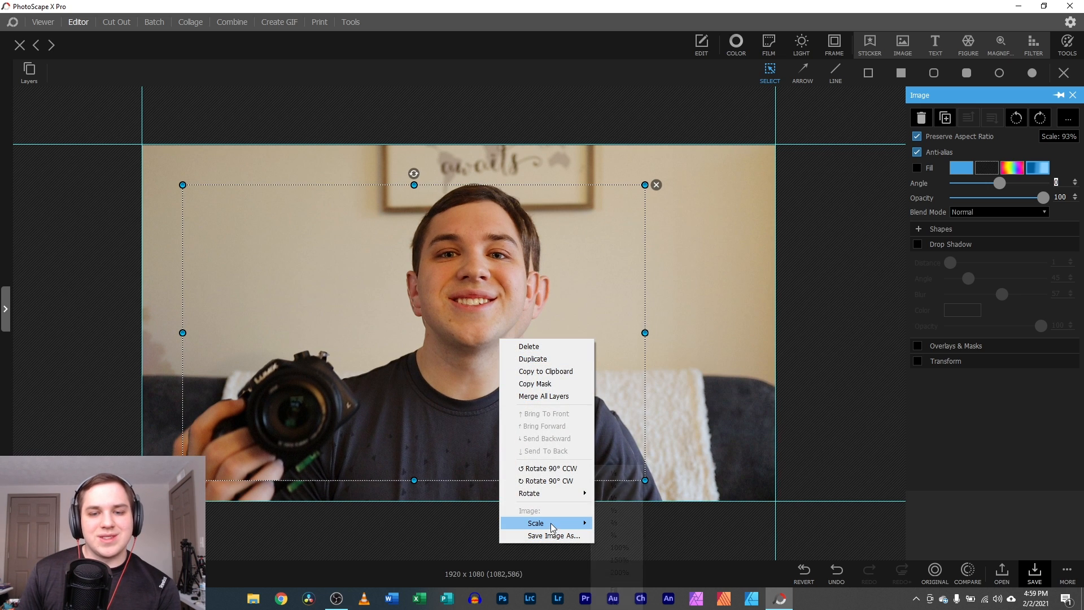
mouse_move(542, 523)
left_click(620, 547)
left_click_drag(497, 438, 489, 440)
left_click_drag(491, 440, 496, 443)
left_click(92, 431)
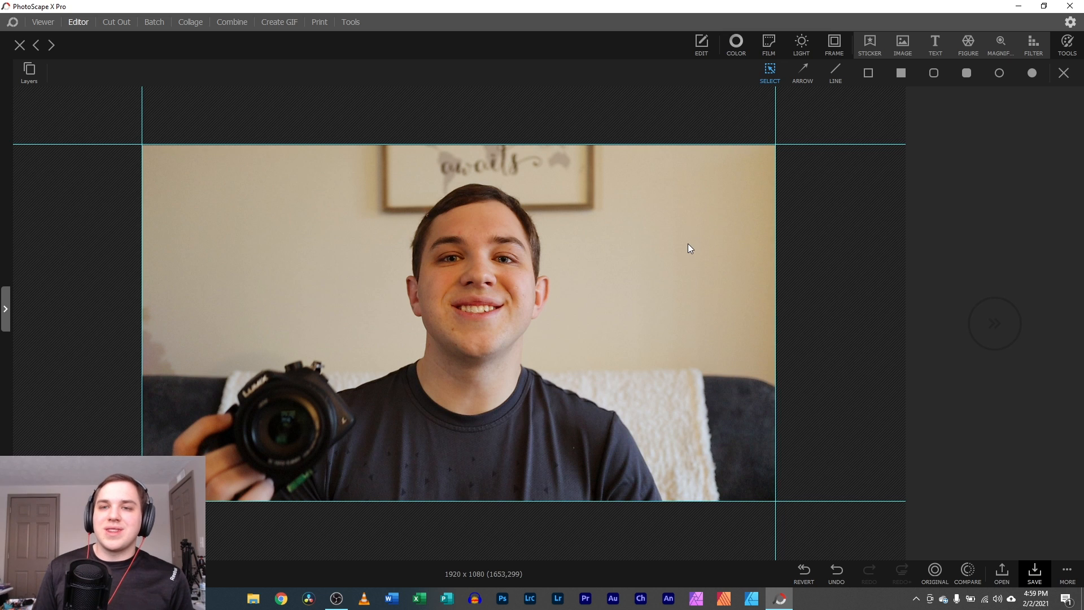
- Add a 'Text' object at the photo's upper left with a pink-to-orange gradient fill
left_click(932, 41)
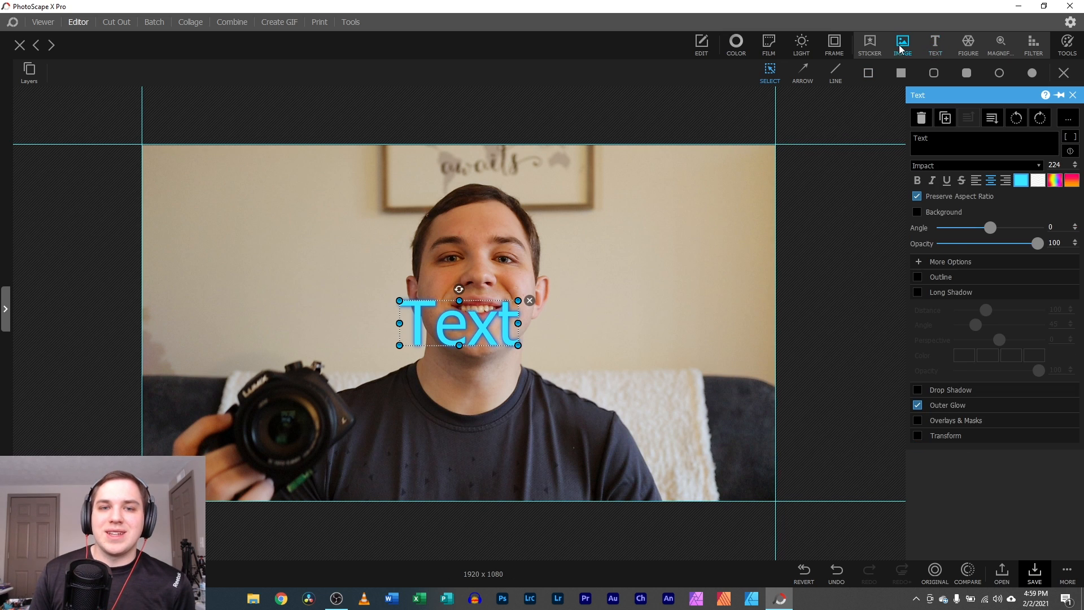
left_click_drag(455, 315, 255, 210)
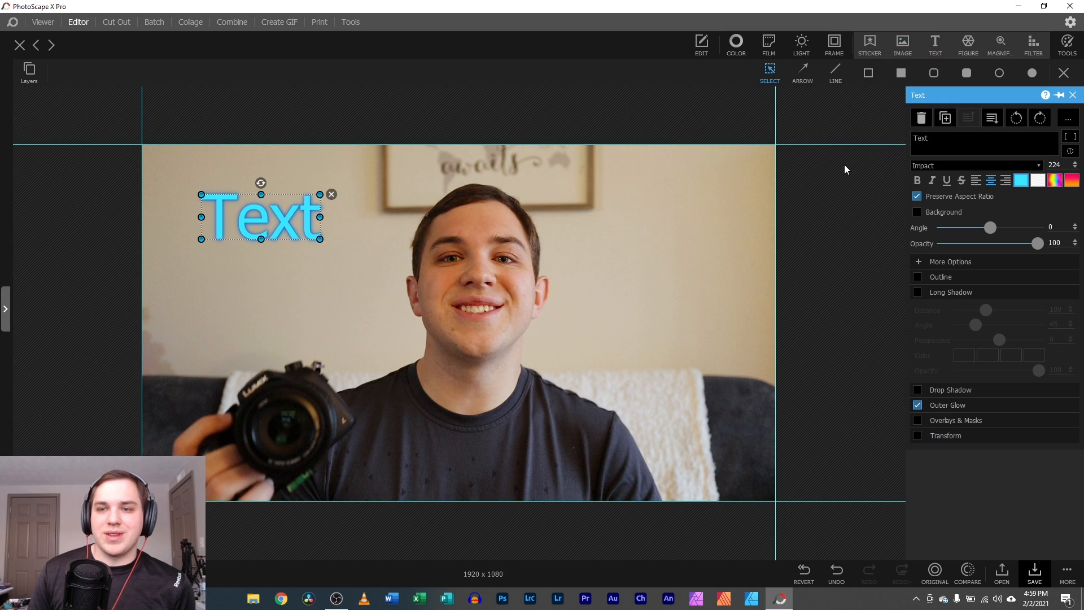
left_click(1023, 187)
left_click(1056, 181)
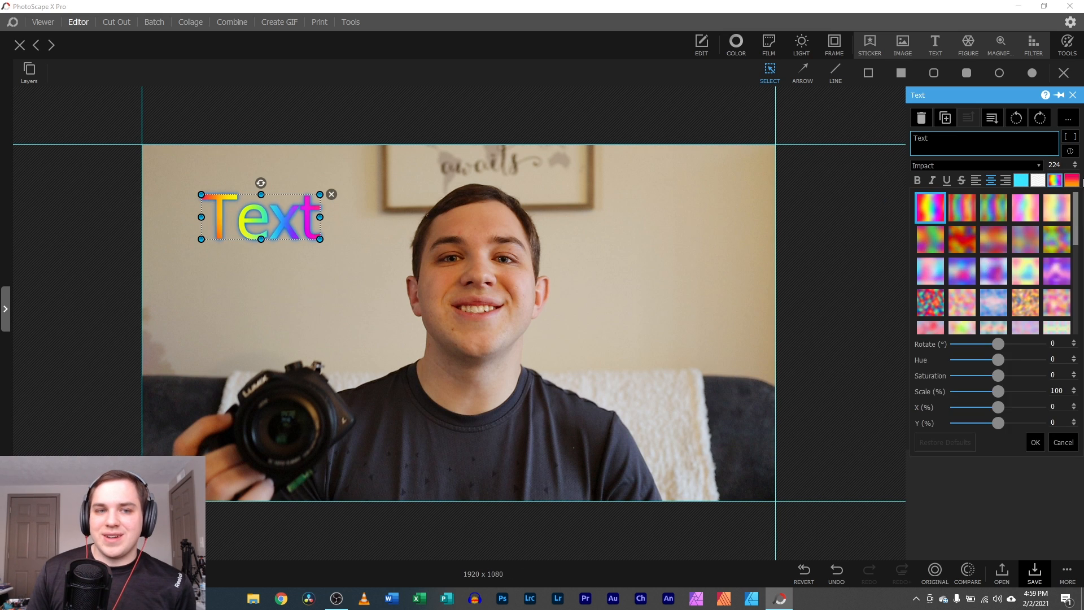
left_click(1055, 180)
left_click(1077, 181)
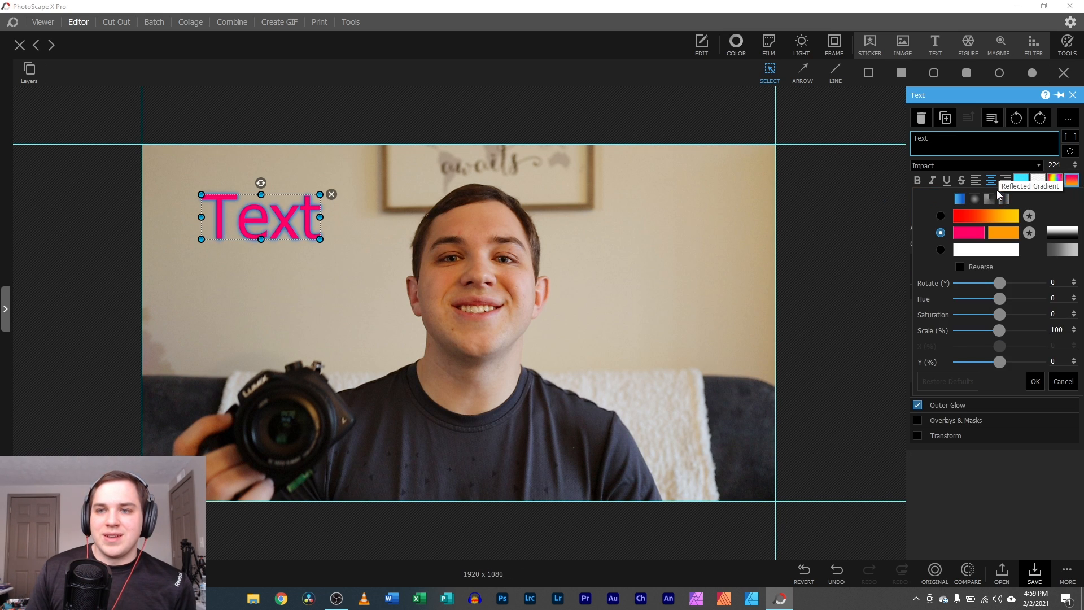
left_click(939, 234)
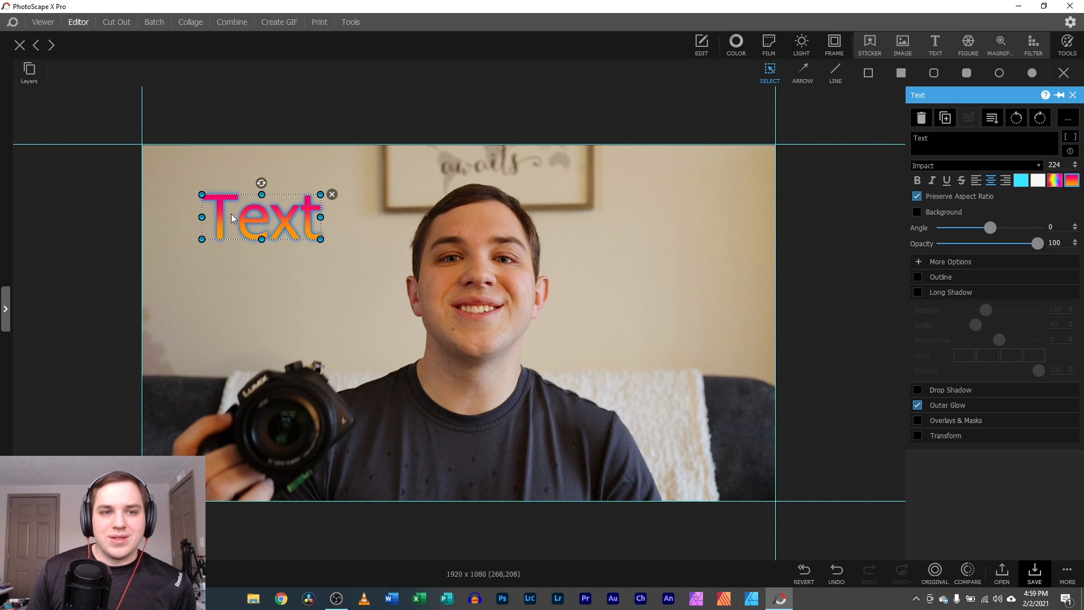
- Remove the outer glow, keep the Impact font, enlarge the text and add a black outline
left_click(918, 406)
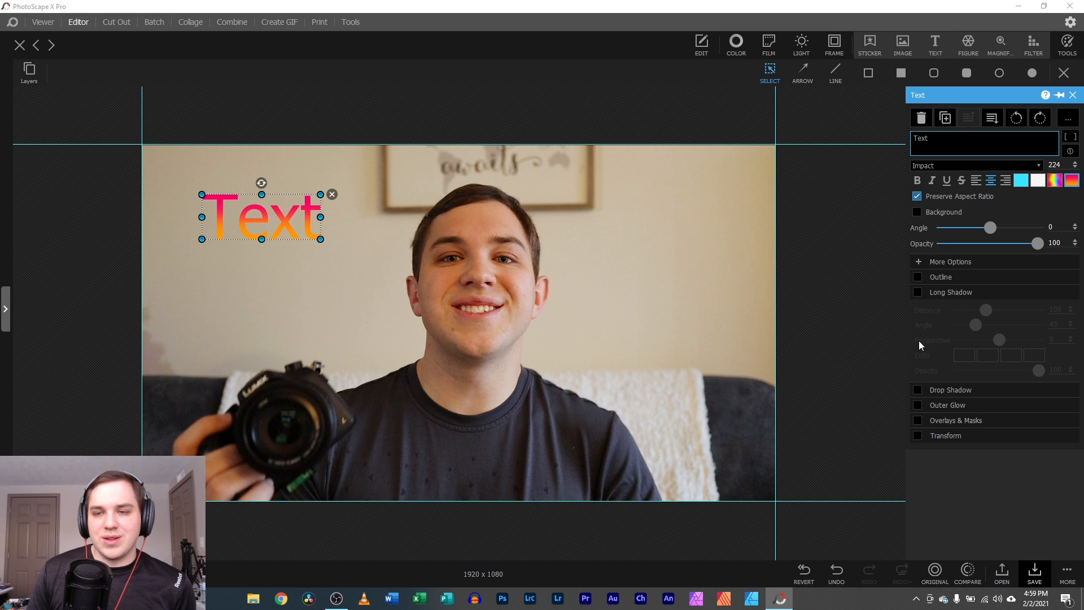
left_click(917, 292)
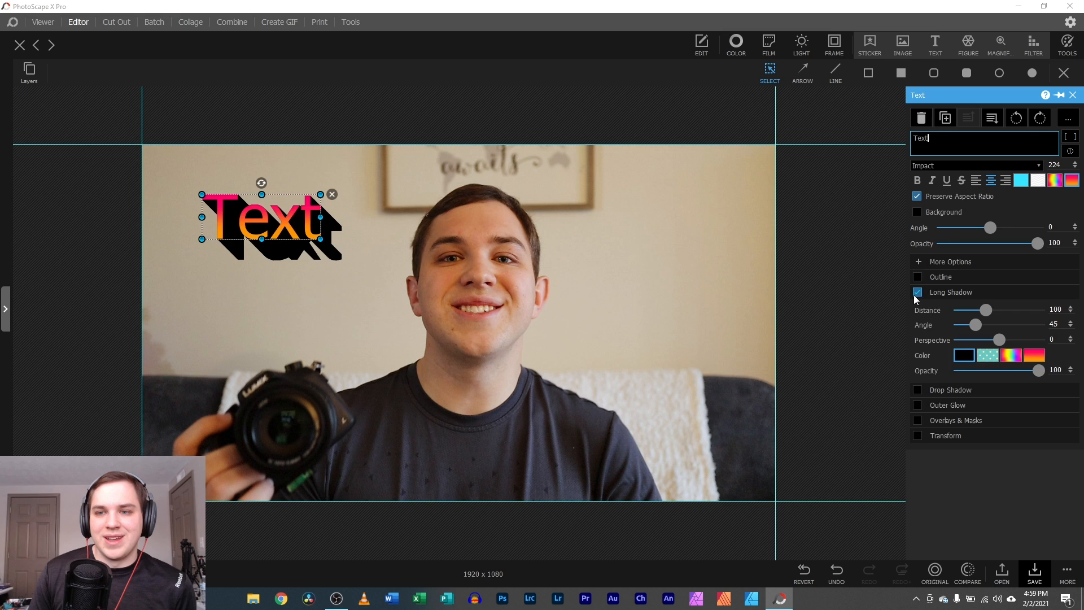
left_click(917, 293)
left_click(960, 166)
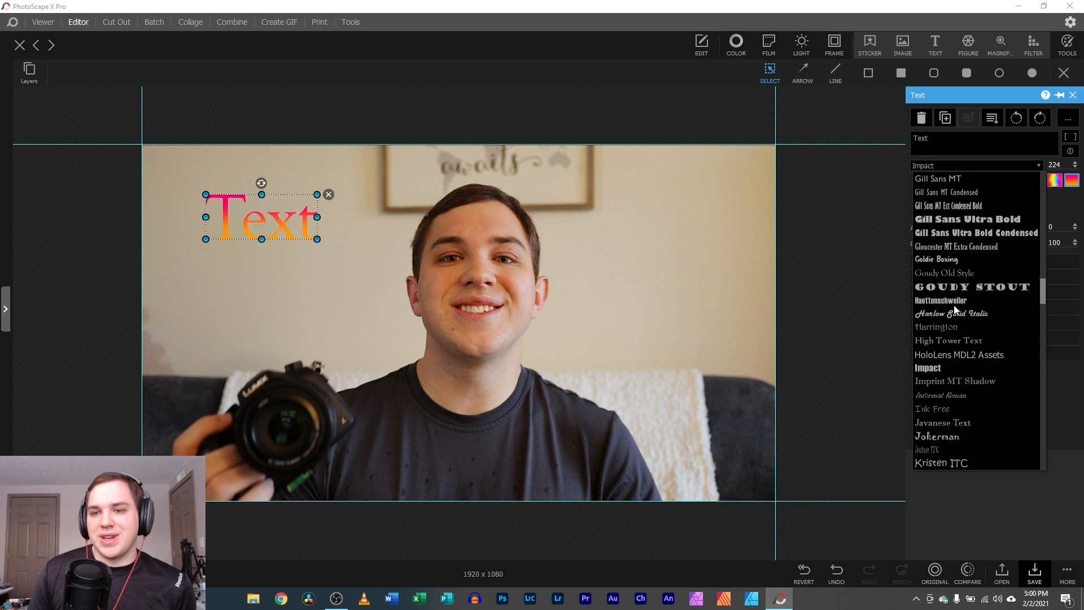
left_click(937, 366)
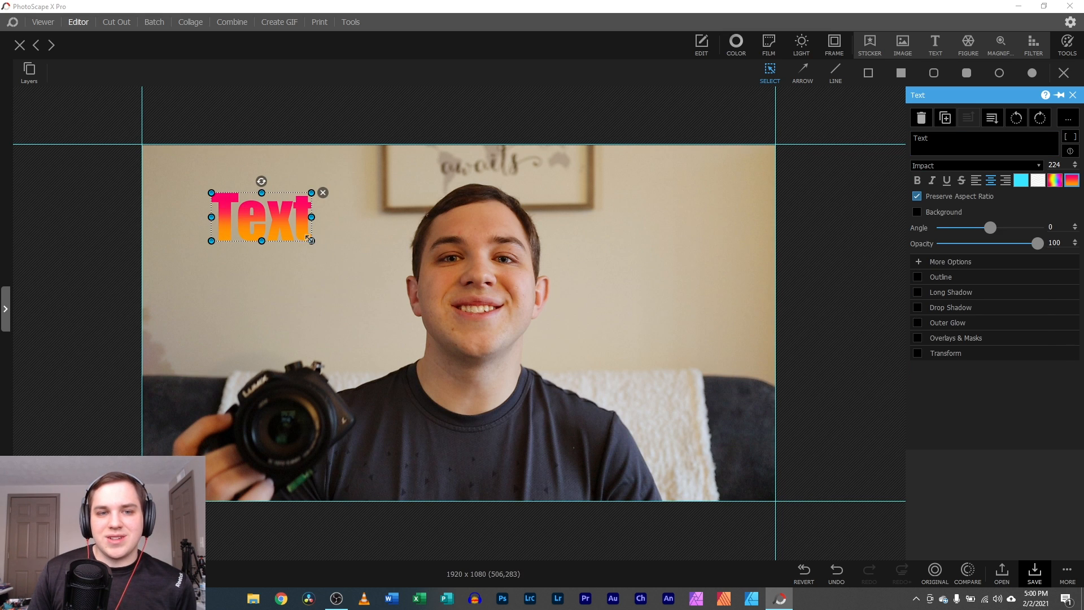
left_click_drag(311, 241, 394, 281)
left_click(915, 279)
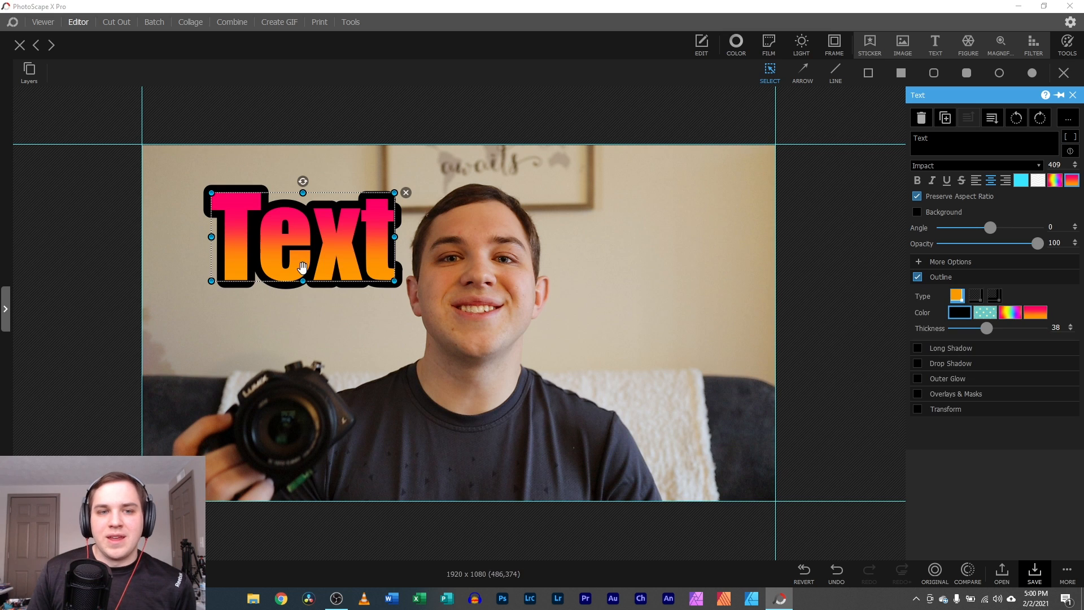
- Set the gradient colours to orange and light orange, then enlarge and reposition the text
left_click_drag(298, 262, 240, 252)
left_click(1071, 180)
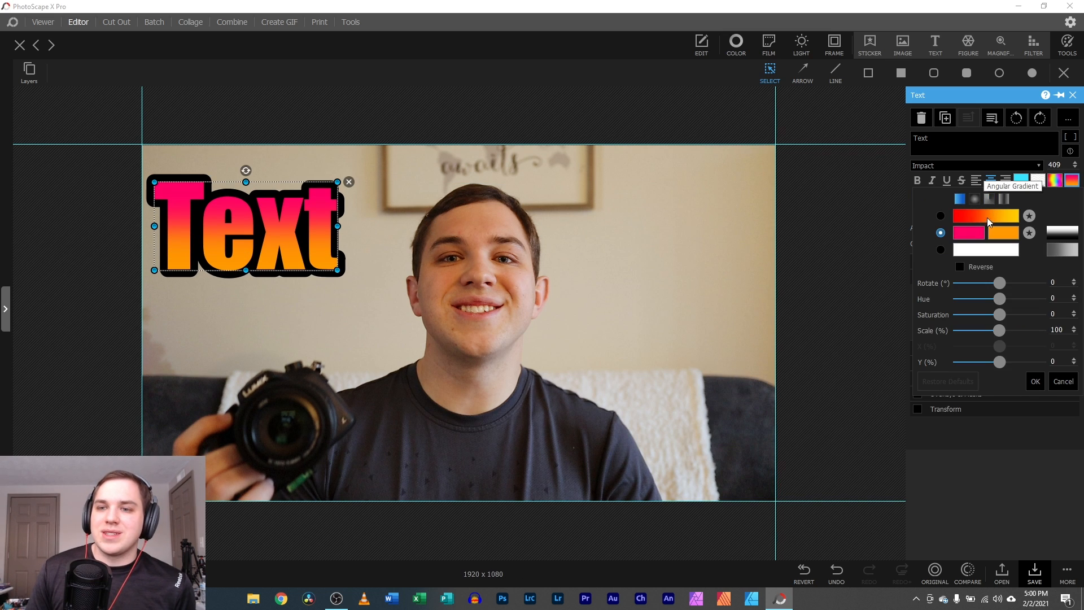
left_click(969, 232)
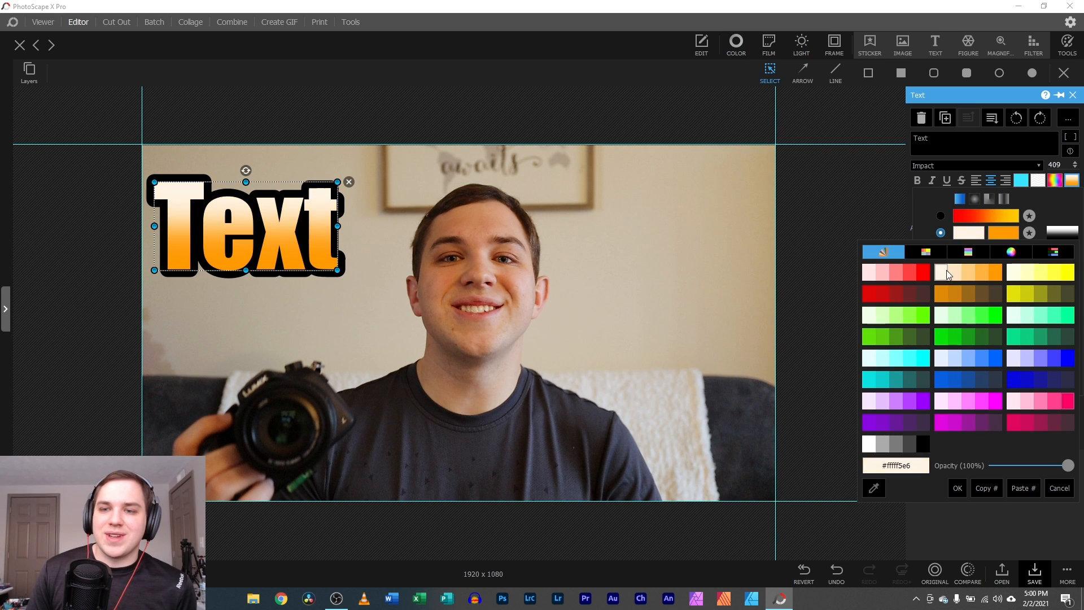
left_click(996, 271)
left_click(1009, 231)
left_click(979, 272)
left_click(402, 286)
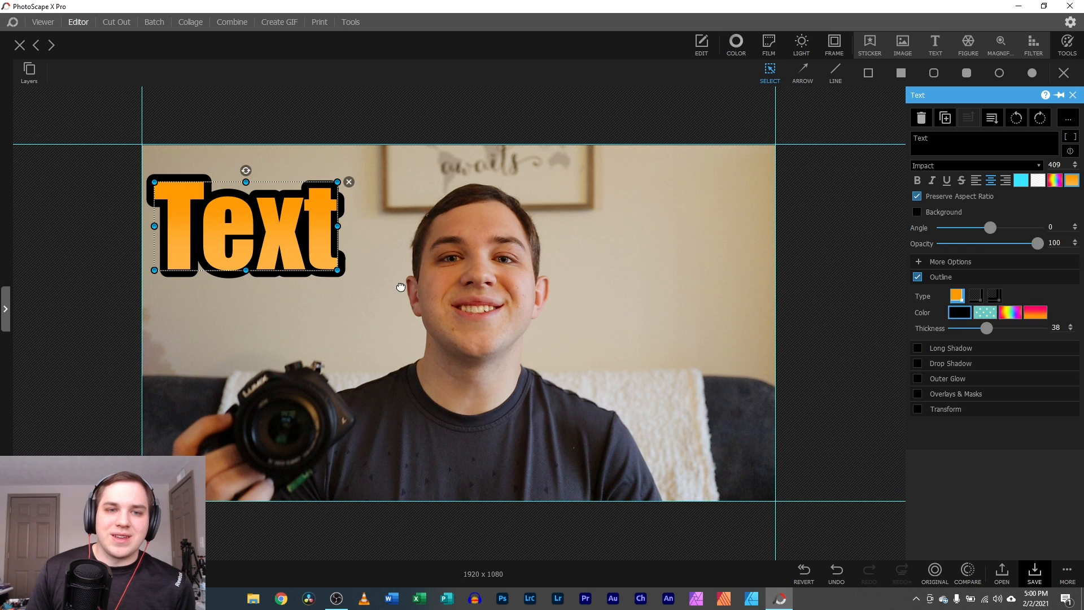
left_click_drag(305, 256, 368, 269)
left_click_drag(316, 237, 386, 234)
left_click(529, 269)
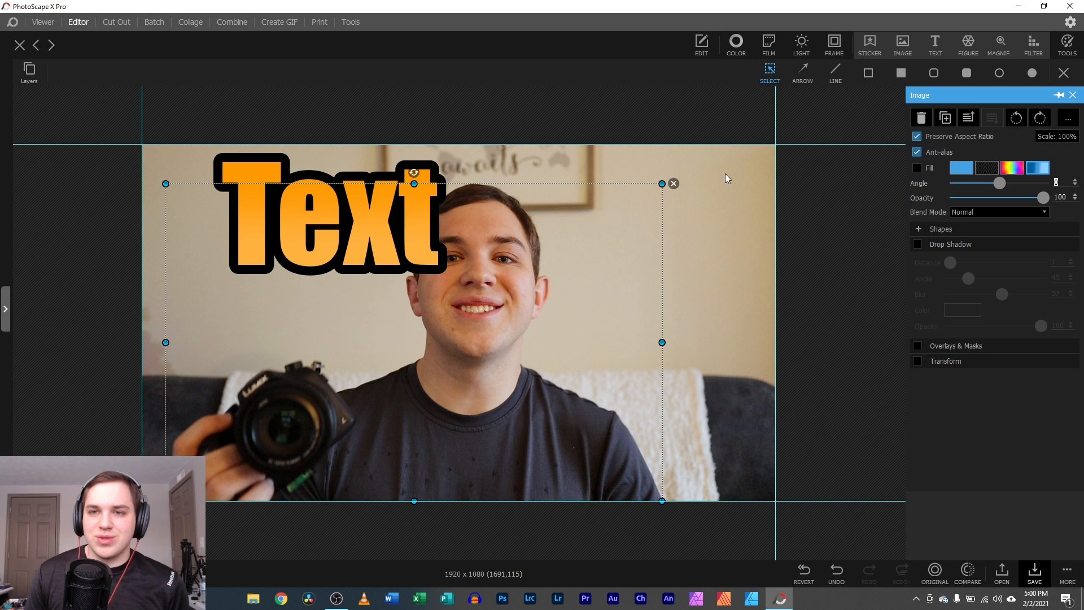
- Send the text behind the subject's head and replace 'Text' with the subject's first name
left_click(396, 219)
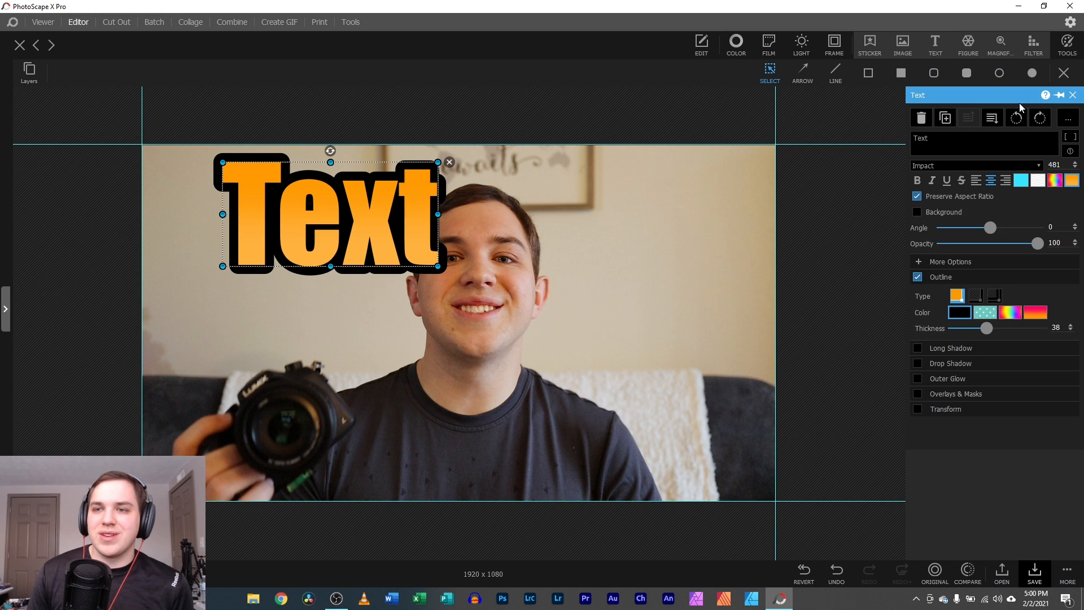
left_click(1000, 120)
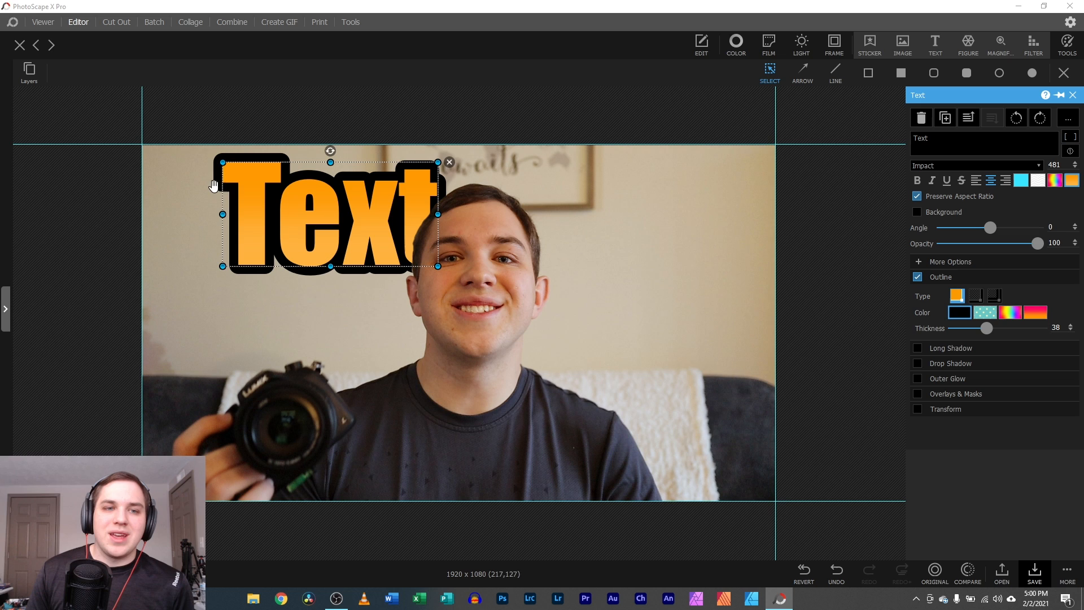
left_click_drag(221, 164, 218, 161)
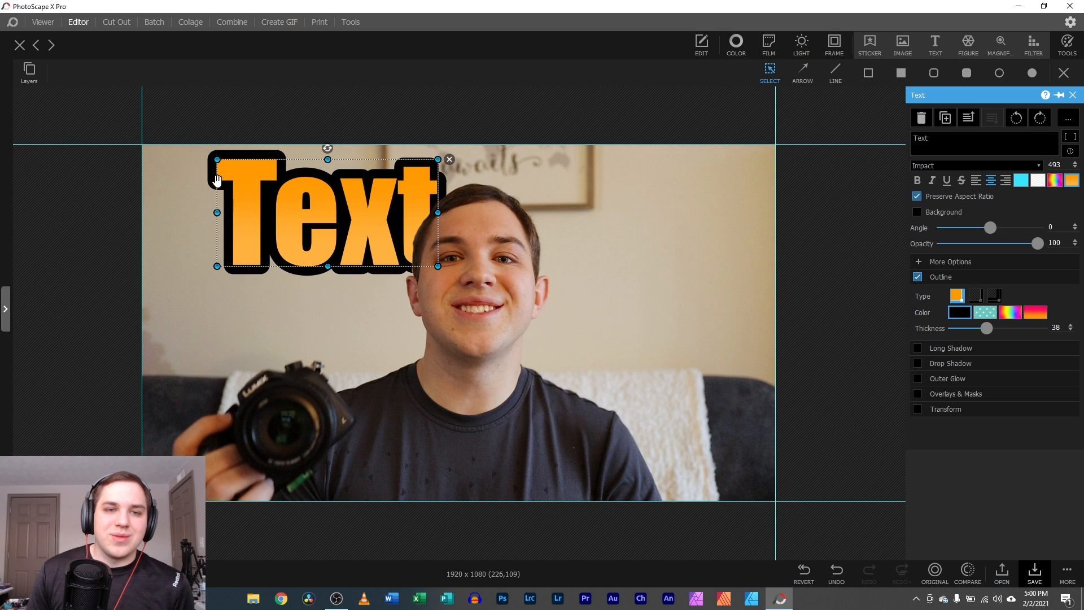
double_click(921, 139)
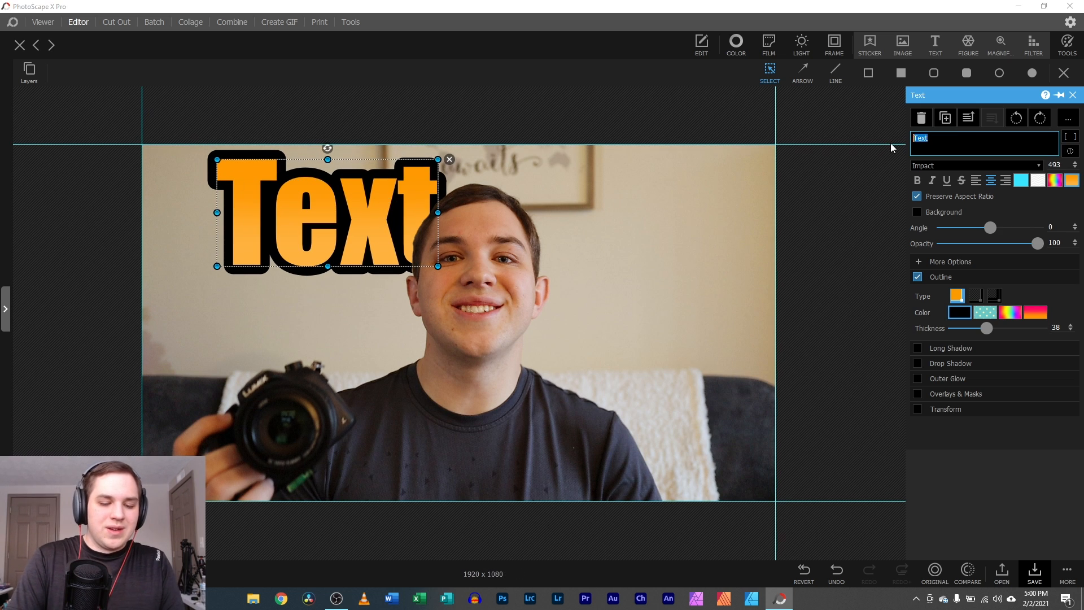
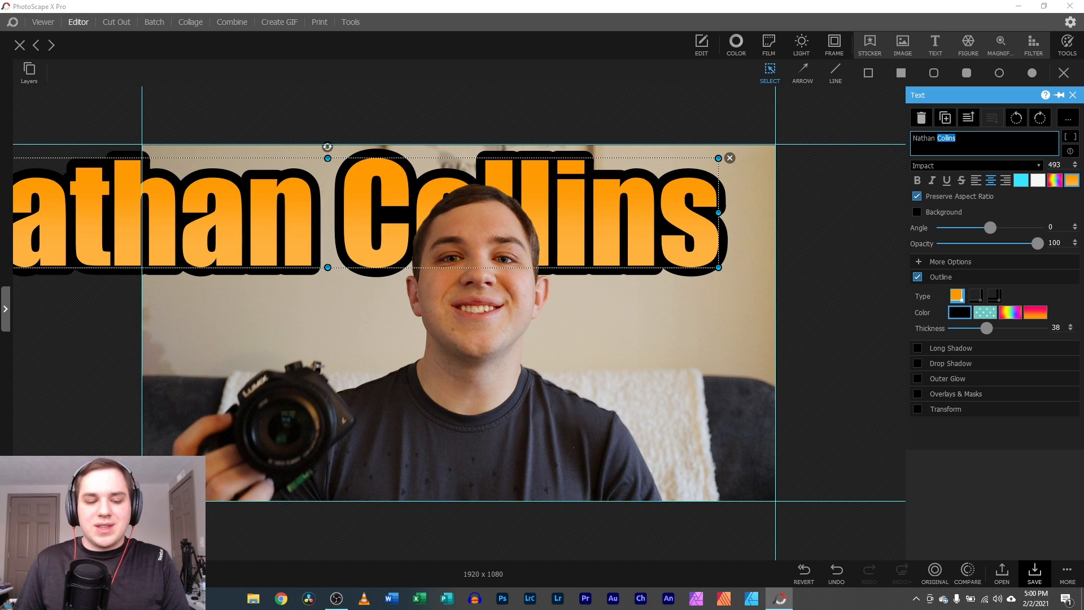
- Duplicate the label as the last name, shrink it to size 330 and place it right of the first name
left_click(945, 117)
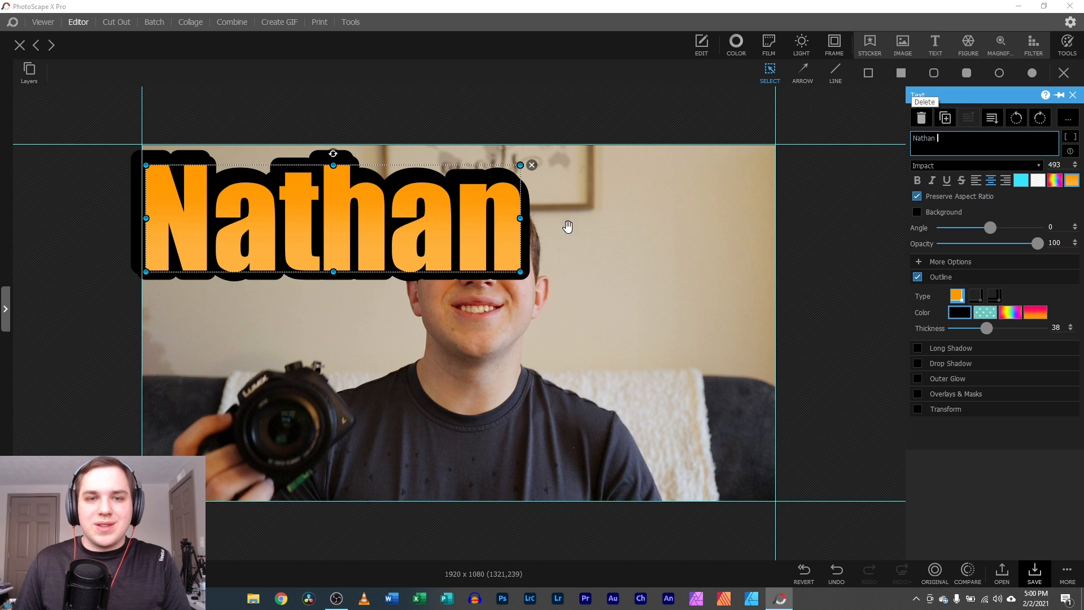
left_click_drag(590, 234, 696, 236)
left_click_drag(940, 139, 864, 141)
left_click_drag(577, 239, 644, 259)
left_click(324, 246)
left_click(745, 205)
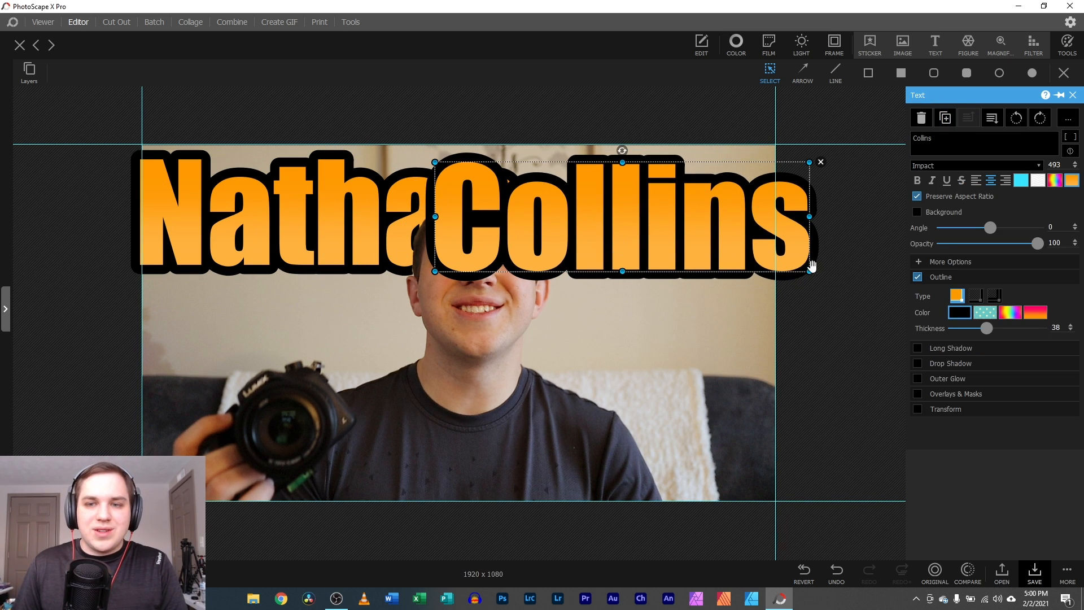
left_click_drag(812, 274, 685, 237)
left_click_drag(655, 201, 735, 187)
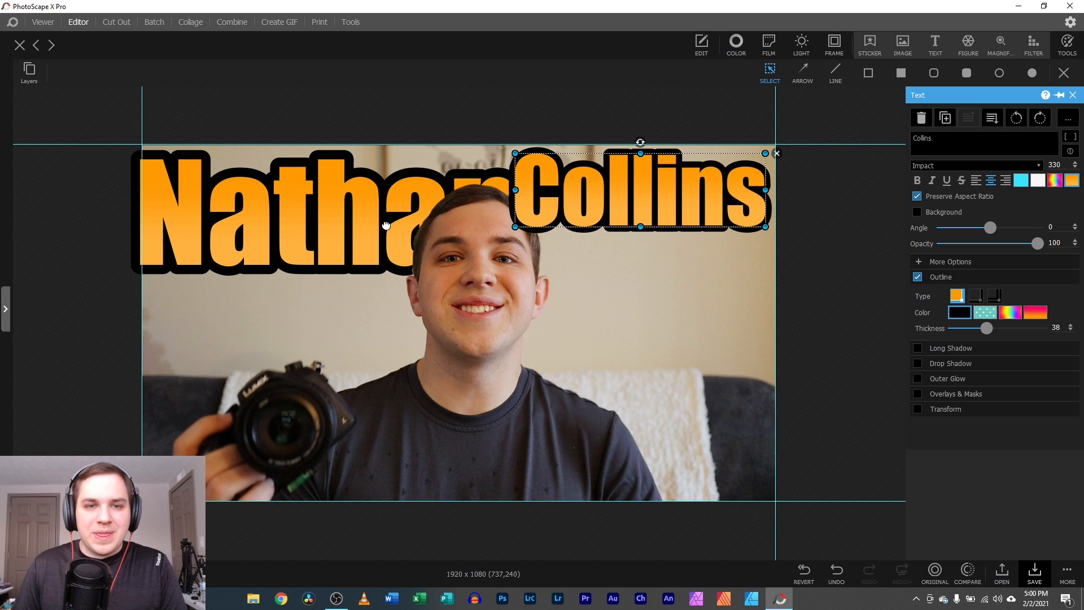
- Undo an accidental cut-out shift and shrink the first name from 493 to 372, left of the face
left_click(316, 227)
left_click(316, 228)
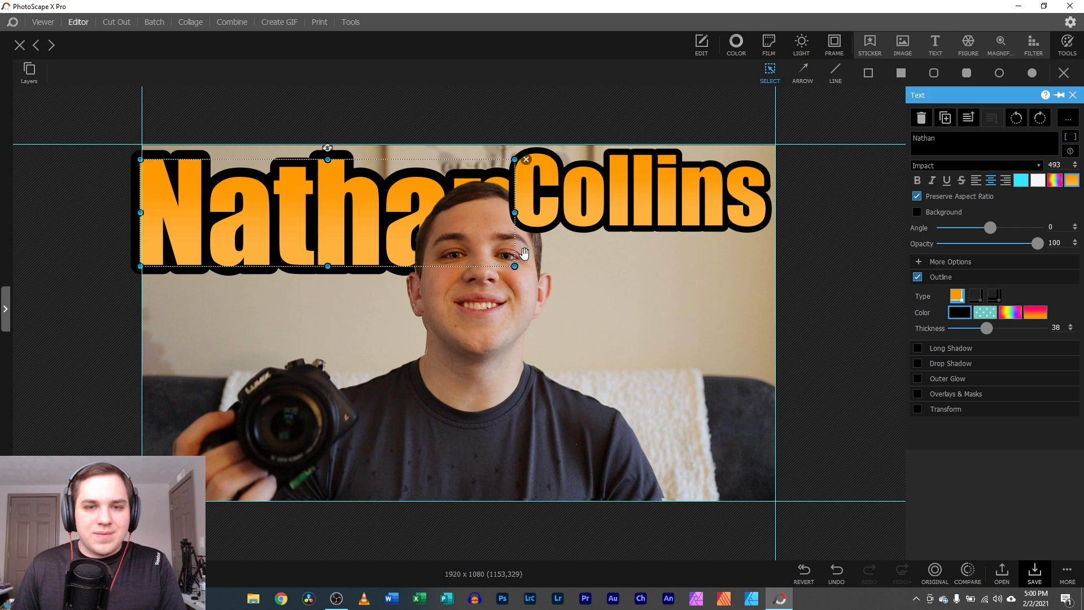
key("ctrl+z")
left_click(392, 238)
left_click(384, 227)
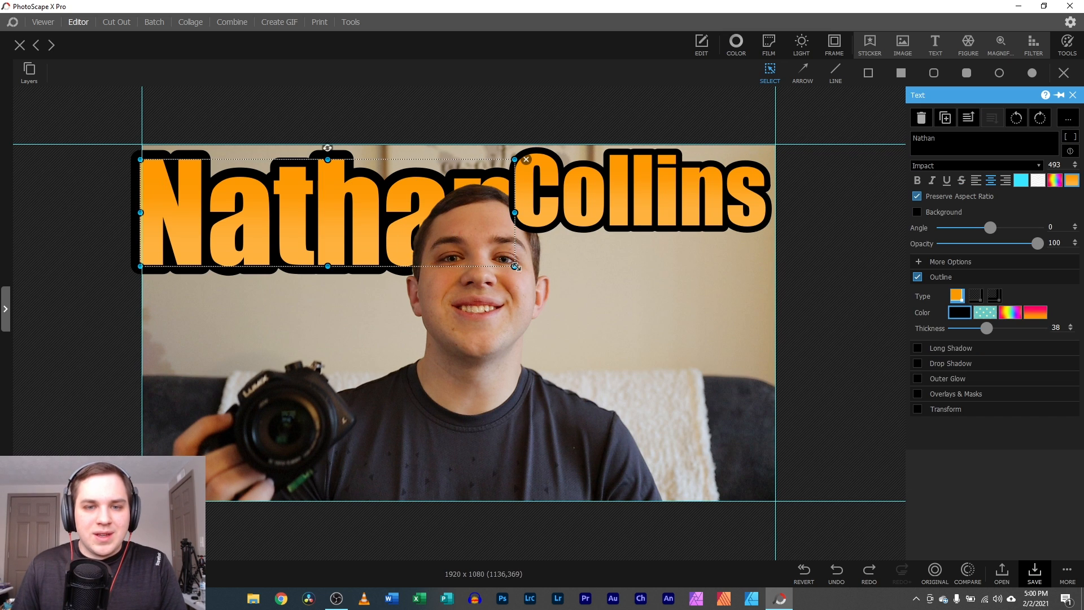
left_click_drag(515, 266, 398, 209)
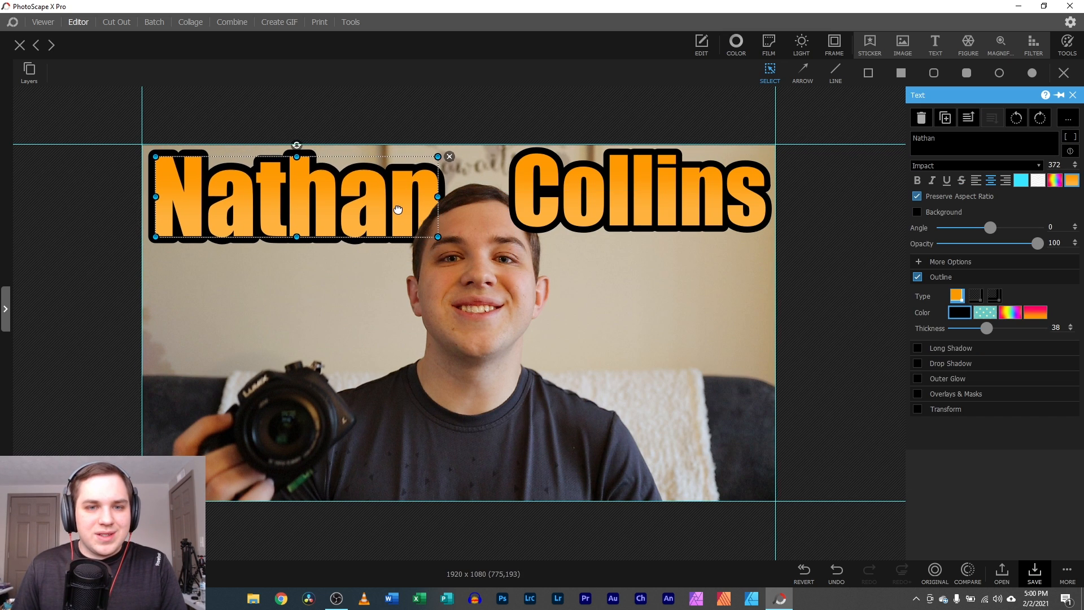
- Change the last-name text's stacking order, nudge it slightly, and deselect
left_click(538, 205)
left_click(990, 118)
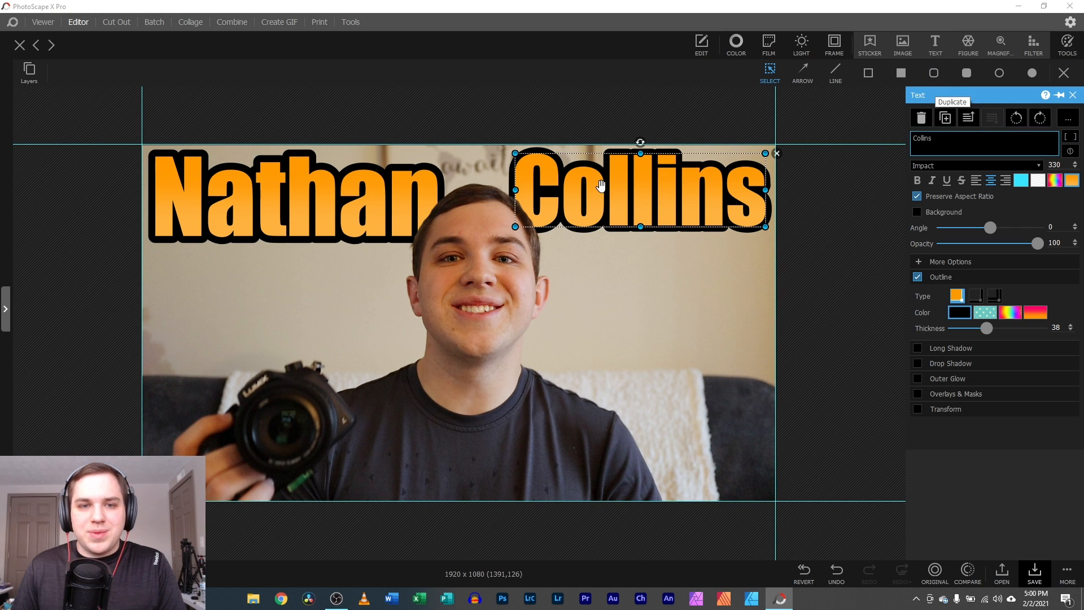
left_click_drag(601, 190, 603, 194)
left_click(77, 324)
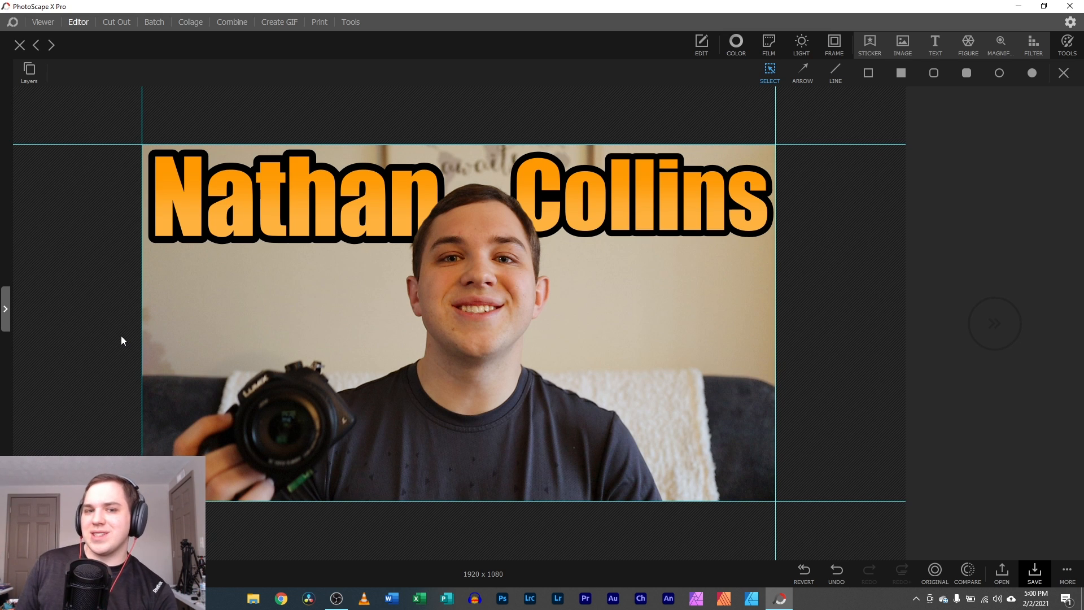
- Move the person cut-out, undo the move with Ctrl+Z, and return to the Cut Out module
left_click(466, 262)
left_click_drag(467, 261, 510, 281)
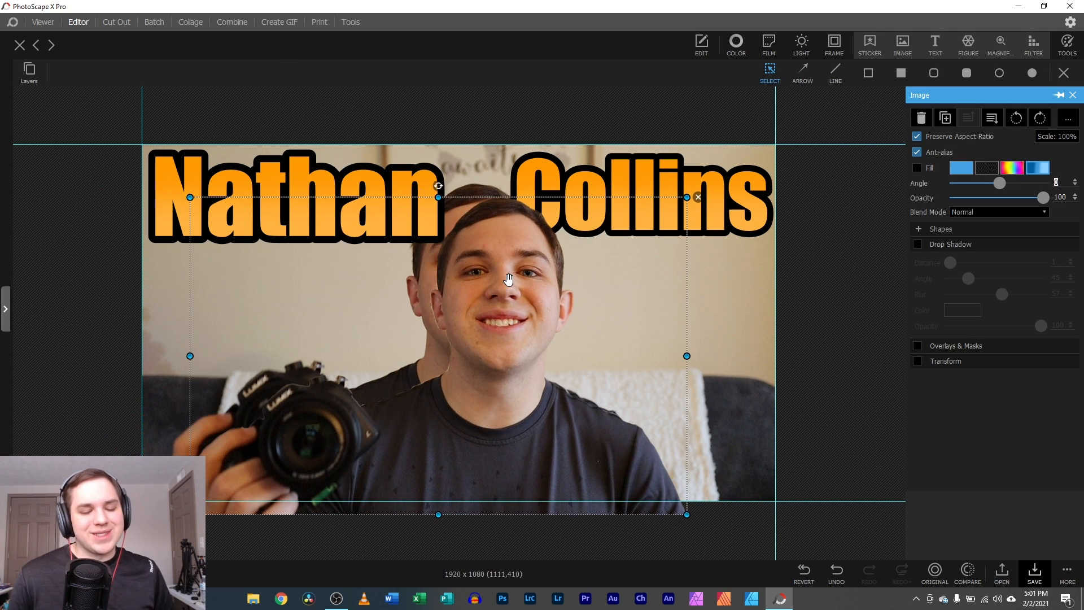
key("ctrl+z")
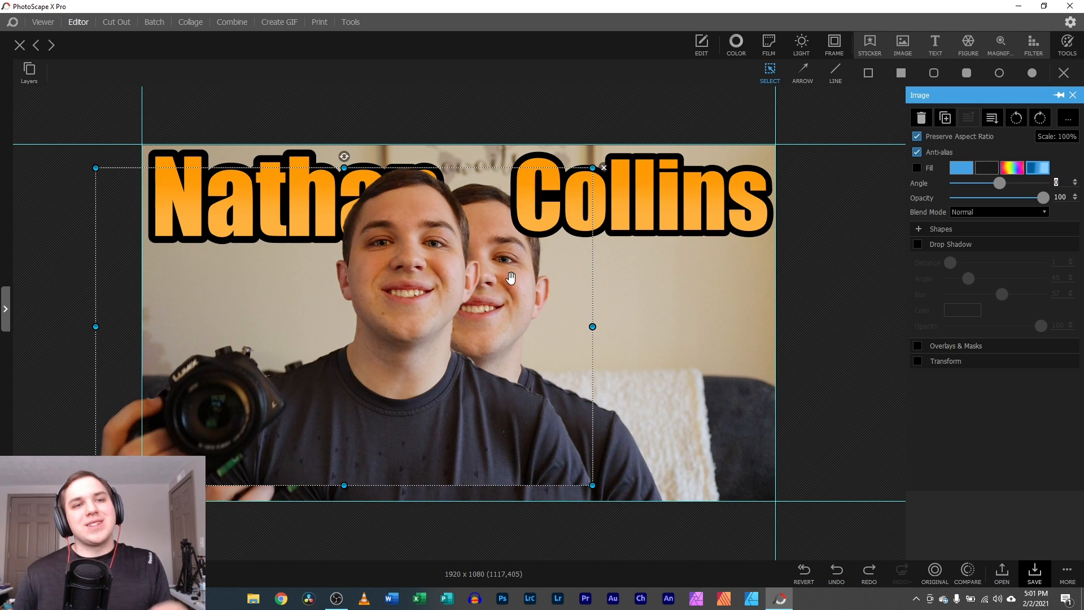
left_click(127, 23)
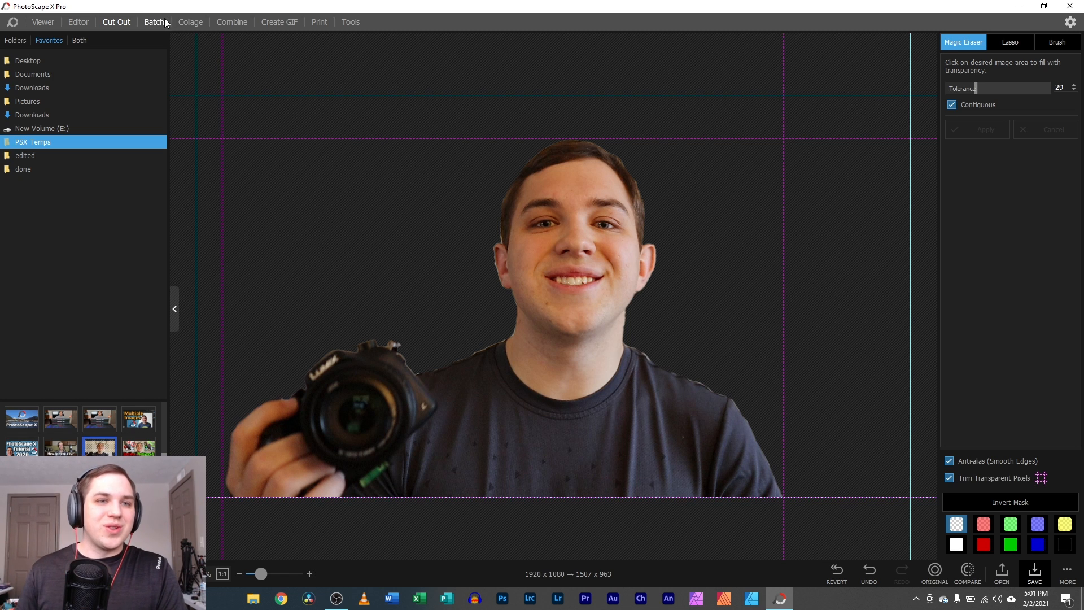
- Add three photos, including the mouse pad and PhotoScape X images, to Batch
left_click(154, 22)
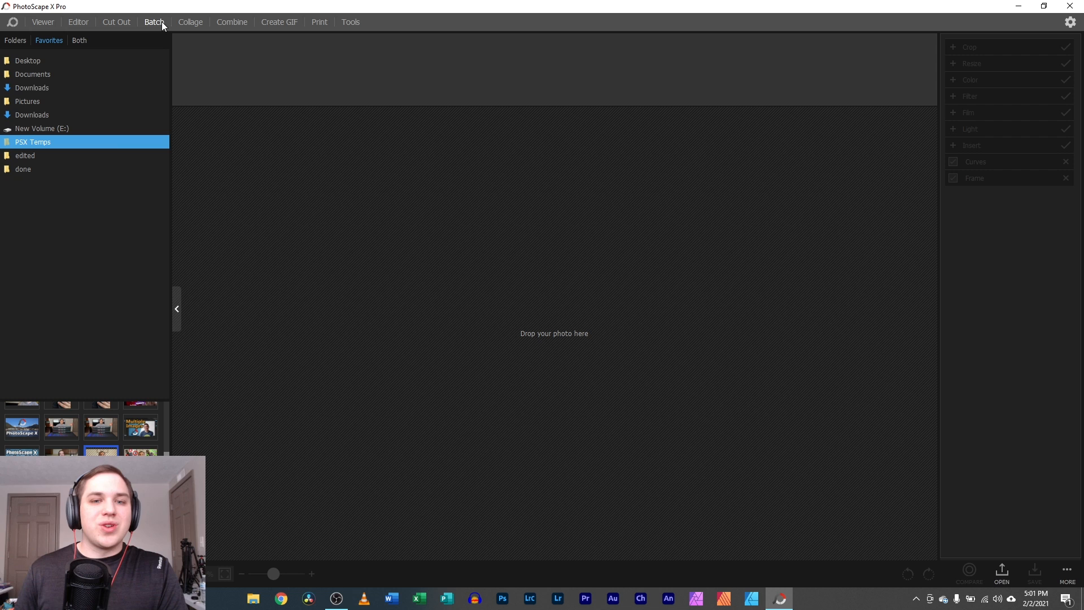
double_click(101, 426)
double_click(68, 432)
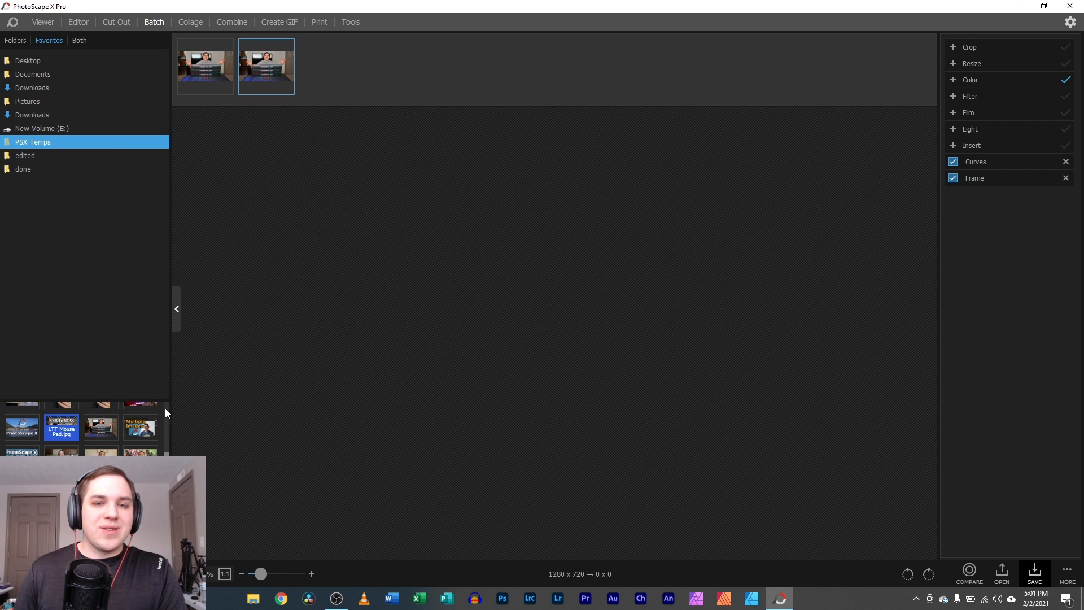
double_click(21, 426)
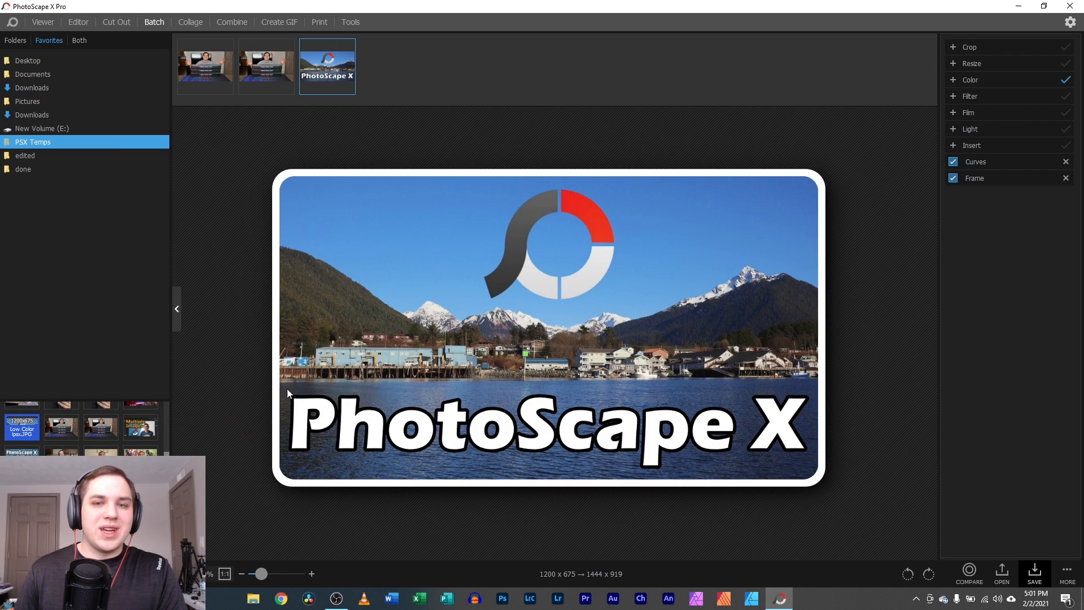
- Set the batch crop values to 7 and 6 and turn on HDR under Color
left_click(969, 48)
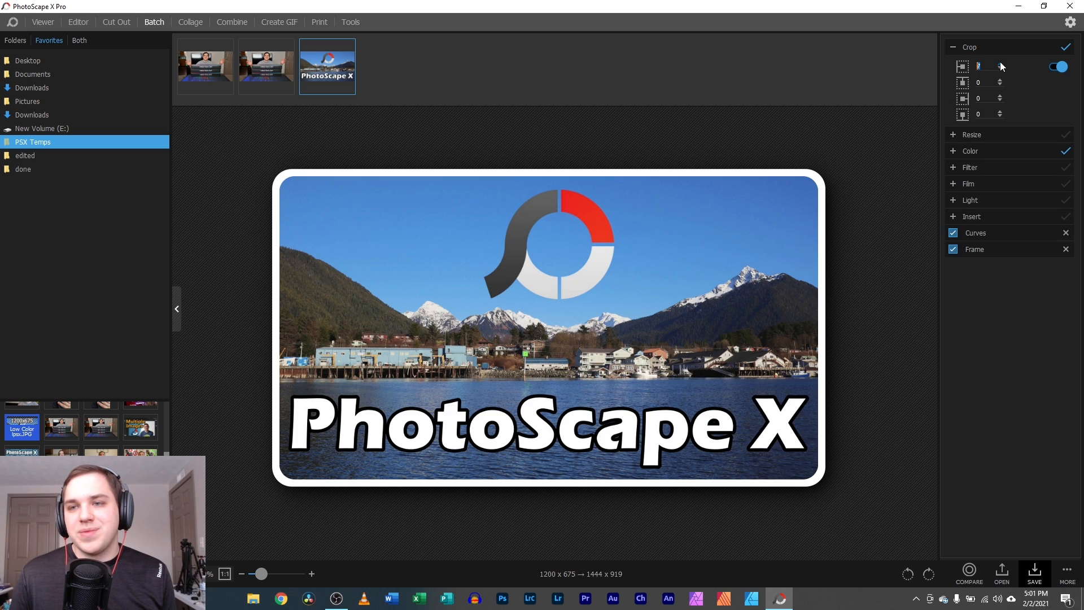
left_click(1000, 97)
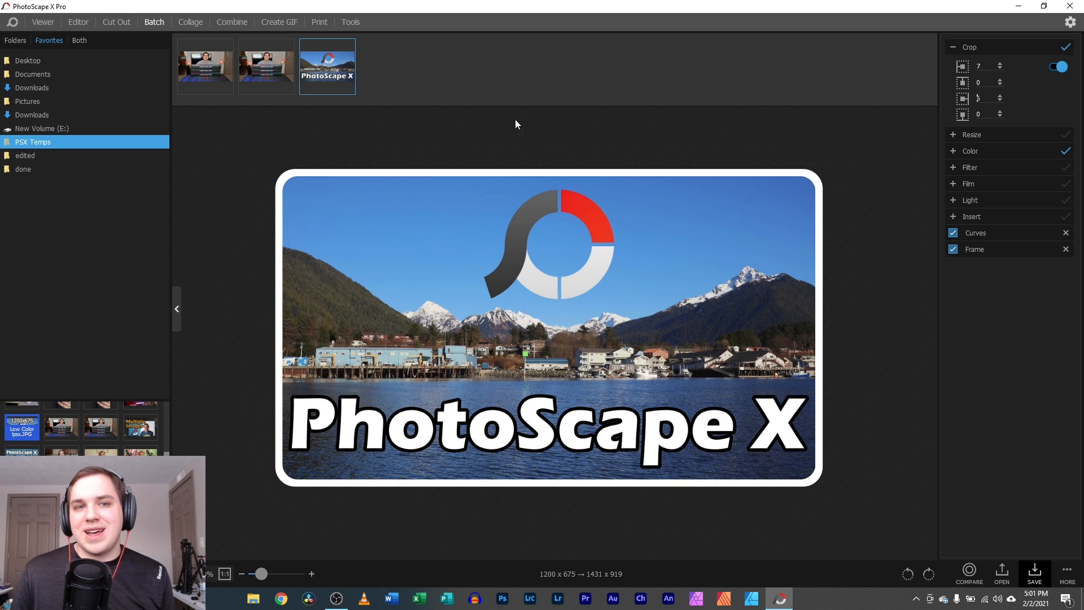
left_click(969, 134)
left_click(958, 136)
left_click(972, 150)
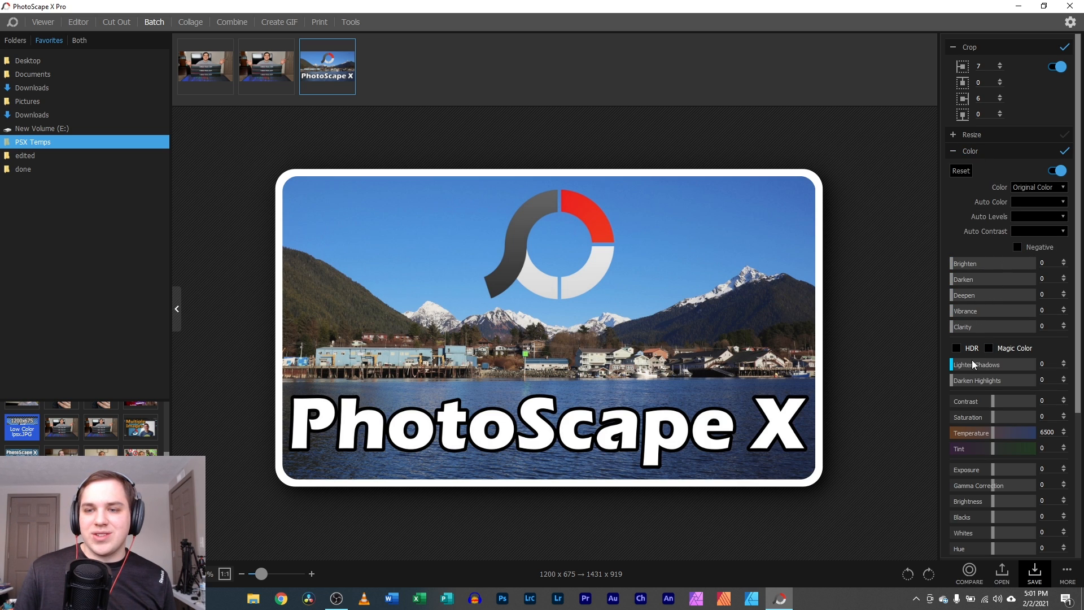
left_click(961, 348)
- Preview the batch edits on two photos, close Save without saving, and switch to Collage
left_click(242, 75)
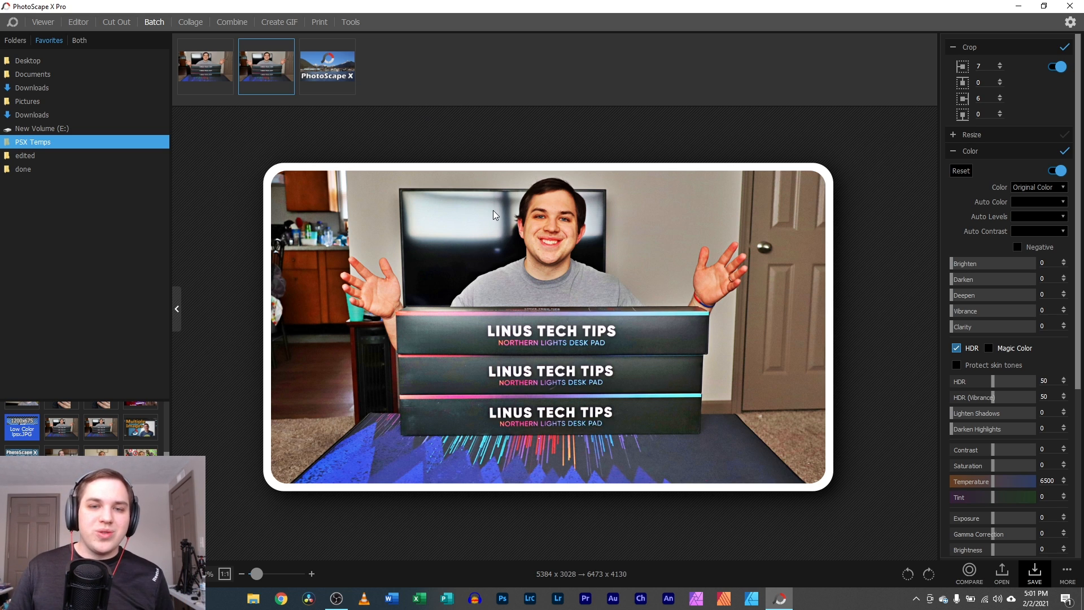
left_click(324, 79)
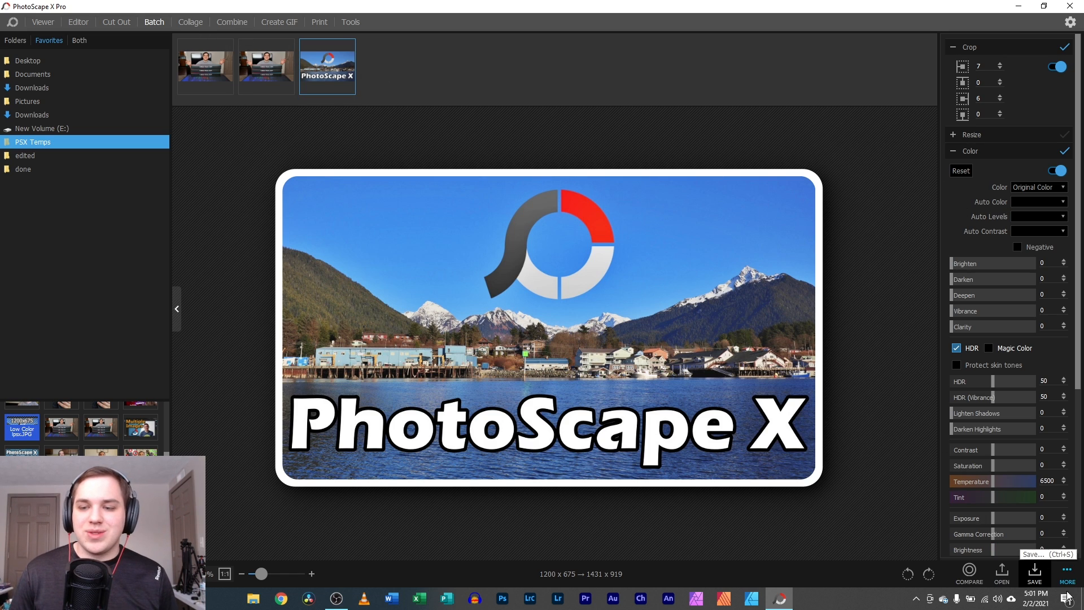
left_click(1035, 572)
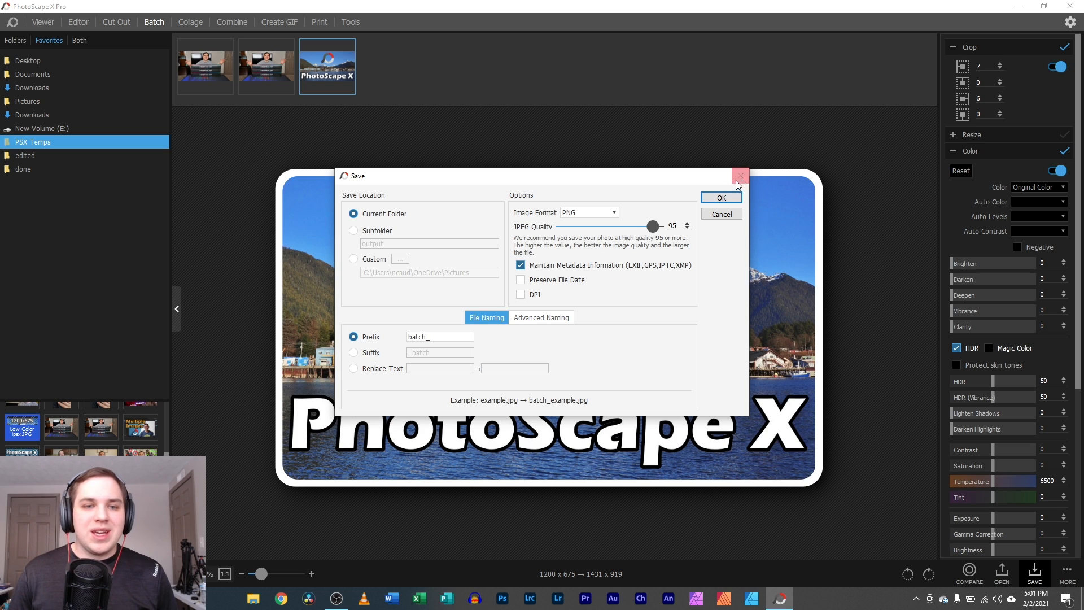
left_click(740, 176)
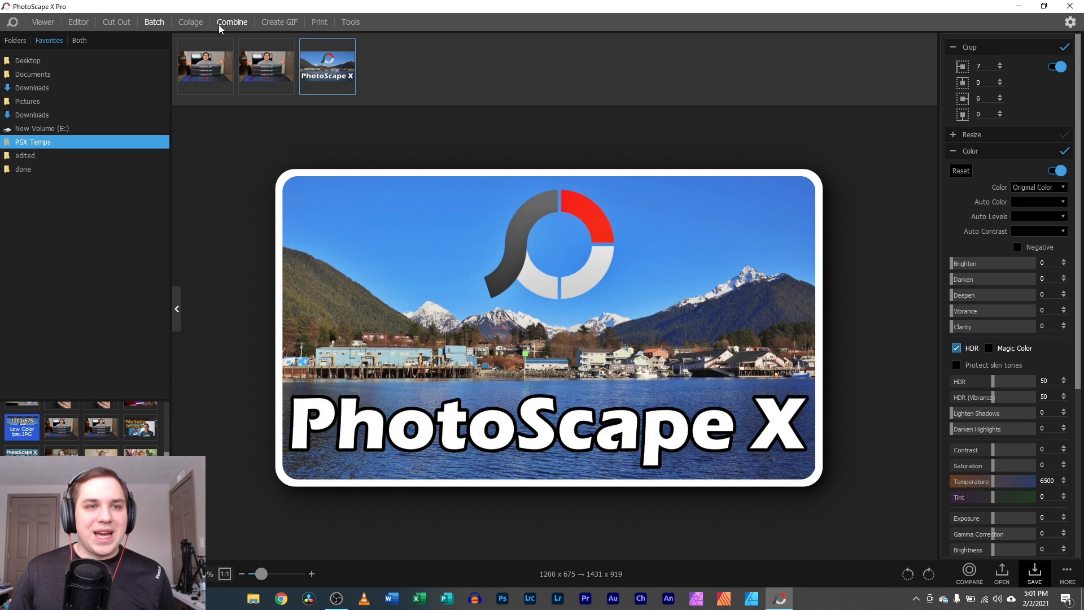
left_click(190, 22)
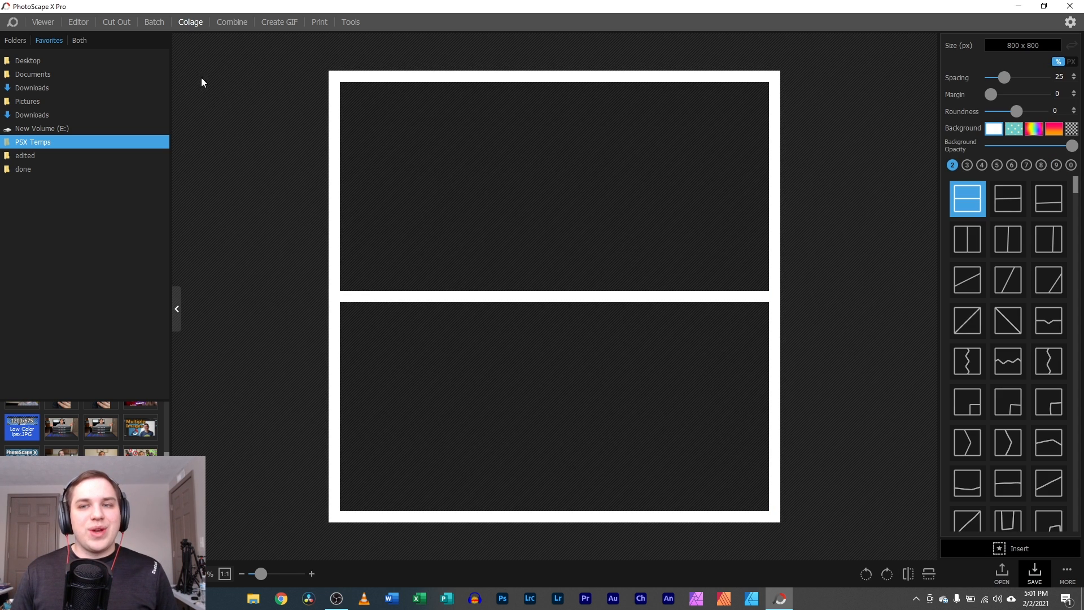
- Place the camera photo in the top cell and the Life Update photo in the bottom cell
left_click_drag(89, 429, 555, 221)
left_click_drag(101, 484, 705, 424)
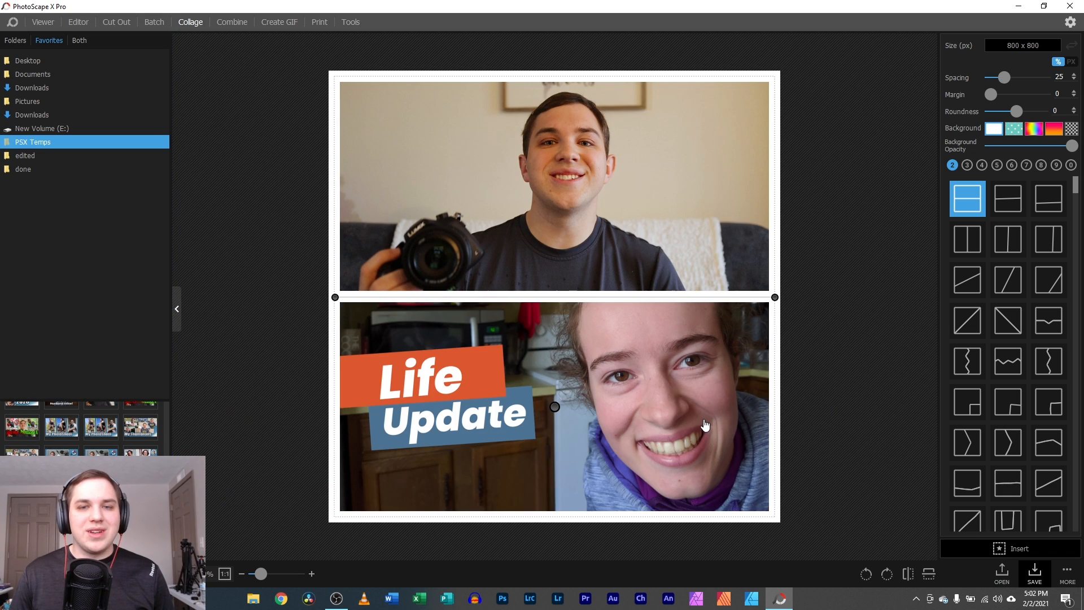
mouse_move(612, 222)
left_mouse_down()
mouse_move(612, 235)
mouse_move(613, 209)
mouse_move(615, 218)
left_mouse_up()
left_click_drag(610, 433, 616, 432)
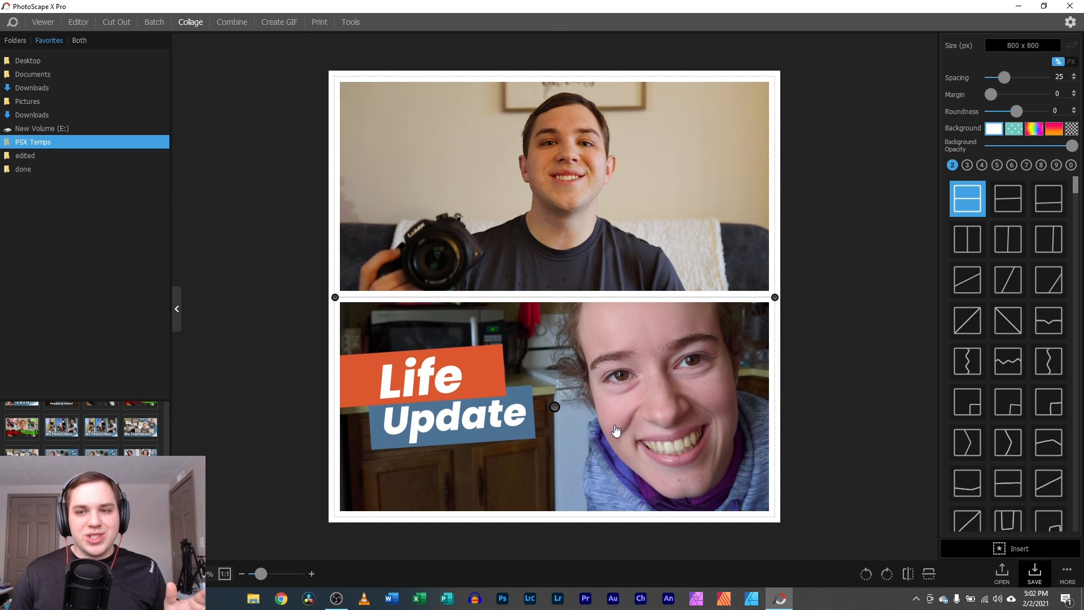
- Try the zigzag, corner-inset, chevron, tilted-inset and jagged-edge two-cell layouts
left_click(1008, 358)
scroll(1008, 361, "down", 1)
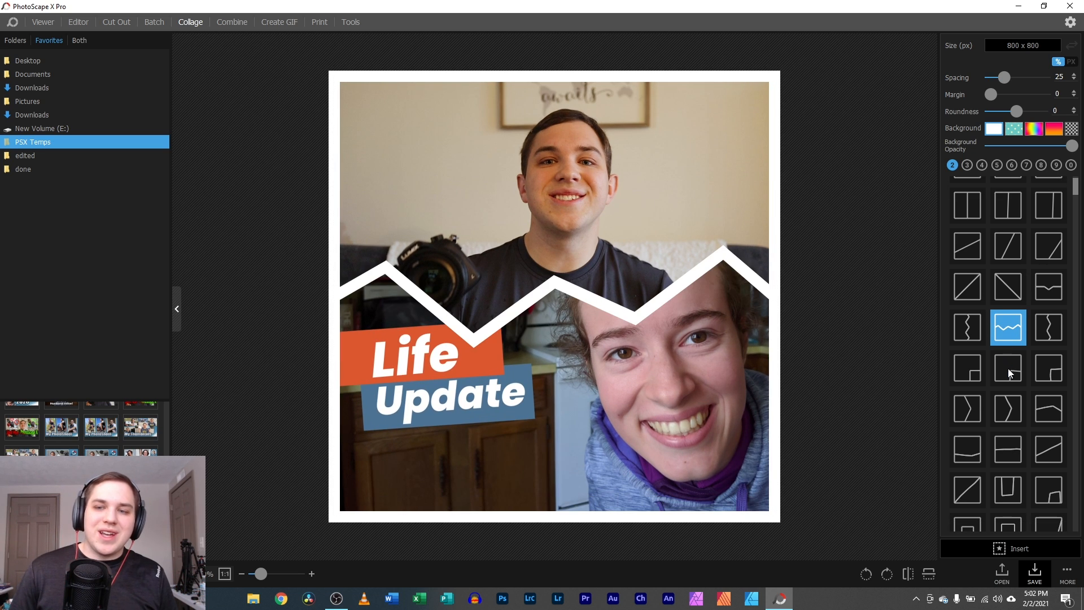
left_click(964, 367)
left_click(1007, 408)
scroll(1010, 424, "down", 2)
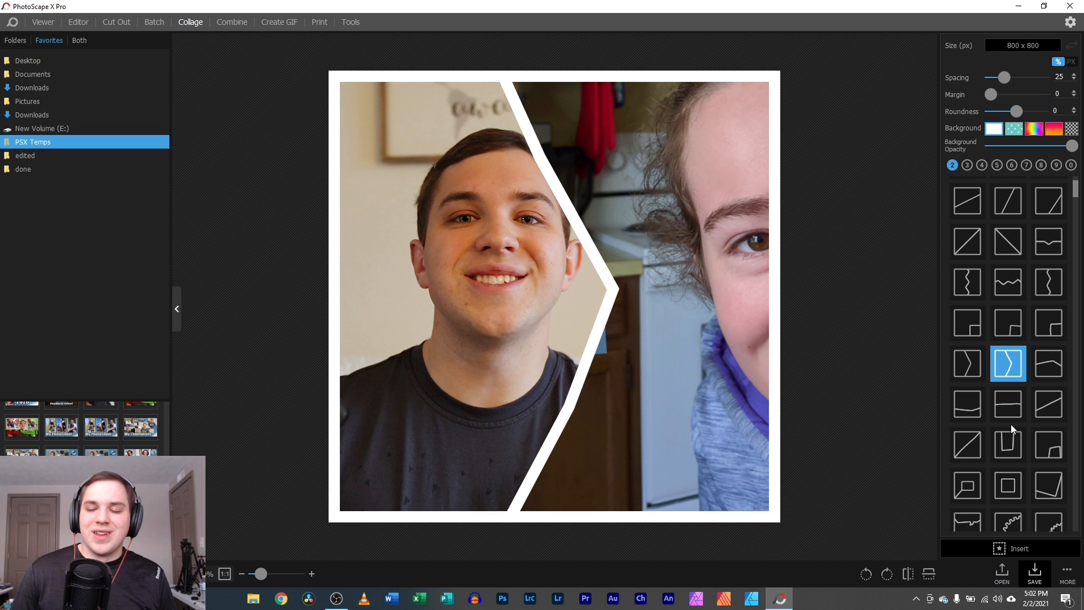
left_click(1008, 428)
scroll(1006, 429, "down", 2)
left_click(995, 424)
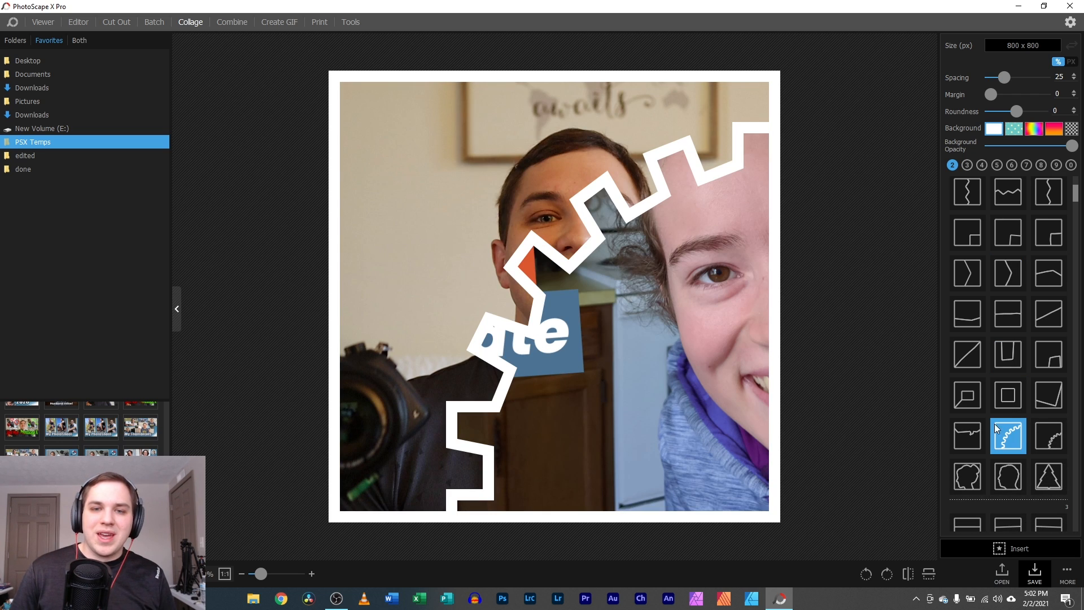
- Show both faces, then try the outline-shaped and head-shaped layouts, centring the man's photo
left_click_drag(480, 203, 333, 198)
left_click_drag(687, 358, 588, 448)
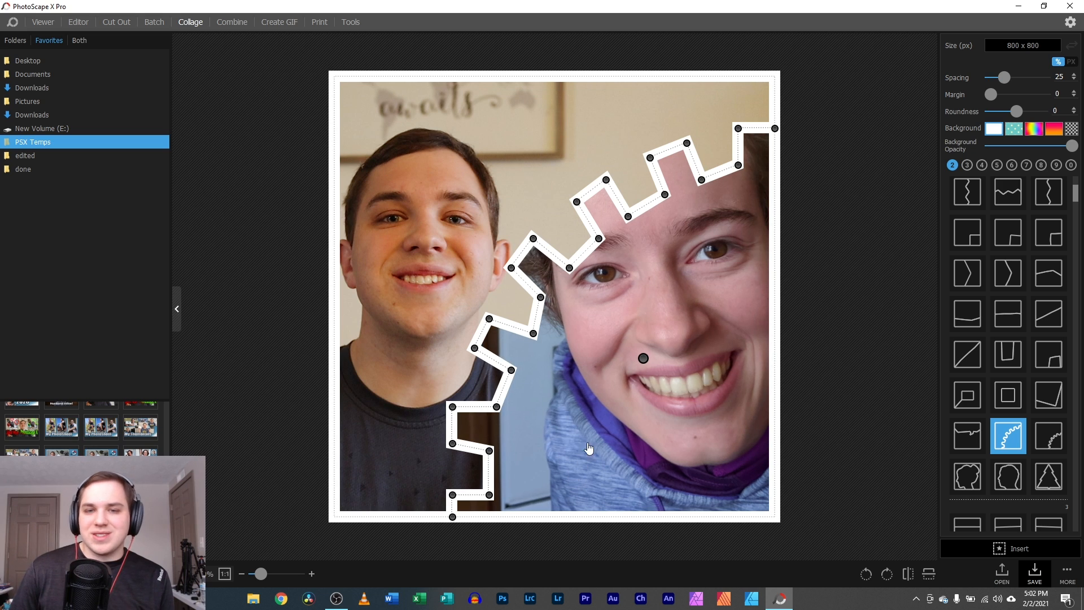
left_click(978, 475)
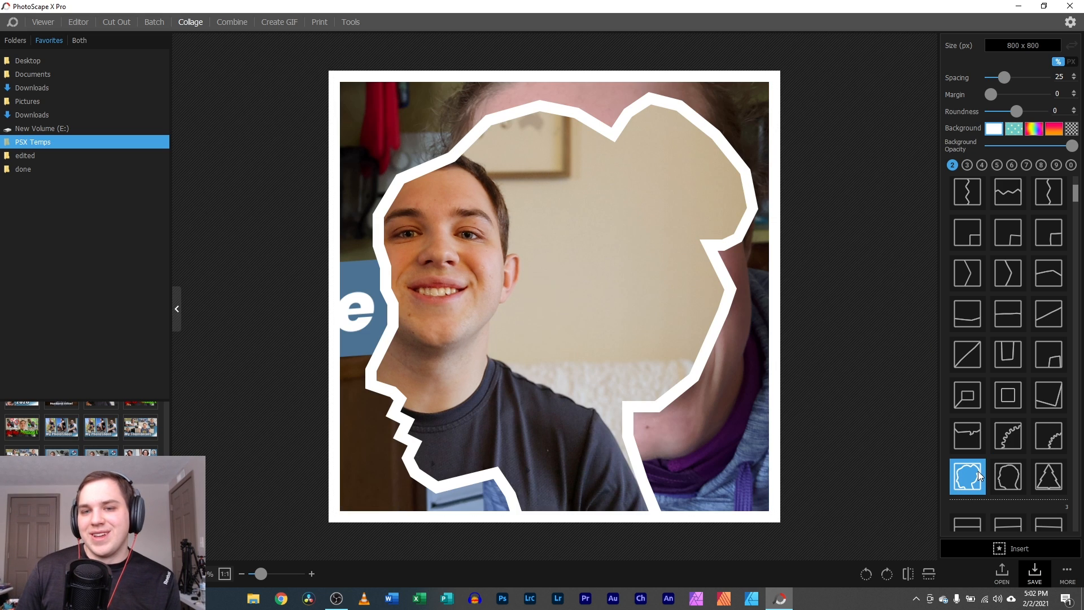
left_click_drag(515, 314, 680, 421)
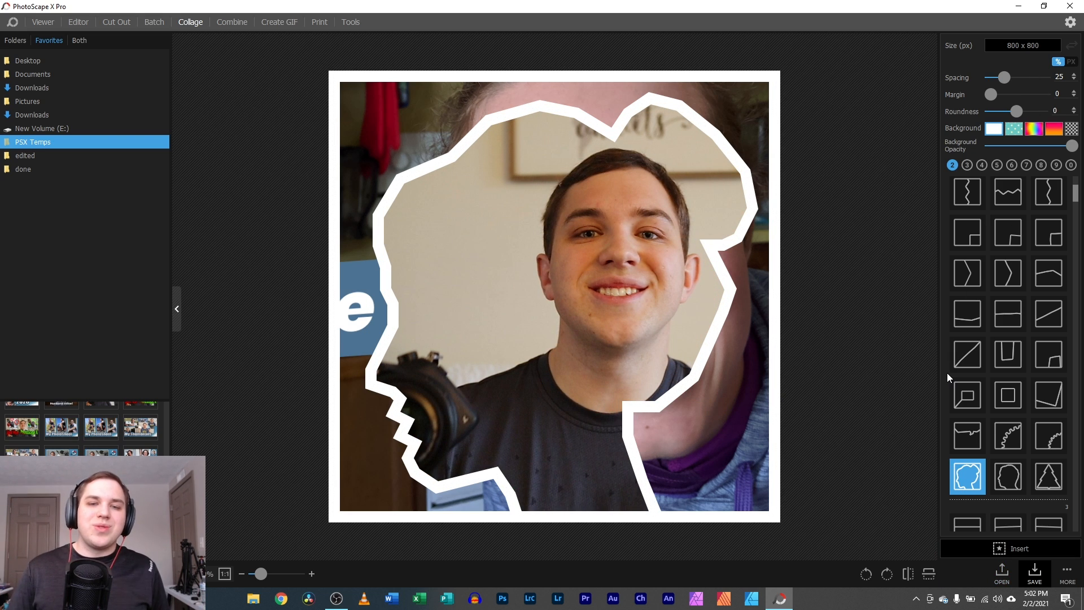
left_click(1016, 480)
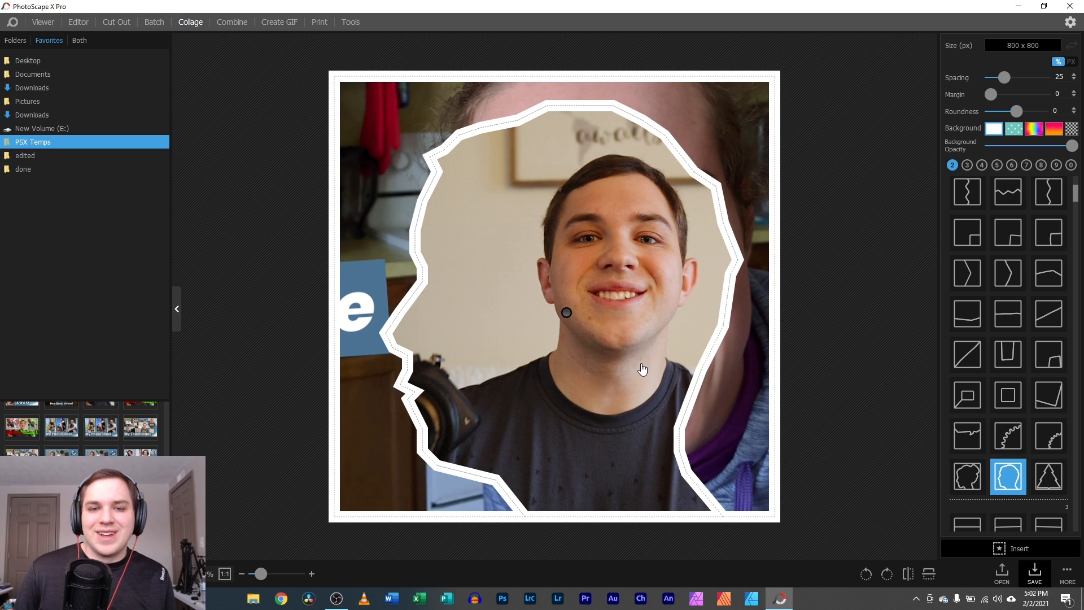
left_click_drag(641, 368, 609, 336)
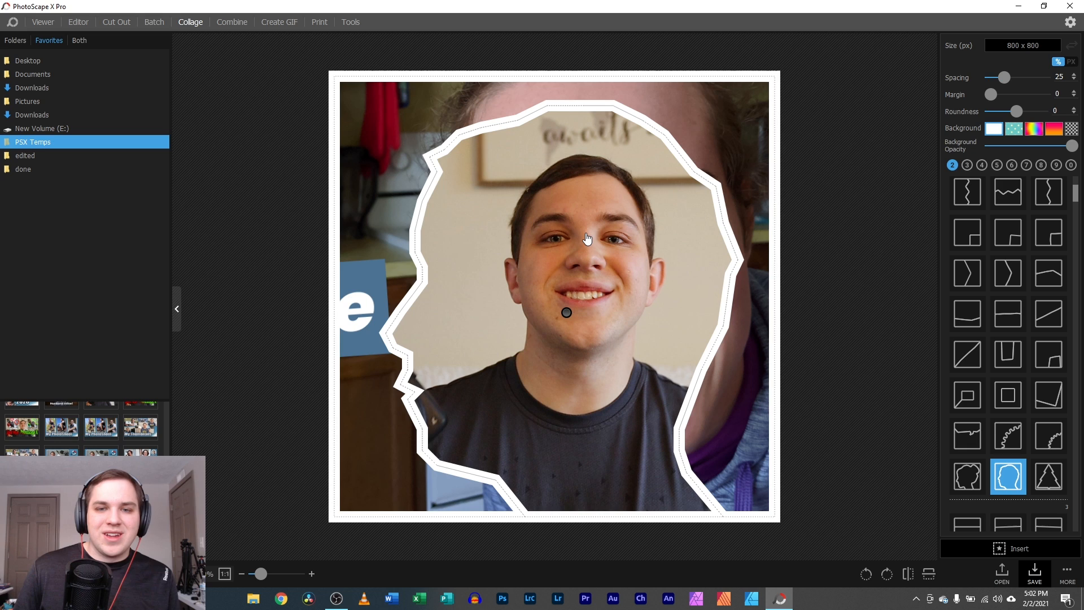
- Apply a seven-cell slanted collage layout
left_click(997, 165)
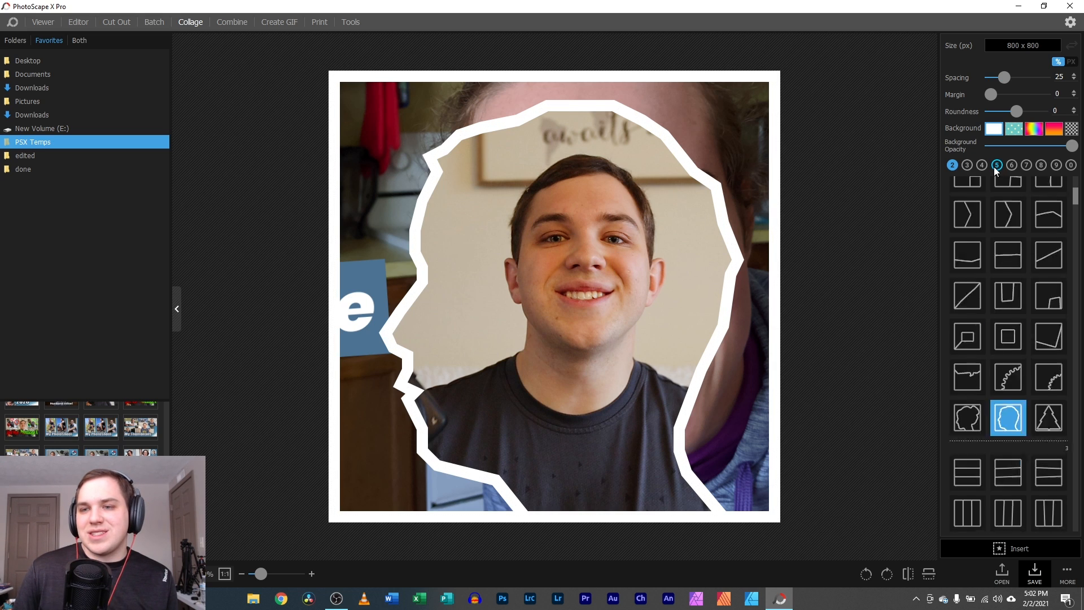
left_click(953, 165)
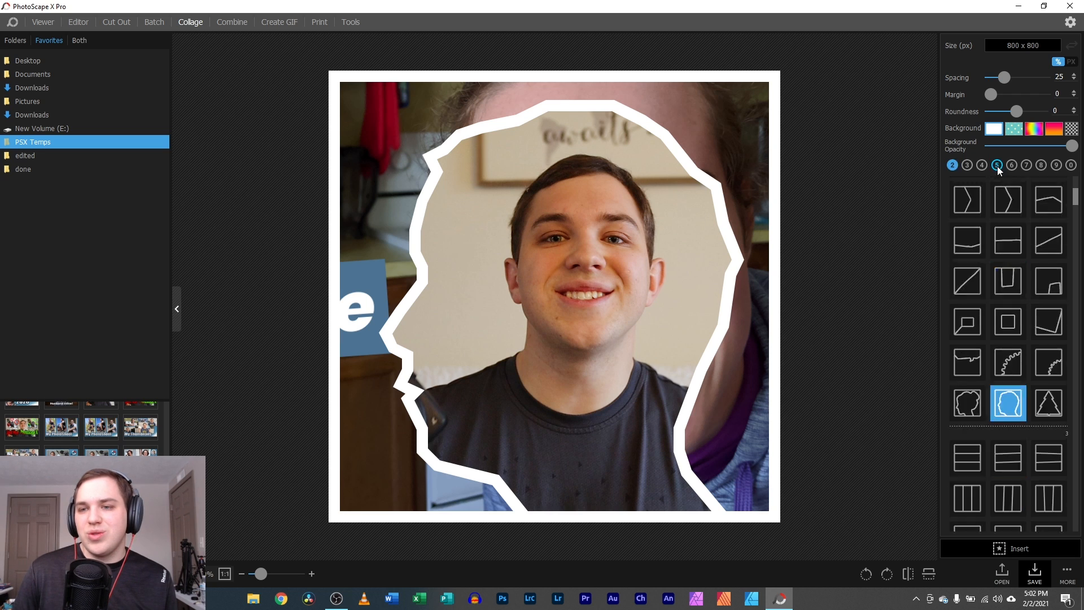
left_click(1026, 165)
left_click(1027, 166)
left_click(1008, 209)
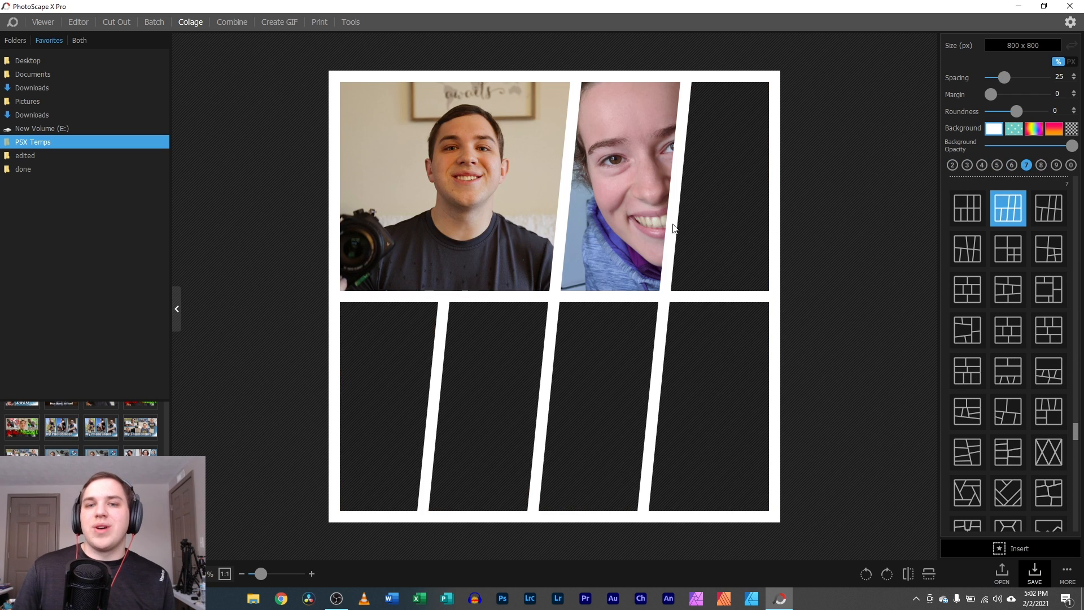
- Fill the bottom-right cell with the microphone photo and bottom-left with another, framing both people
left_click_drag(101, 452, 689, 363)
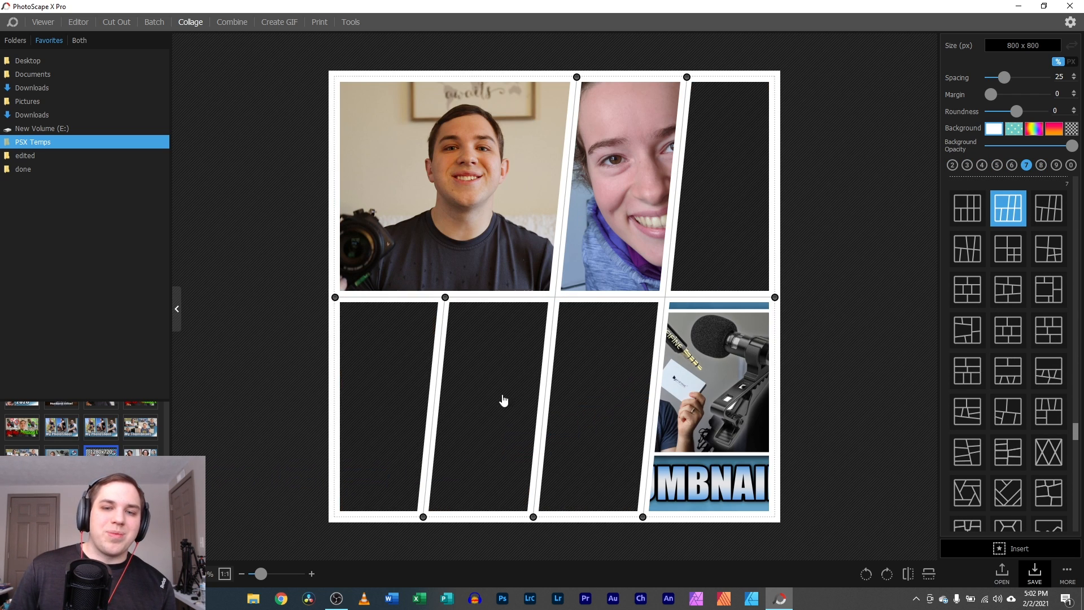
left_click_drag(67, 454, 401, 412)
left_click_drag(726, 410, 853, 424)
left_click_drag(32, 434, 391, 406)
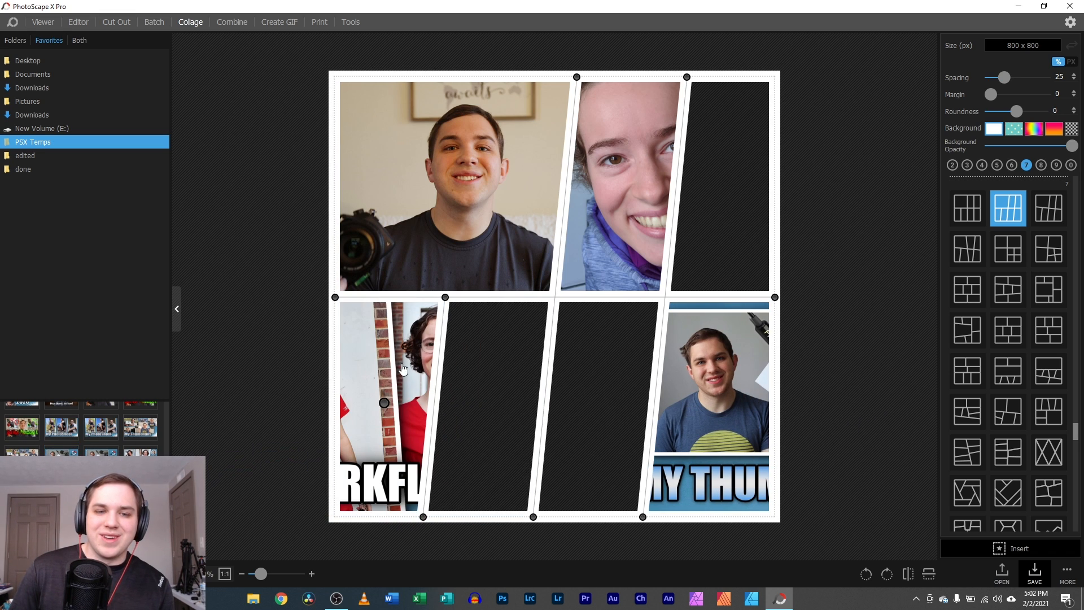
left_click_drag(403, 369, 842, 307)
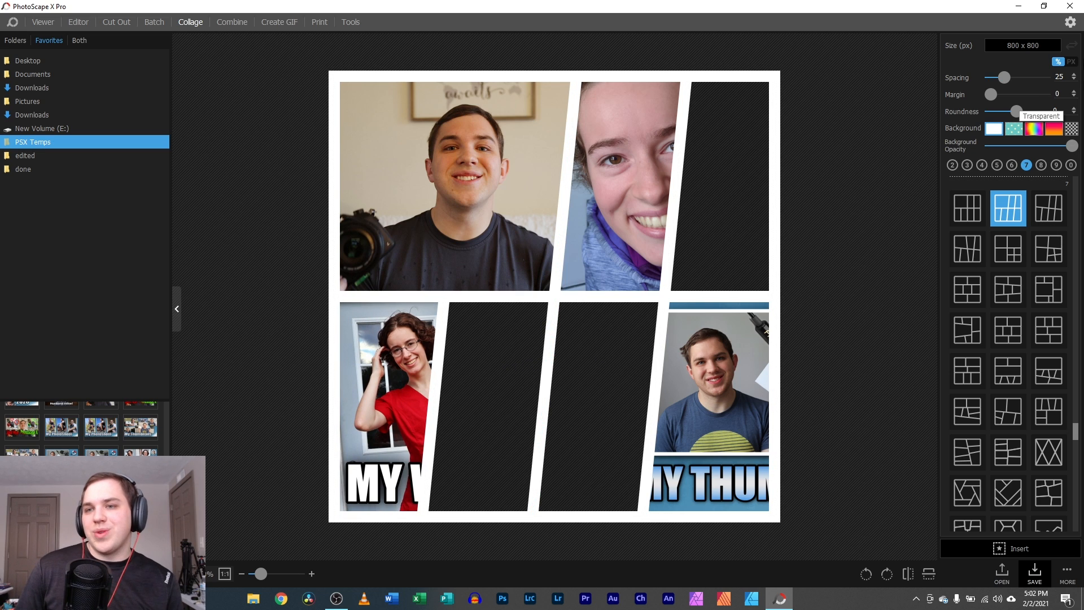
- Combine the My Photoshoot and Spot Heal images horizontally at the first image's size
left_click(231, 23)
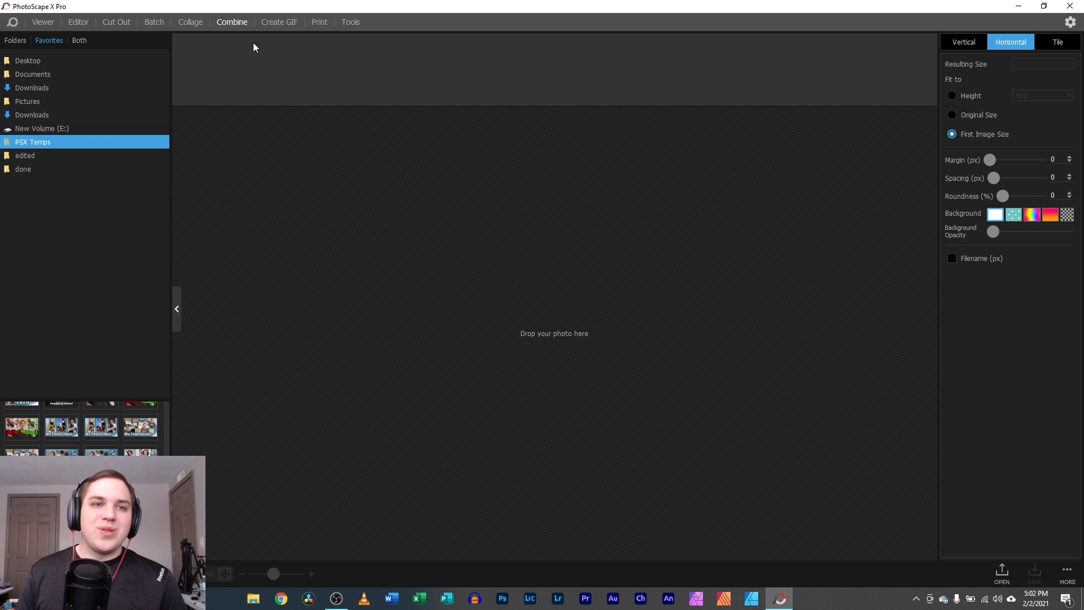
left_click_drag(545, 163, 536, 85)
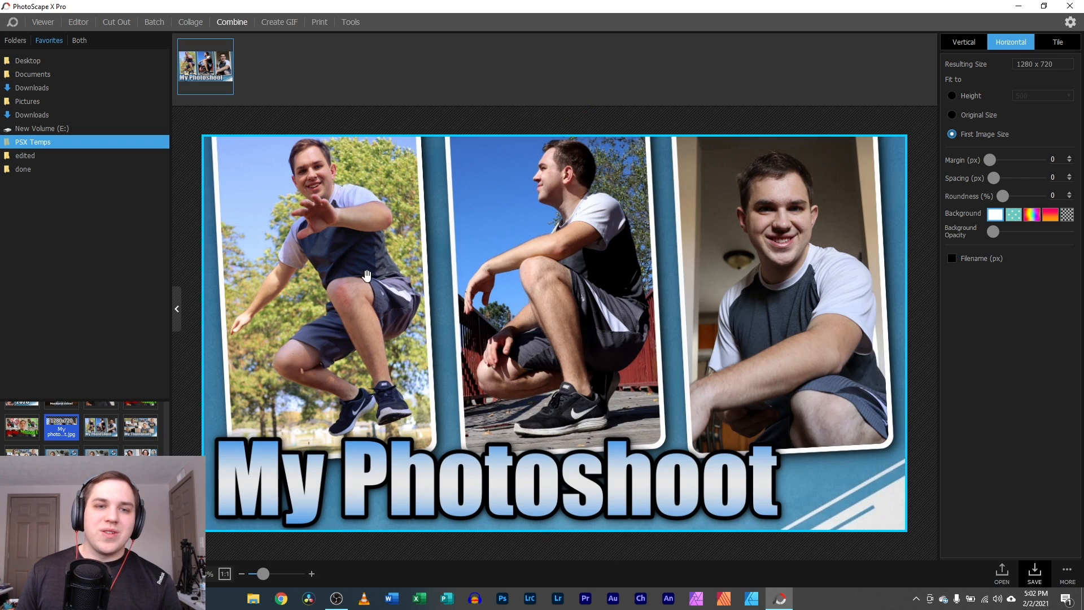
left_click(100, 427)
left_click_drag(22, 426, 561, 106)
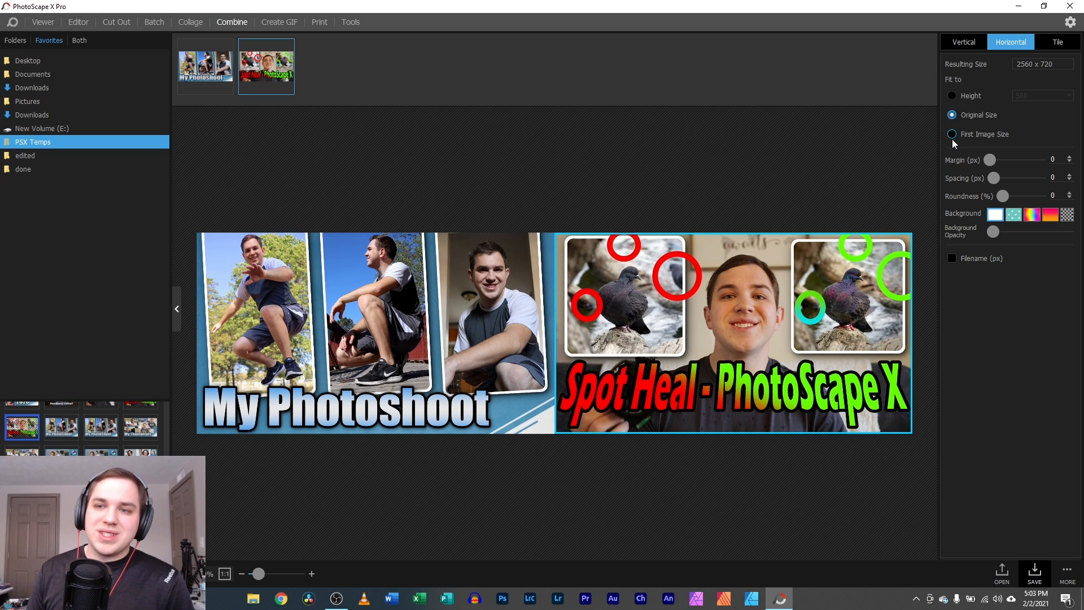
left_click(951, 135)
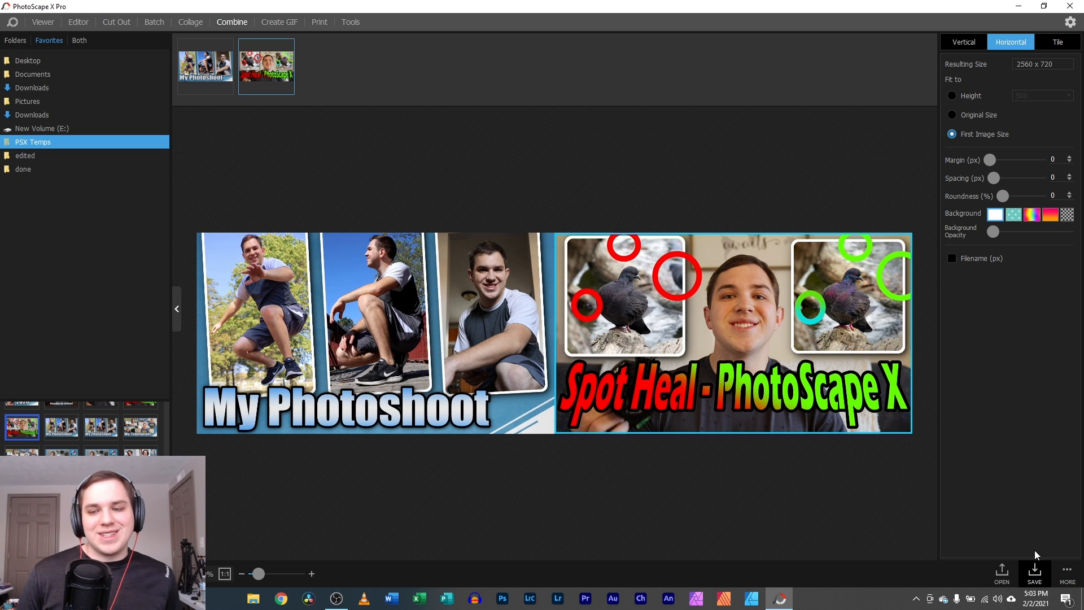
- Save the 2560 x 720 combination to the Desktop as JPEG 'My photoshoot-side' and show the desktop
left_click(1035, 571)
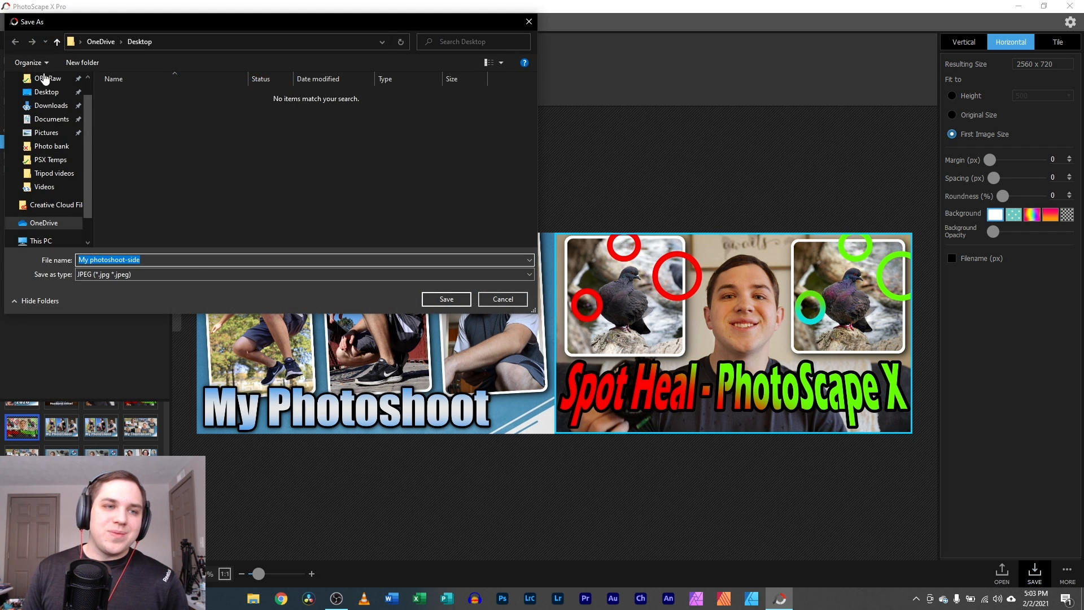
left_click(47, 91)
left_click(446, 298)
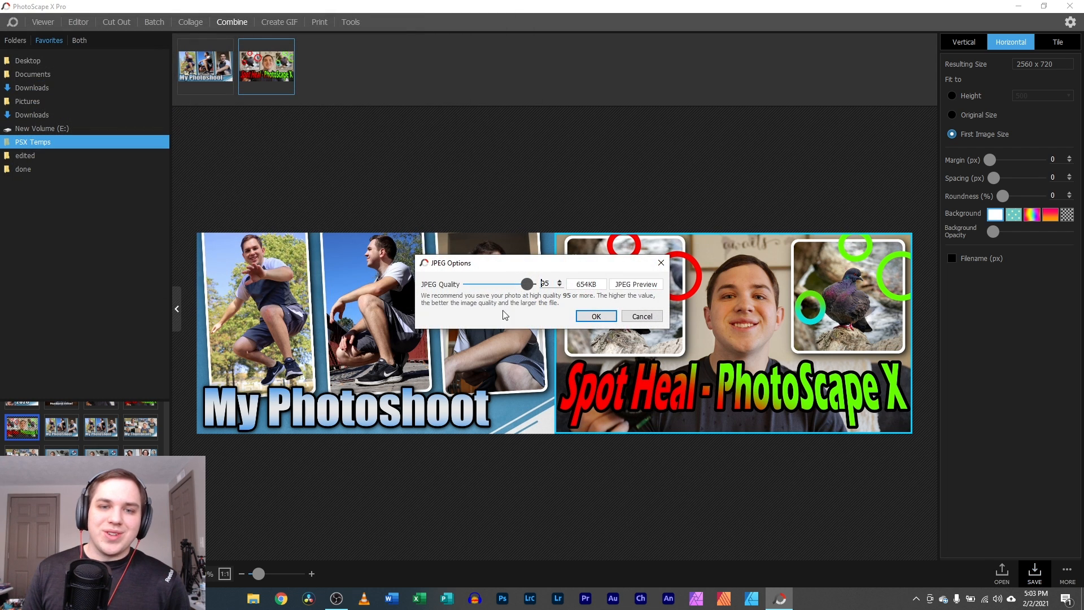
left_click(585, 317)
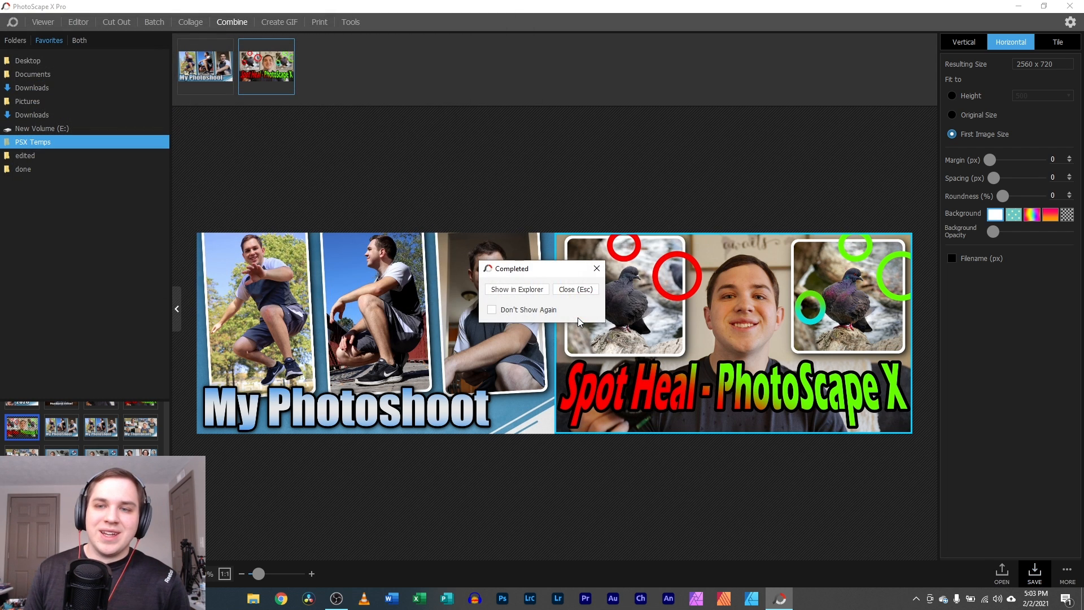
left_click(596, 268)
left_click(1082, 598)
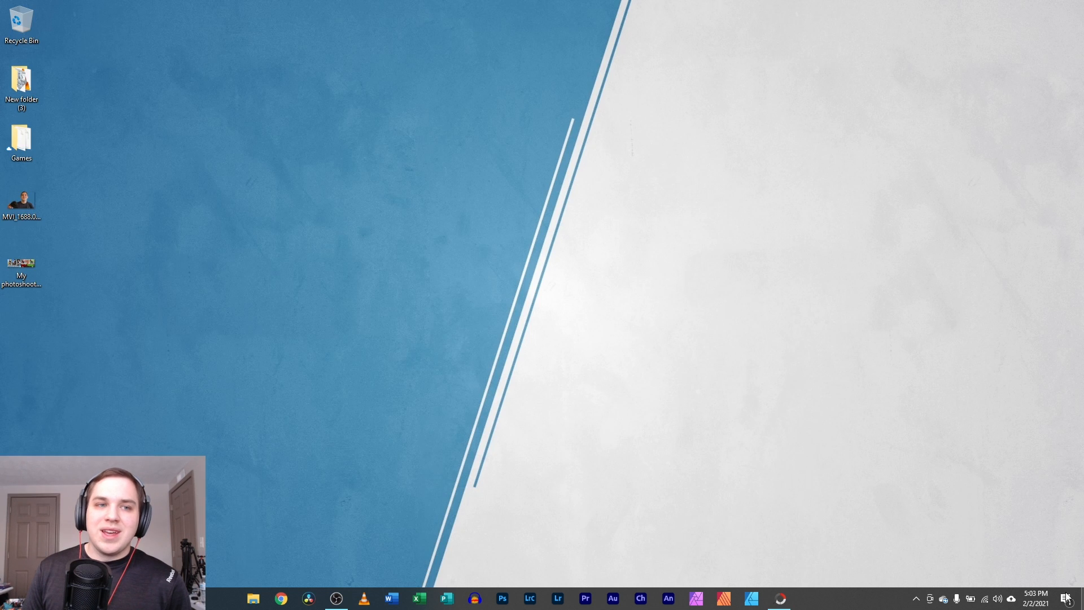
- View the saved side-by-side image, then return to PhotoScape's Create GIF mode
double_click(27, 263)
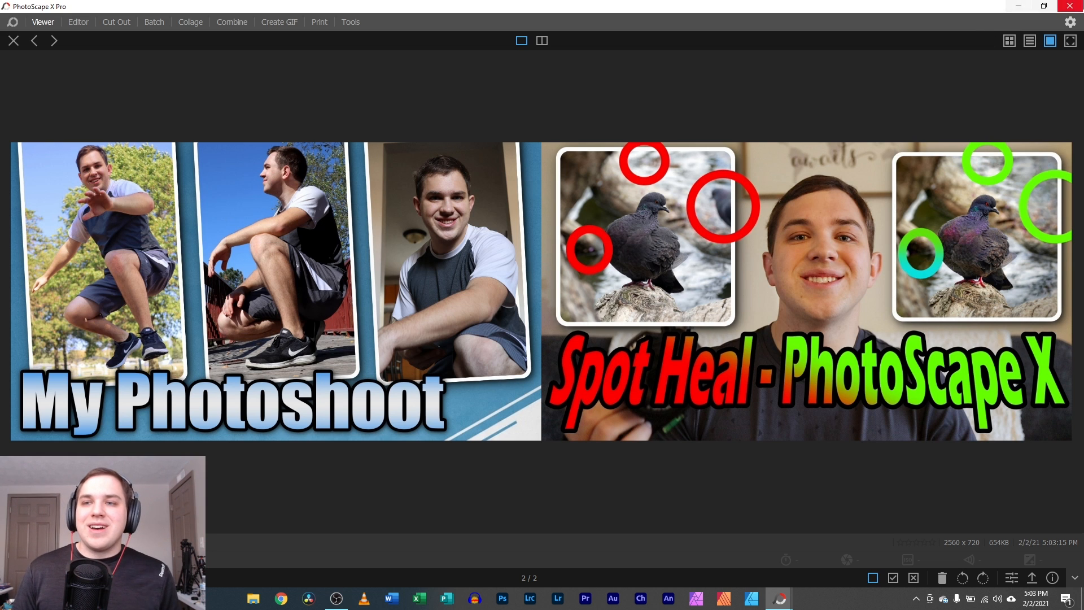
left_click(1070, 6)
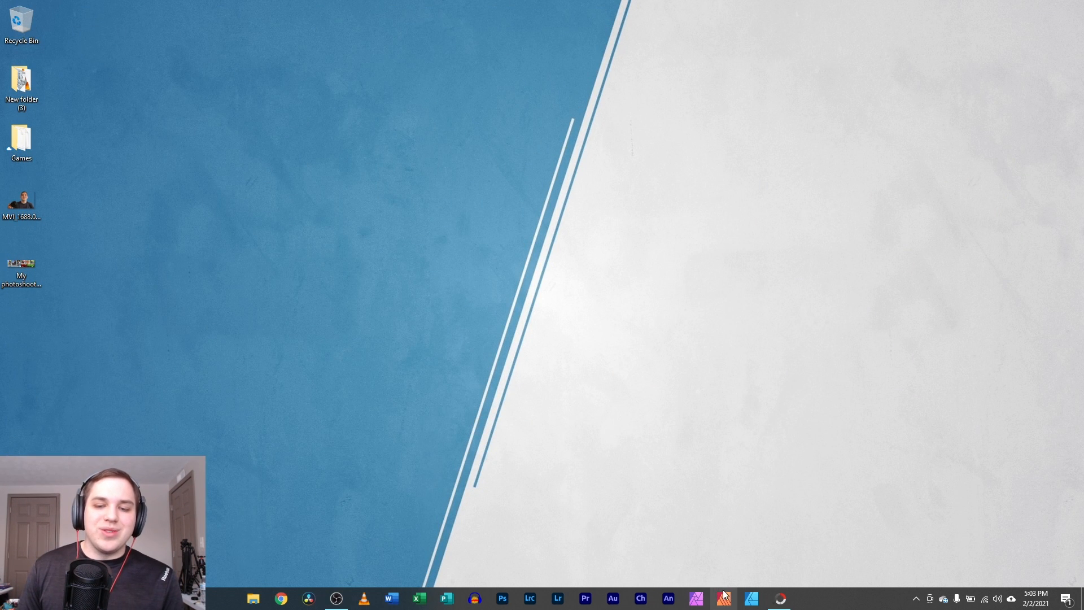
left_click(780, 598)
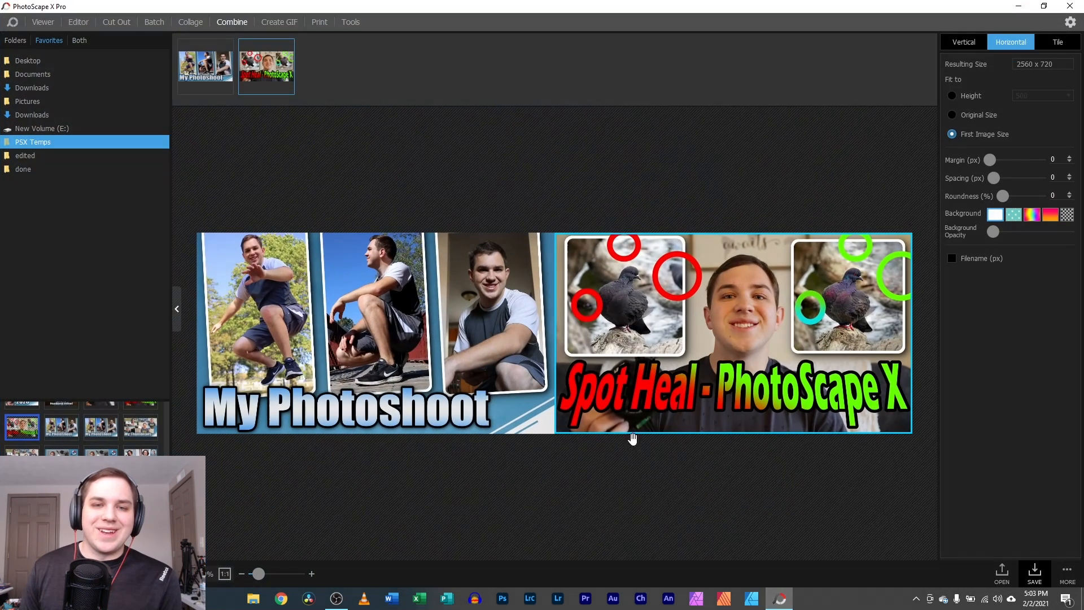
left_click(289, 23)
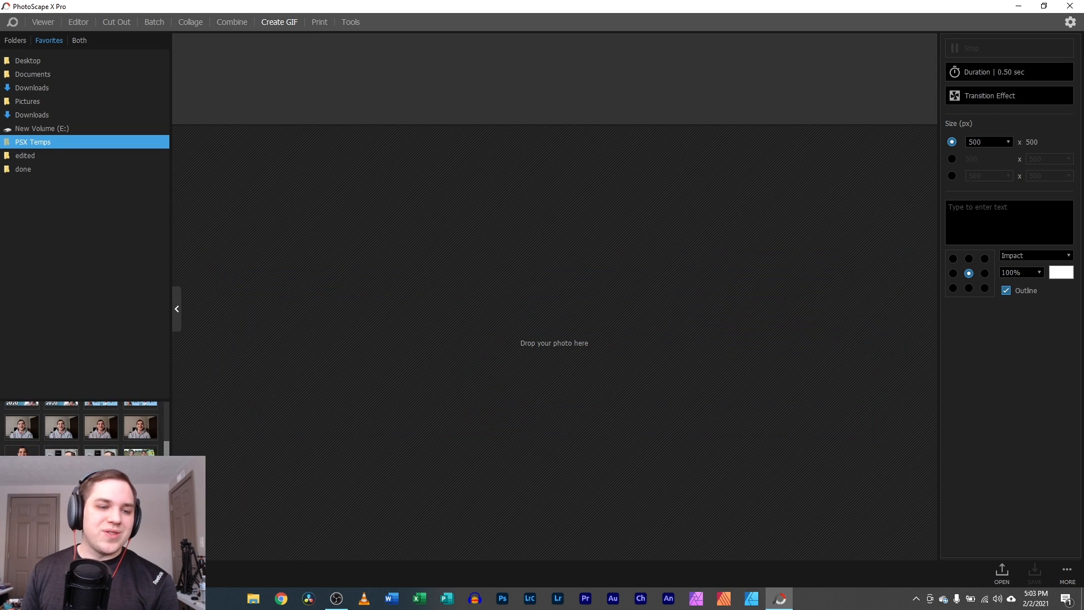
- Add four hoodie portrait photos as GIF frames and adjust the all-frames duration slider
scroll(63, 486, "down", 2)
scroll(62, 485, "up", 3)
left_click_drag(23, 489, 487, 366)
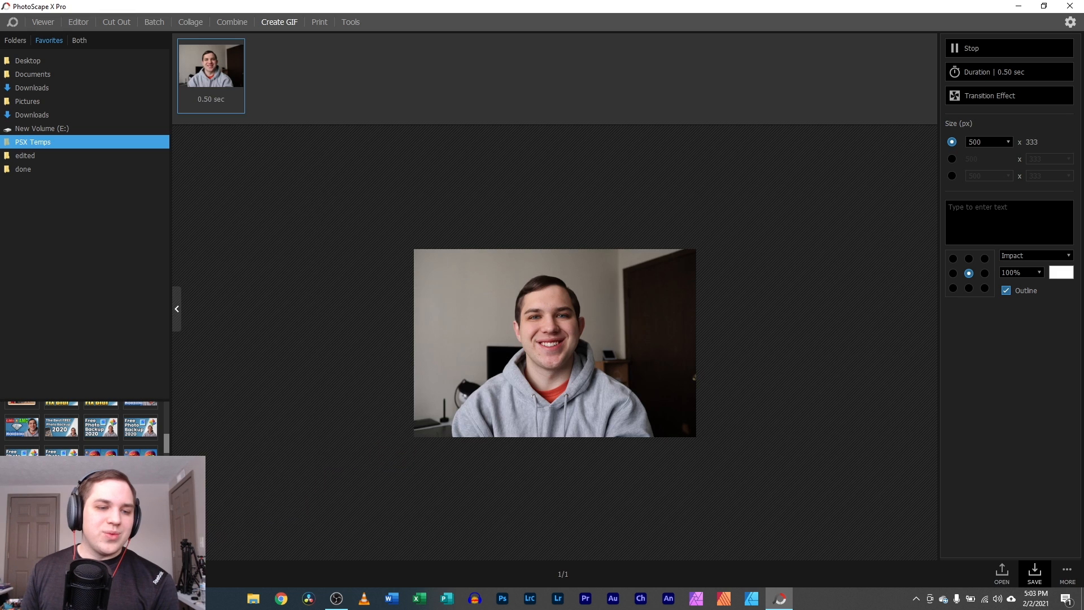
left_click_drag(62, 489, 493, 364)
left_click_drag(101, 489, 409, 147)
left_click_drag(142, 489, 475, 79)
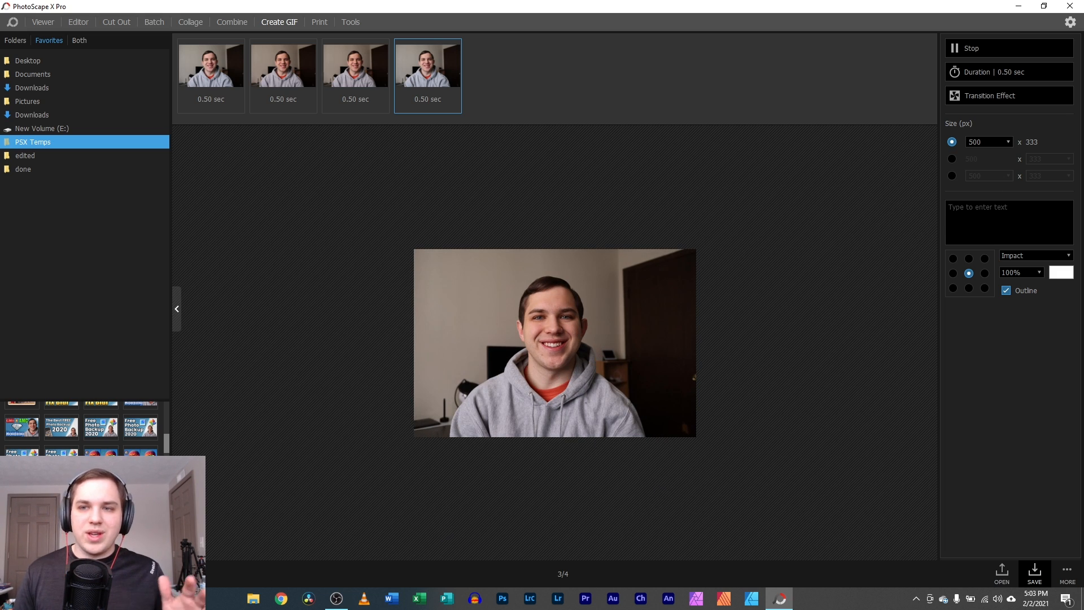
left_click(1022, 76)
left_click_drag(966, 117, 941, 123)
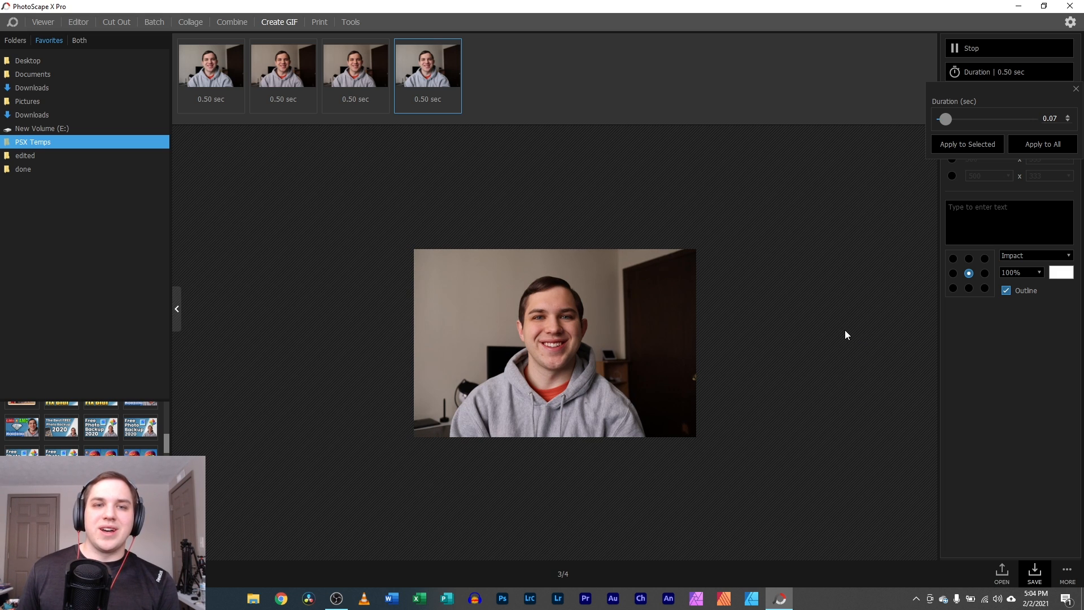
- Shorten GIF frame 1 to 0.38 sec and frame 2 to 0.12 sec
left_click(212, 85)
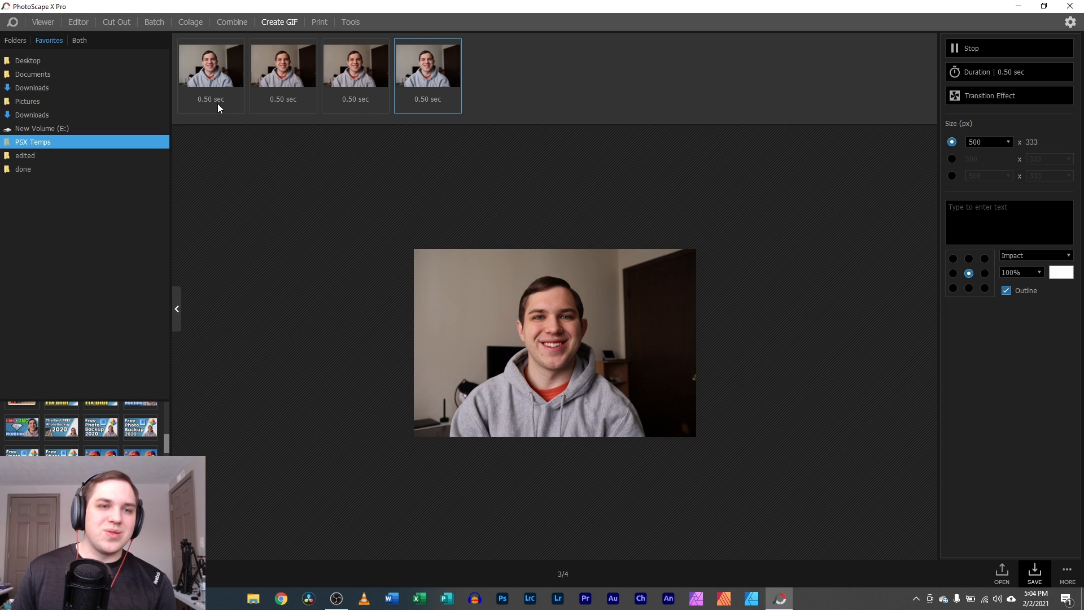
left_click_drag(165, 153, 163, 151)
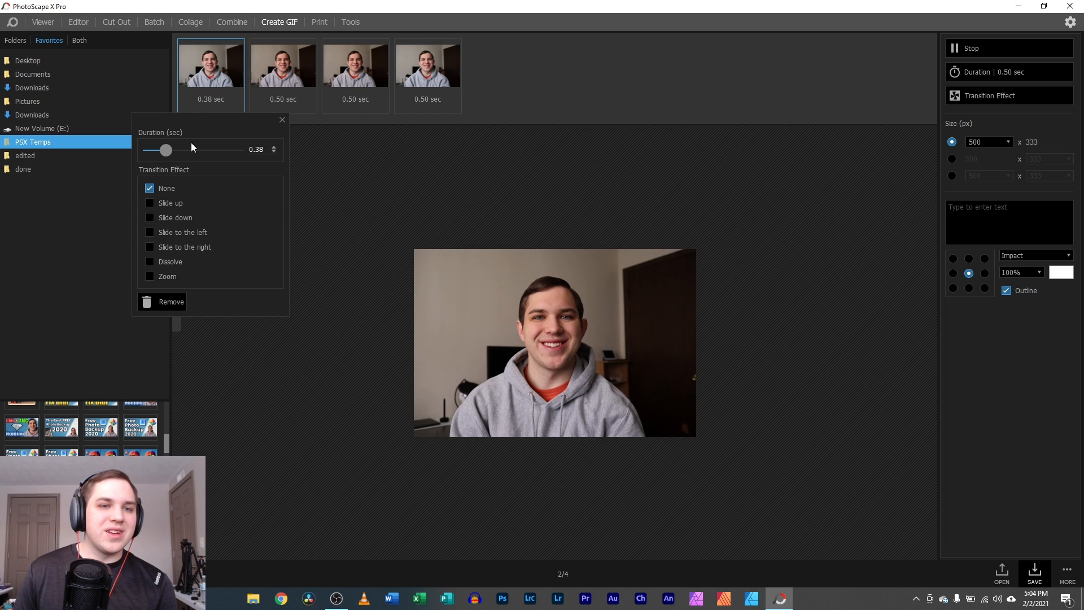
left_click(301, 90)
left_click_drag(252, 151, 233, 150)
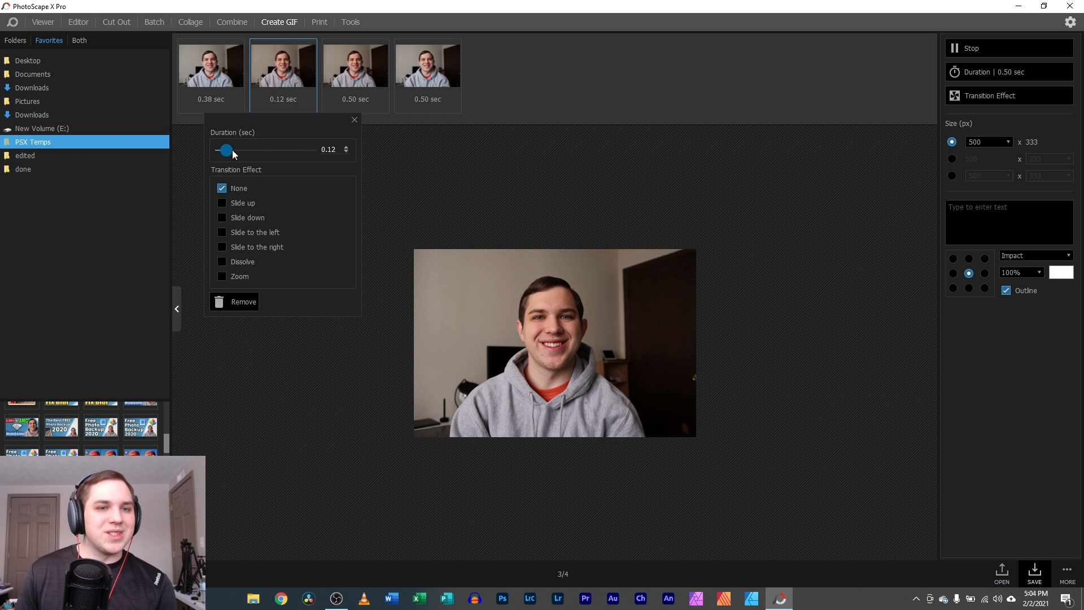
left_click(361, 92)
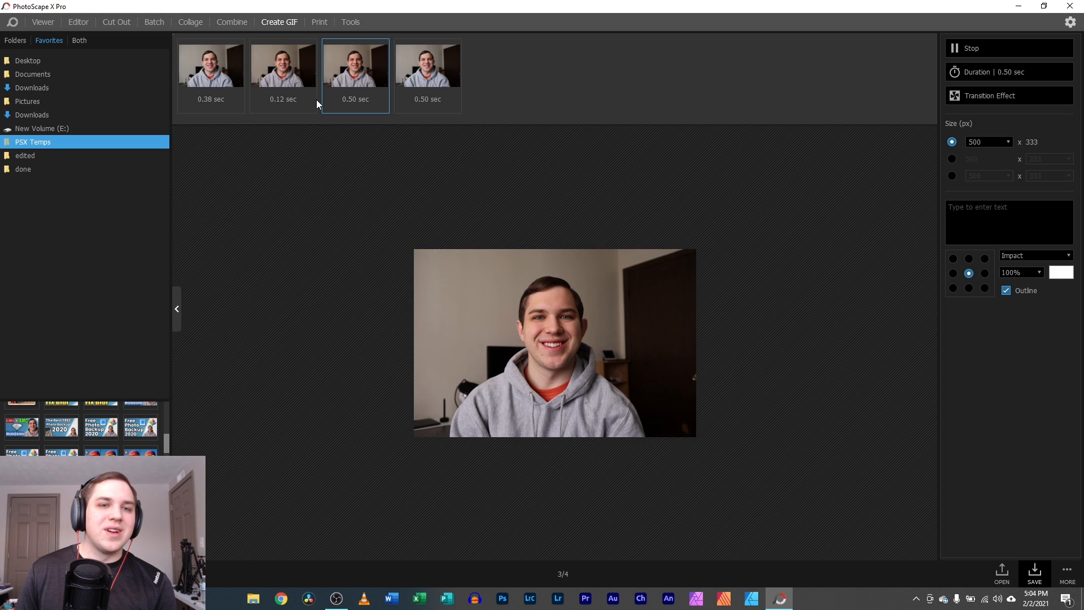
- Give frames 1–2 Slide up, frame 3 Slide down, and frame 4 Slide to the right transitions
left_click(279, 96)
left_click(222, 202)
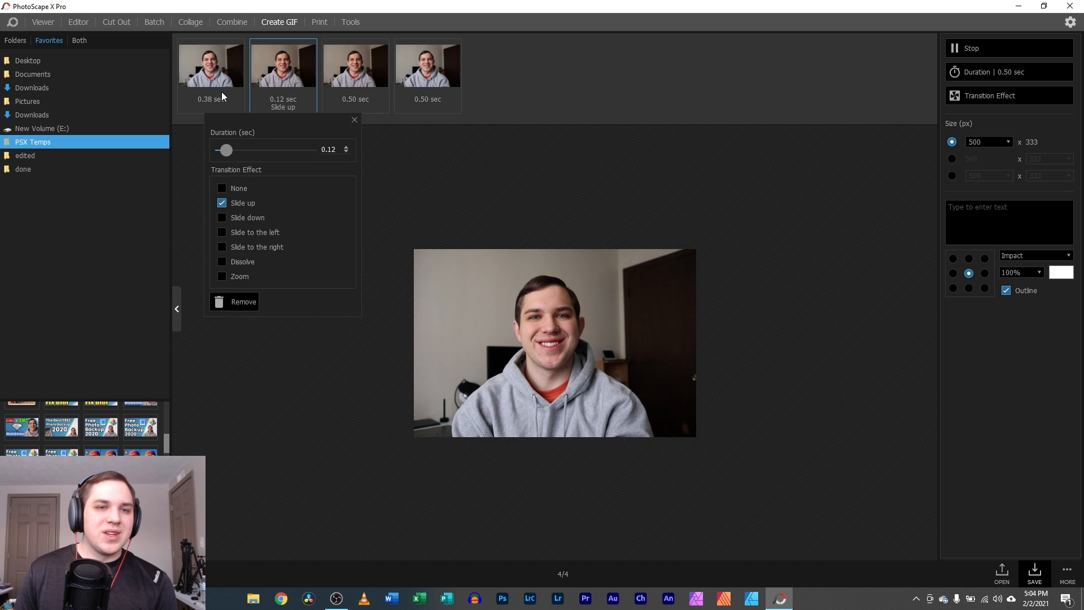
left_click(221, 92)
left_click(221, 102)
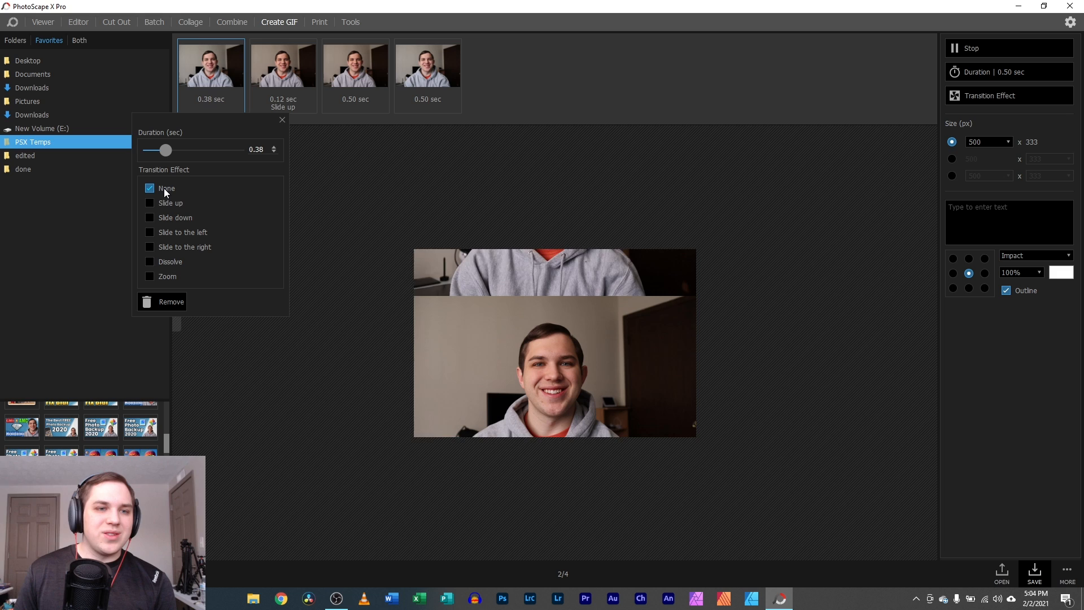
left_click(152, 202)
left_click(346, 100)
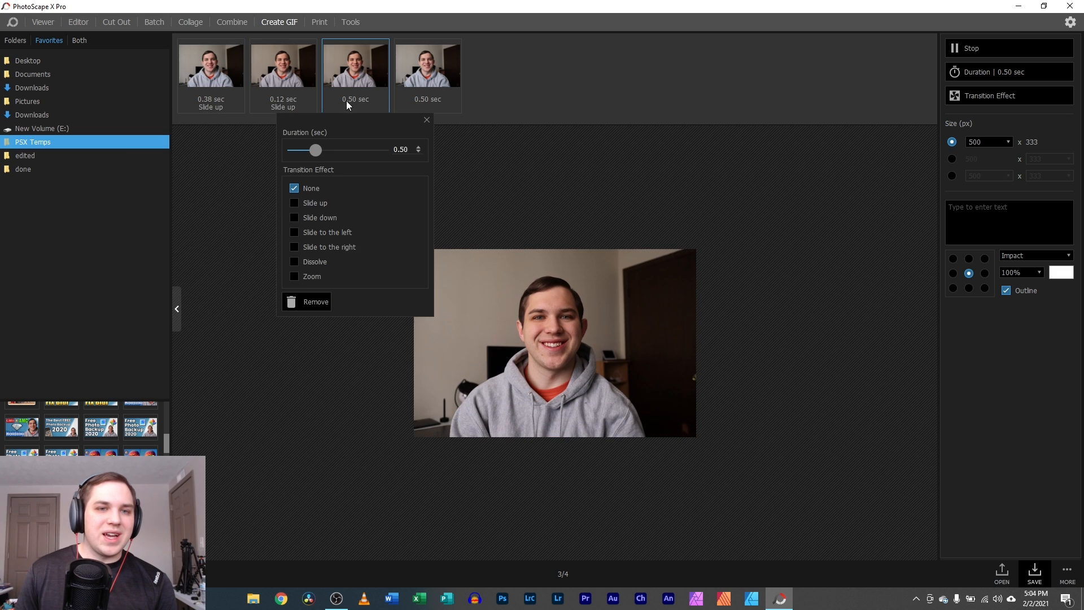
left_click(293, 218)
left_click(386, 148)
left_click(428, 100)
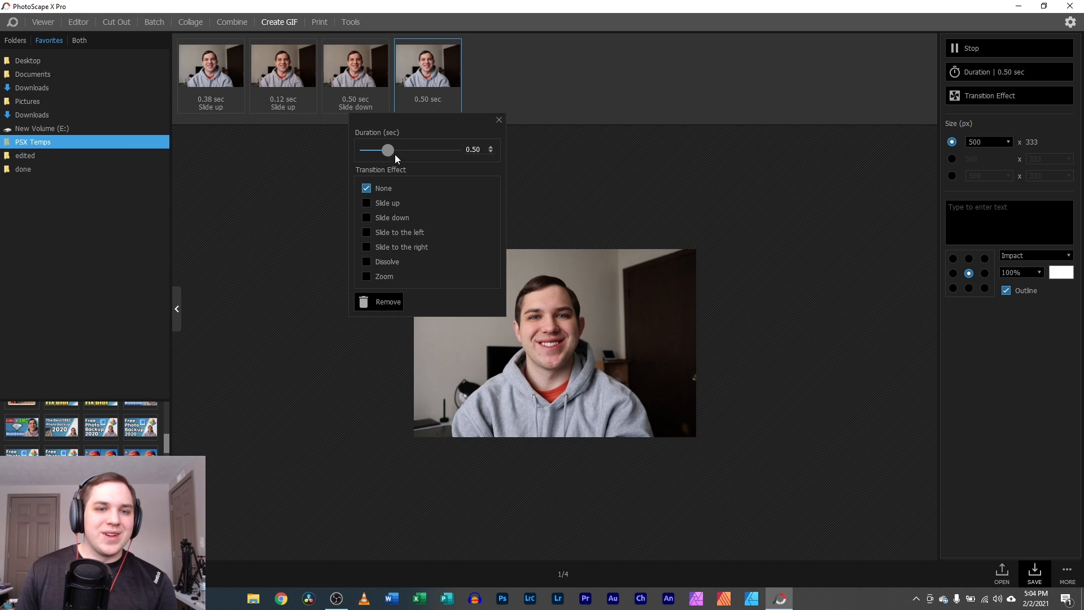
left_click(370, 248)
left_click(824, 381)
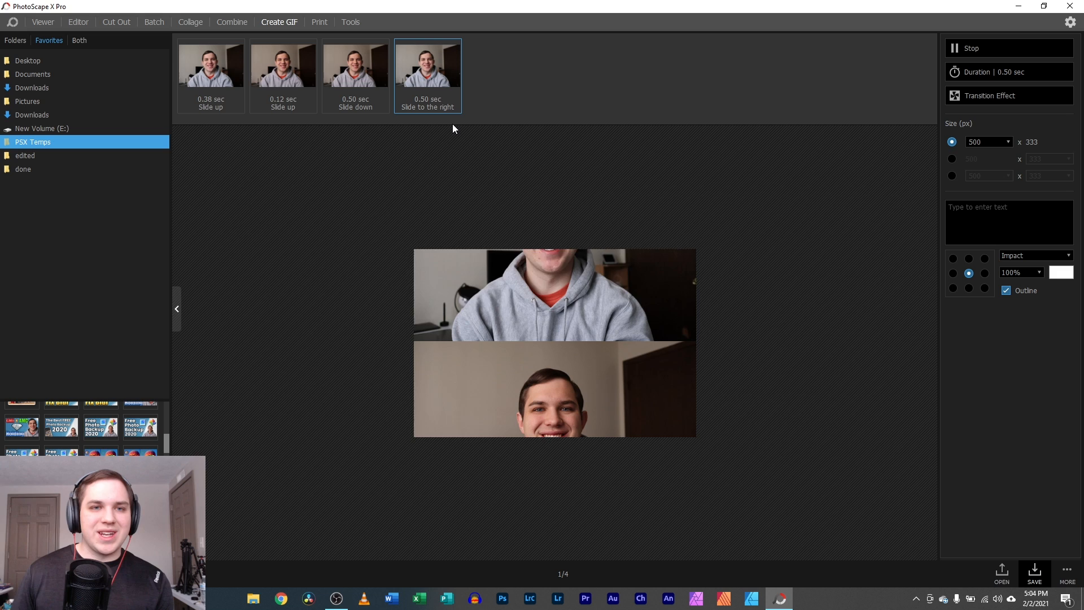
left_click(318, 22)
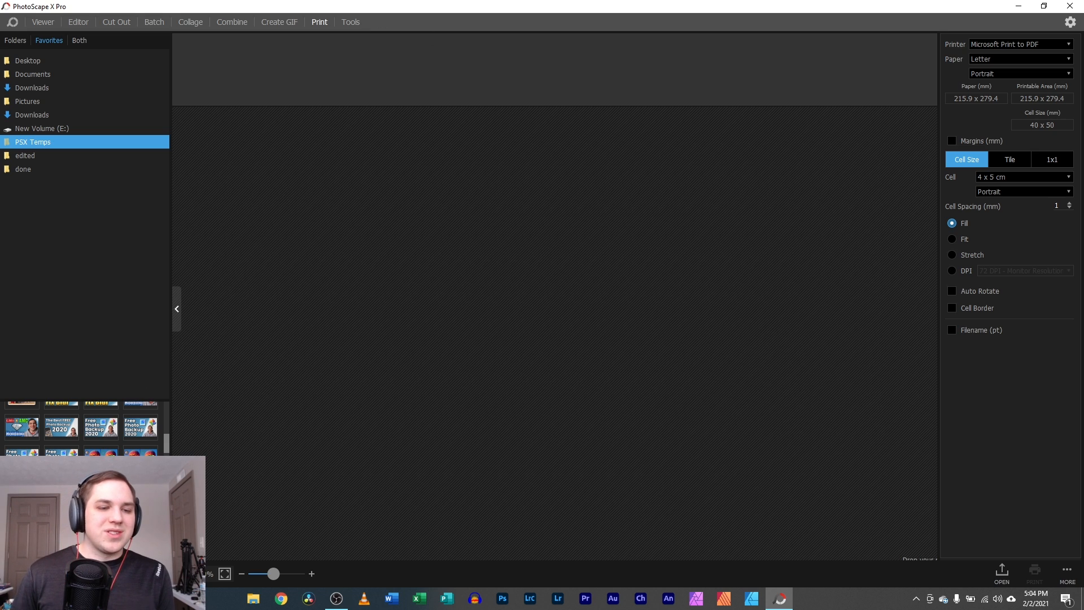
- Place the hoodie portrait on the print page in a 5 x 7 in. cell
left_click_drag(327, 254, 402, 69)
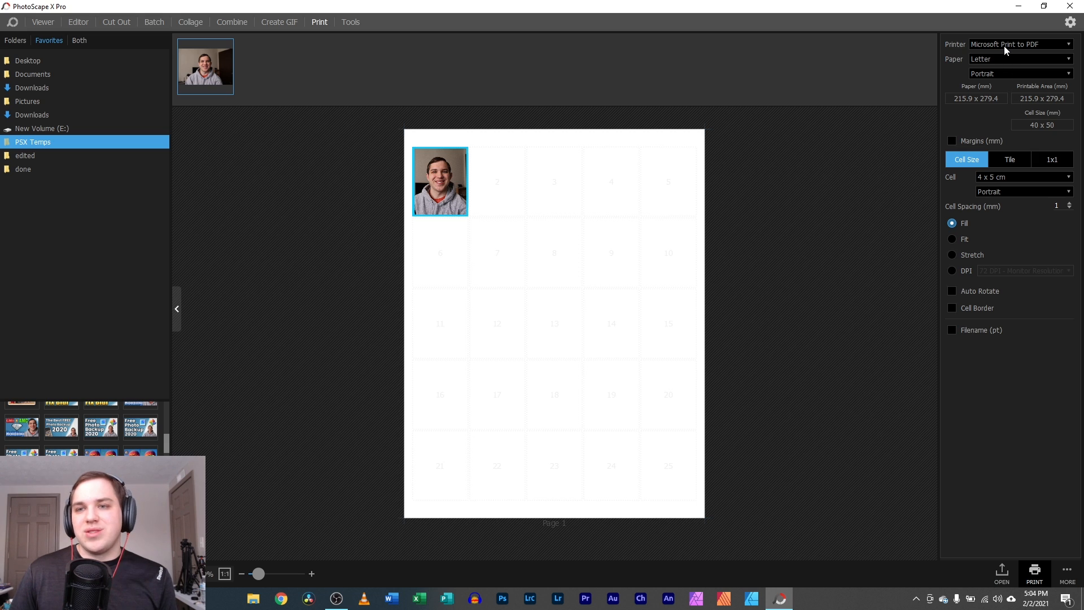
left_click(1011, 179)
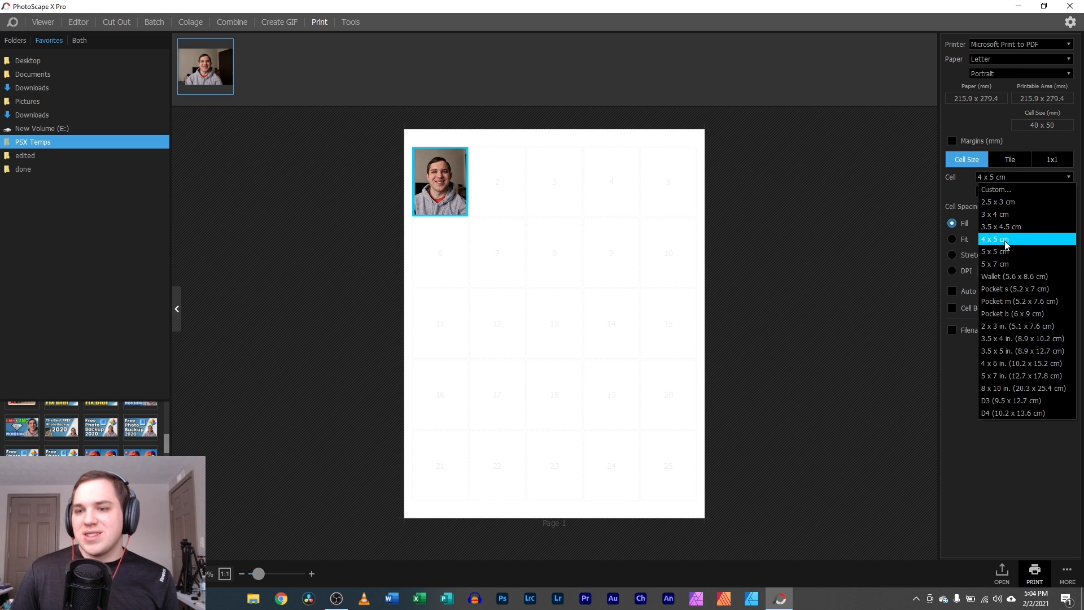
left_click(999, 375)
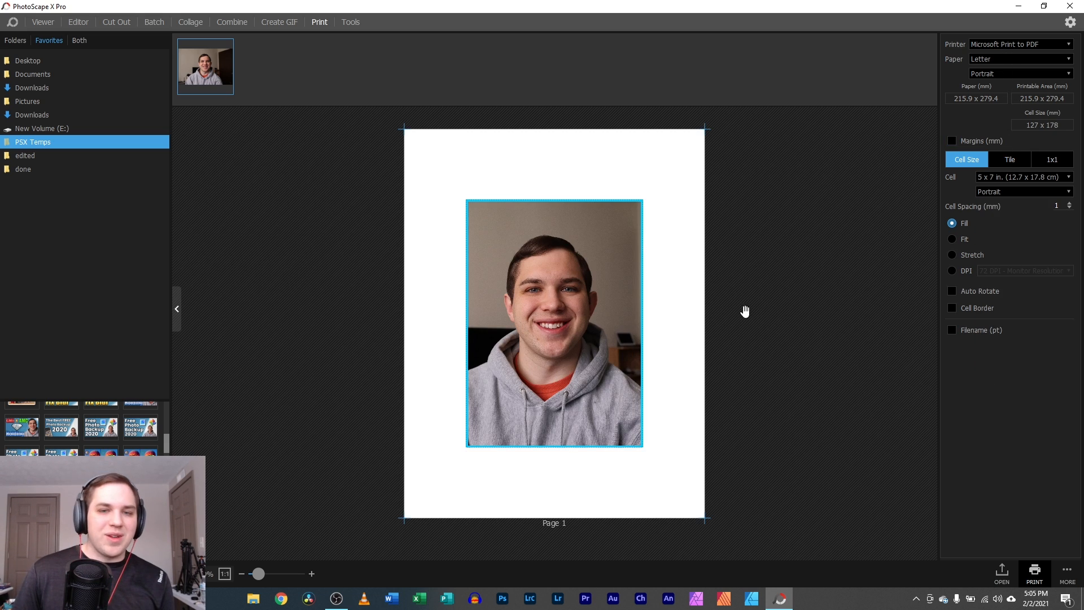
left_click(799, 214)
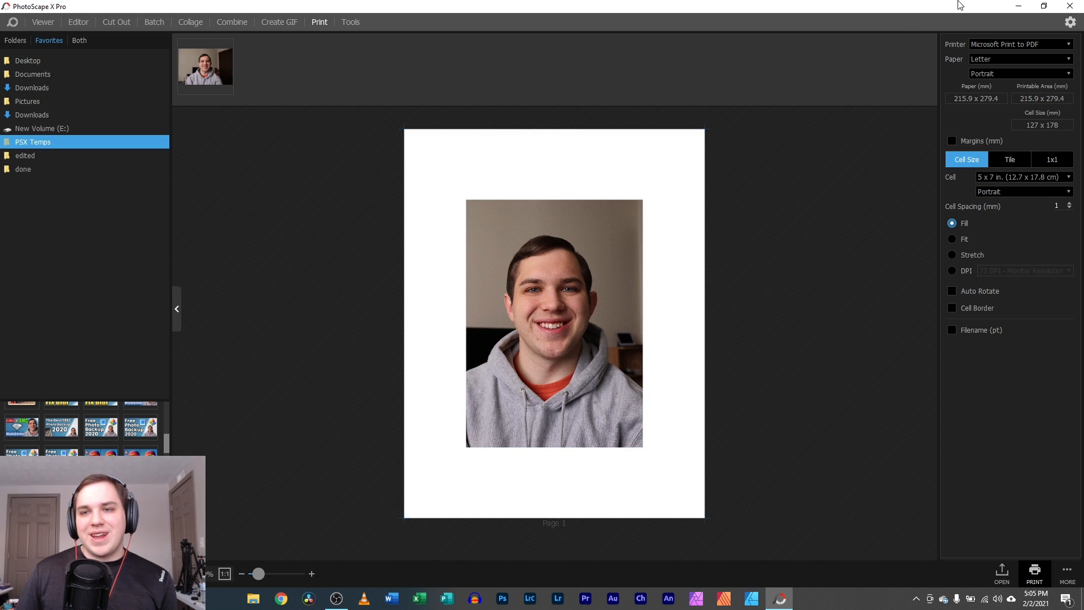
- Enable page margins, leaving them at 0
left_click(952, 141)
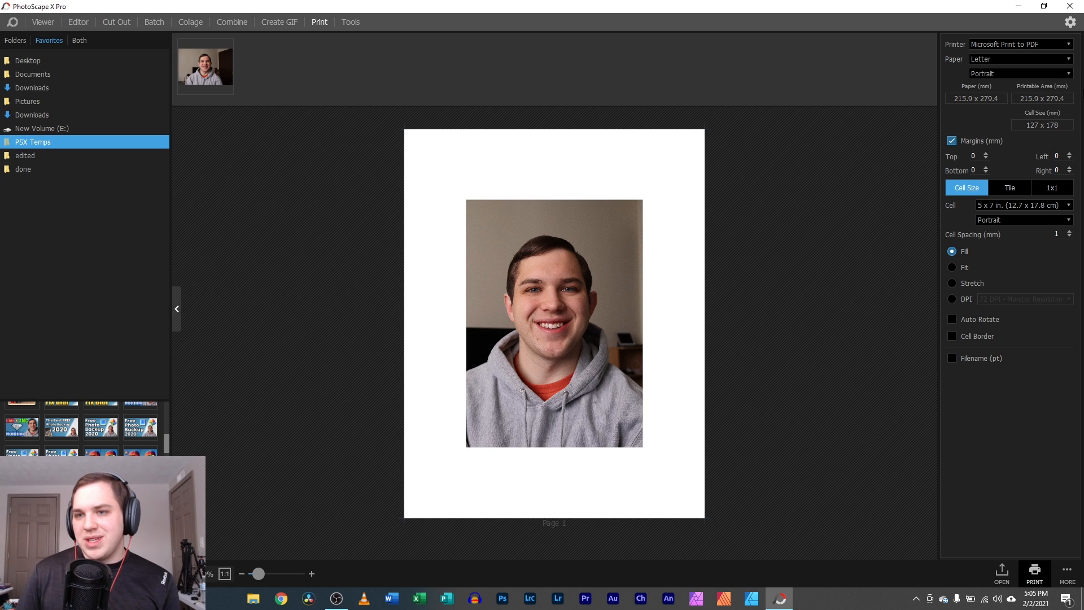
left_click(952, 142)
left_click(952, 141)
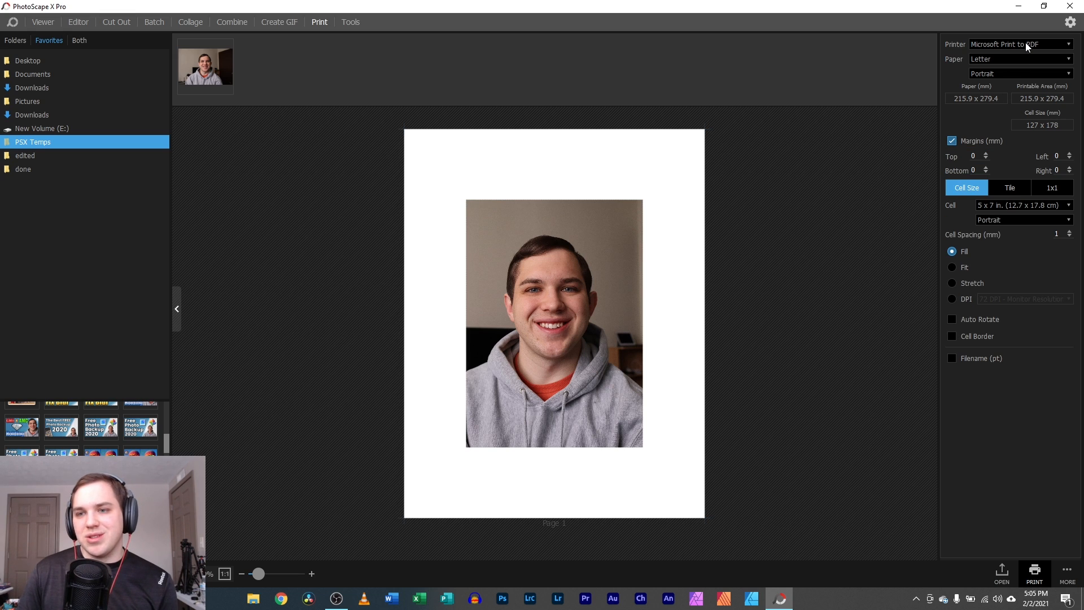
left_click(1027, 207)
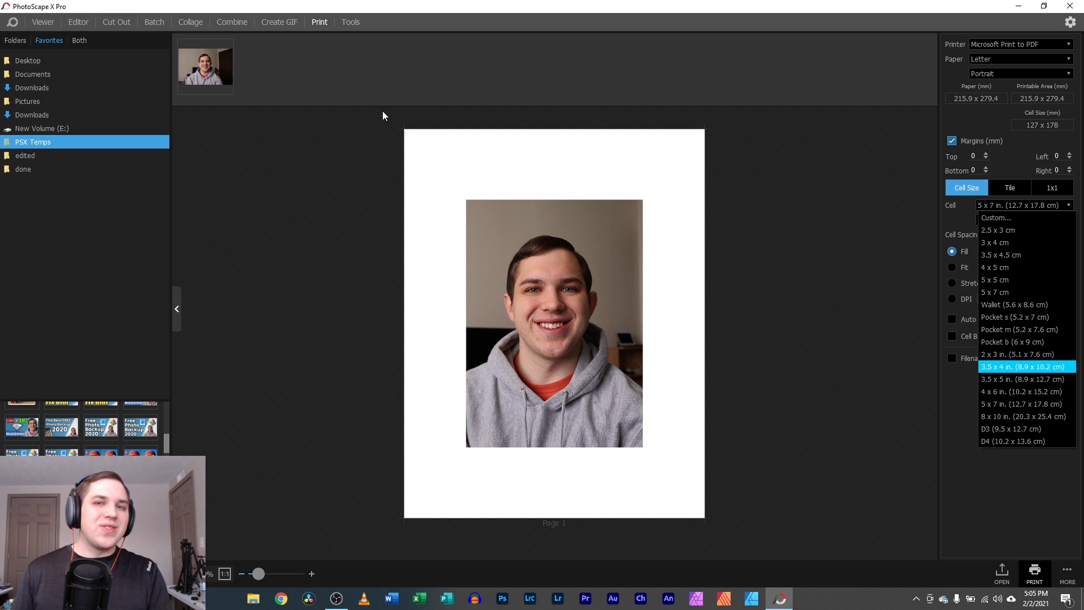
left_click(347, 22)
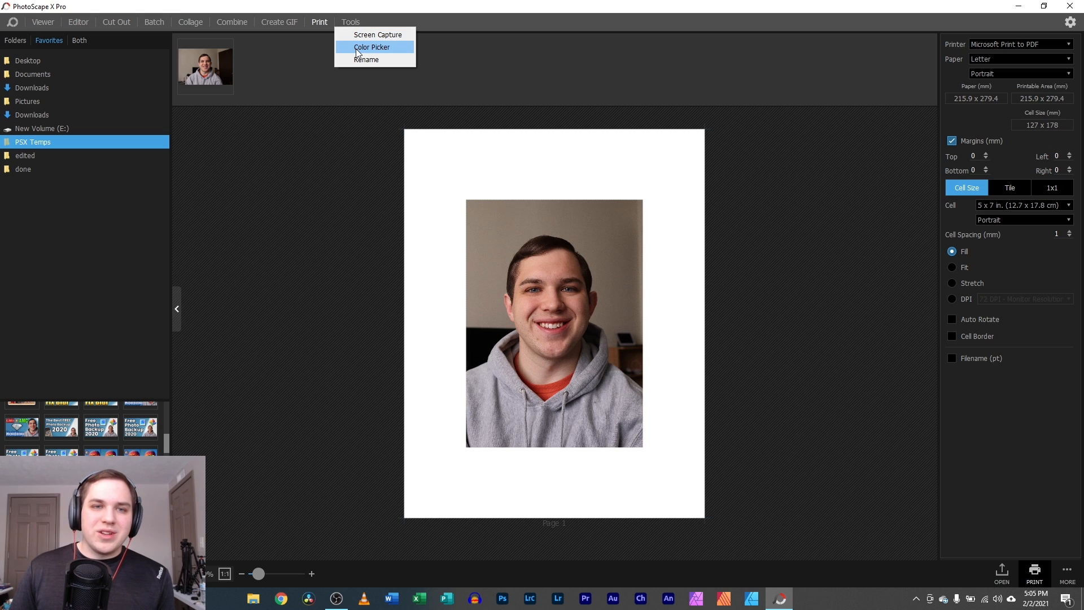
left_click(357, 46)
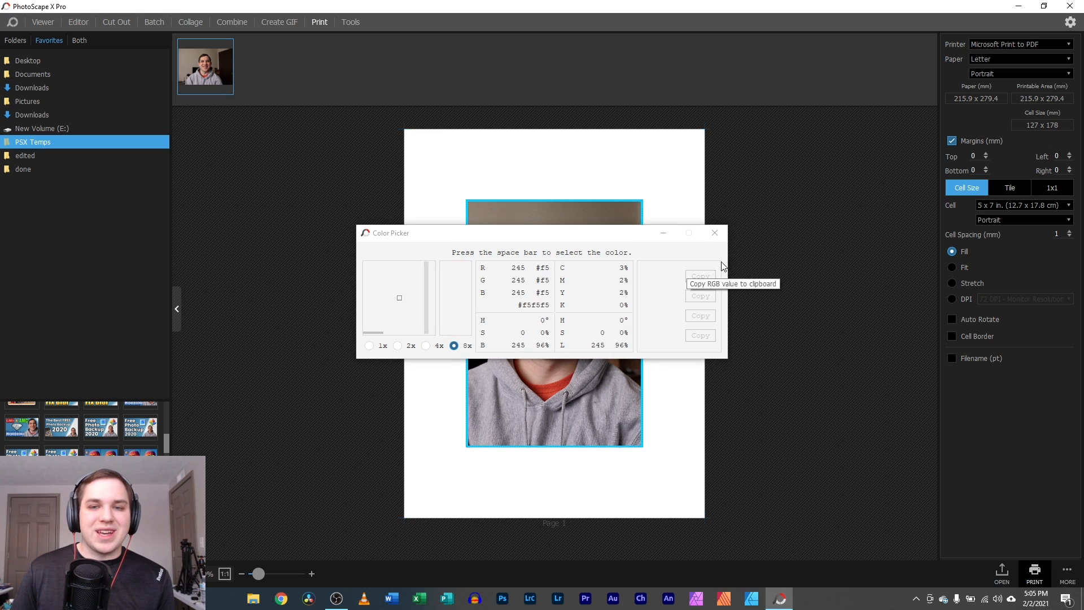
left_click(714, 233)
left_click(353, 22)
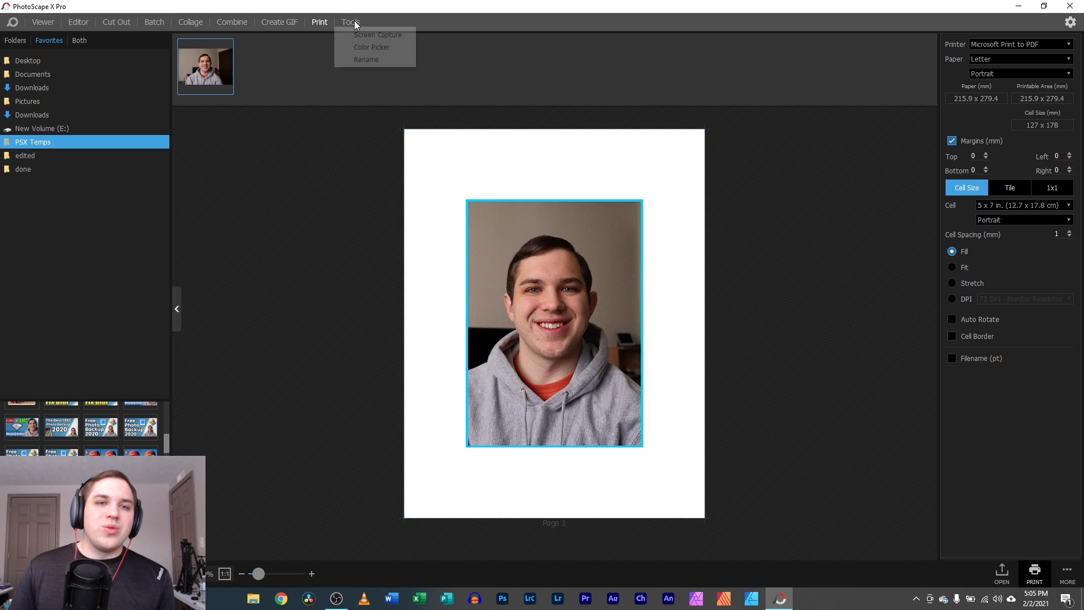
left_click(368, 60)
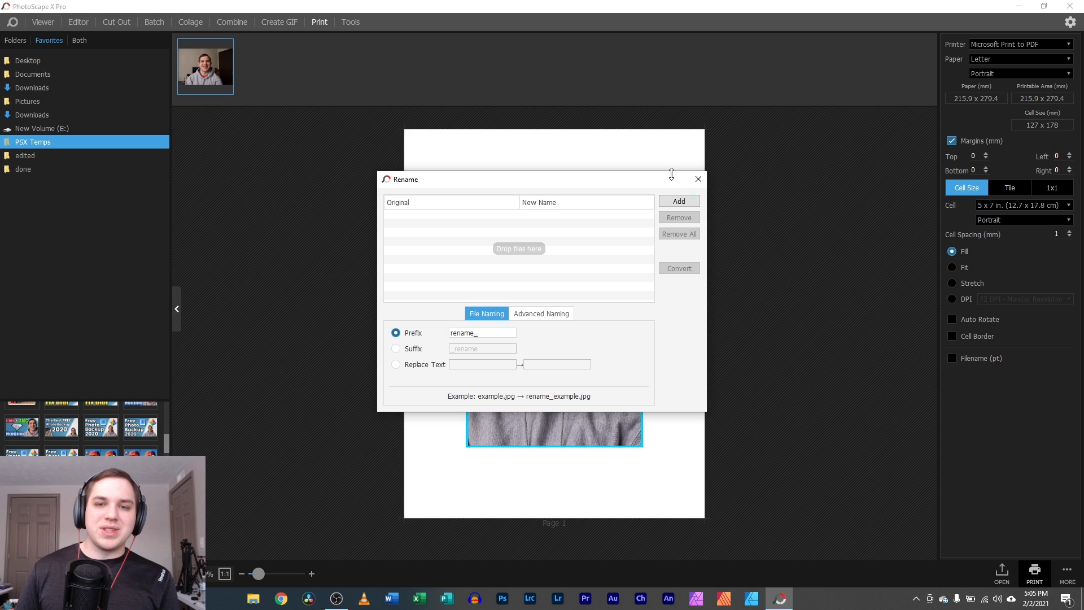
left_click(698, 179)
left_click(350, 21)
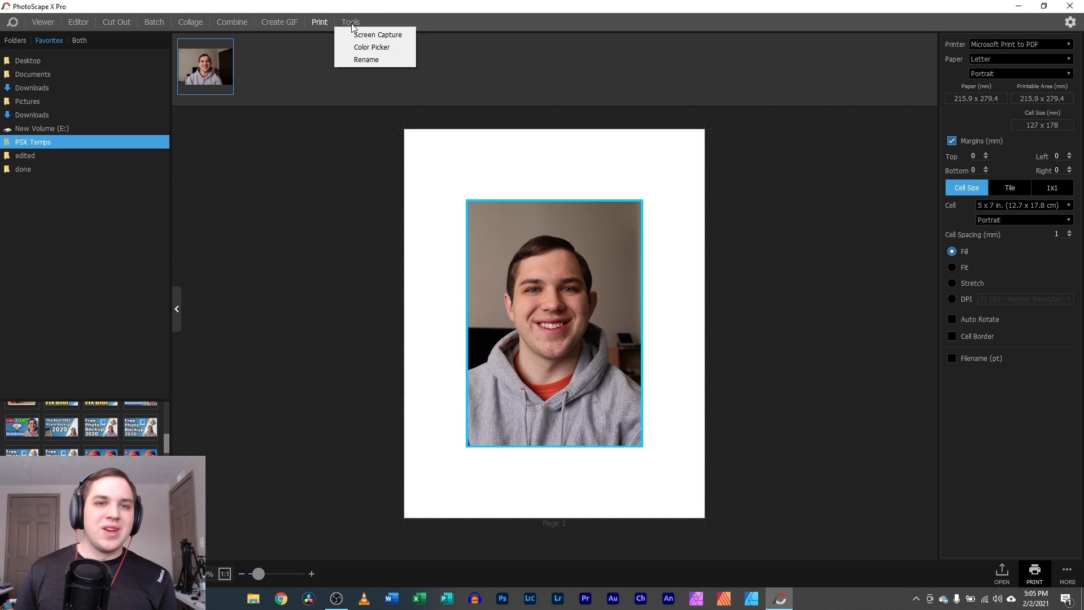
left_click(383, 35)
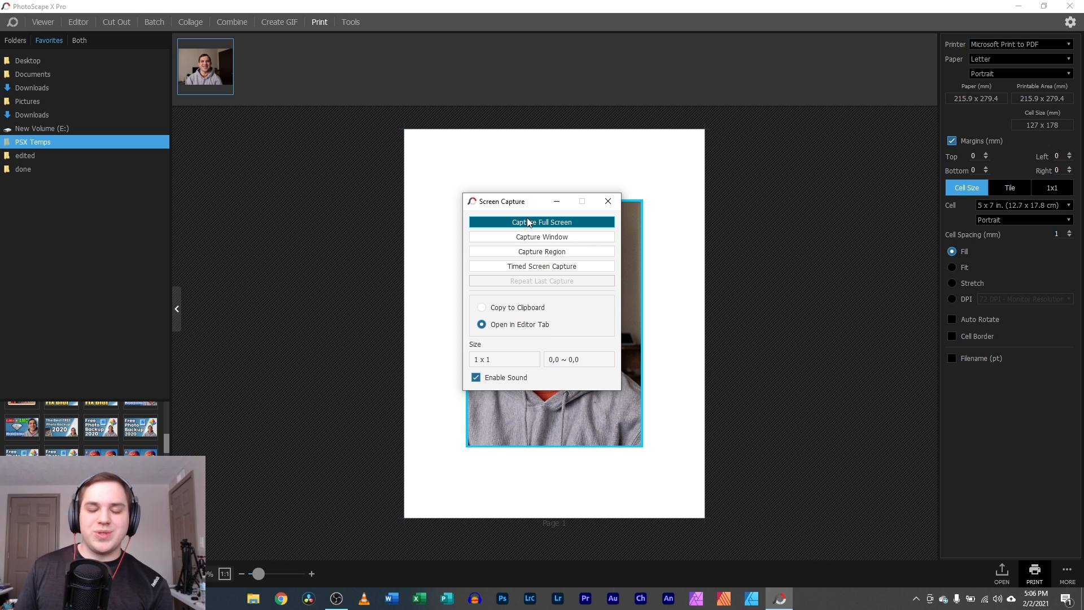
left_click(606, 202)
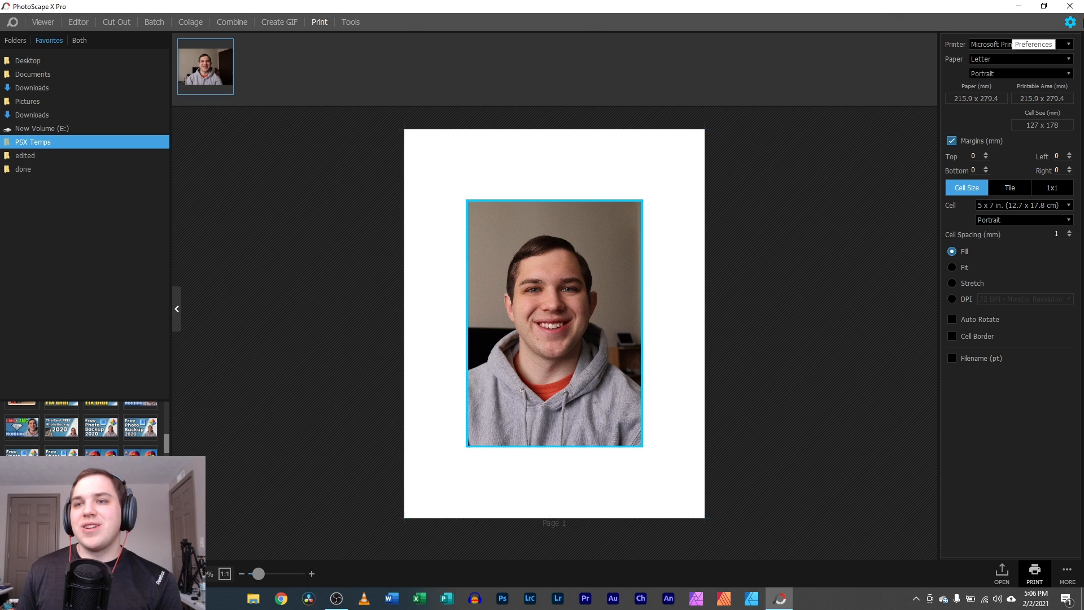
- Switch the Preferences theme to Light, then back to Dark
left_click(1071, 24)
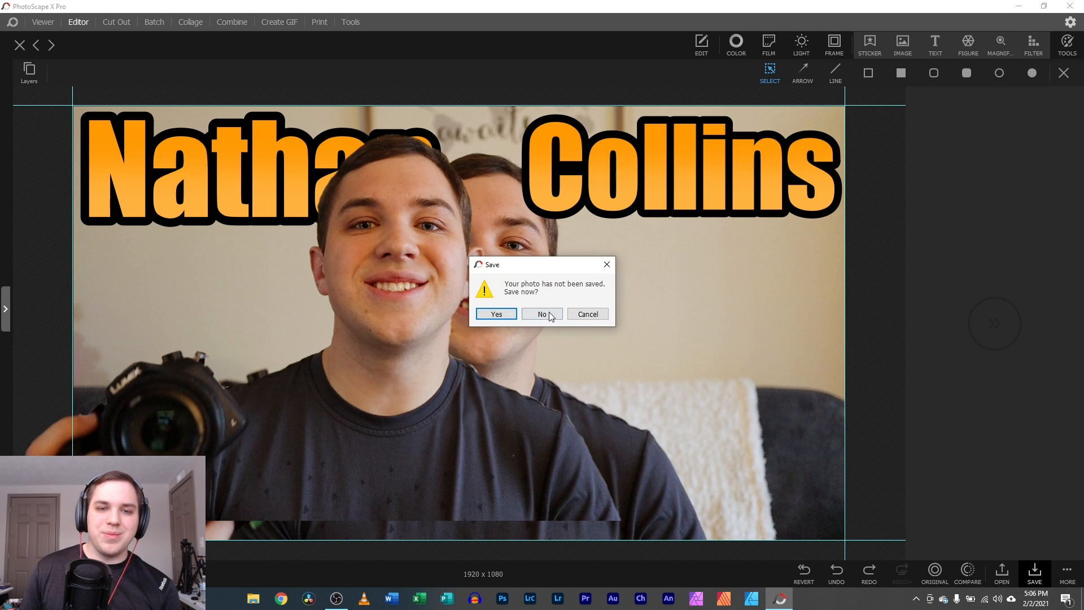
left_click(549, 316)
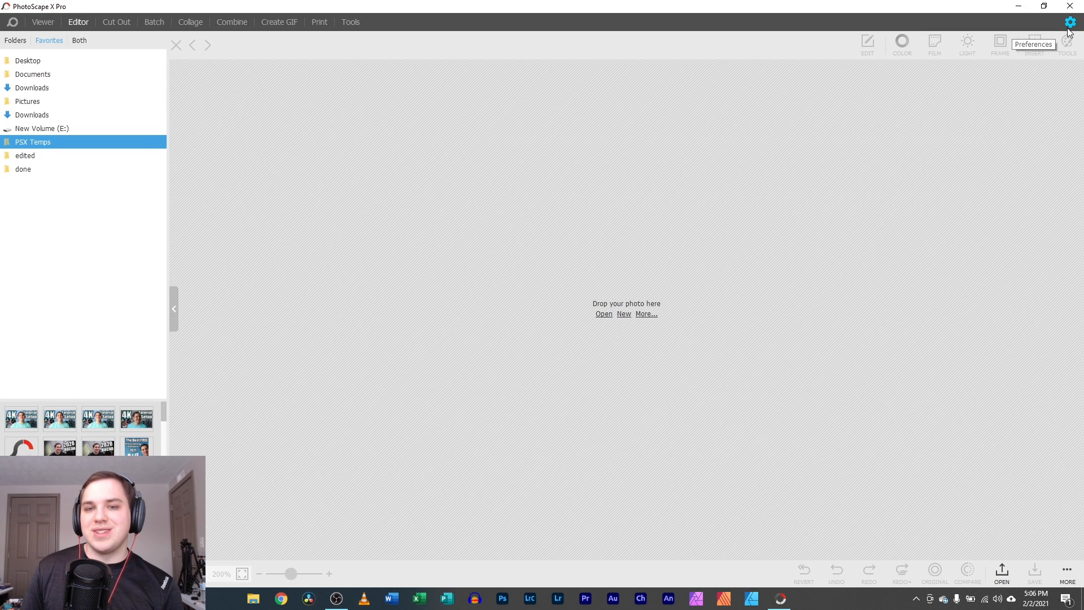
left_click(1070, 22)
left_click(567, 177)
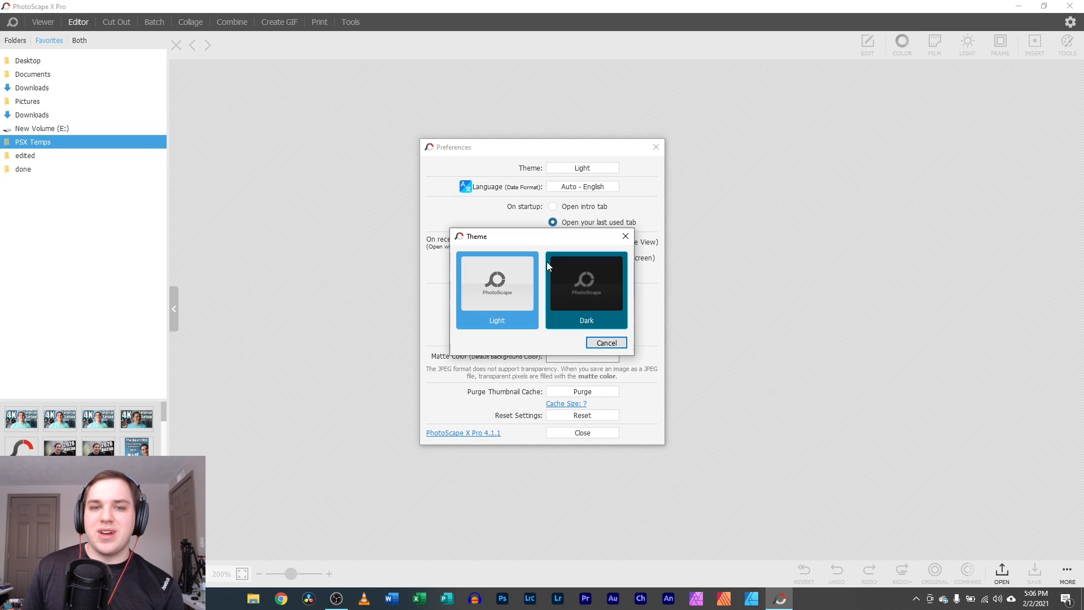
left_click(574, 290)
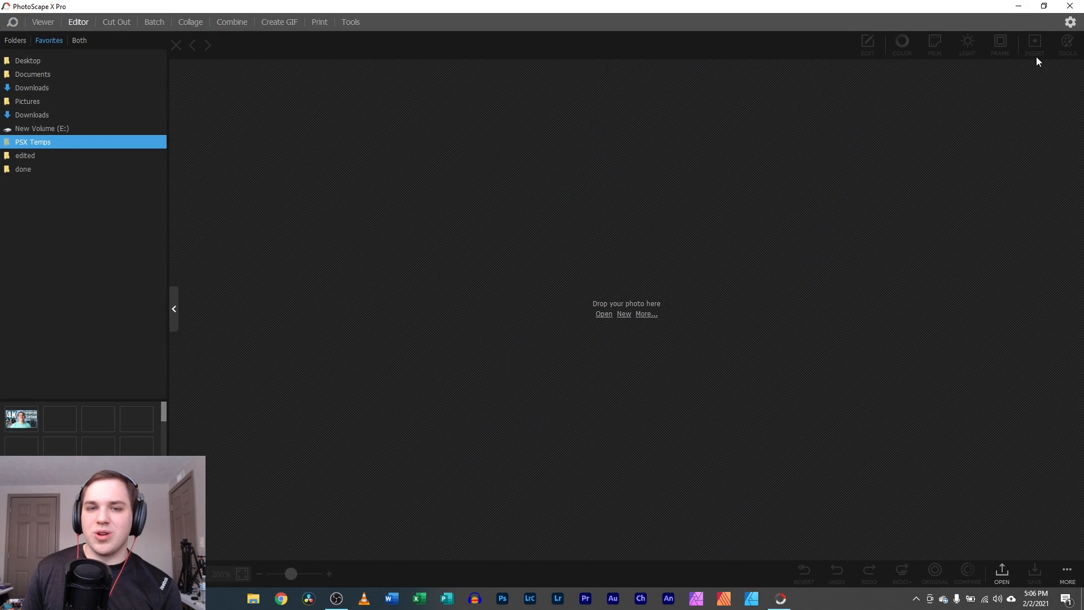
- View the program's version information, then close it and Preferences
left_click(1070, 22)
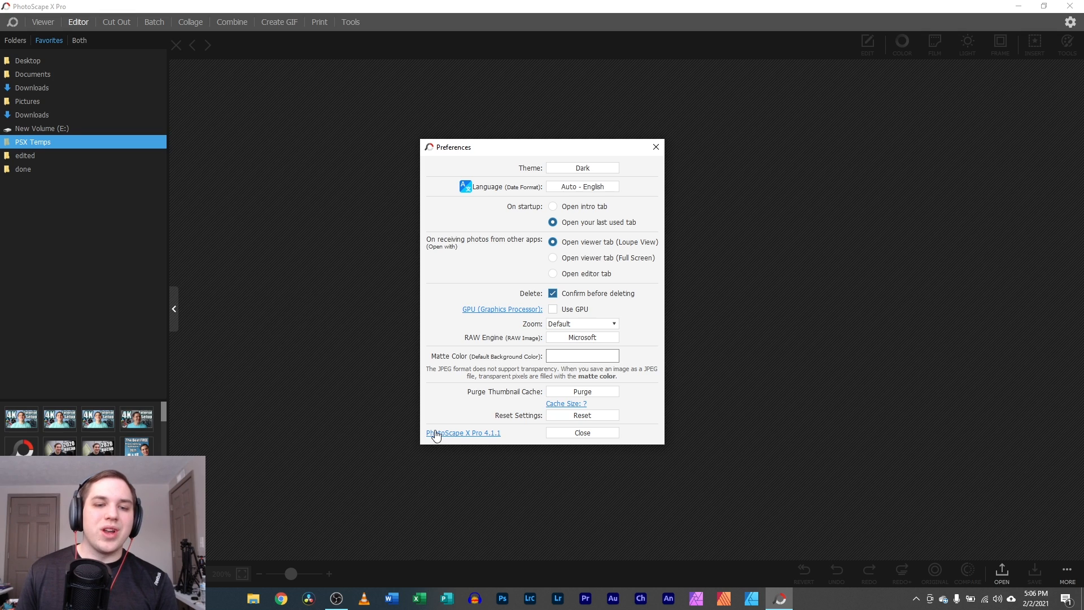
left_click(461, 435)
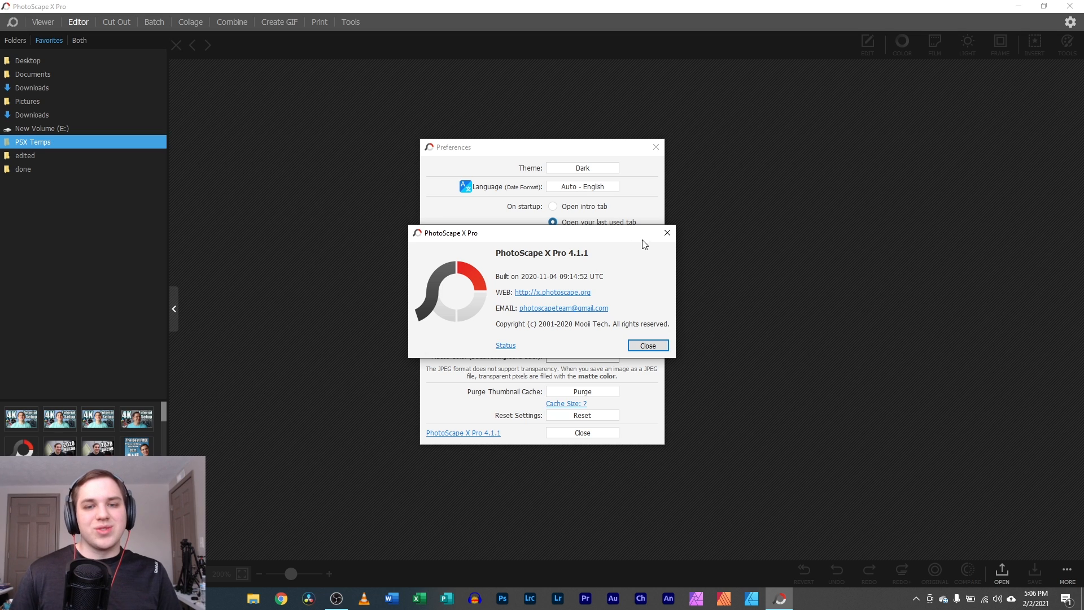
left_click(667, 233)
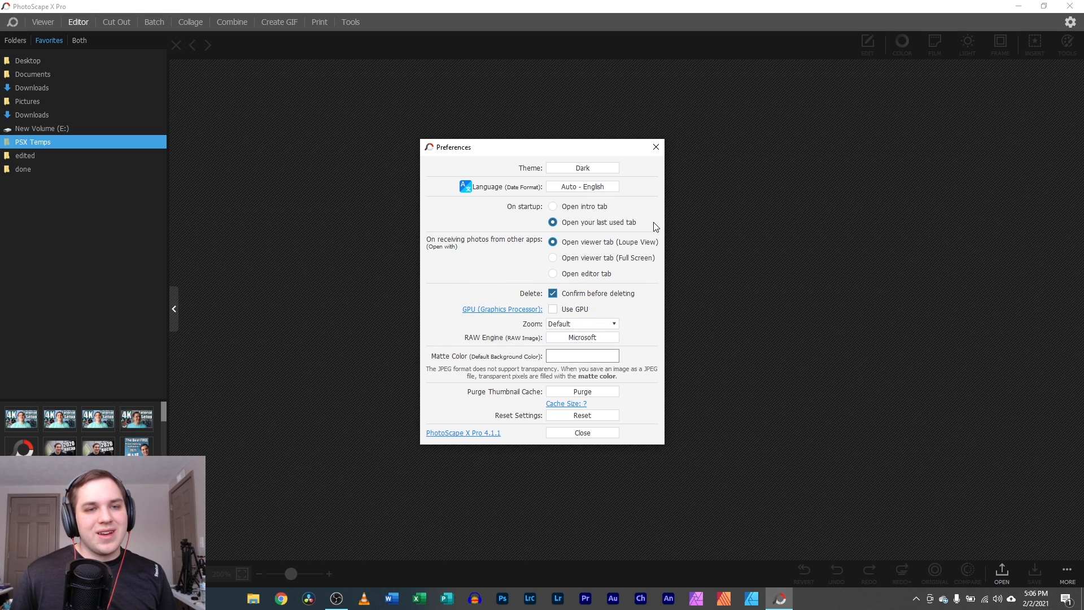
left_click(654, 145)
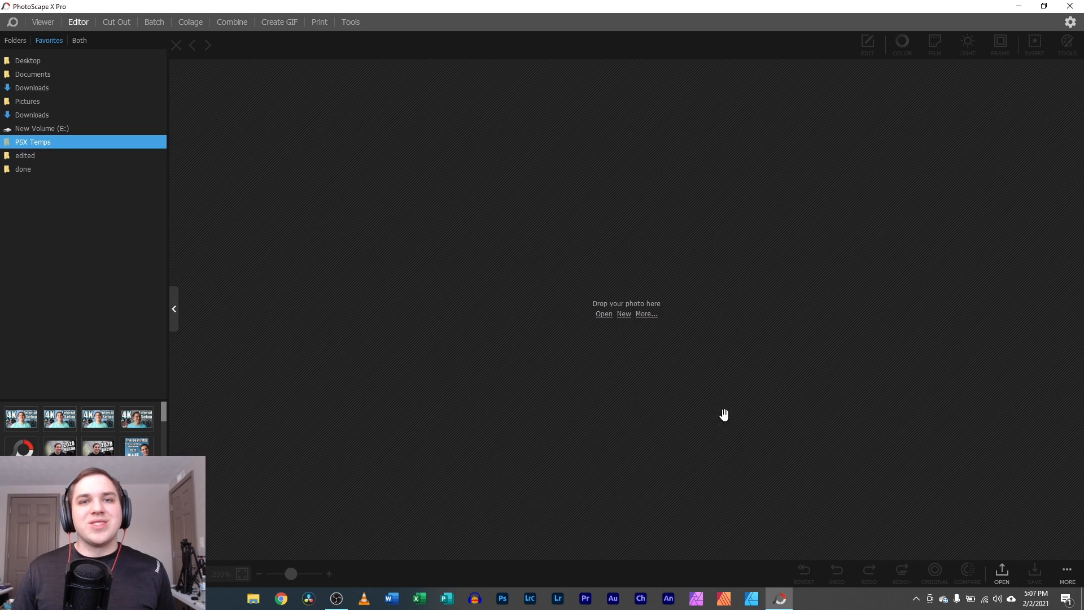
- Show the hidden icons in the Windows system tray
left_click(916, 598)
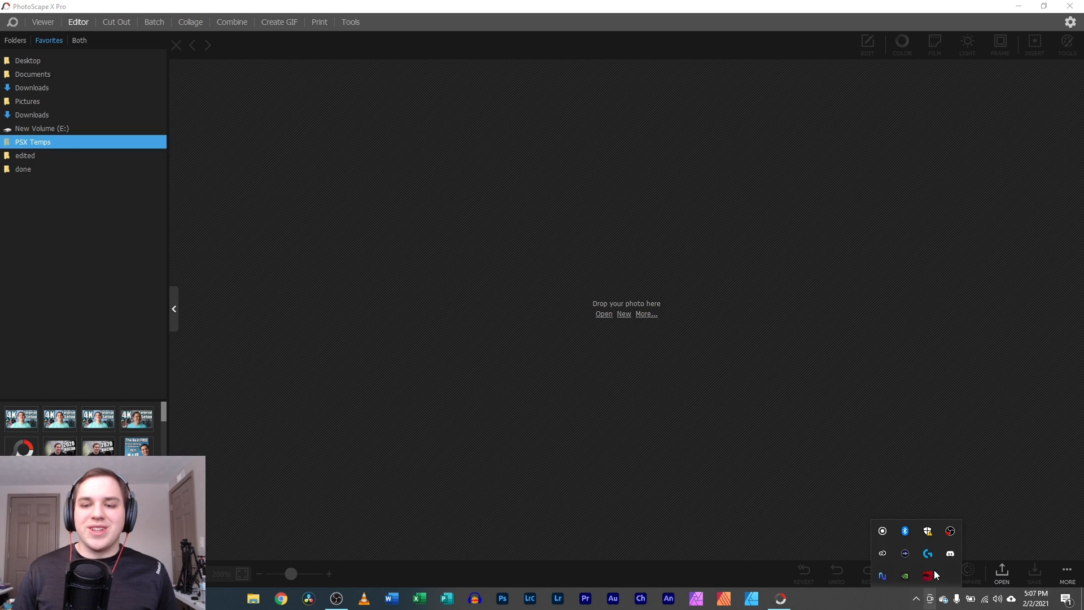